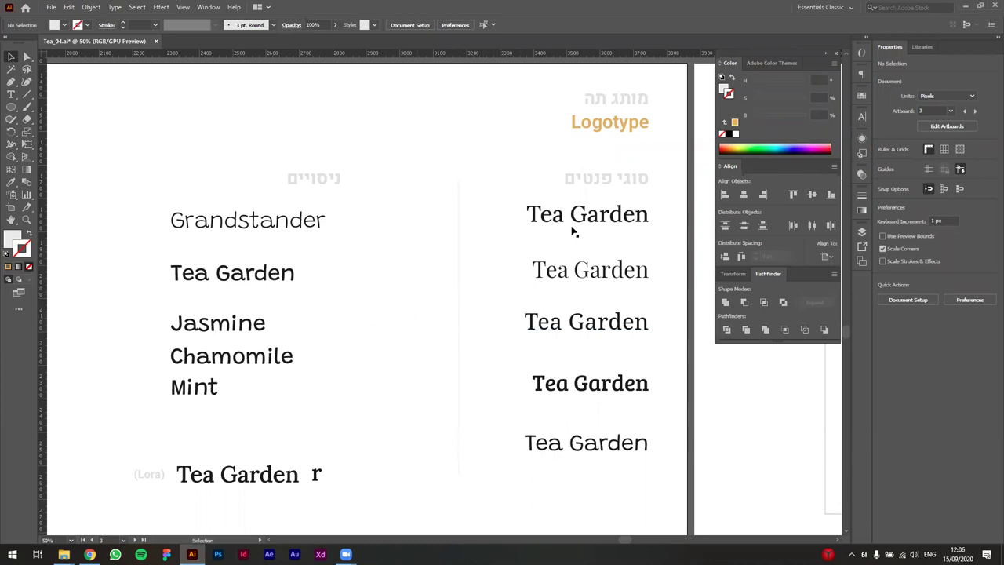
Examine the Tea Garden font samples in the font-types column and the Grandstander label in the experiments column
left_click(580, 269)
left_click(572, 323)
left_click(406, 296)
left_click(622, 458)
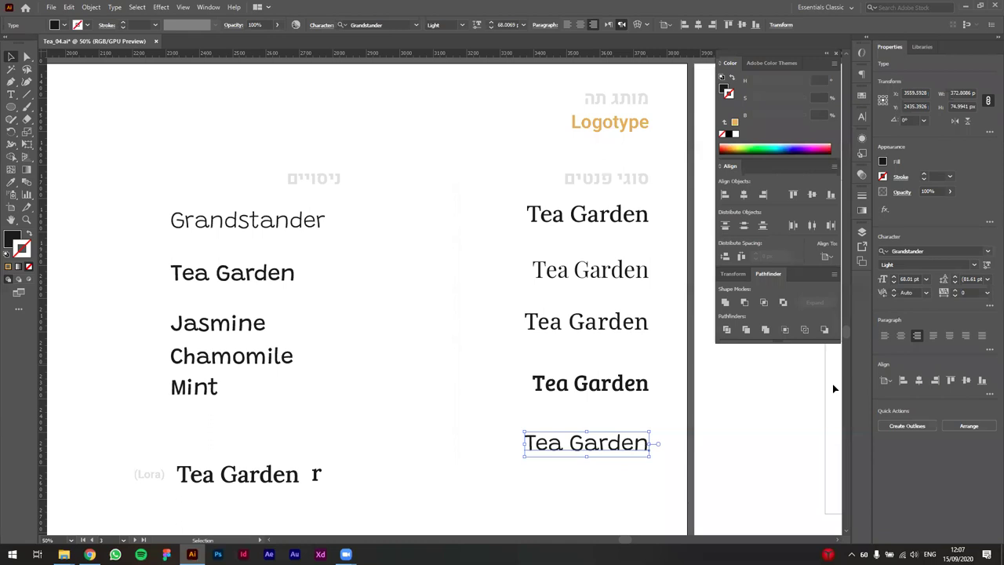
left_click(552, 478)
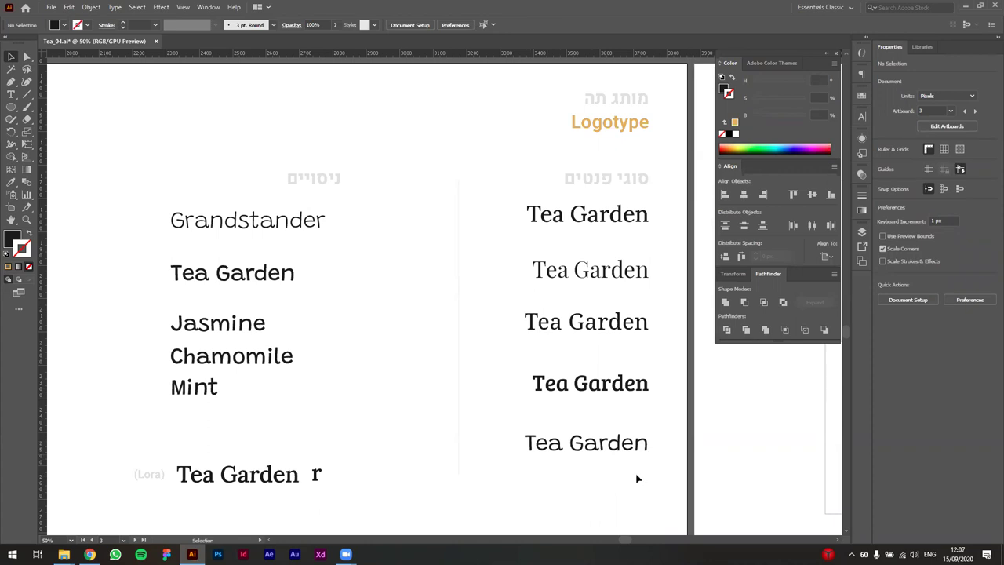
left_click(600, 455)
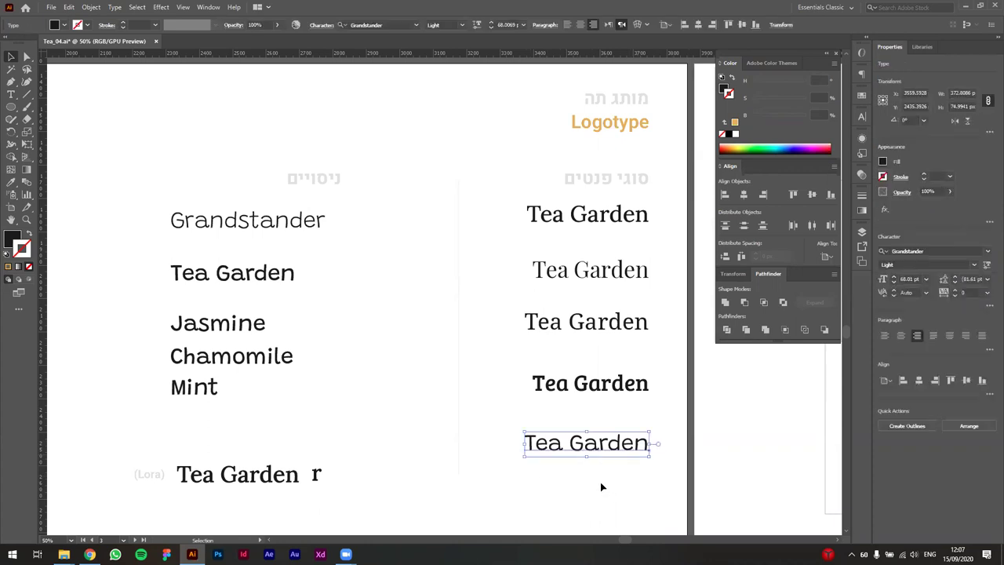
left_click(237, 233)
left_click(94, 225)
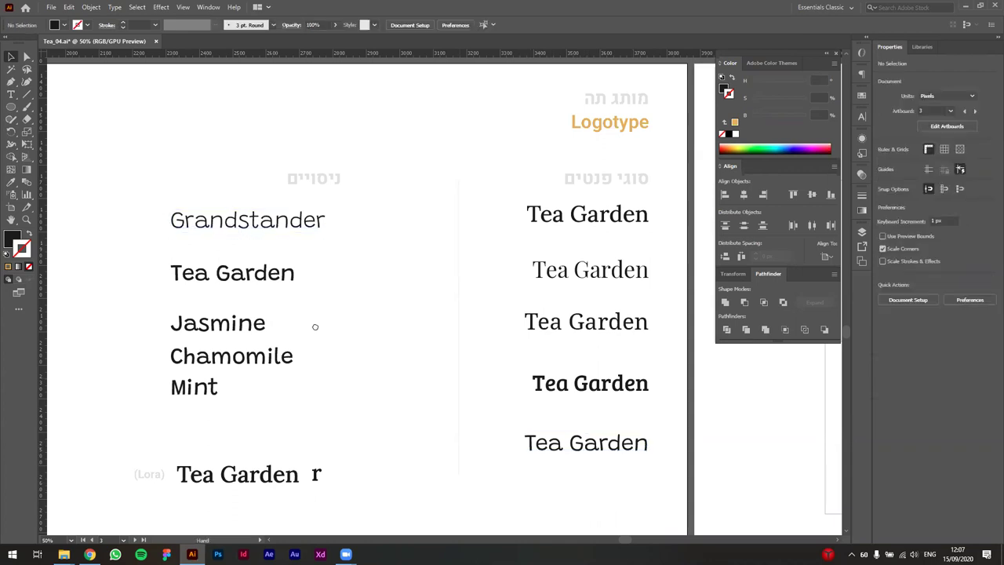
Examine the Jasmine, Chamomile and Mint text samples in the experiments column
scroll(287, 322, "left", 1)
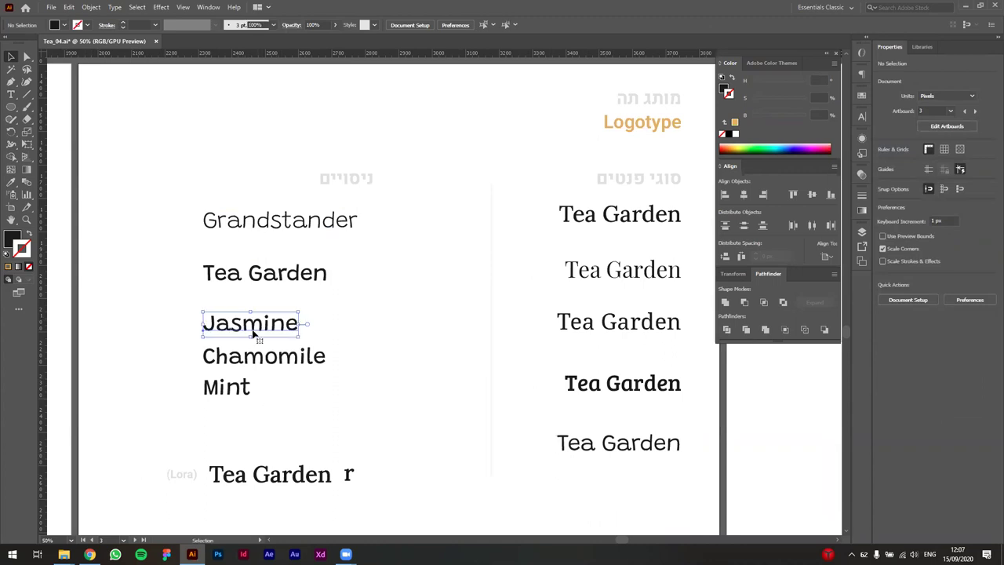
left_click(254, 323)
left_click(225, 387)
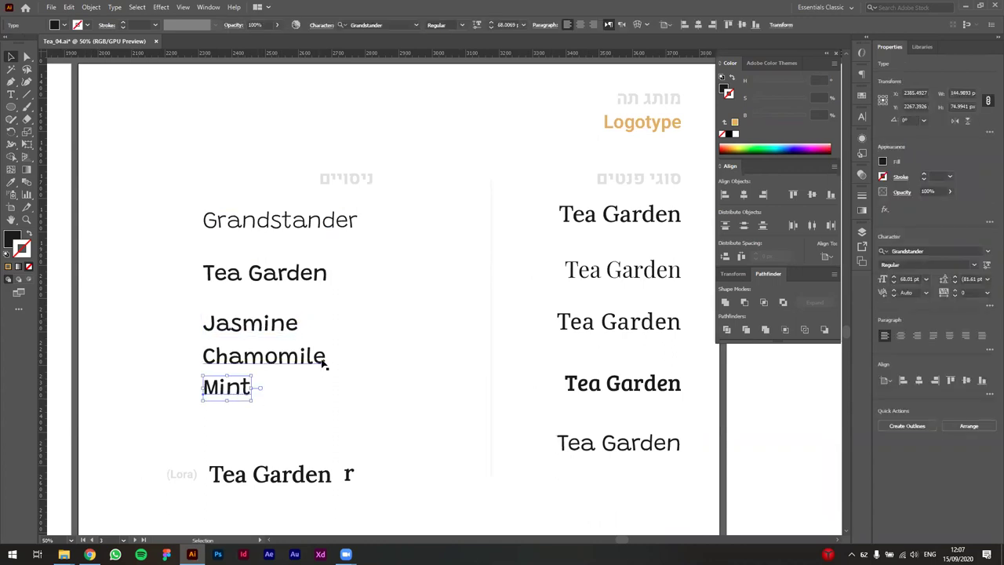
left_click(405, 306)
scroll(381, 285, "right", 2)
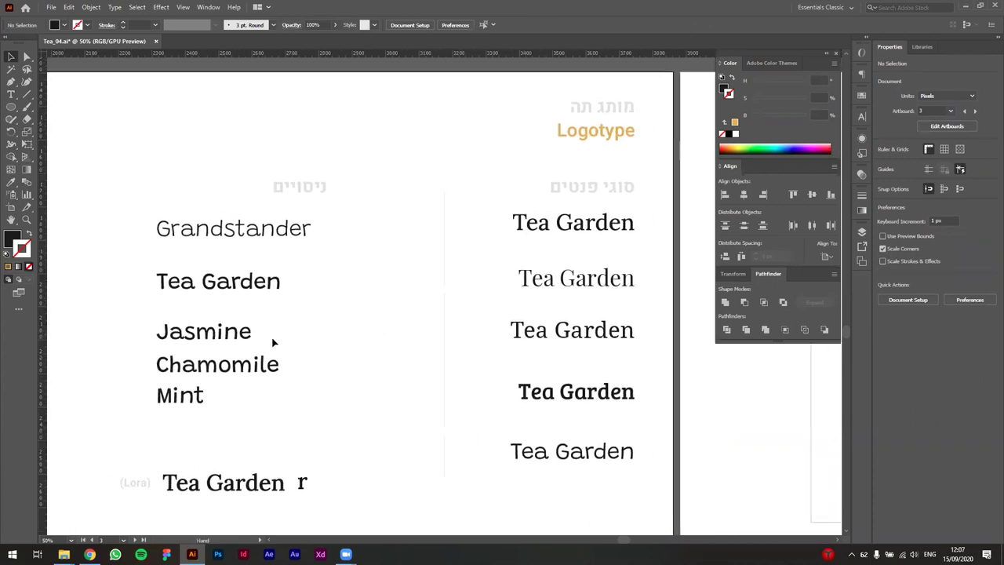
left_click(196, 335)
left_click(219, 364)
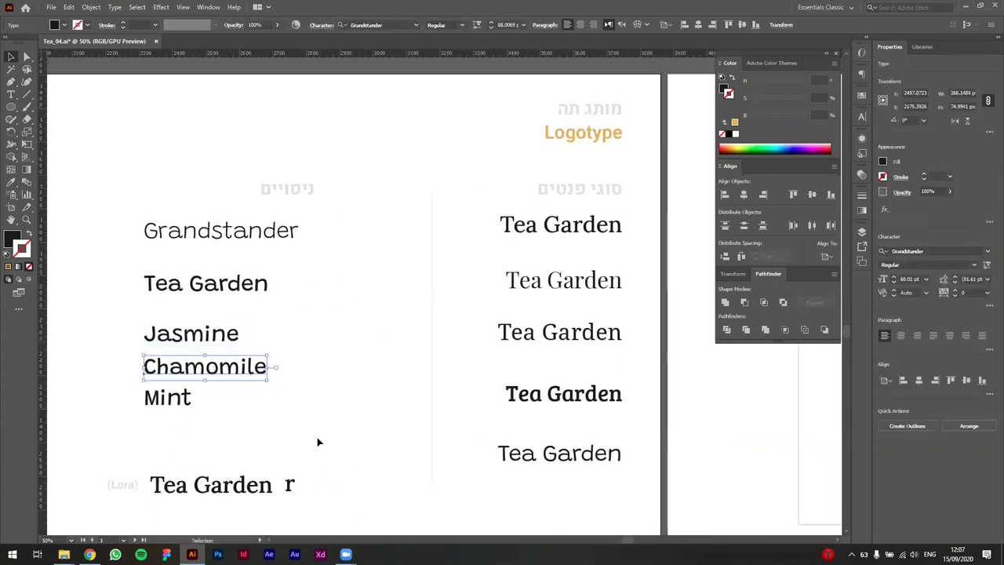
left_click(312, 435)
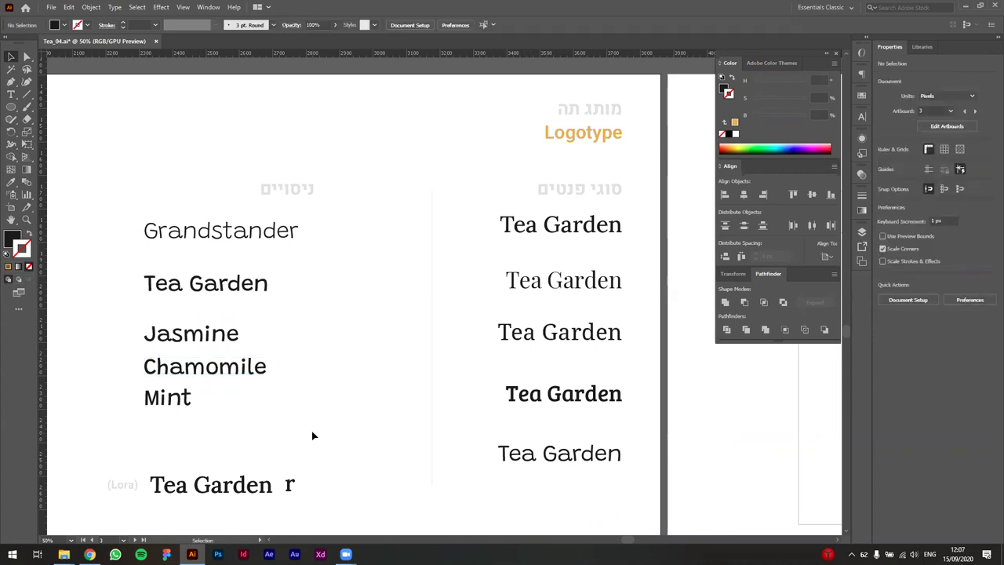
Compare the Tea Garden, Jasmine, Chamomile and Mint samples with the light Grandstander sample in the font-types column
scroll(305, 421, "left", 1)
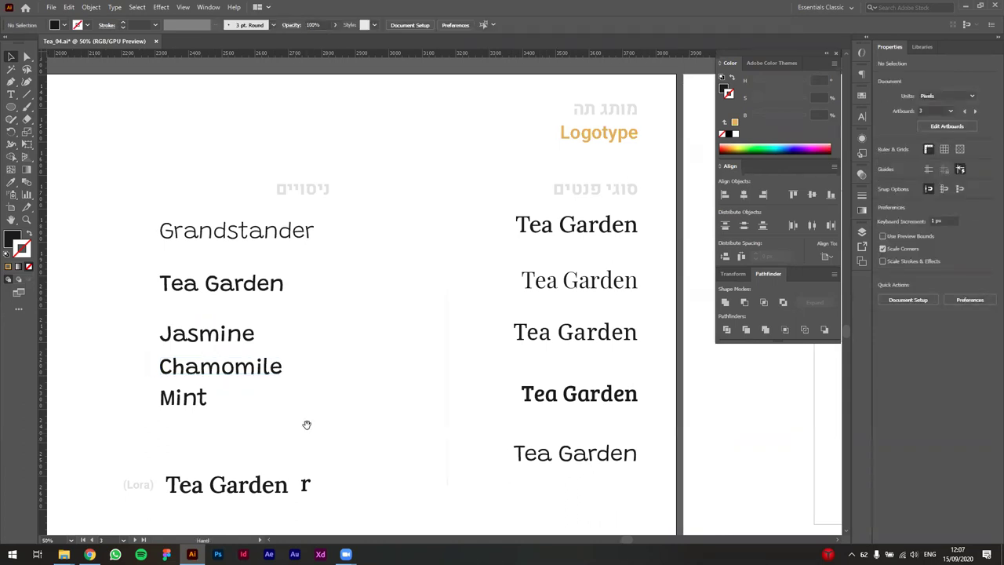
left_click(227, 345)
left_click(204, 375)
left_click(208, 314)
left_click(166, 284)
left_click(262, 306)
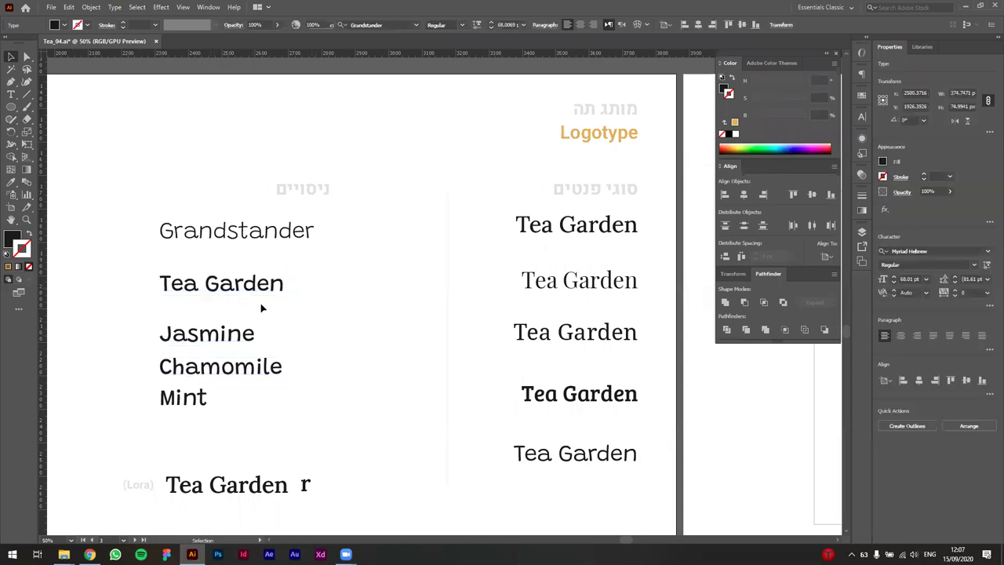
left_click_drag(257, 291, 275, 289)
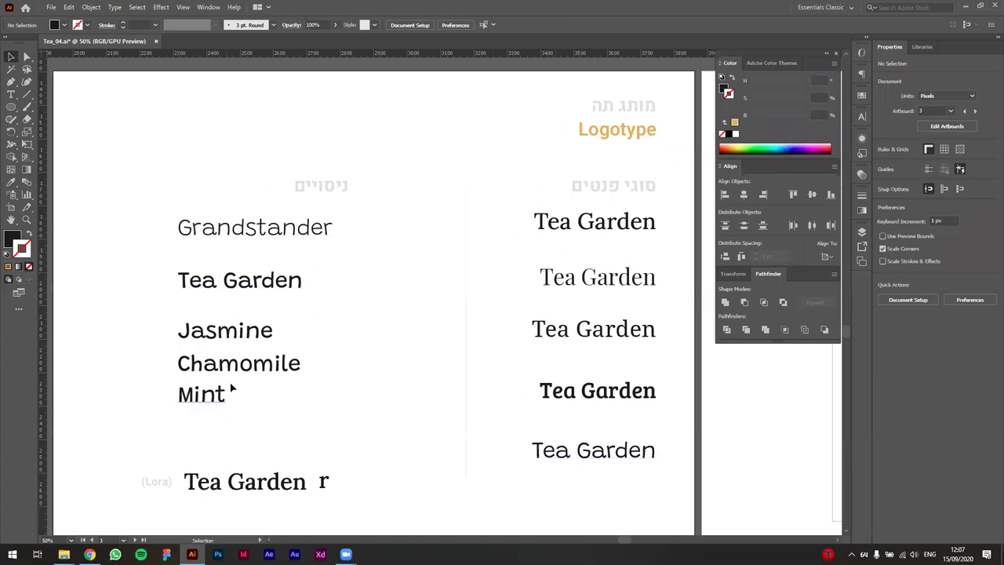
key("space")
left_click_drag(323, 364, 311, 352)
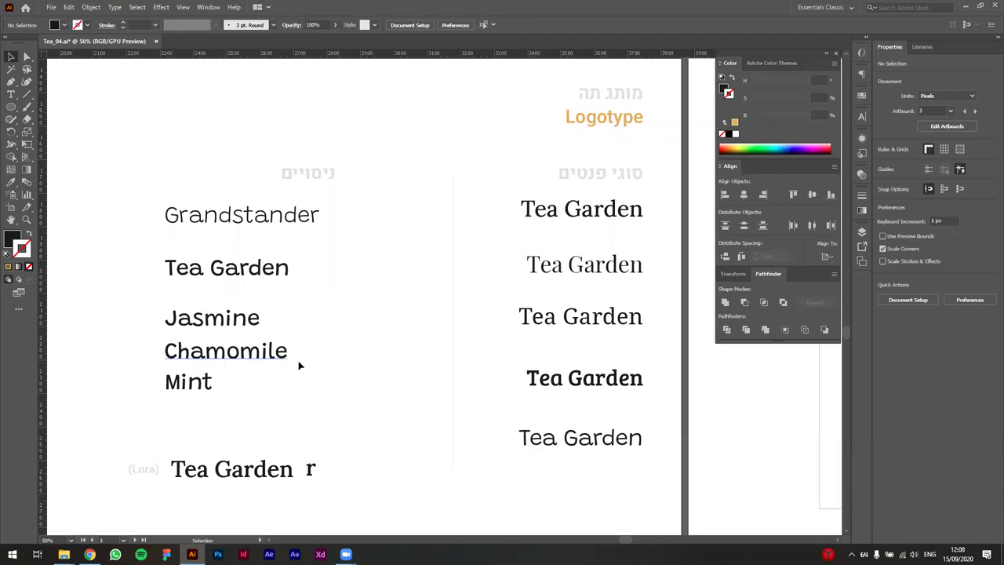
left_click_drag(133, 339, 138, 344)
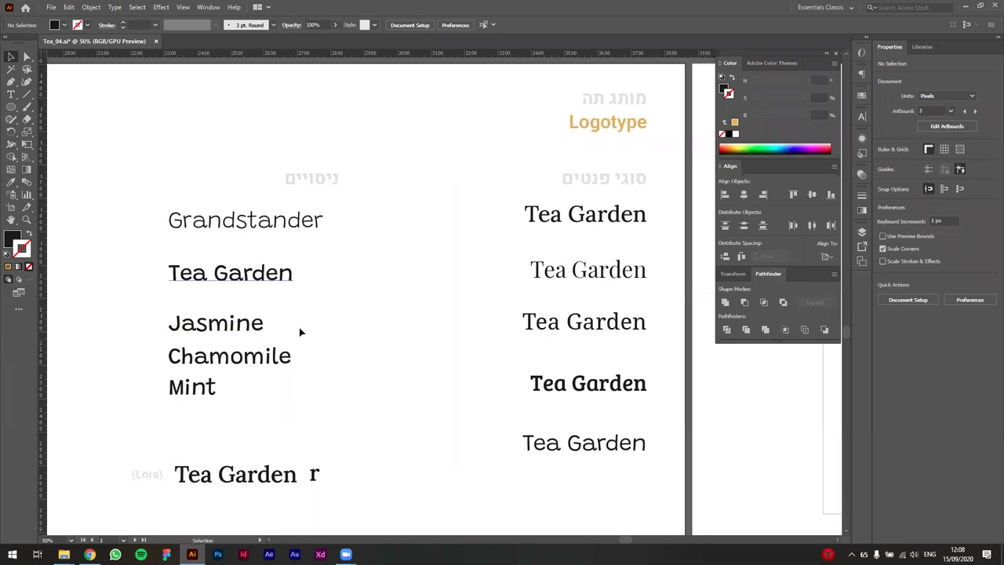
left_click(565, 444)
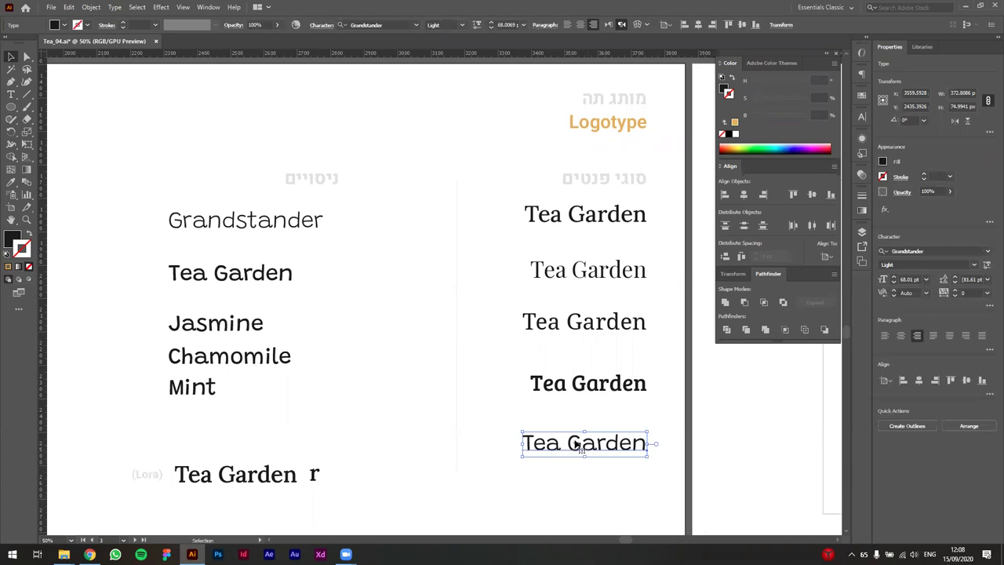
left_click(352, 376)
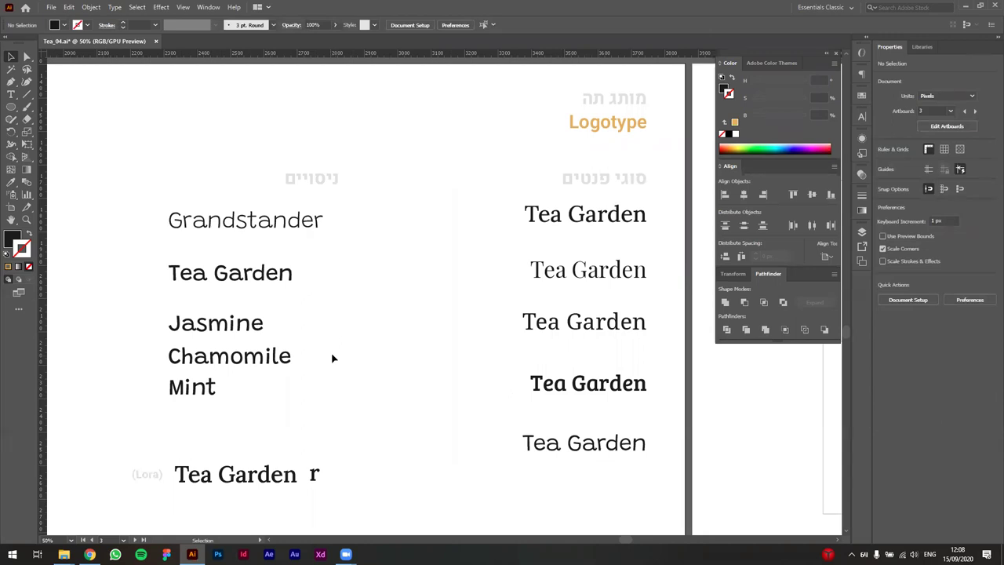
Inspect the green Tea Garden text above the two arrows and its character settings
key("space")
left_click_drag(280, 363, 335, 247)
left_click_drag(293, 340, 324, 259)
scroll(323, 259, "down", 1)
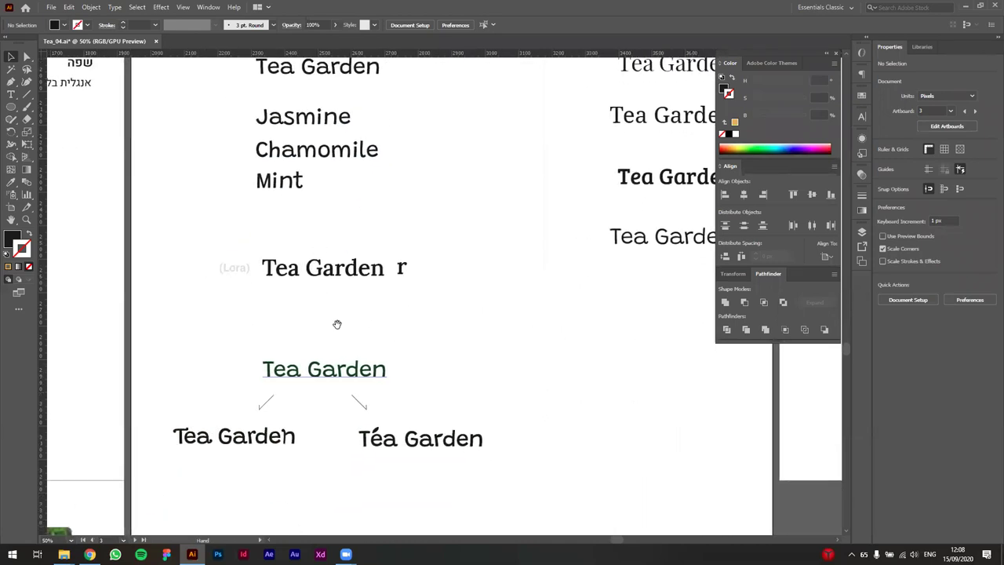
left_click(351, 368)
double_click(309, 372)
key("ctrl+a")
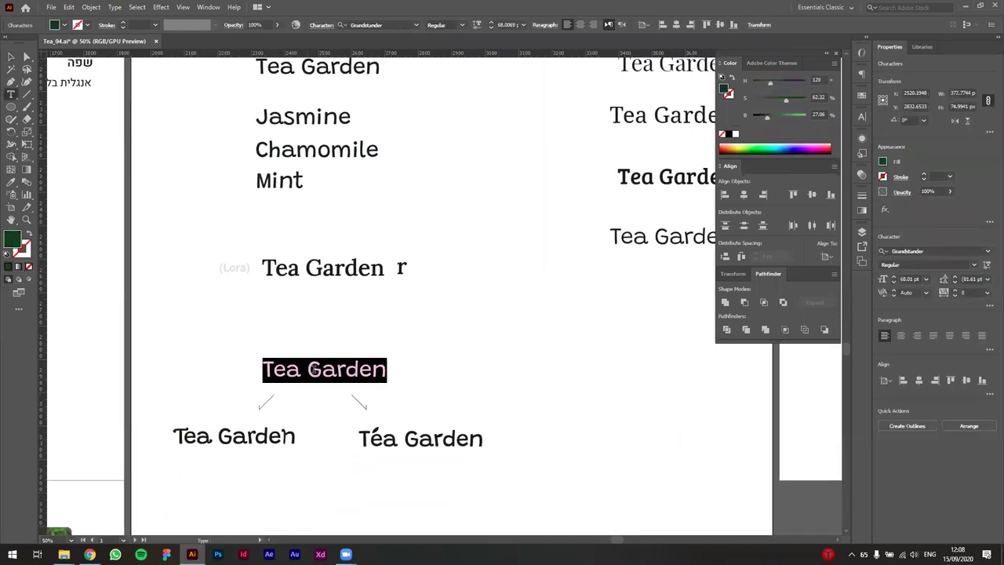
key("Escape")
left_click(189, 353)
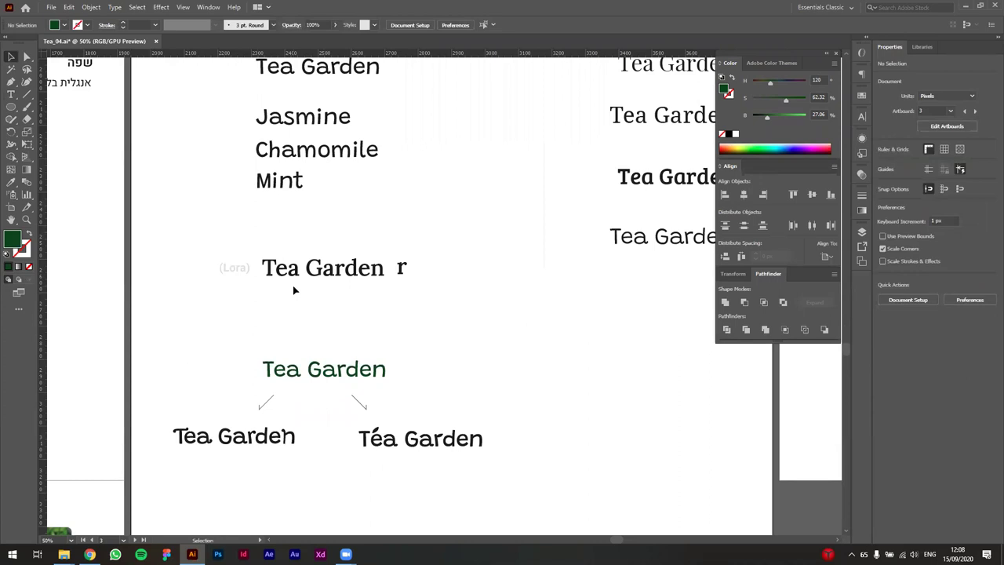
Compare the two modified Tea Garden lettering variants beneath the arrows at close range
scroll(292, 293, "up", 1)
left_click_drag(323, 289, 386, 224)
scroll(312, 463, "up", 1)
left_click_drag(348, 475, 356, 470)
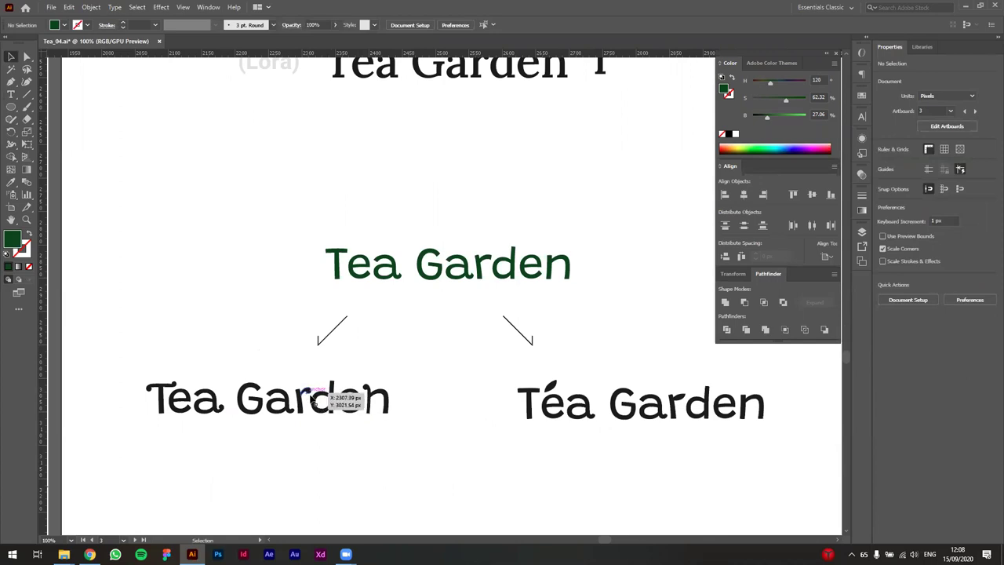
scroll(329, 441, "right", 3)
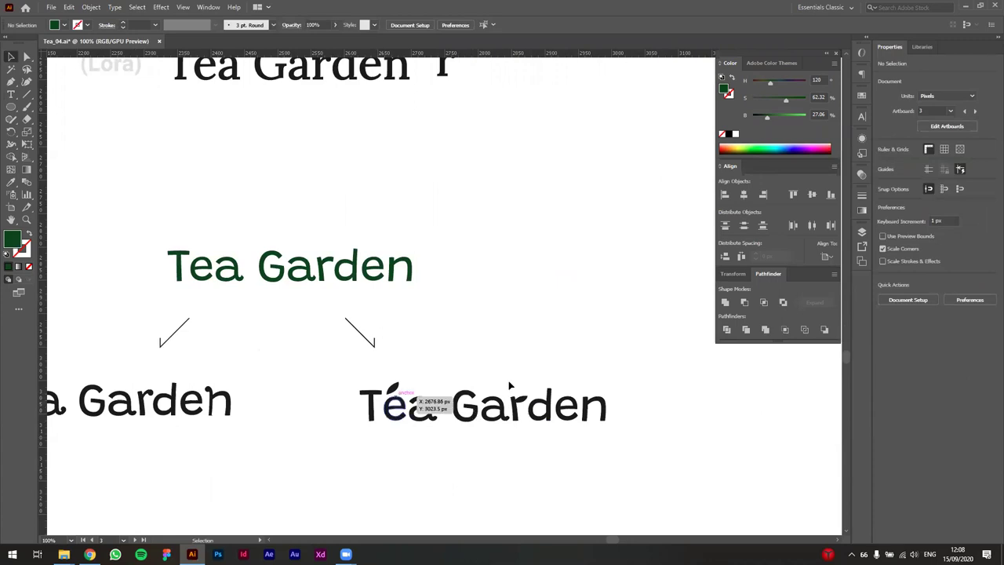
scroll(447, 422, "down", 1)
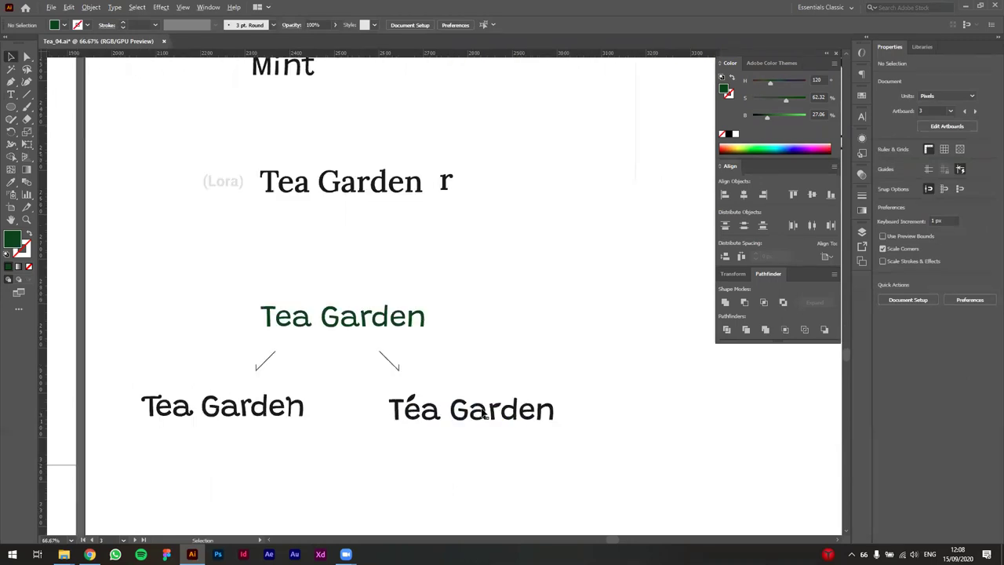
scroll(496, 414, "up", 1)
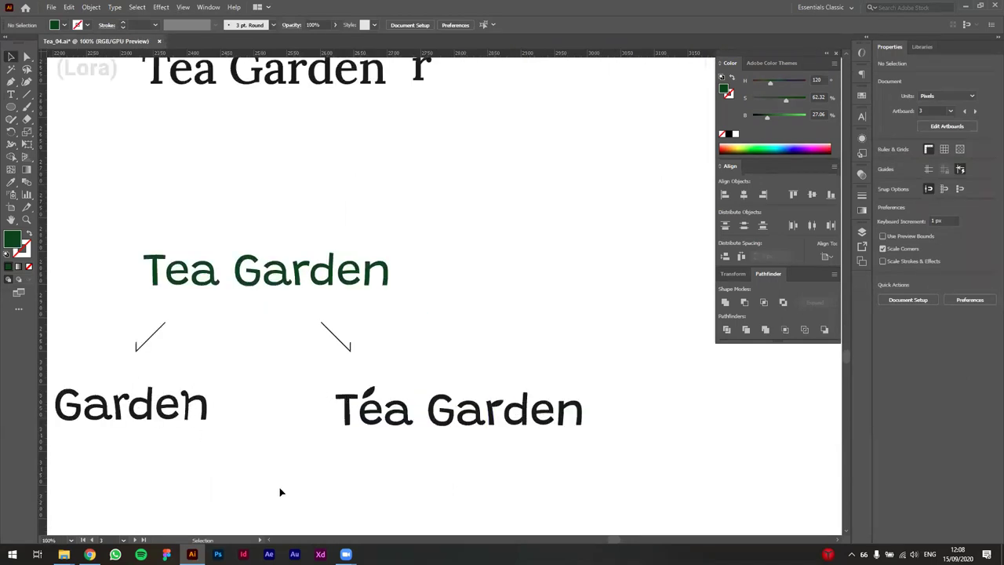
scroll(297, 485, "down", 1)
left_click_drag(318, 483, 390, 465)
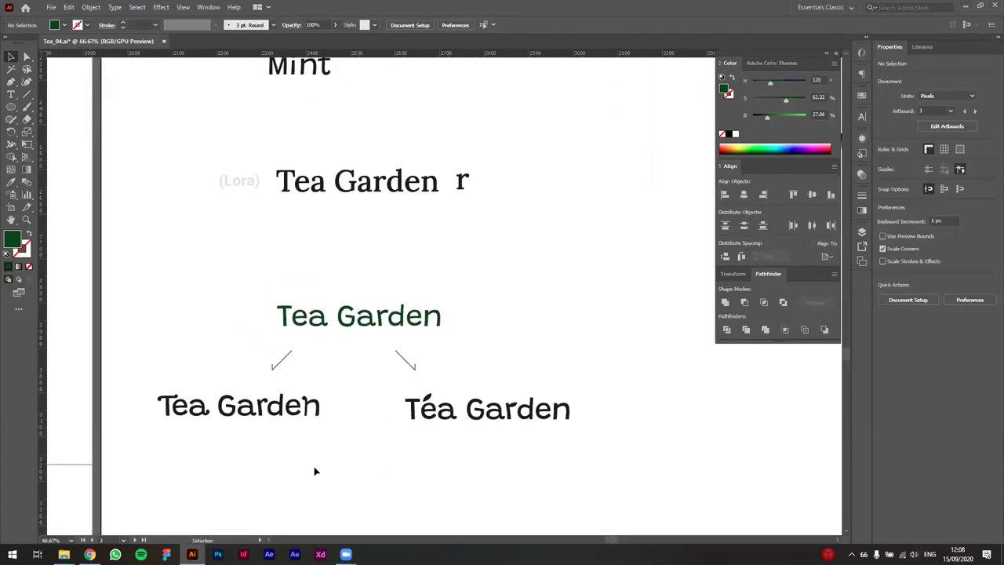
scroll(310, 457, "up", 1)
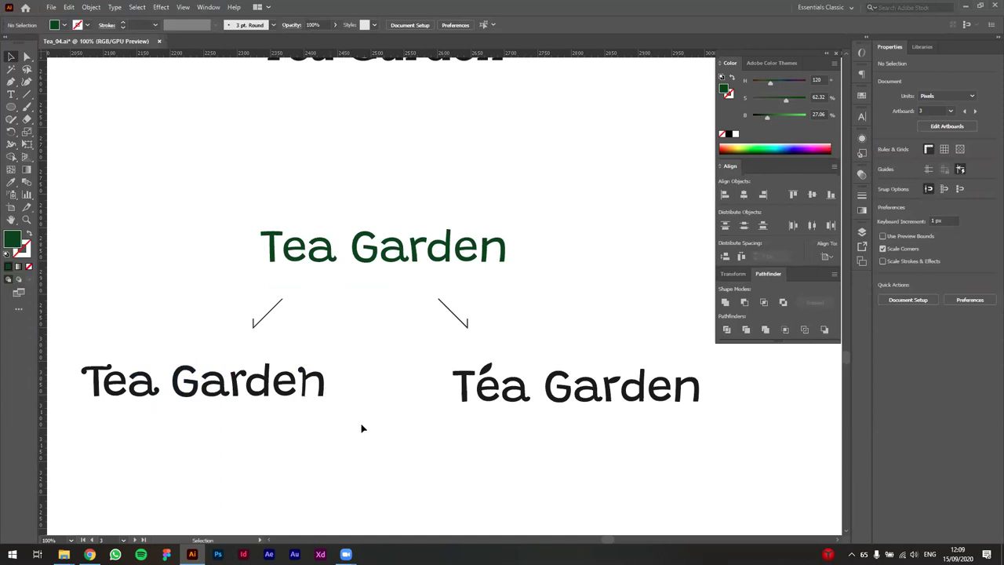
scroll(361, 428, "down", 2)
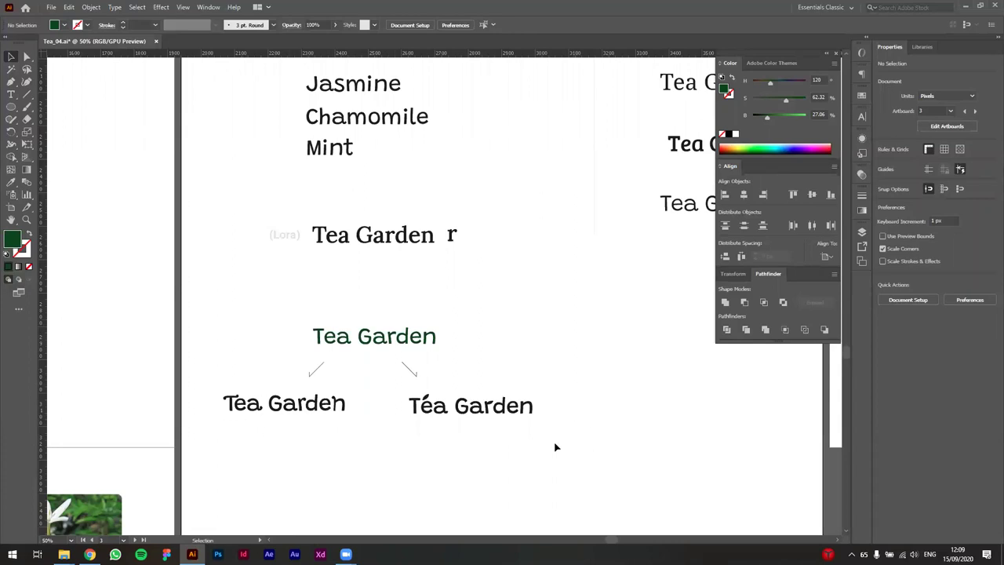
scroll(444, 415, "up", 1)
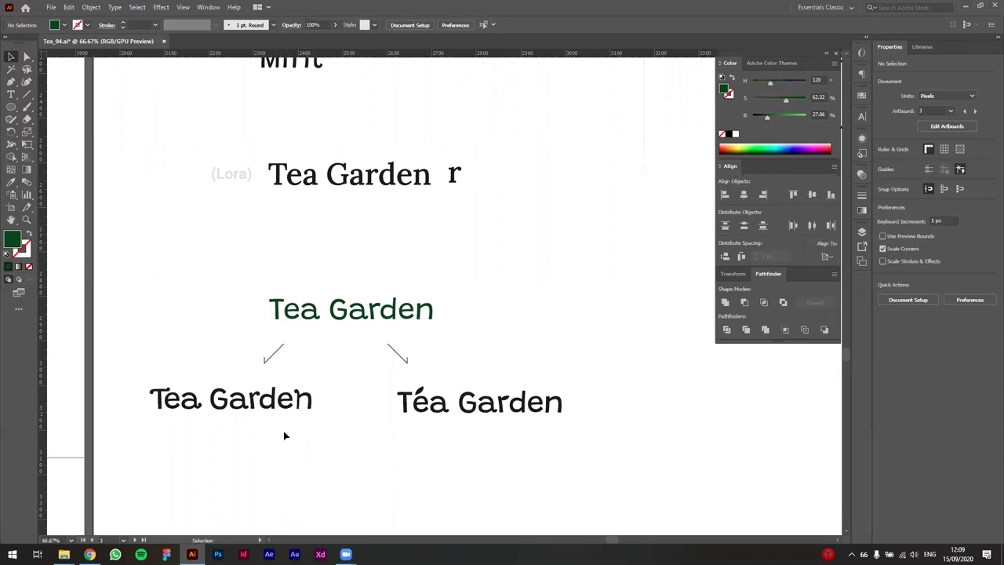
Duplicate the black Grandstander Regular Tea Garden text into the empty area below the two lettering variants
scroll(344, 428, "down", 1)
left_click_drag(413, 336, 303, 437)
left_click_drag(317, 385, 331, 399)
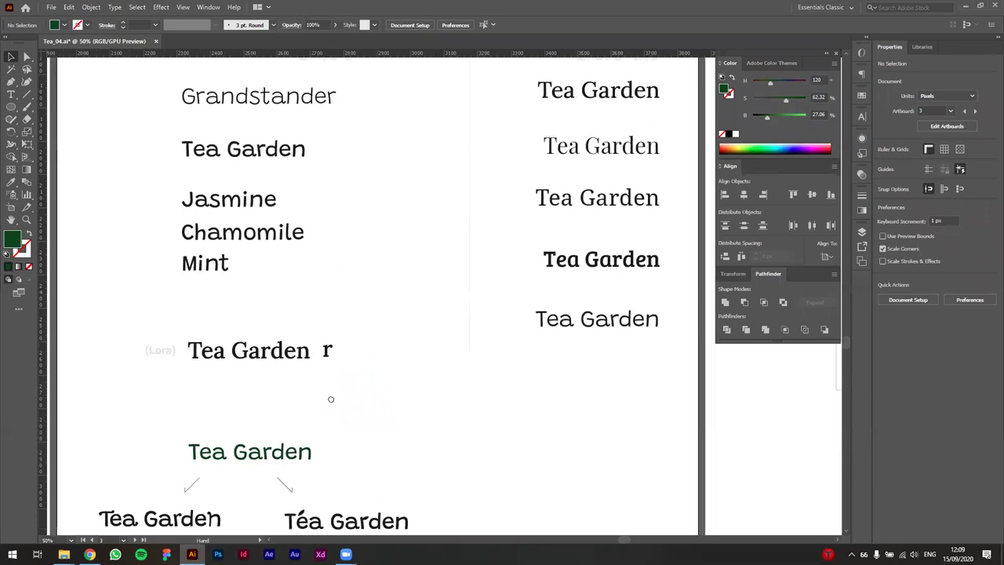
left_click(241, 152)
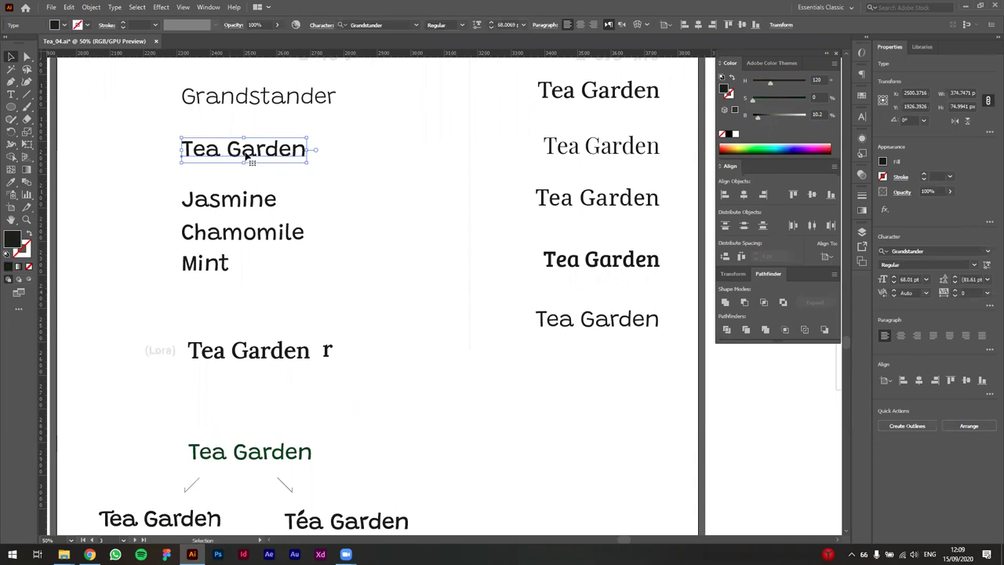
scroll(357, 306, "down", 1)
left_click_drag(426, 329, 399, 186)
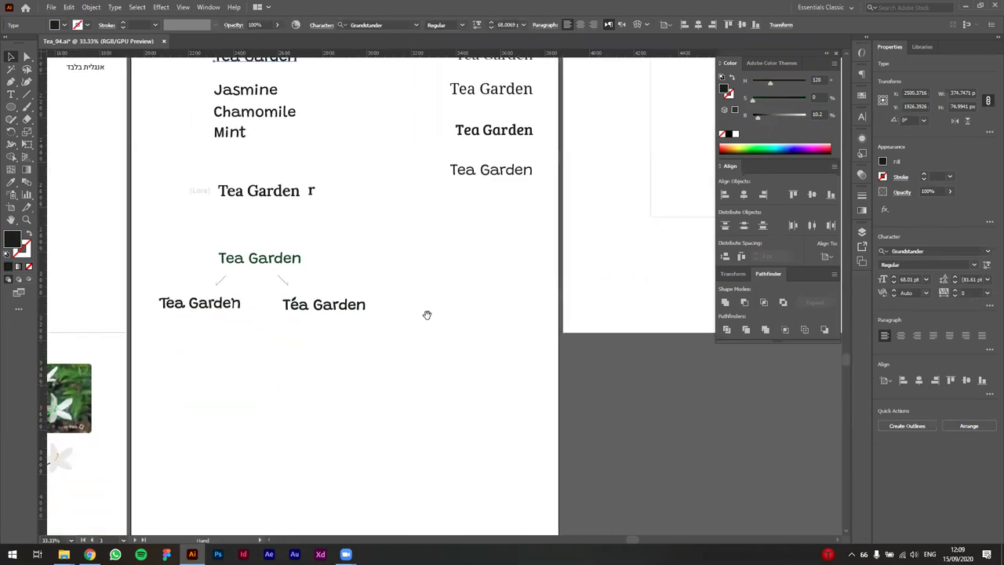
left_click_drag(364, 351, 384, 344)
left_click_drag(423, 282, 474, 335)
left_click(350, 96)
left_click_drag(351, 96, 445, 390)
scroll(425, 455, "up", 1)
scroll(427, 454, "up", 1)
Reposition the duplicated Tea Garden text beneath the leaf-accented variant
left_click_drag(385, 428, 413, 380)
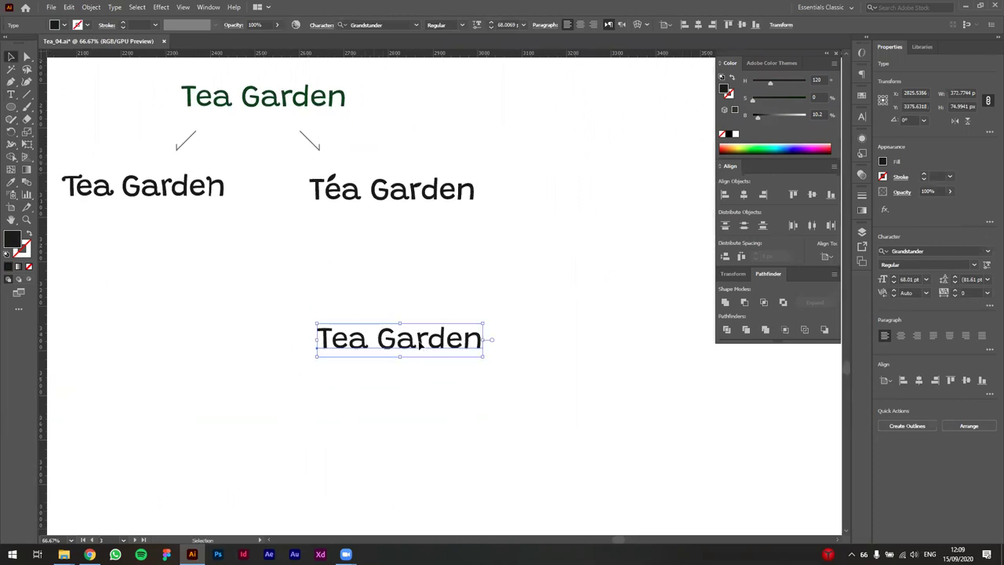
key("ctrl+z")
scroll(439, 392, "down", 4)
scroll(439, 392, "left", 2)
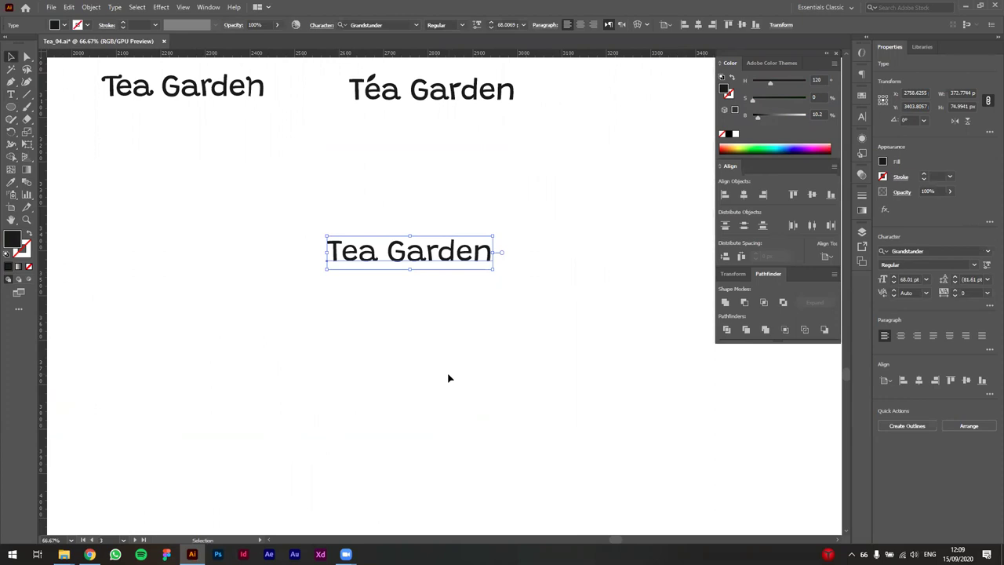
left_click_drag(418, 260, 469, 227)
Place a second Tea Garden copy to the left of the first and recolour it light grey, about 89% brightness
left_click(245, 214)
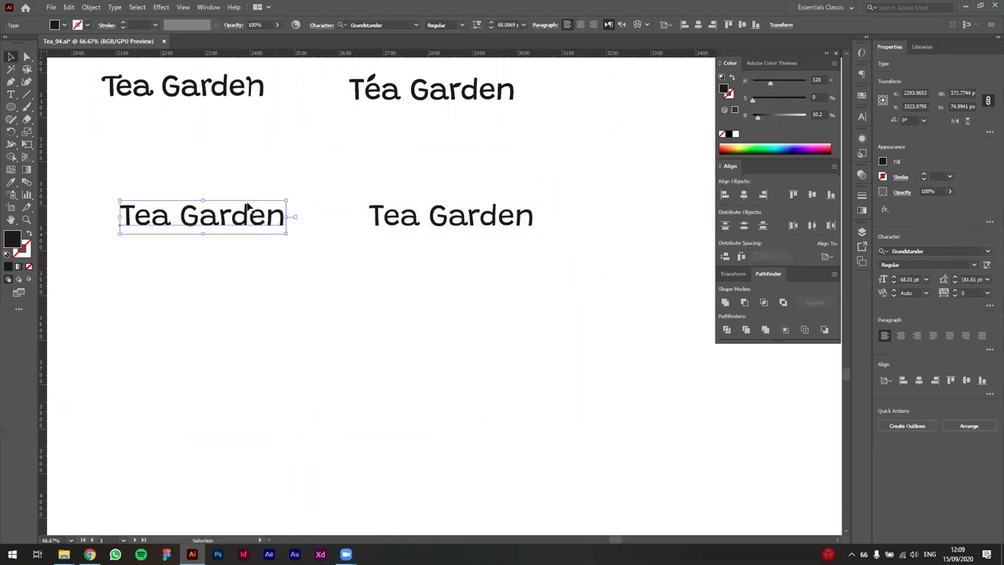
left_click(806, 118)
left_click(575, 280)
left_click_drag(209, 226, 186, 258)
left_click_drag(206, 218, 181, 220)
left_click(180, 227)
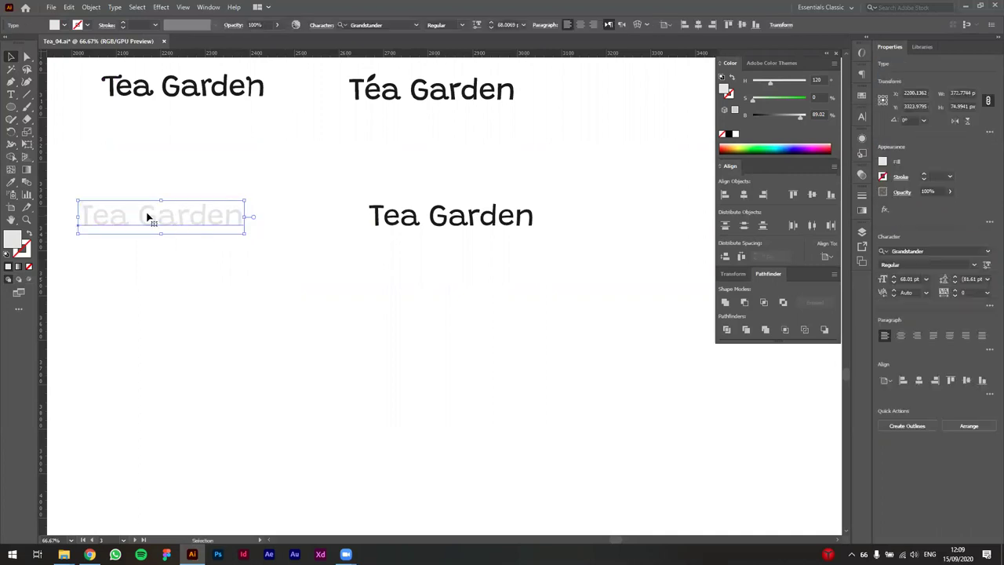
Align the black Tea Garden copy directly beneath the leaf-accented variant, level with the grey copy
triple_click(178, 213)
key("ctrl+c")
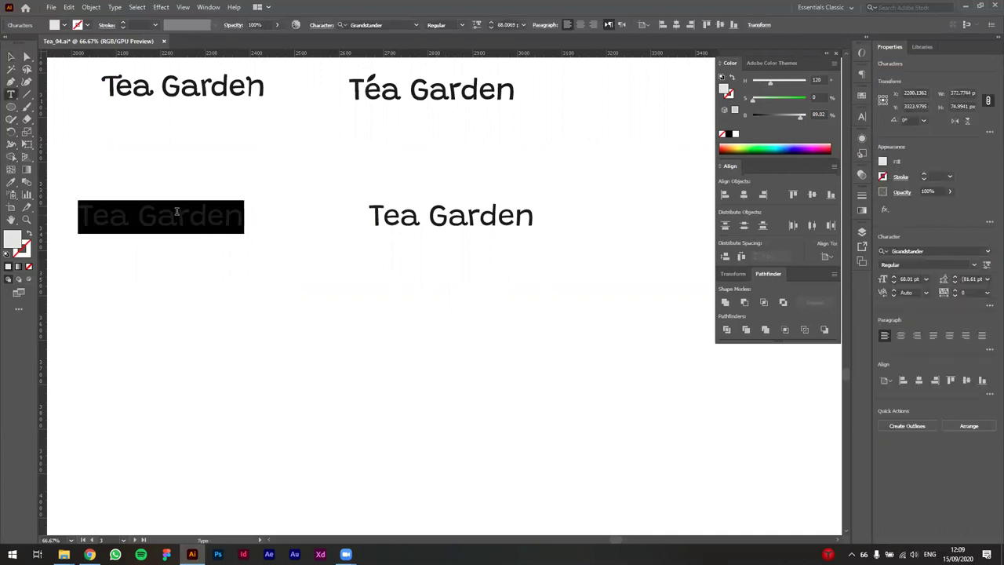
key("Escape")
left_click_drag(407, 225, 389, 223)
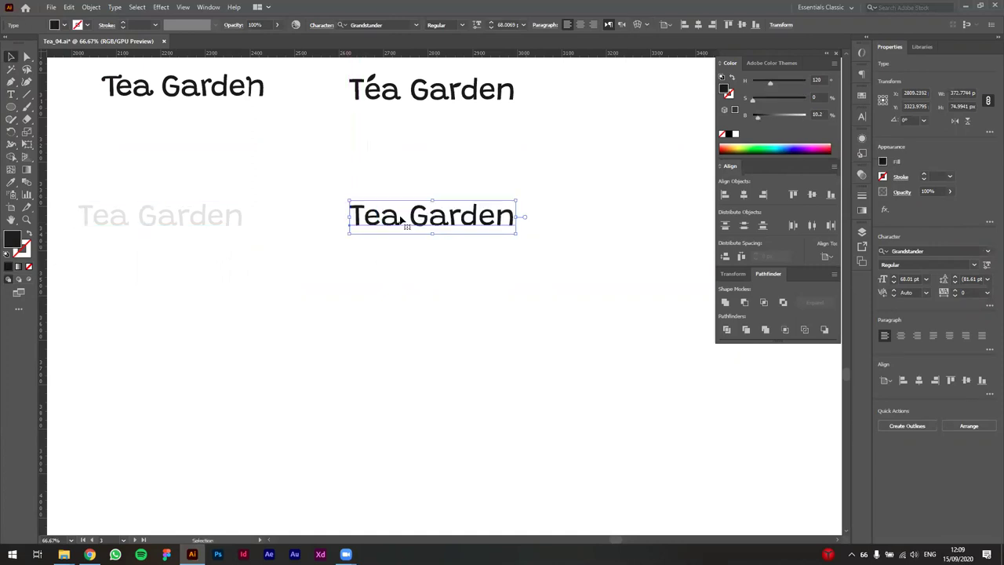
Convert the black Tea Garden copy to outlines and ungroup it into separate letters
right_click(400, 218)
left_click(375, 268)
left_click(392, 219)
right_click(392, 220)
left_click(448, 290)
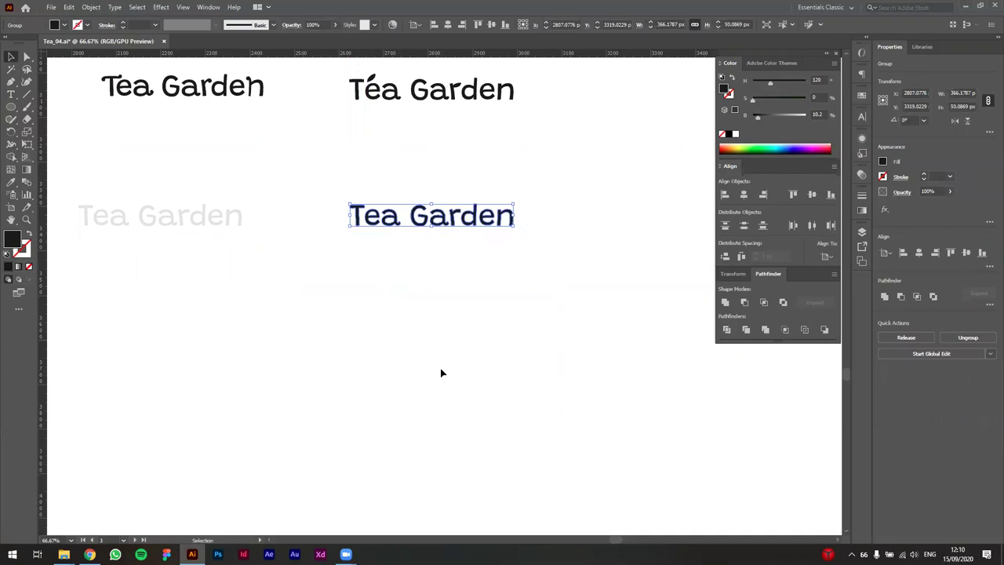
right_click(393, 210)
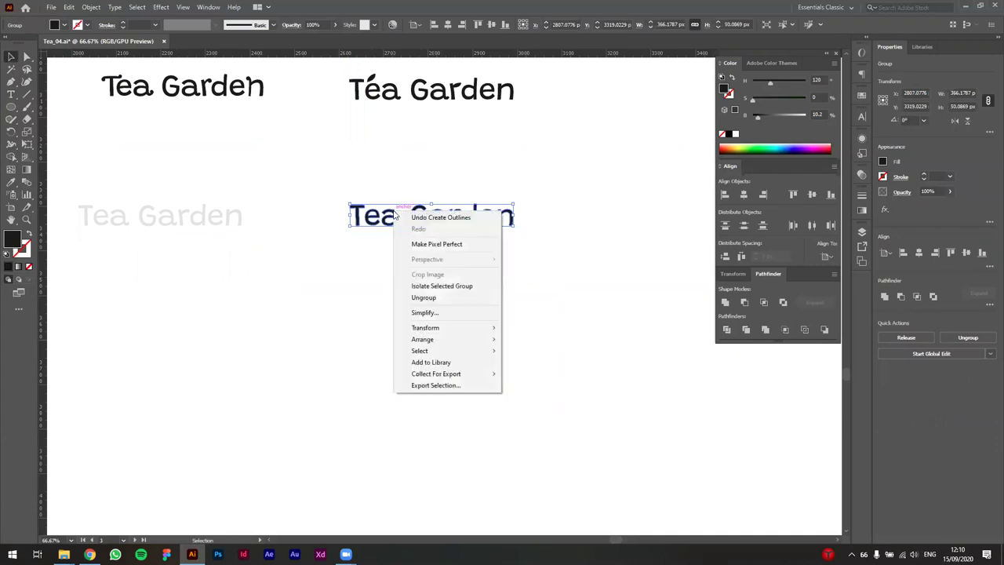
left_click(453, 298)
left_click(437, 337)
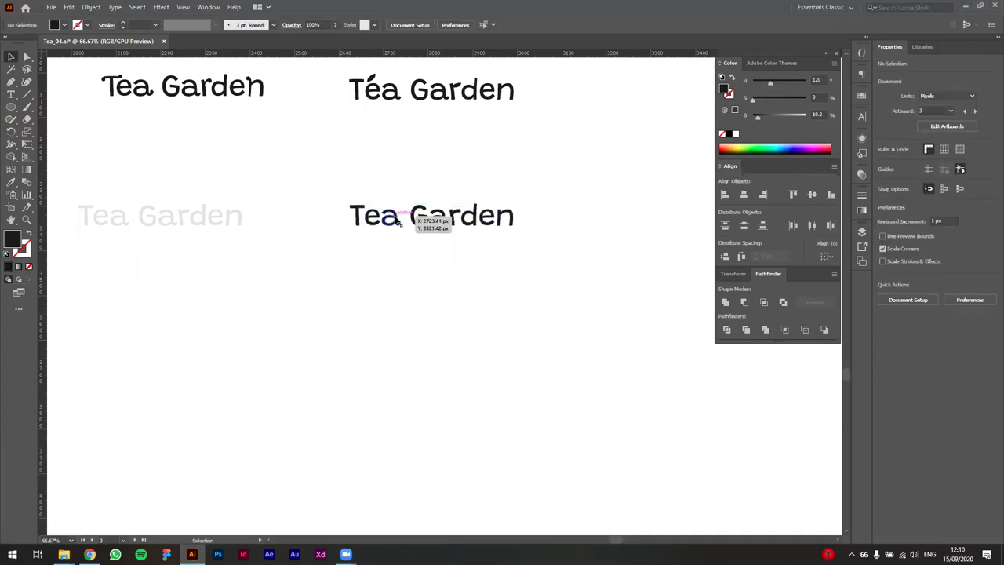
Examine the individual letter shapes and anchor points of the outlined Grandstander wordmark at close range
left_click(415, 222)
left_click(455, 221)
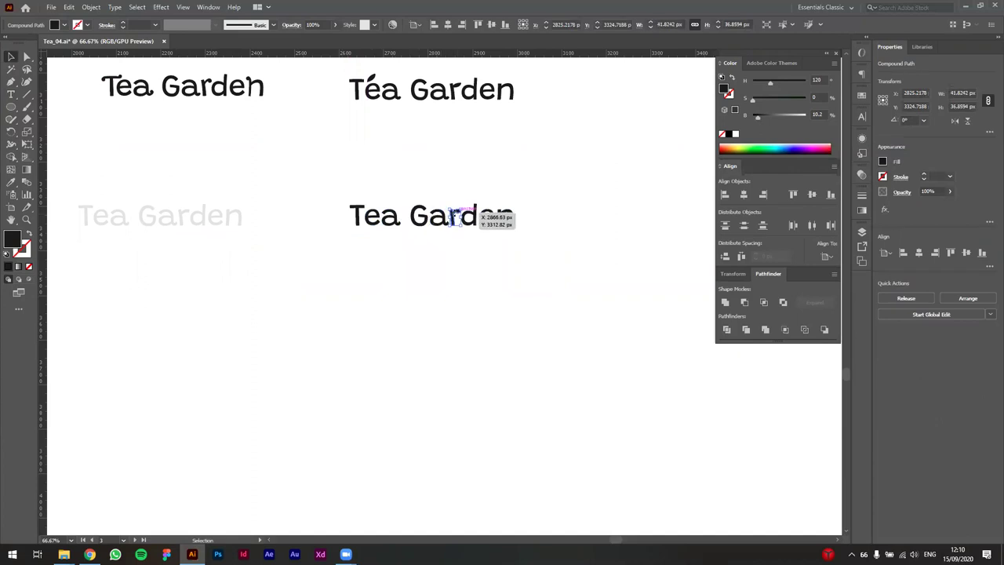
scroll(429, 216, "up", 3)
left_click(343, 227)
left_click(264, 209)
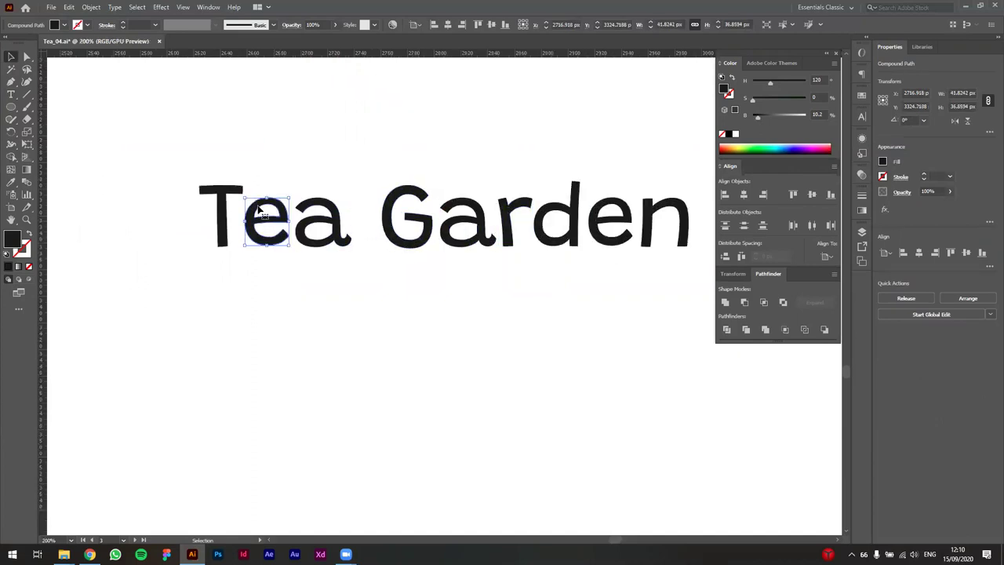
left_click_drag(118, 153, 677, 298)
key("a")
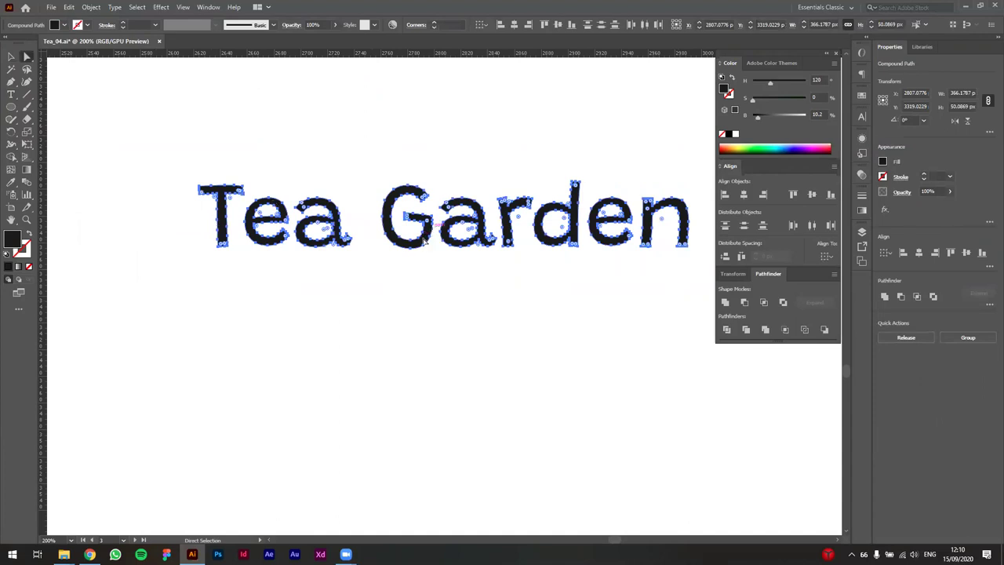
key("v")
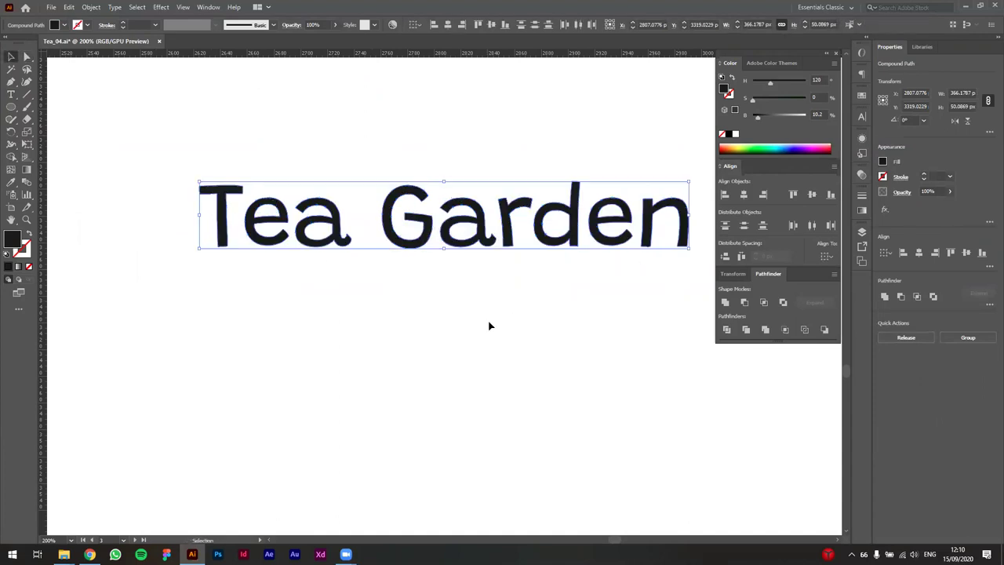
left_click(488, 325)
left_click(427, 240)
left_click(545, 292)
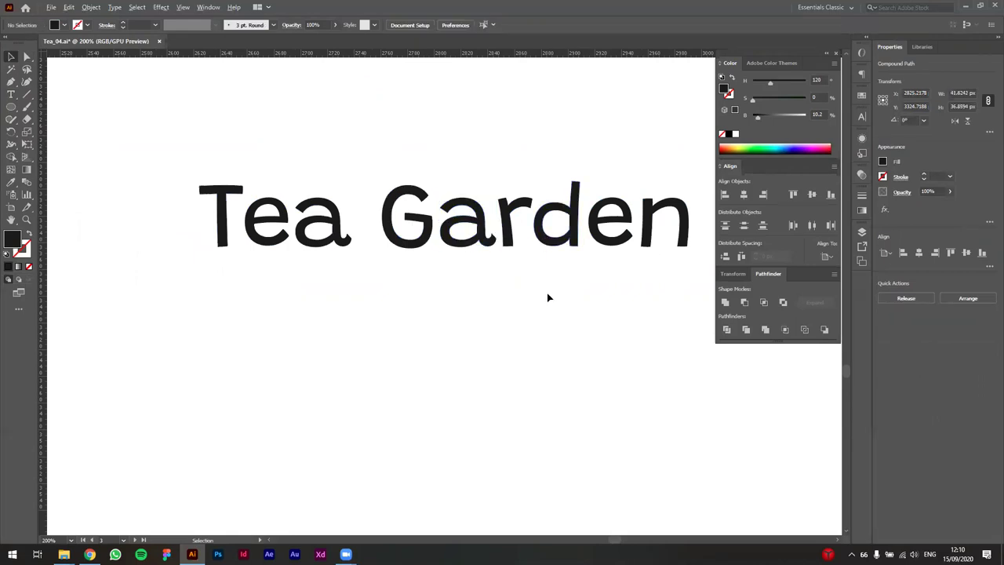
Review the two modified Tea Garden variants beneath the arrows and the column of font samples
scroll(543, 295, "down", 3)
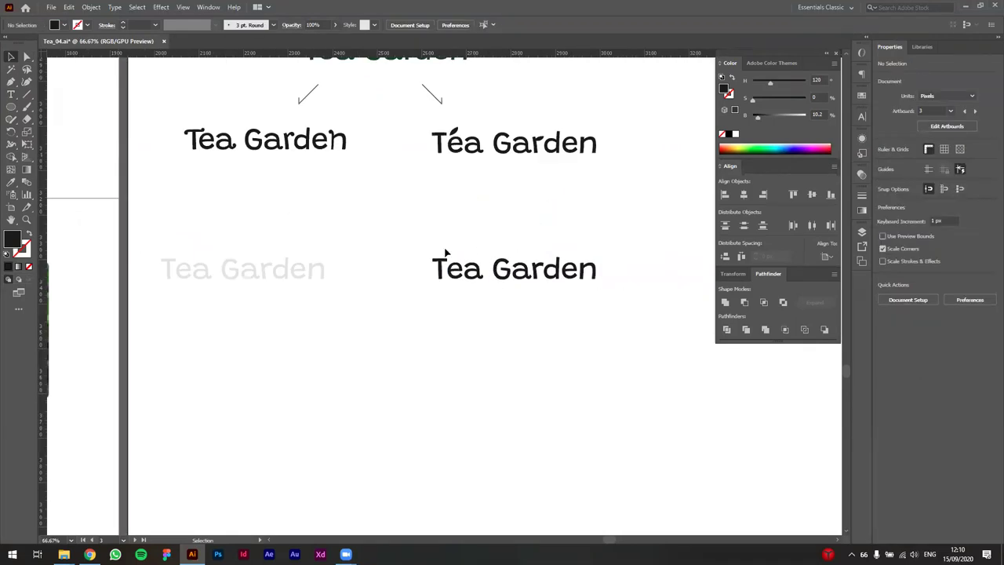
left_click_drag(520, 294, 402, 480)
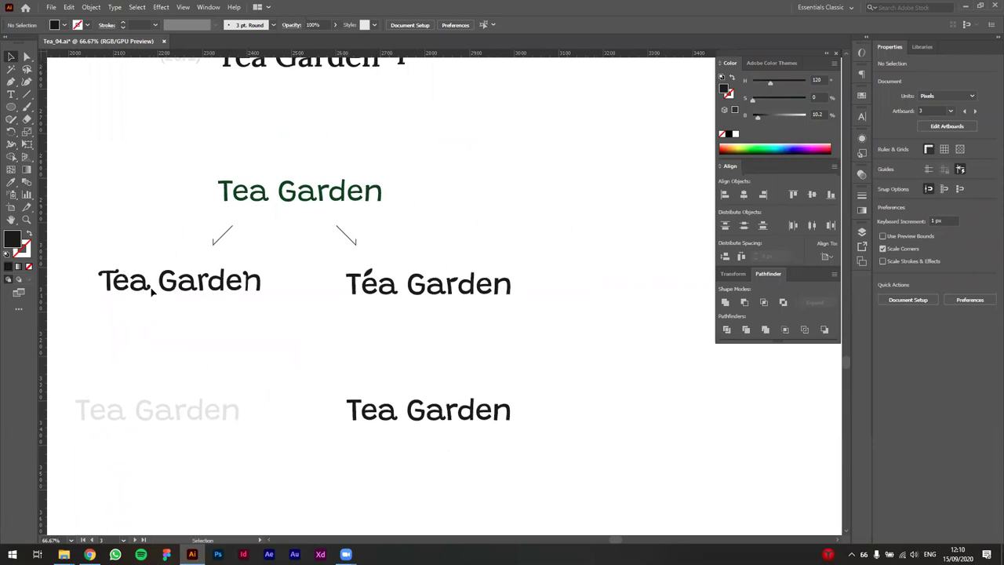
scroll(207, 282, "up", 3)
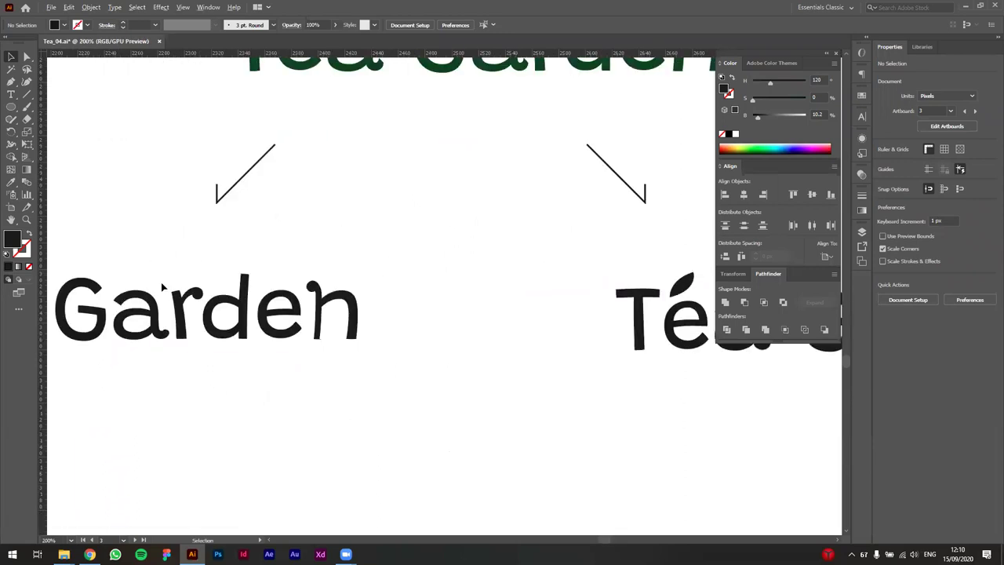
scroll(287, 292, "down", 3)
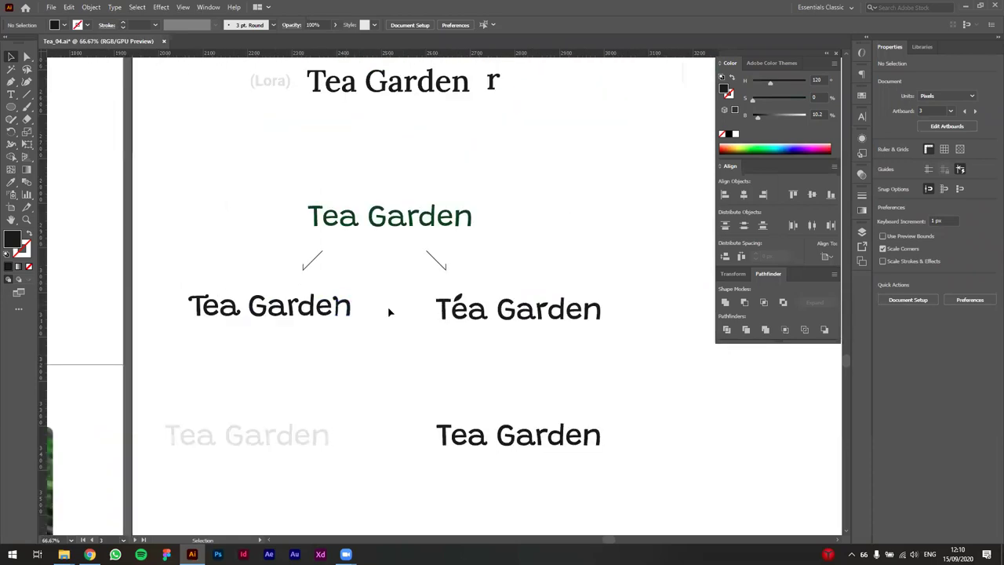
scroll(439, 321, "down", 3)
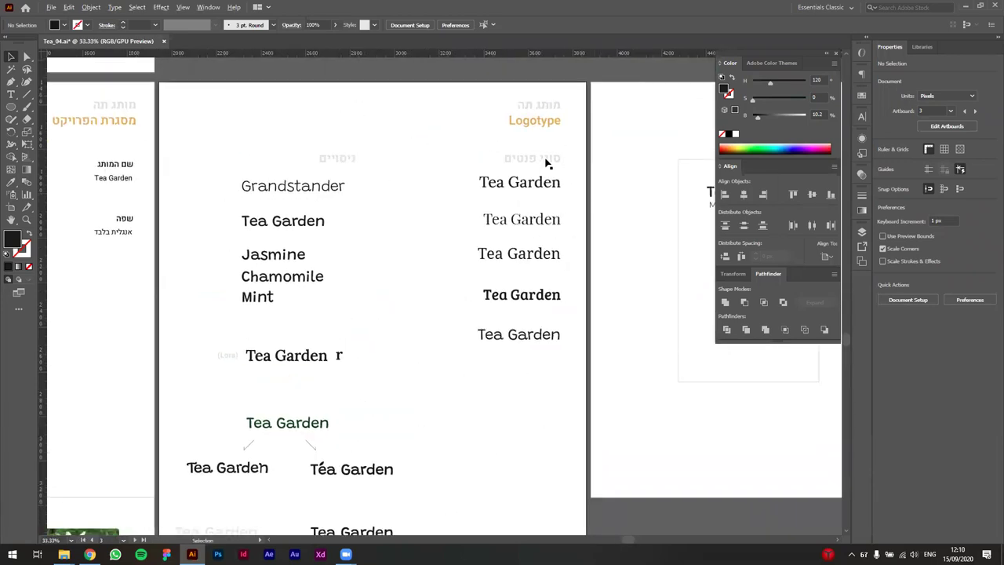
scroll(565, 162, "up", 4)
key("space")
Copy the Lora Medium Tea Garden sample from the font list and place it beneath the outlined Grandstander wordmark
left_click(436, 248)
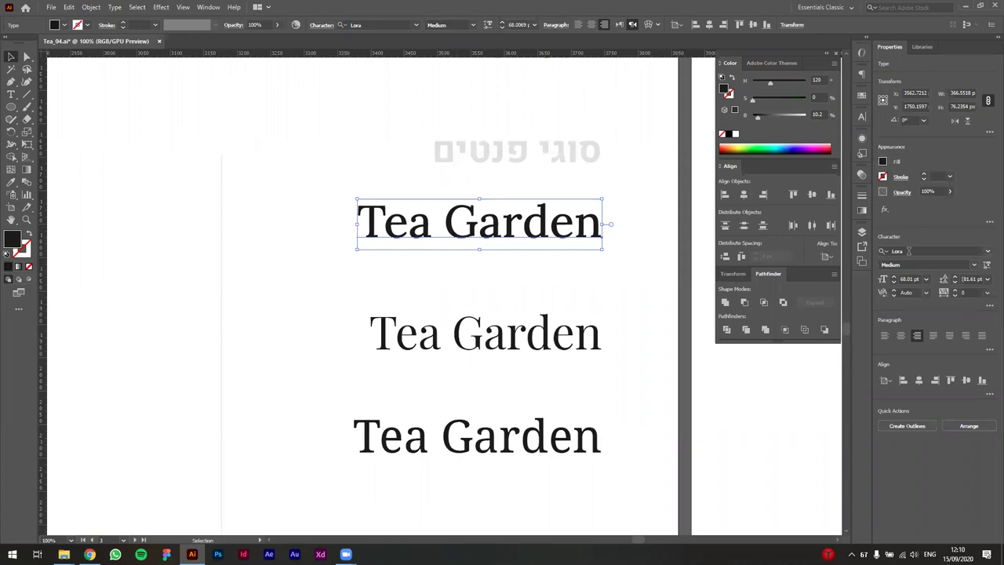
scroll(569, 246, "up", 3)
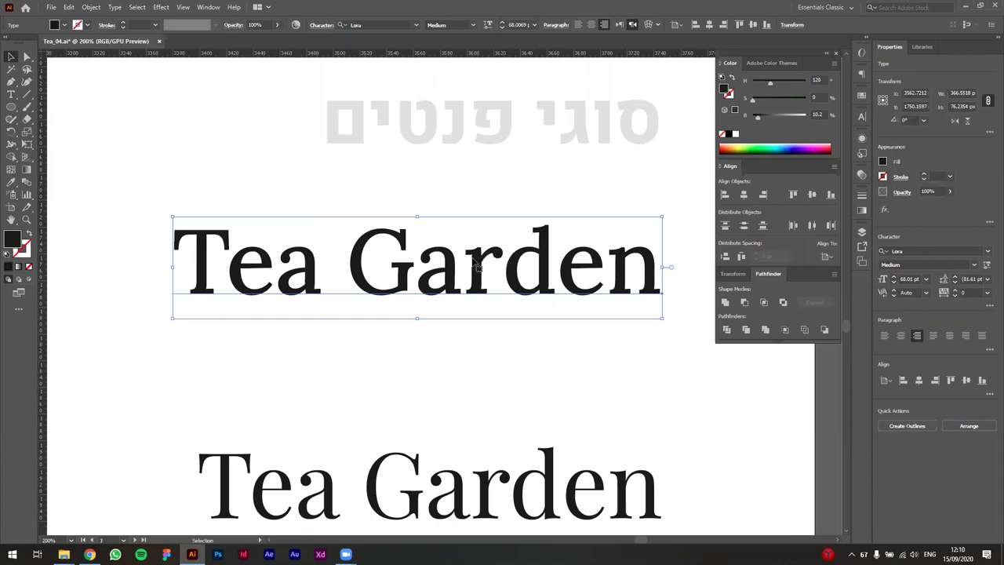
scroll(363, 321, "down", 3)
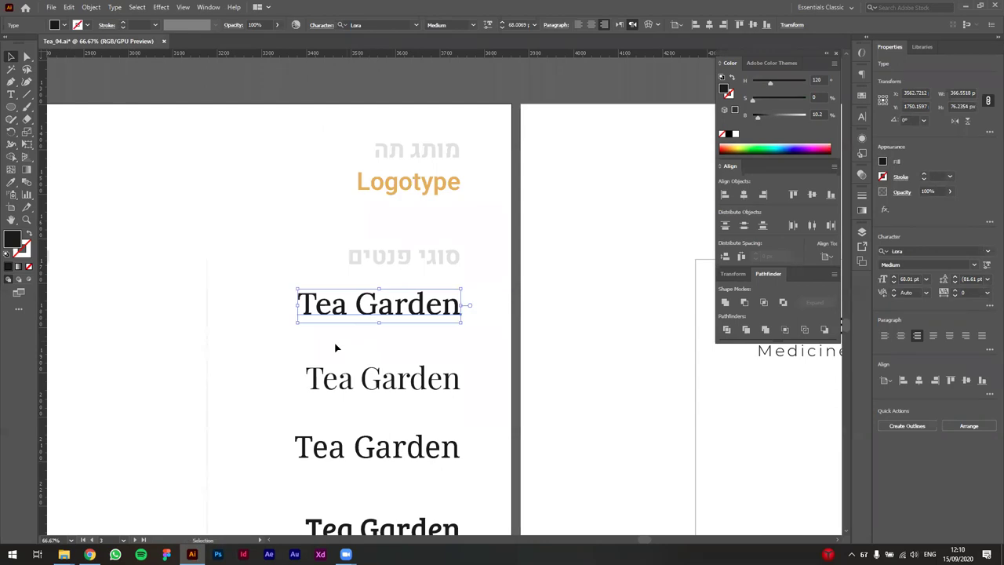
scroll(349, 339, "down", 2)
left_click_drag(349, 339, 423, 117)
left_click_drag(290, 525, 373, 328)
scroll(410, 247, "up", 4)
left_click_drag(439, 262, 422, 356)
left_click(399, 328)
key("ctrl+v")
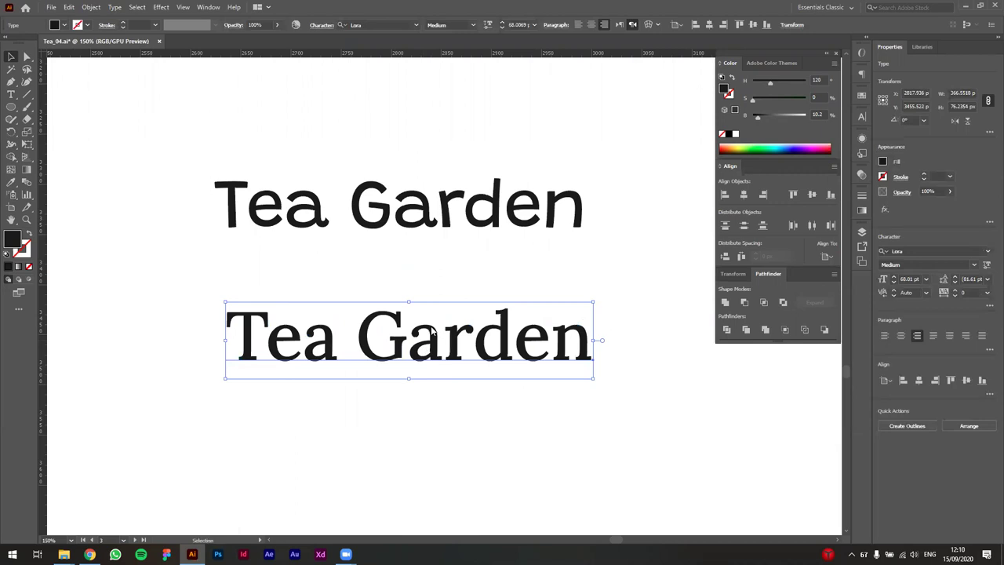
Convert the Lora Tea Garden copy to outlines and ungroup its letters
right_click(430, 328)
left_click(459, 401)
right_click(437, 338)
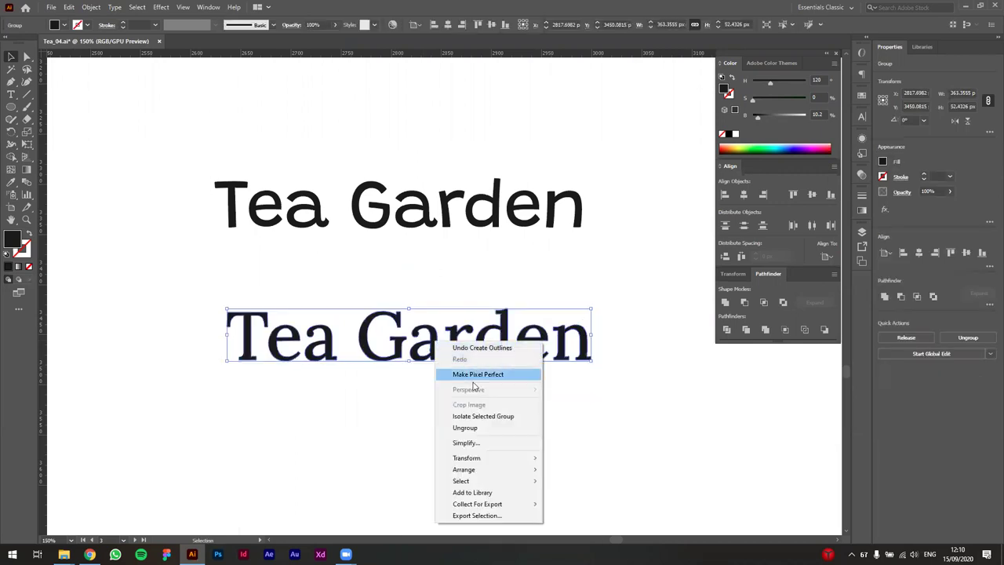
left_click(470, 428)
left_click(396, 468)
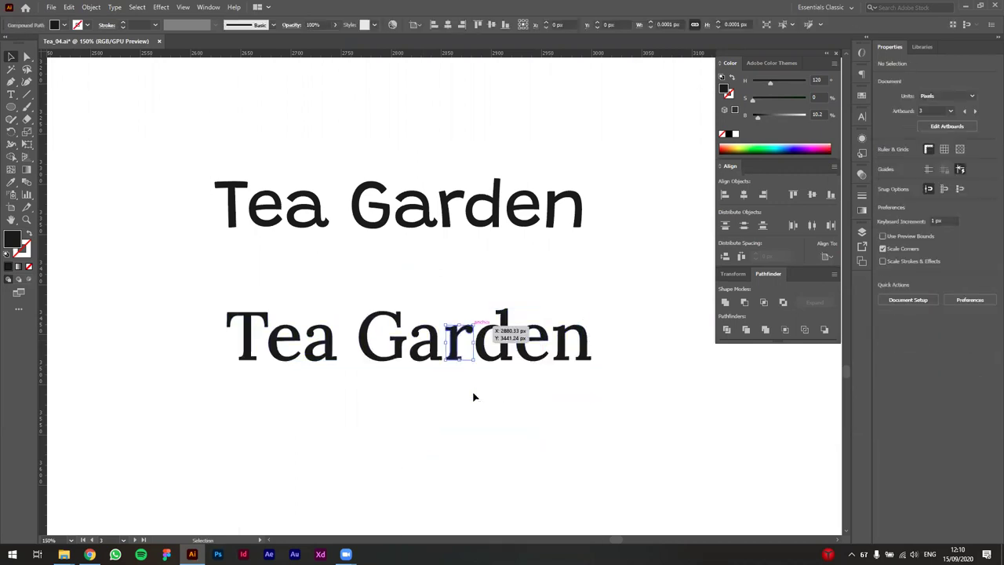
Examine the shape of the letter r in the outlined Lora word Garden, especially its stem and arm
left_click(450, 357)
scroll(459, 343, "up", 3)
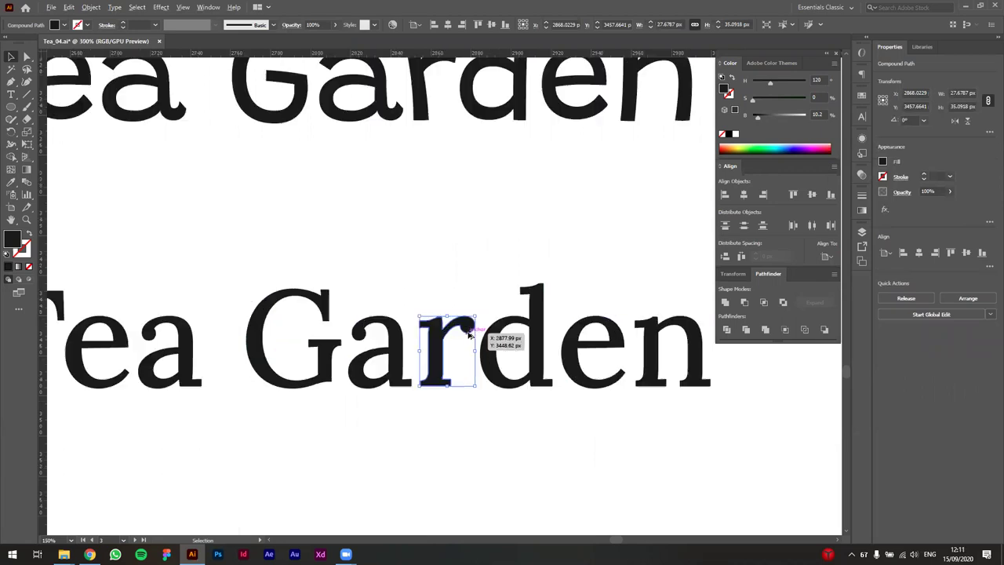
scroll(484, 345, "up", 2)
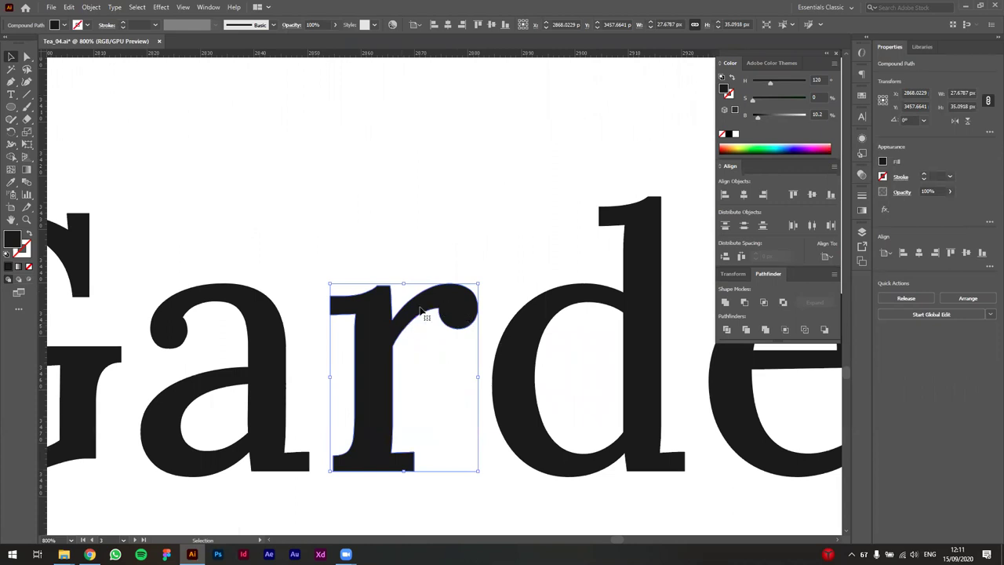
scroll(460, 315, "down", 4)
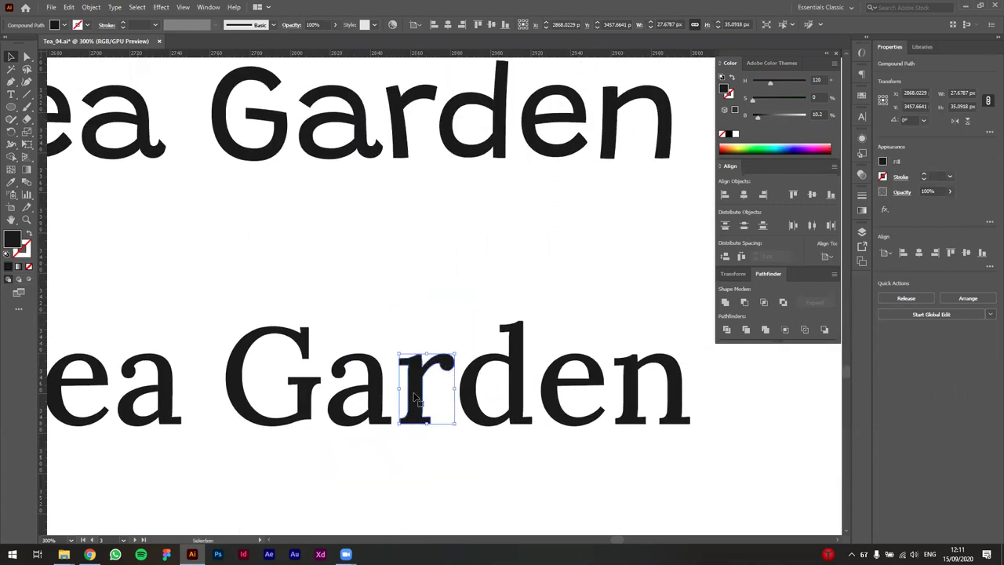
scroll(415, 375, "up", 2)
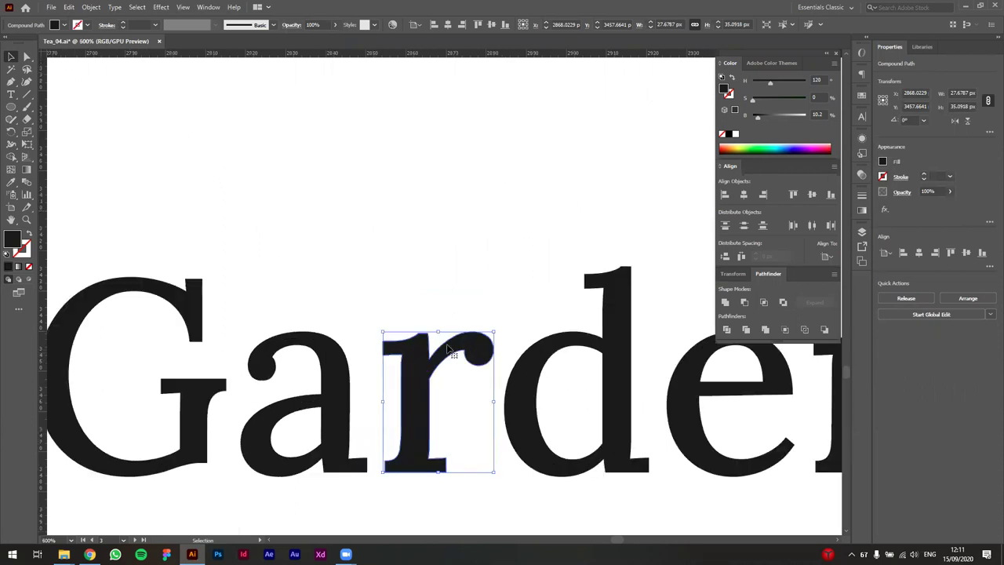
scroll(447, 345, "up", 1)
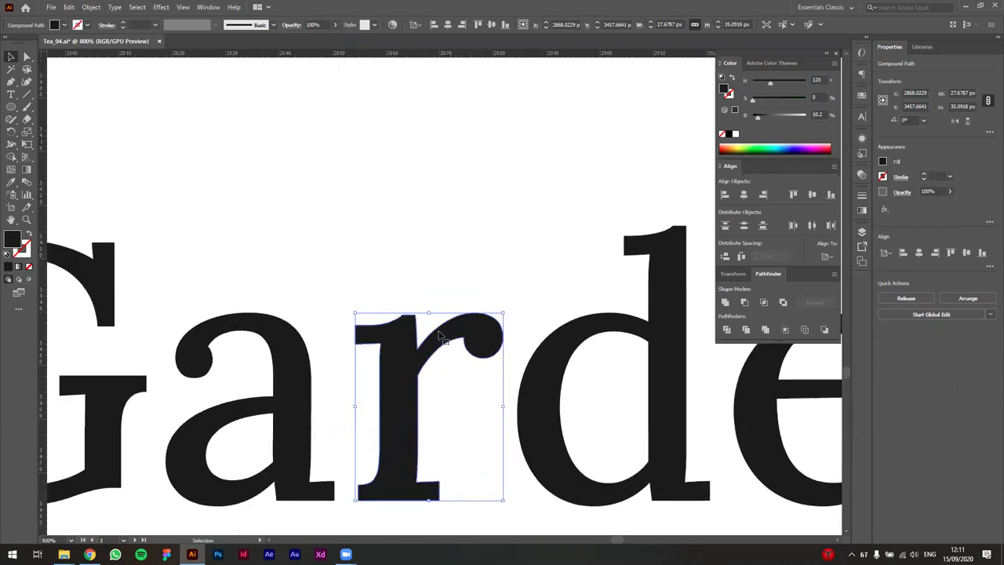
left_click(459, 414)
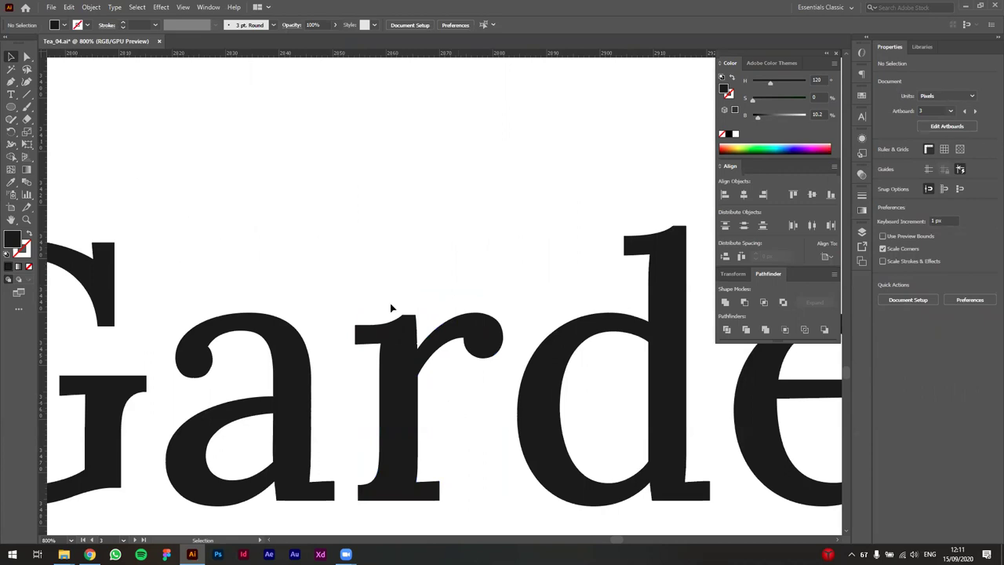
Draw a vertical Pen line about 10 px long where the arm of the Lora r meets its stem
left_click(12, 82)
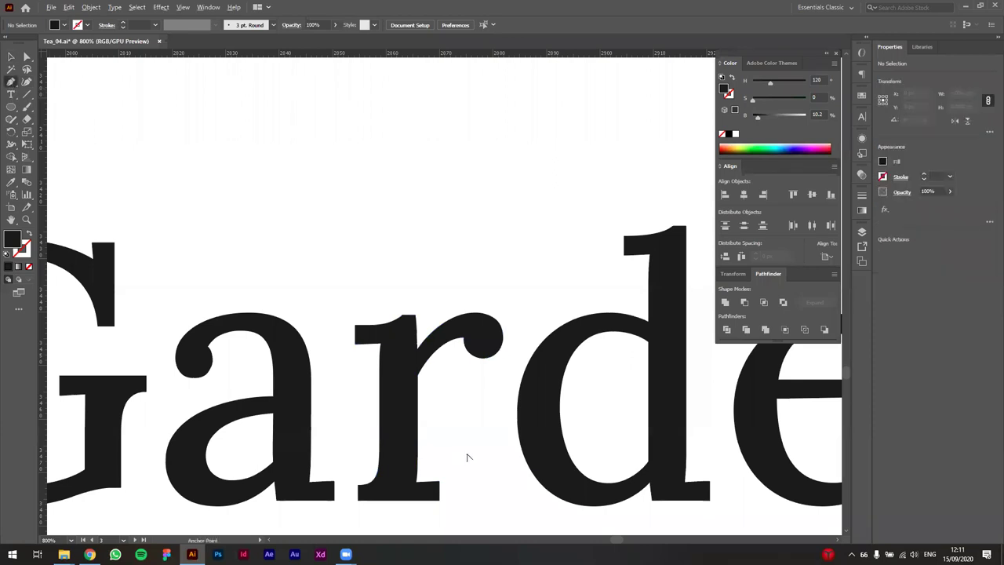
scroll(466, 458, "up", 1)
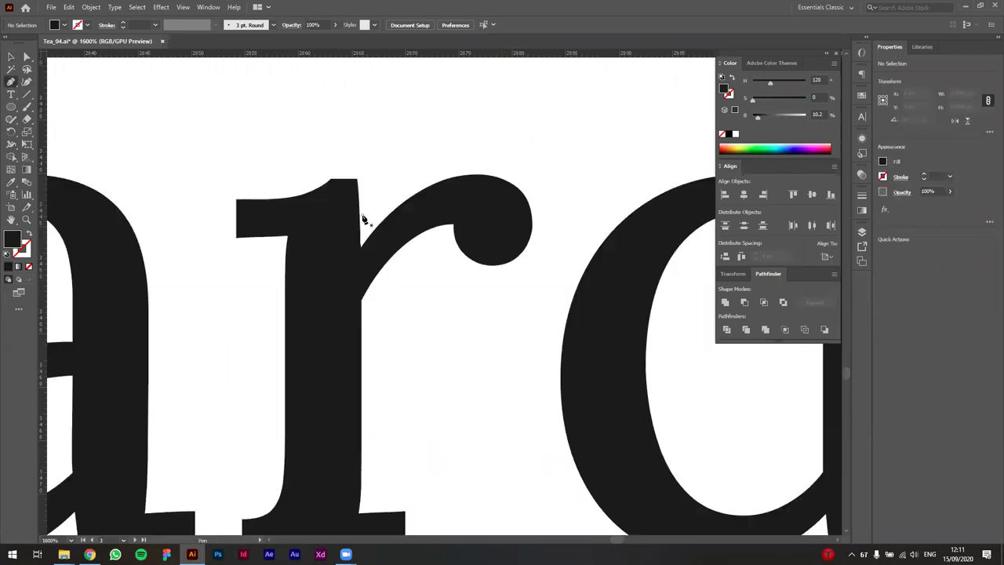
left_click(363, 218, "ctrl")
scroll(363, 218, "up", 1)
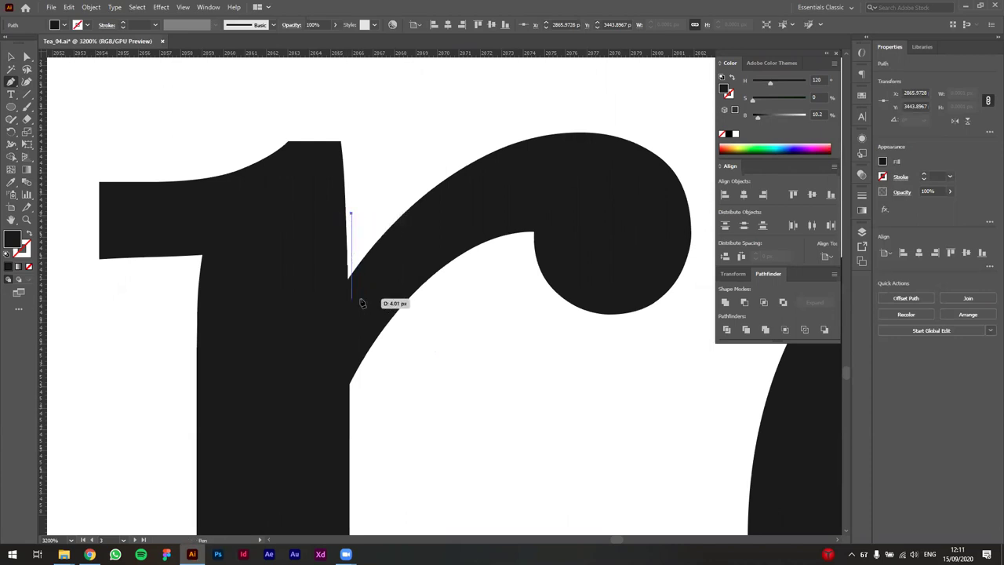
left_click_drag(353, 296, 354, 425)
left_click(352, 421)
key("v")
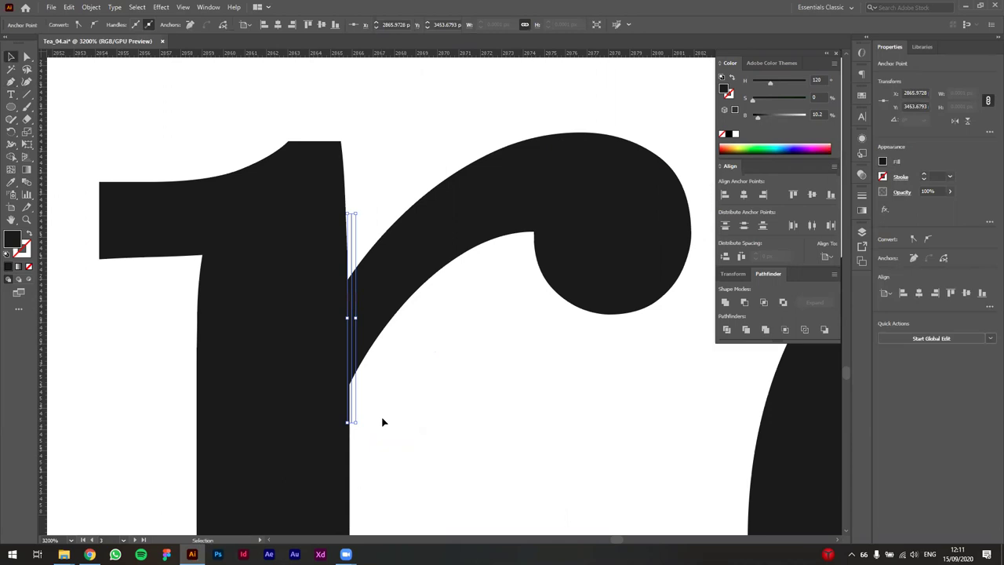
Give the vertical line a dark stroke with no fill, trying a 0.1 pt stroke weight
key("shift+x")
left_click(924, 178)
left_click(942, 176)
type("0.1")
key("Return")
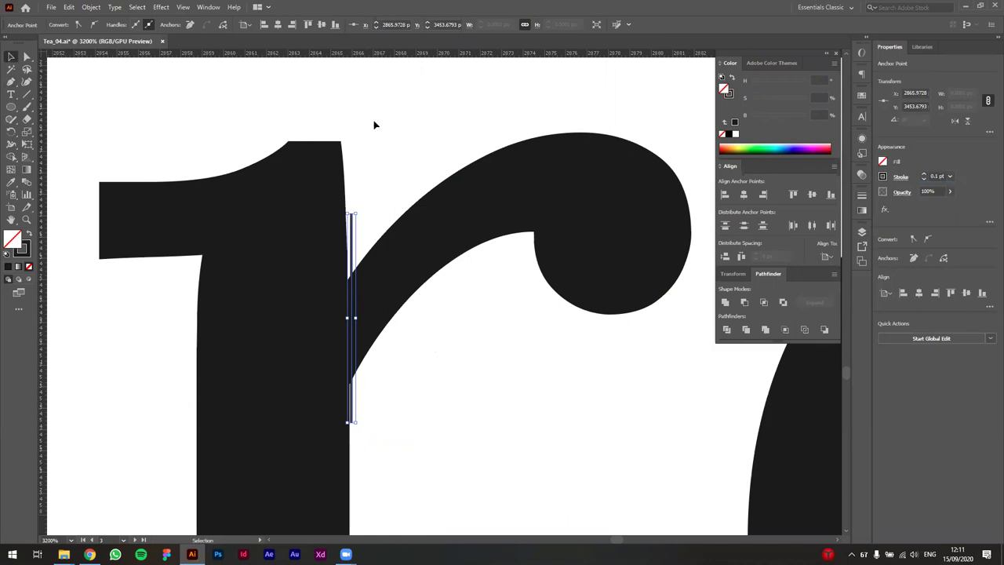
key("shift+x")
key("x")
key("shift+x")
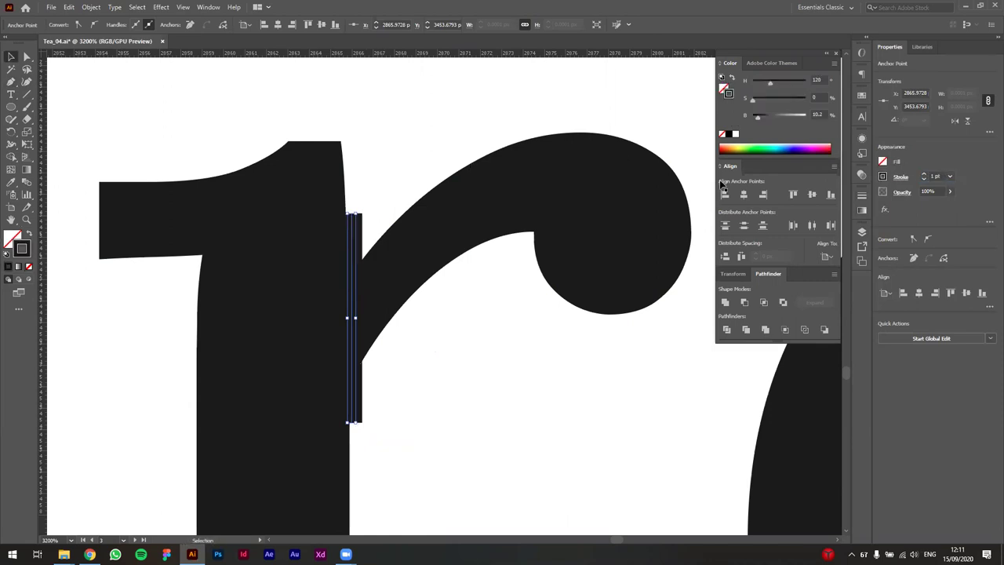
Recolour the vertical line's stroke bright green with 94.2% saturation and 87.84% brightness, and set its weight to 0.1 pt
left_click_drag(786, 114, 799, 114)
left_click(794, 97)
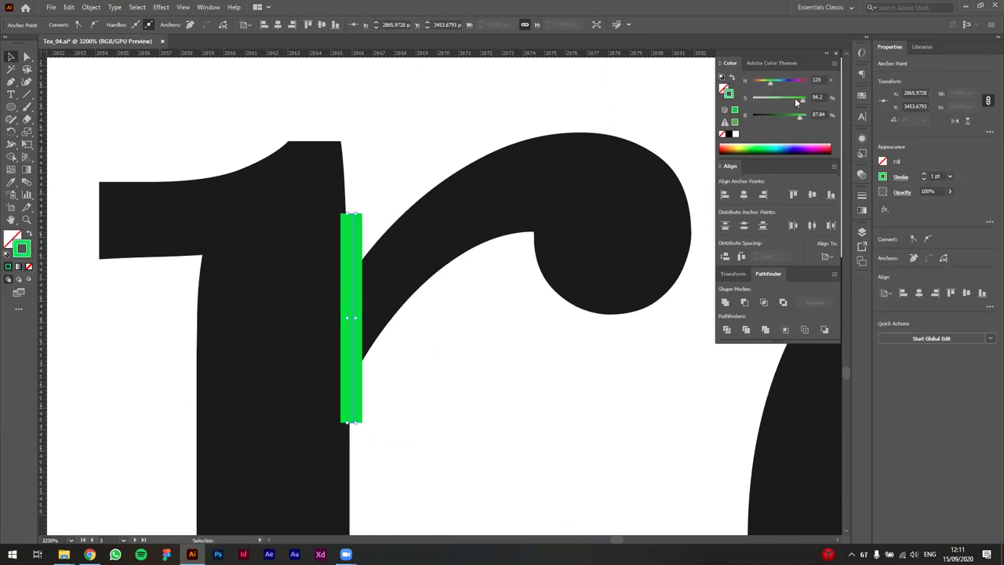
left_click(936, 176)
type("0.1")
key("Return")
left_click(457, 370)
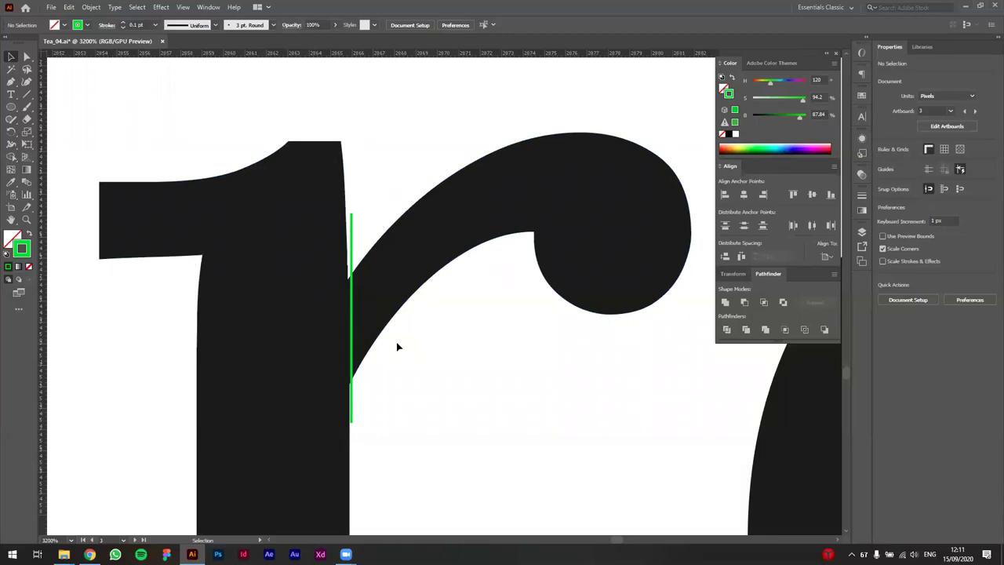
Divide the Lora r along the green vertical line using the Pathfinder's Divide operation
scroll(368, 296, "down", 1)
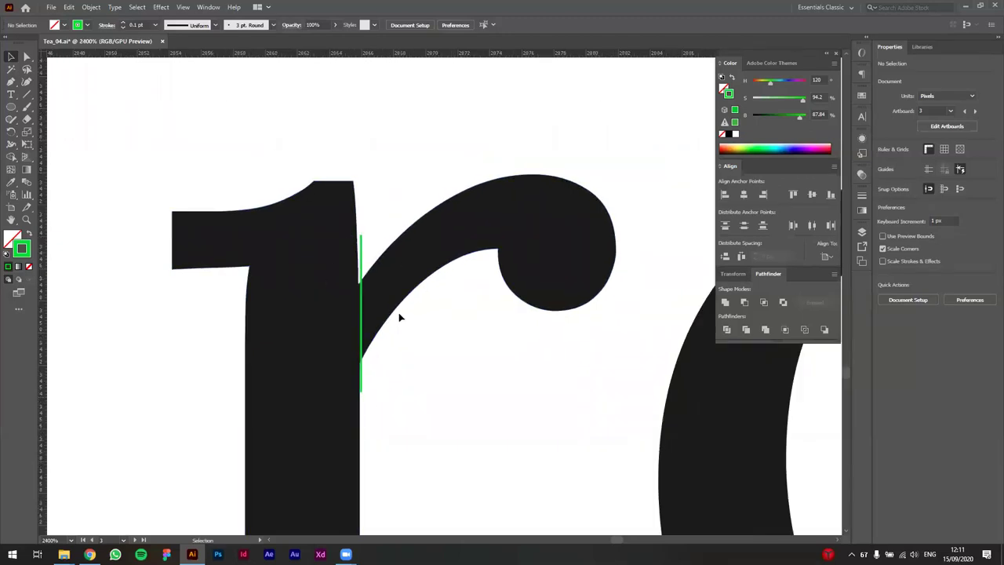
left_click_drag(422, 184, 347, 290)
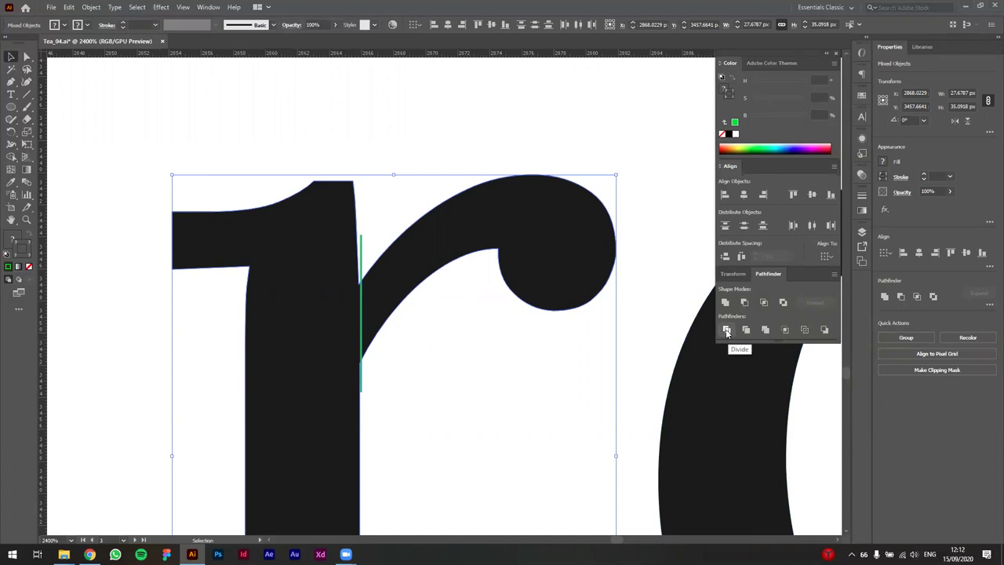
left_click(365, 246)
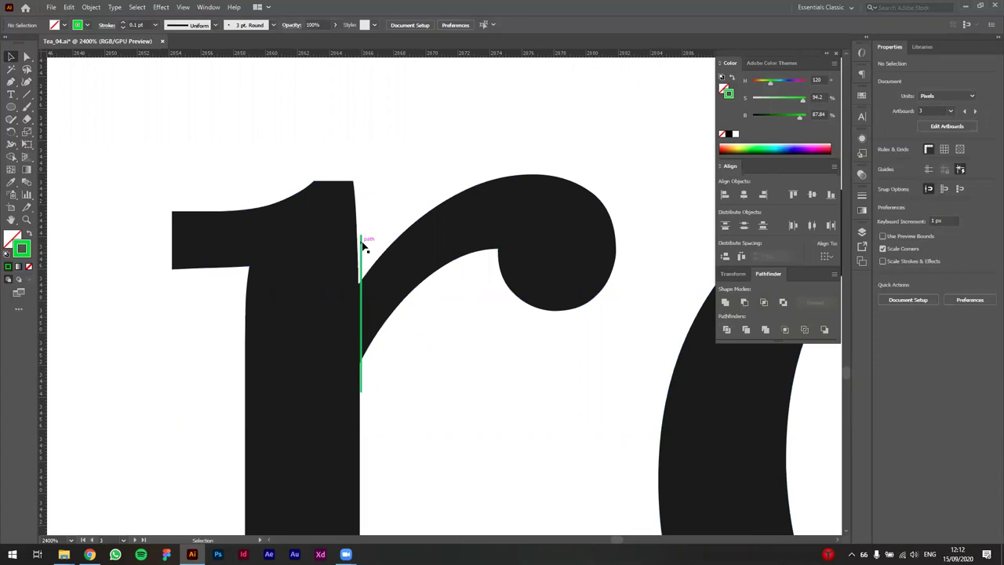
left_click(364, 246)
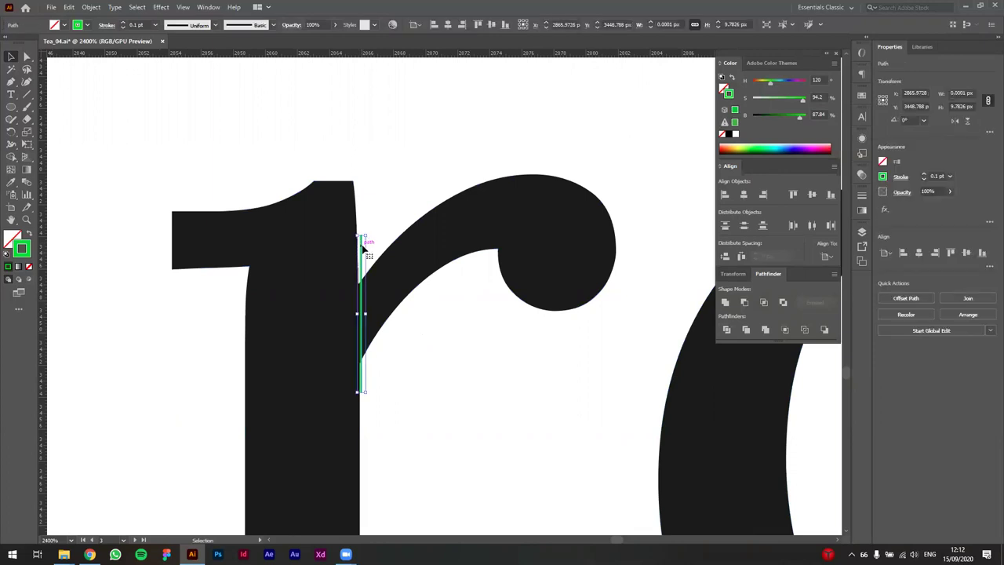
left_click(411, 258, "shift")
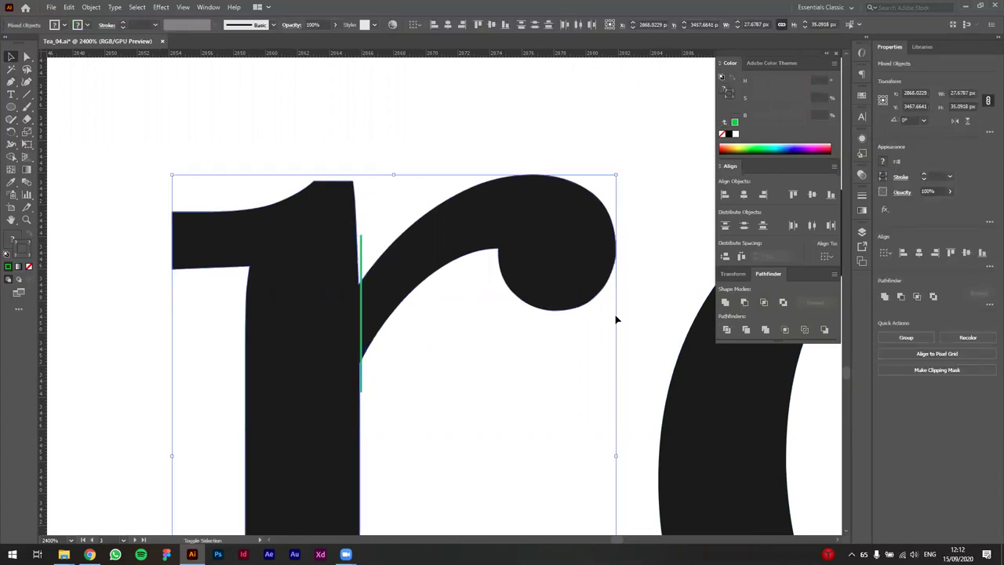
left_click(725, 329)
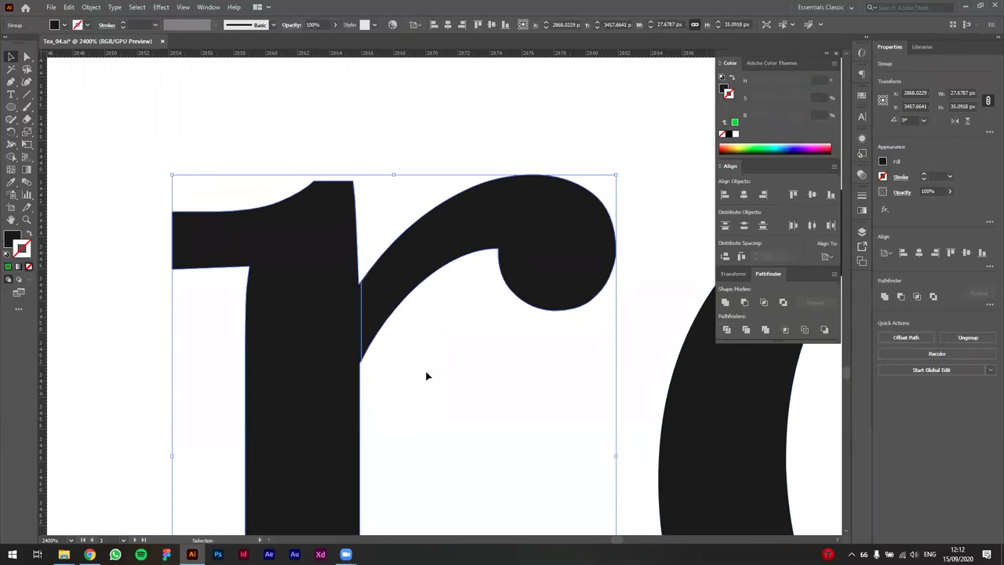
Ungroup the divided Lora r into separate stem and arm pieces
left_click(425, 399)
left_click(384, 293)
right_click(383, 290)
left_click(433, 373)
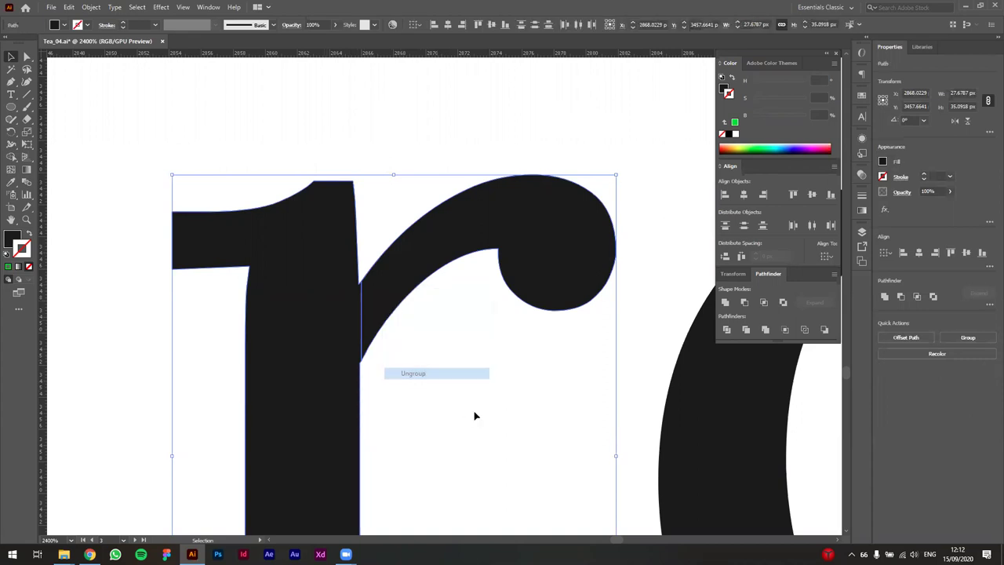
Try moving the Lora r's arm away from its stem, and undo the moves
left_click(402, 316)
left_click(388, 291)
left_click_drag(418, 272, 450, 273)
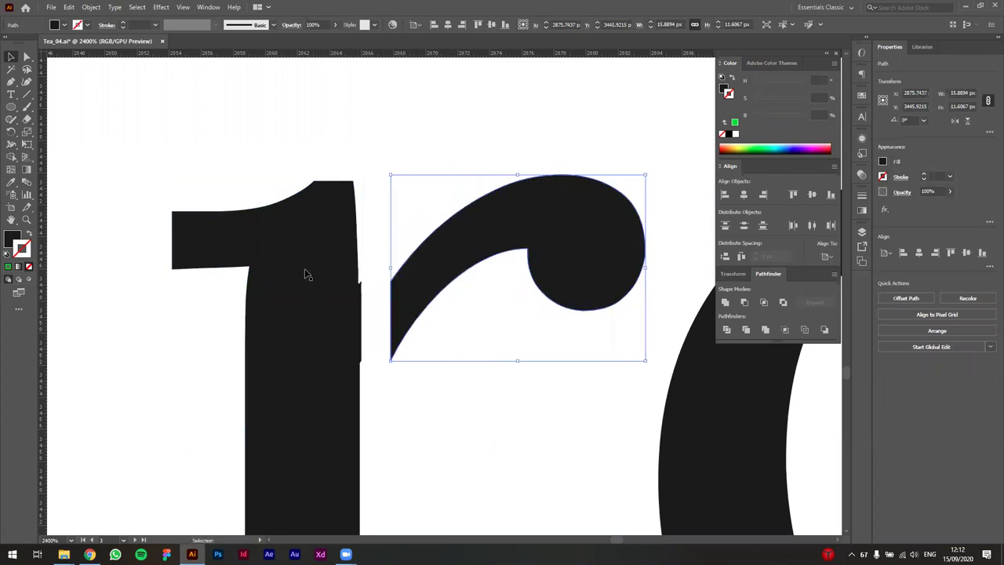
left_click(281, 298)
left_click(455, 253)
left_click(289, 264)
key("ctrl+z")
key("ctrl+z")
scroll(447, 399, "down", 2)
left_click_drag(447, 312, 456, 234)
key("ctrl+z")
Move the Lora r's arm straight up about 50 px, out of the word Garden
scroll(468, 295, "down", 2)
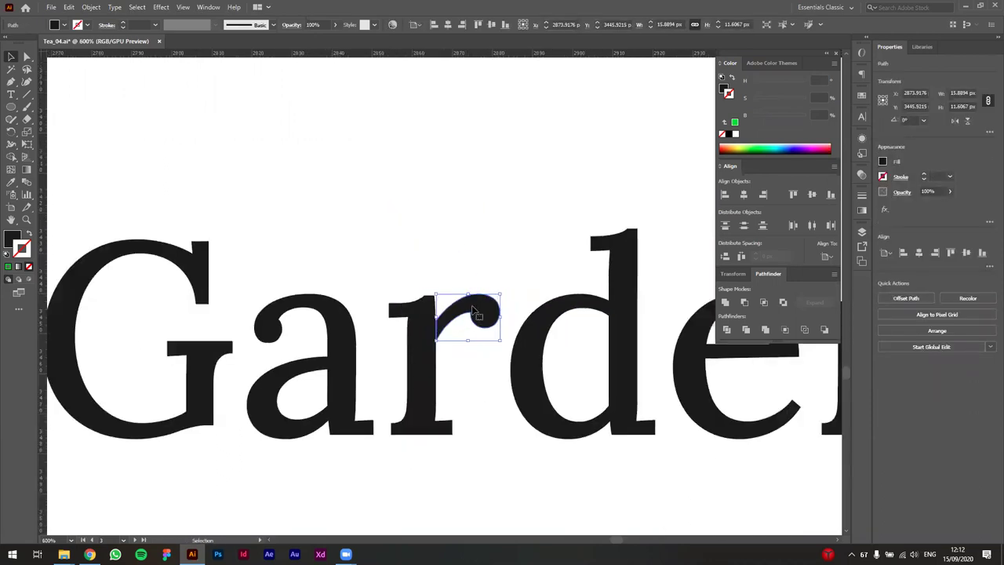
left_click(494, 208)
left_click_drag(470, 317, 471, 115)
scroll(493, 180, "down", 5)
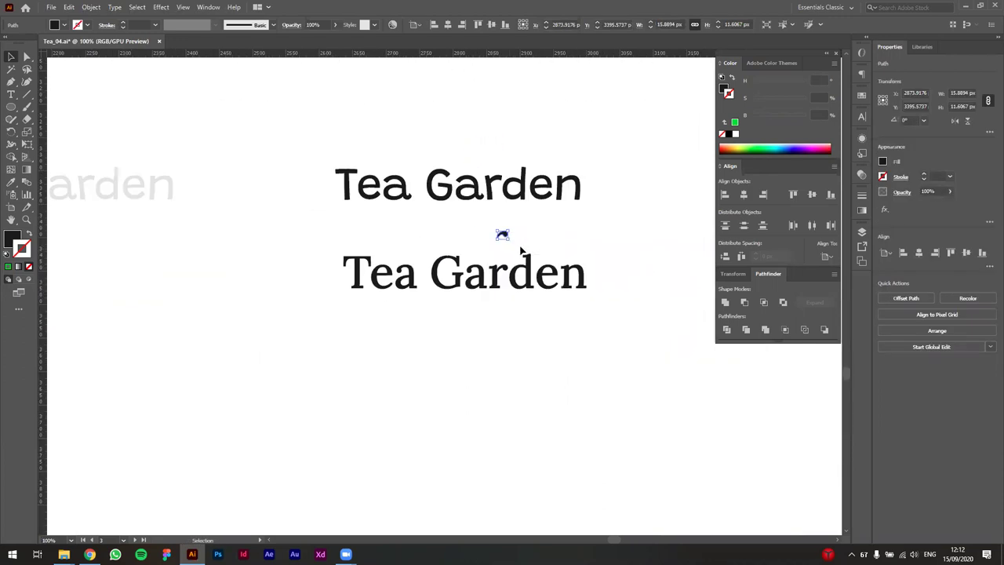
Copy the light grey (Lora) label from the upper Lora sample to beside the outlined Lora Tea Garden
left_click_drag(534, 311, 506, 453)
scroll(498, 403, "up", 2)
left_click_drag(499, 405, 574, 328)
scroll(425, 343, "down", 1)
scroll(424, 346, "down", 3)
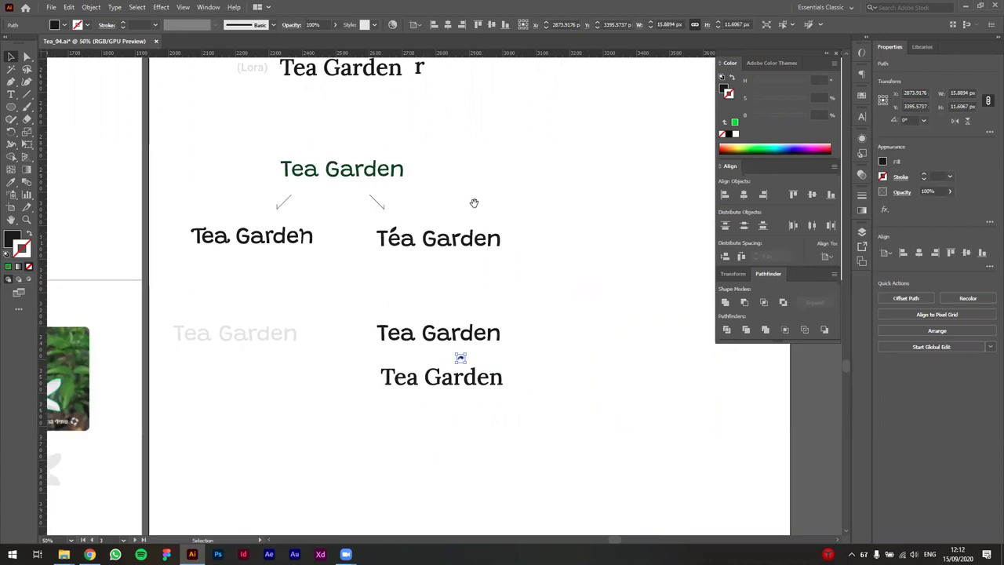
left_click_drag(257, 89, 370, 403)
scroll(401, 436, "up", 2)
left_click(309, 414)
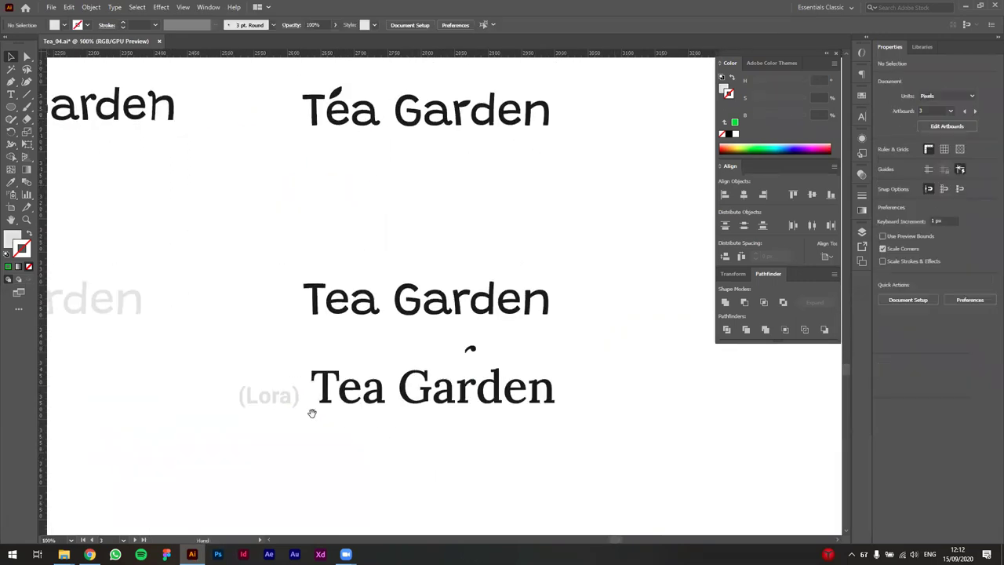
scroll(352, 357, "down", 2)
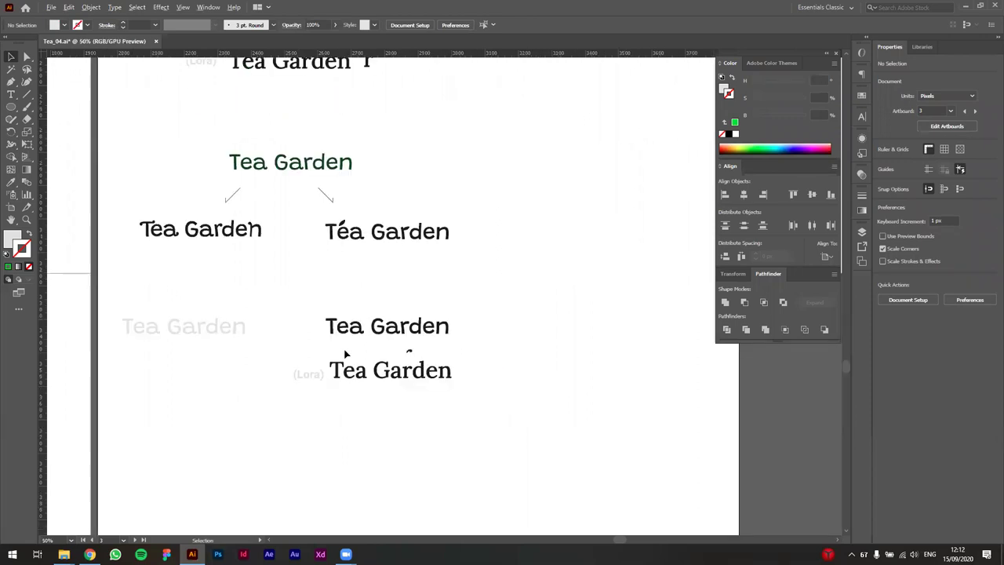
Check the Grandstander font sample that the outlined sans-serif Tea Garden is based on
left_click(354, 327)
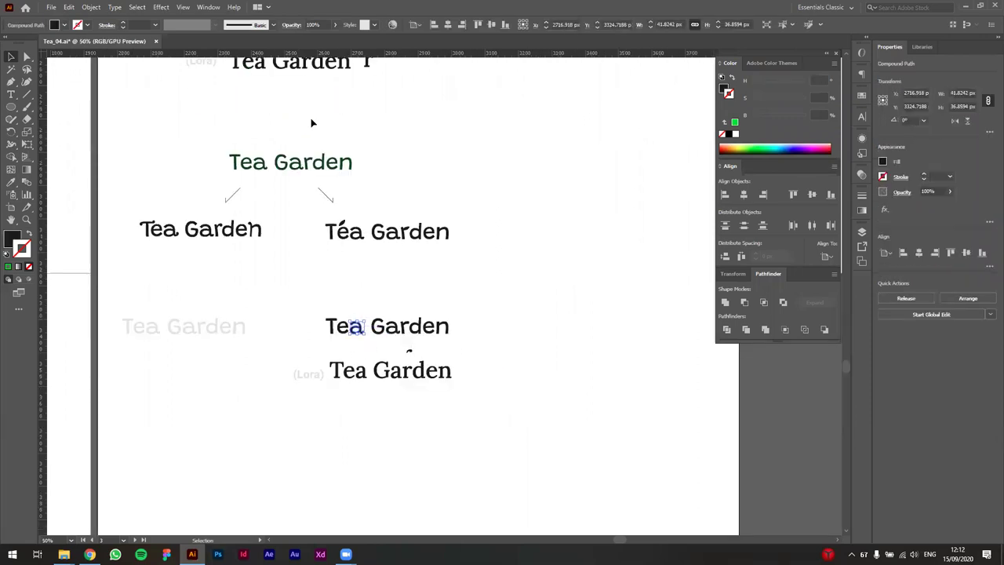
scroll(311, 123, "up", 5)
left_click(346, 125)
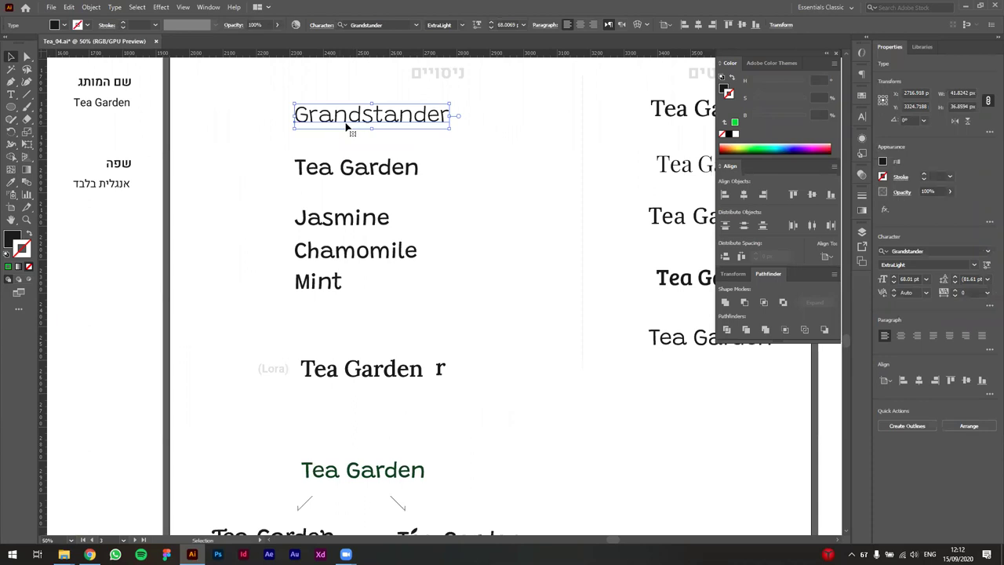
scroll(481, 128, "down", 6)
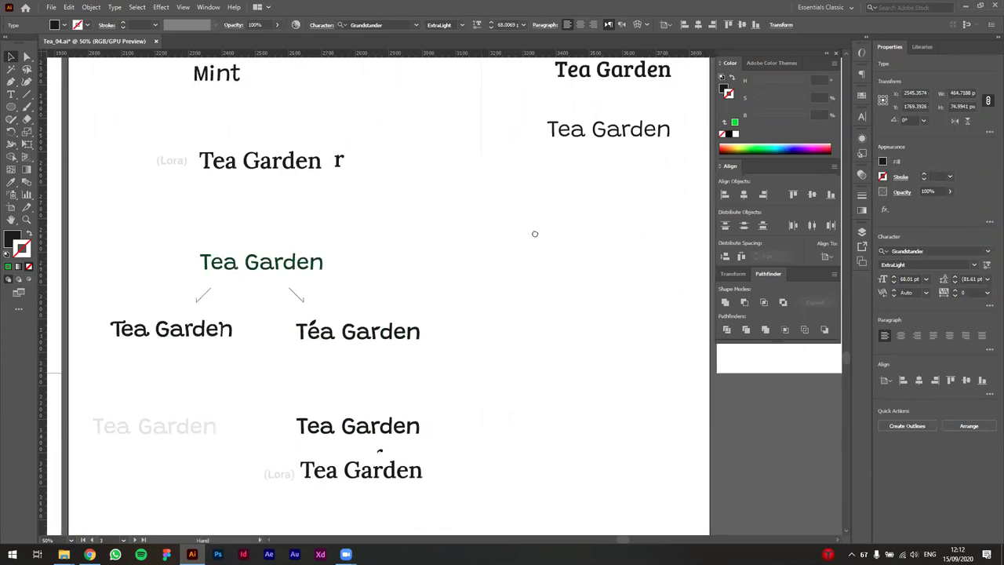
Move the detached Lora arm up to just above the r of the outlined Grandstander Tea Garden
scroll(390, 369, "up", 3)
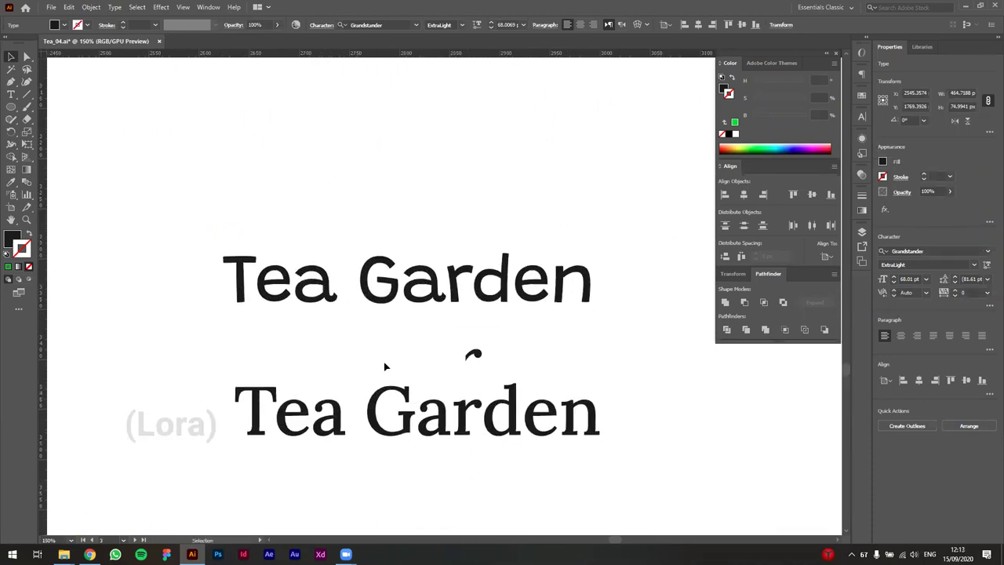
scroll(383, 361, "up", 1)
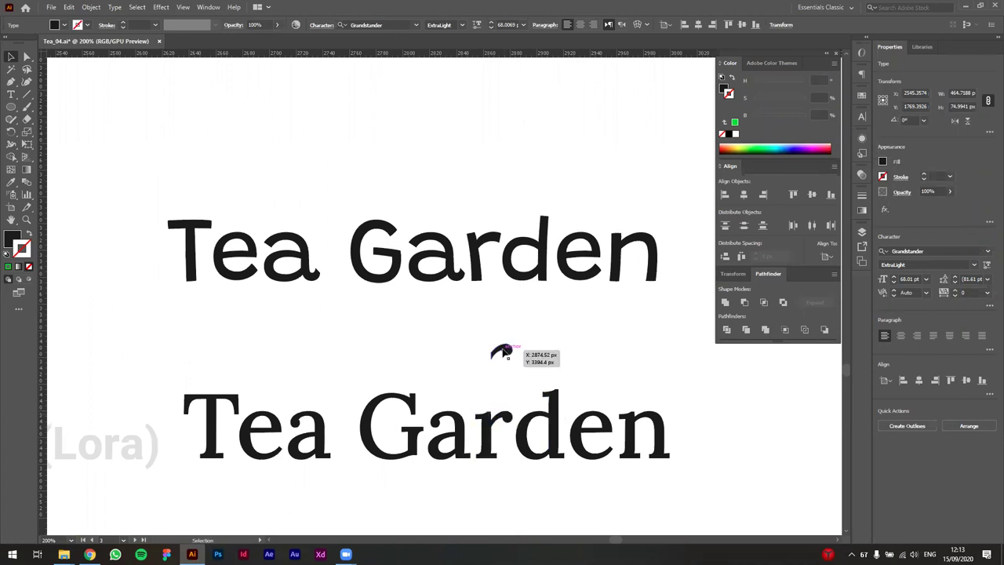
scroll(477, 295, "up", 2)
left_click_drag(533, 322, 532, 349)
left_click_drag(551, 445, 521, 171)
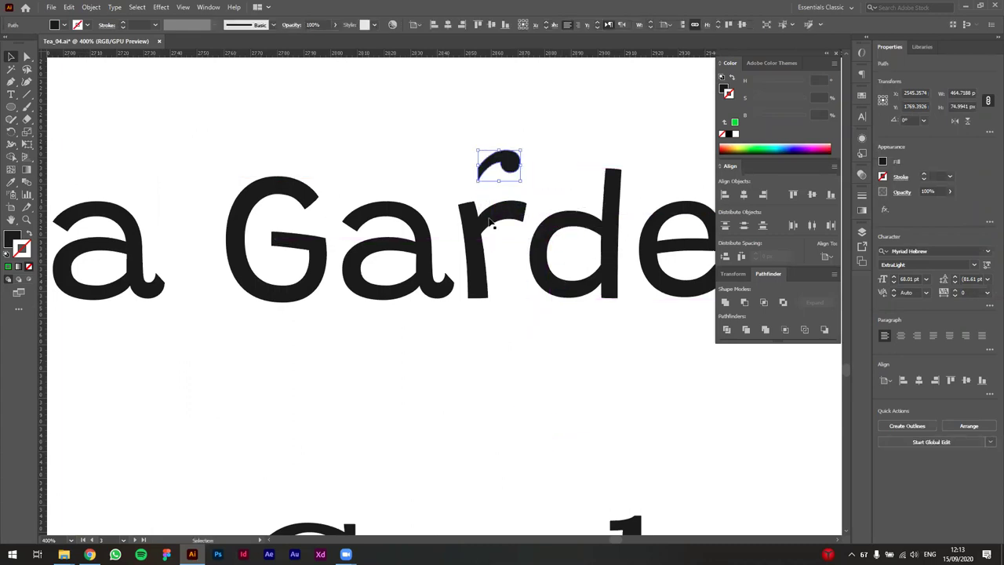
Examine the letters of the Grandstander Tea Garden, especially the r, alongside the Lora arm placed above it
scroll(492, 223, "down", 3)
left_click(305, 232)
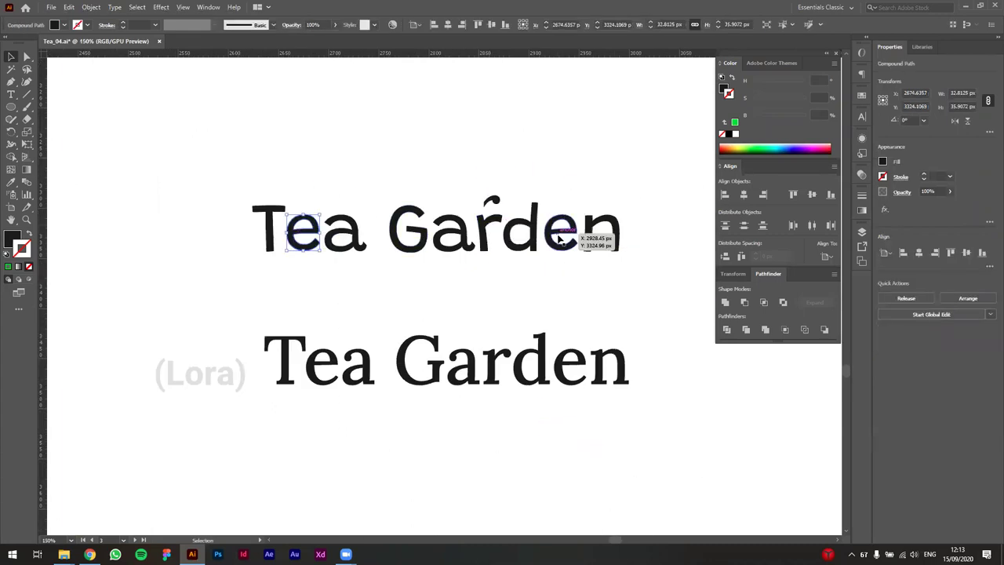
left_click(549, 287)
scroll(549, 287, "up", 3)
scroll(516, 291, "down", 1)
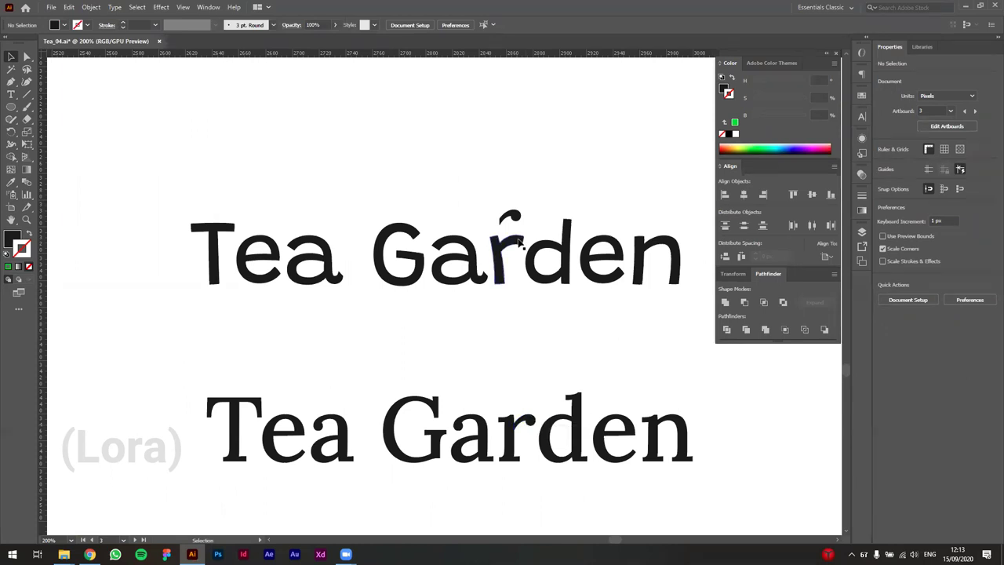
left_click(513, 262)
left_click_drag(141, 228, 662, 292)
left_click(661, 329)
Select the outlined Grandstander r and show its anchor points where the arm meets the stem
scroll(478, 240, "up", 6)
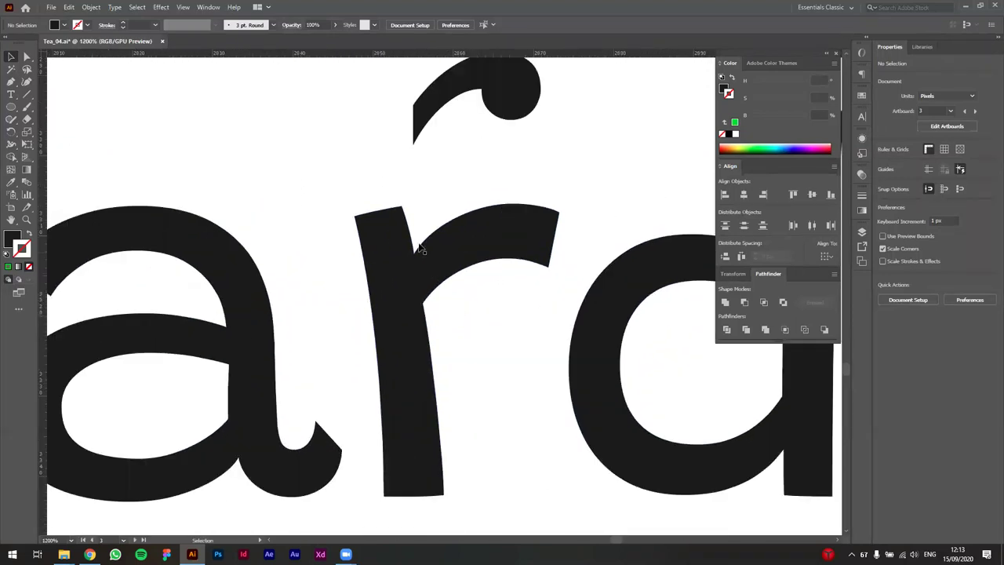
key("p")
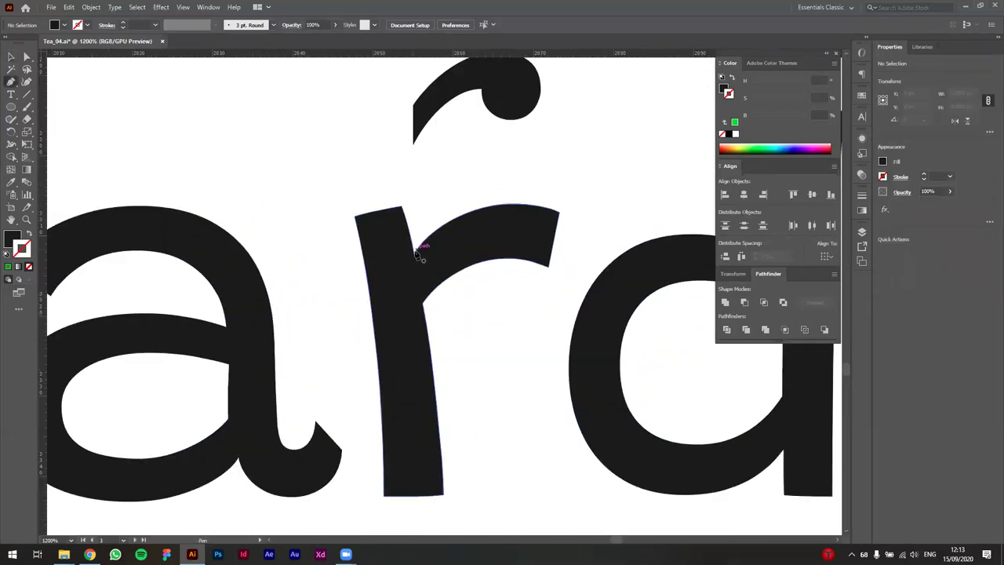
scroll(431, 248, "up", 2)
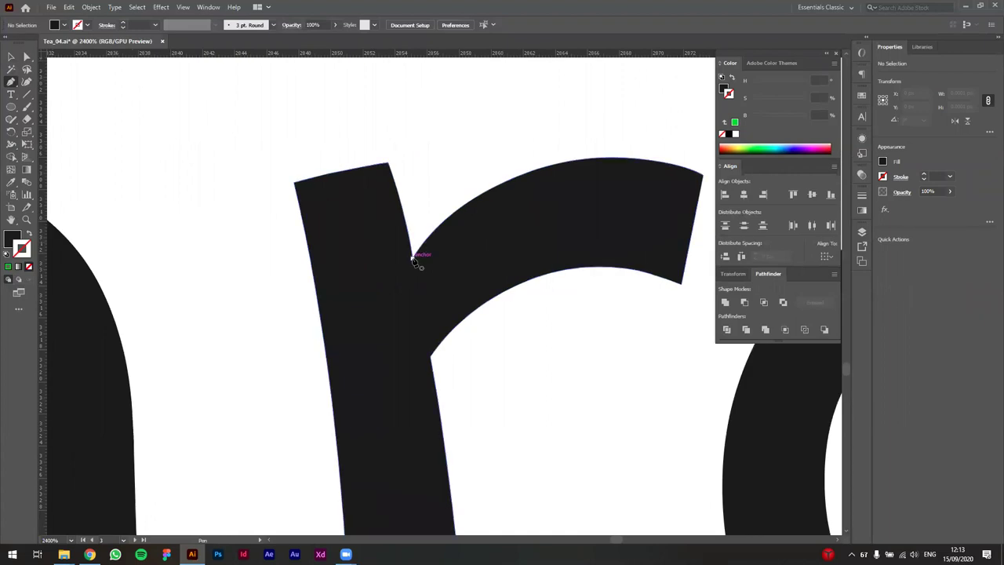
key("v")
left_click(460, 257)
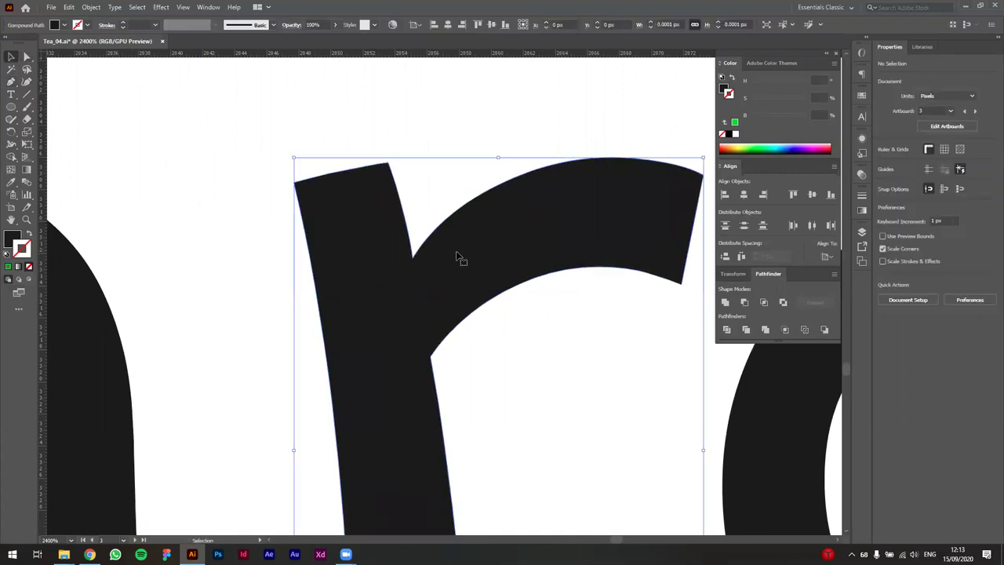
left_click(27, 57)
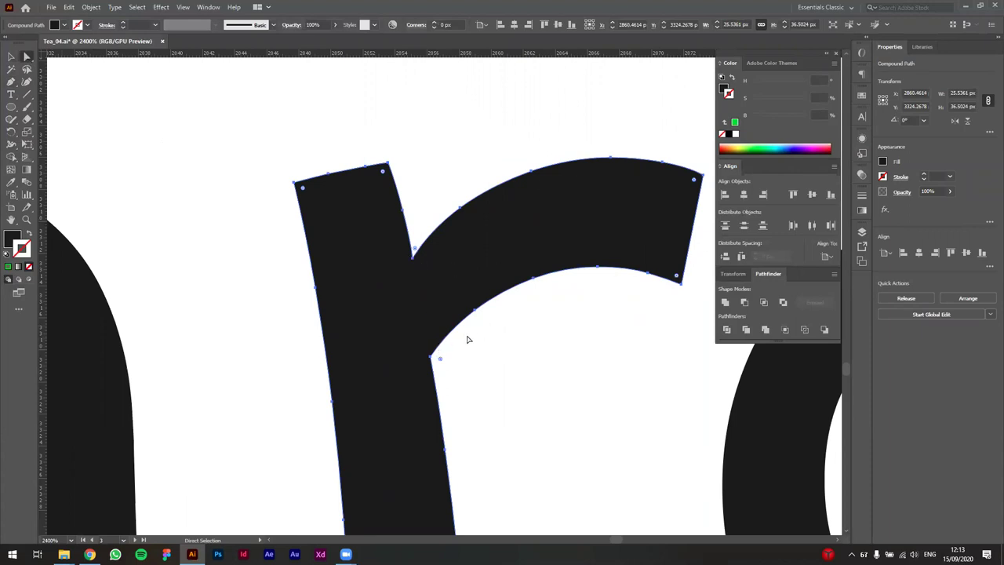
key("p")
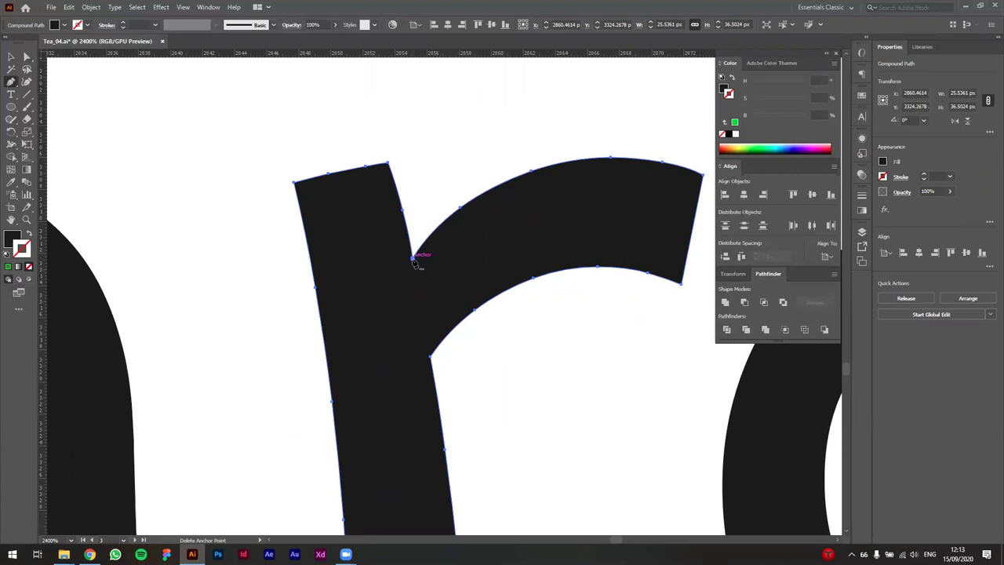
left_click(412, 258)
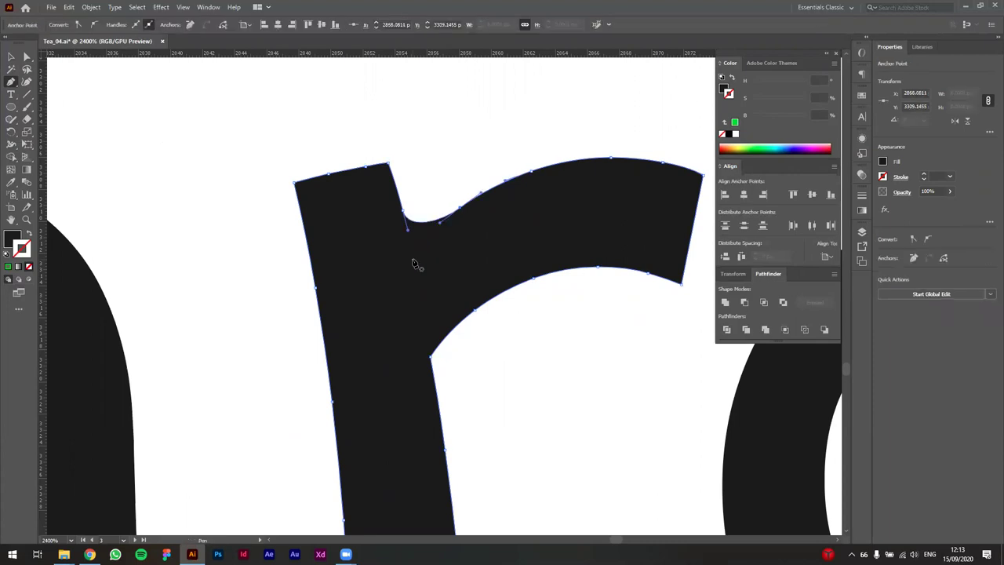
key("ctrl+z")
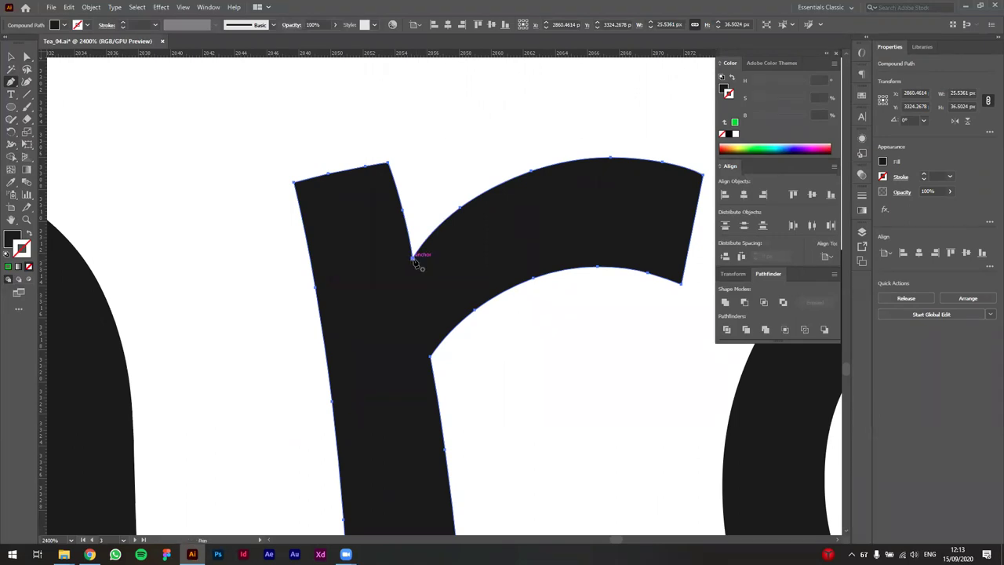
Draw a Pen path about 6 px long between the Grandstander r's upper and lower joint anchors, curved to follow the stem's edge
left_click(414, 257)
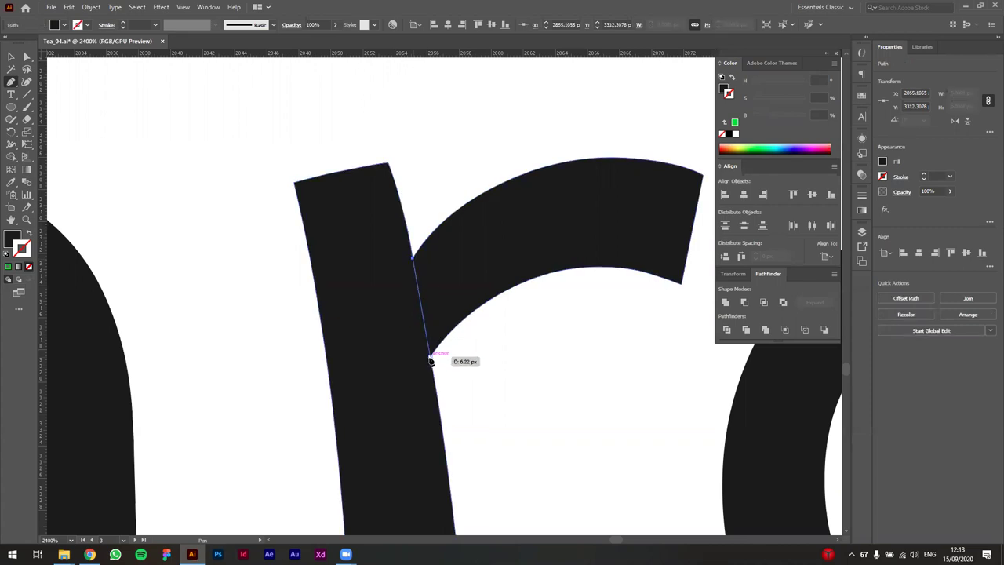
left_click(430, 353)
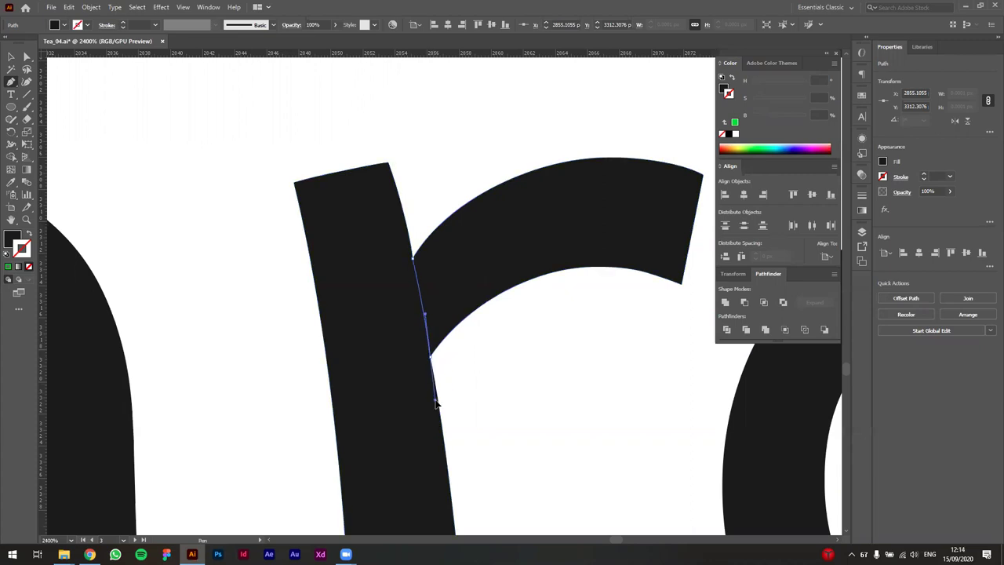
left_click(438, 399)
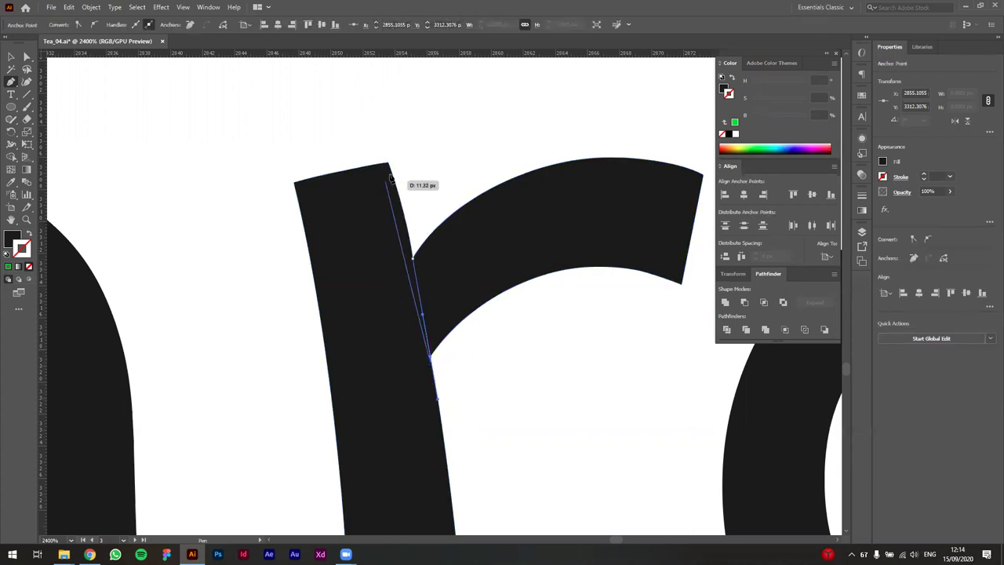
key("v")
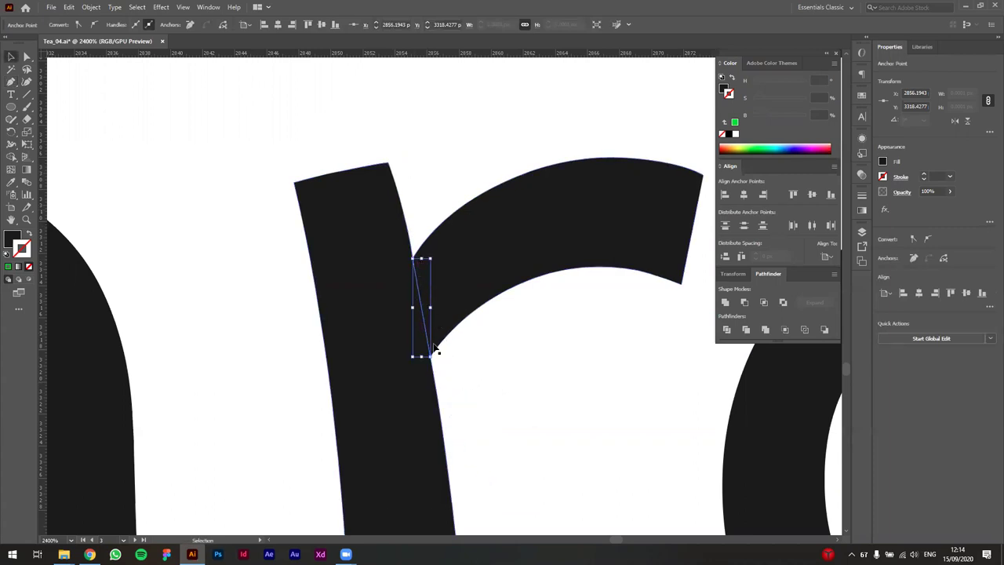
Divide the Grandstander r along the new path with the Pathfinder, ungroup the pieces and select the arm
left_click(481, 248, "shift")
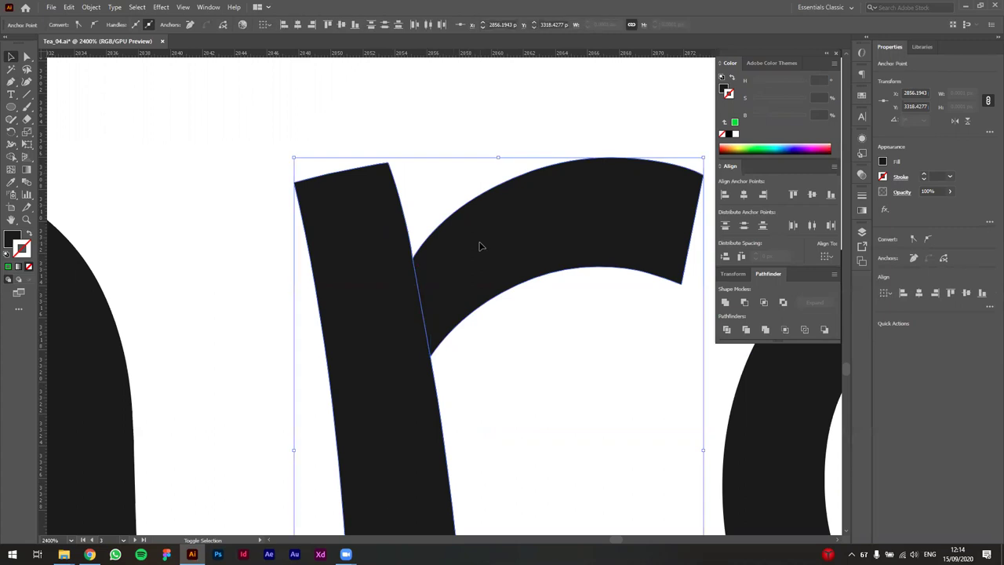
left_click(732, 329)
right_click(465, 241)
left_click(482, 325)
left_click(494, 256)
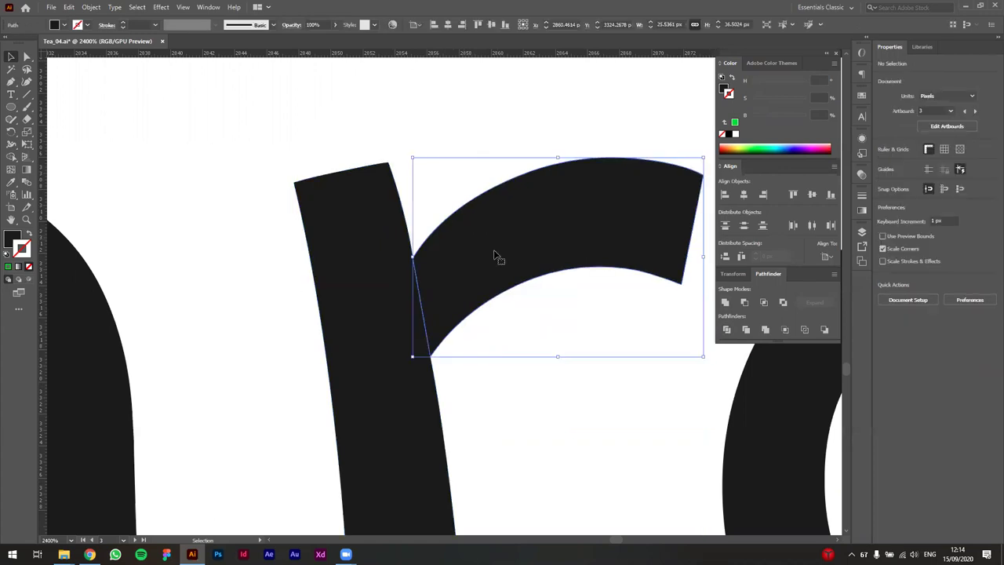
Delete the Grandstander r's arm and set the Lora arm against the upper part of the r's stem
key("Delete")
scroll(520, 260, "down", 2)
scroll(521, 259, "down", 1)
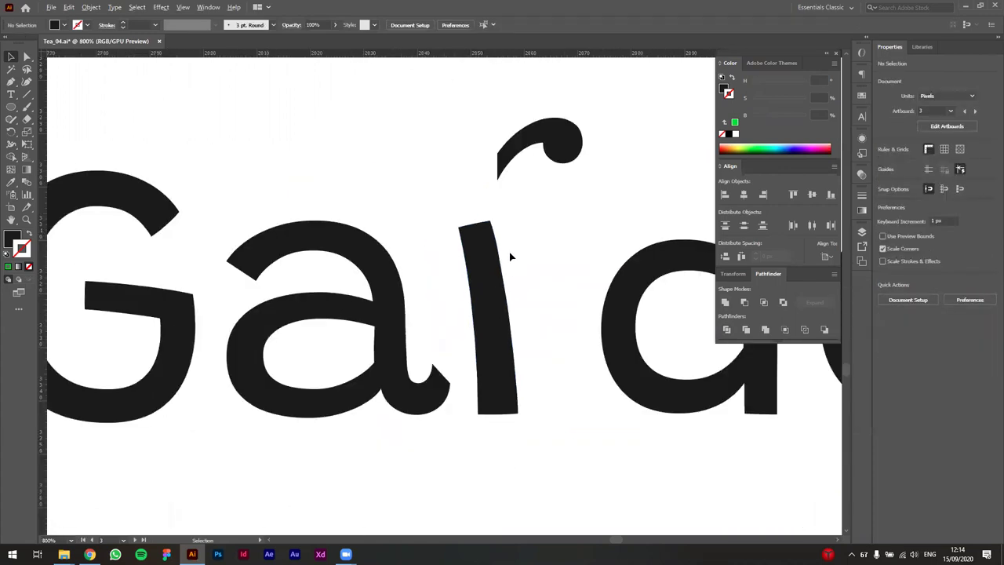
left_click_drag(568, 149, 570, 256)
scroll(513, 275, "up", 3)
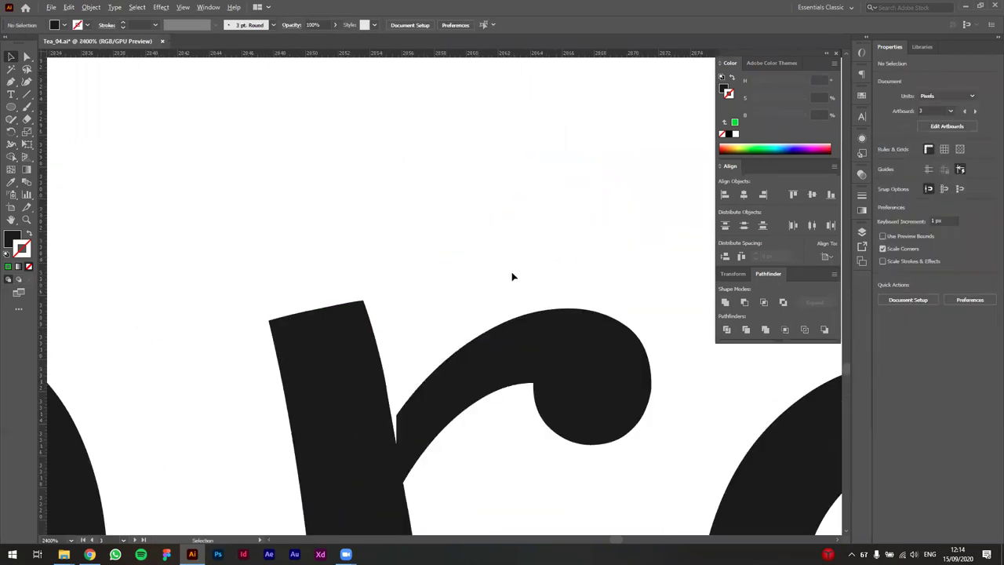
left_click(476, 367)
scroll(482, 369, "down", 2)
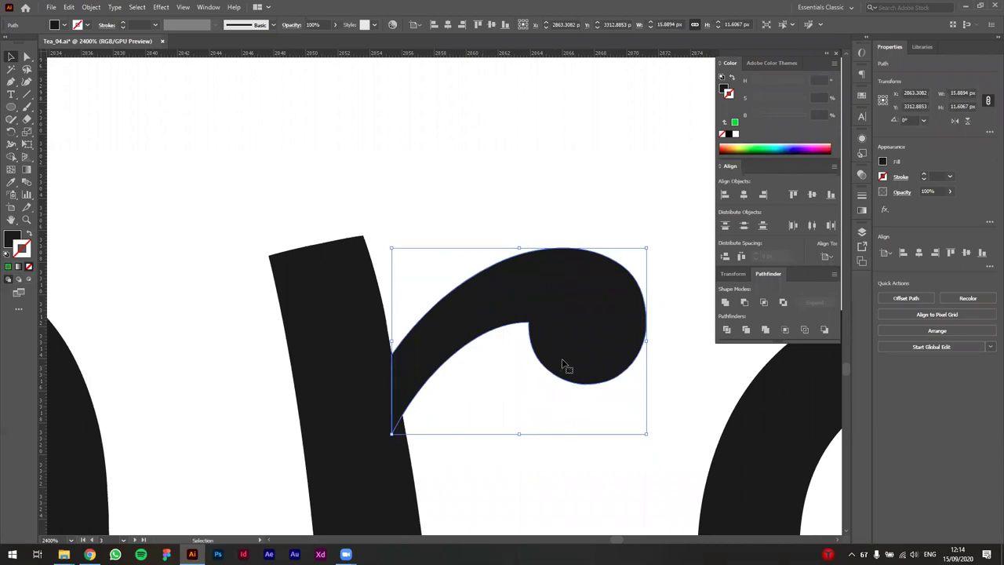
Rotate the Lora arm slightly counterclockwise and shift it so its cut edge follows the r's stem
left_click_drag(651, 244, 643, 226)
left_click_drag(549, 277, 538, 251)
left_click(544, 368)
scroll(540, 370, "down", 7)
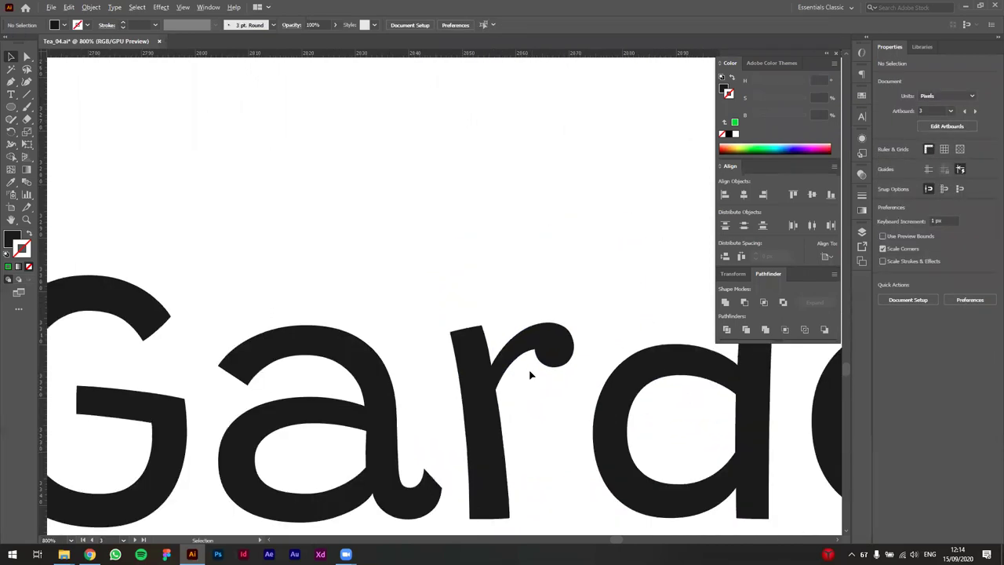
scroll(566, 497, "up", 4)
scroll(539, 452, "down", 4)
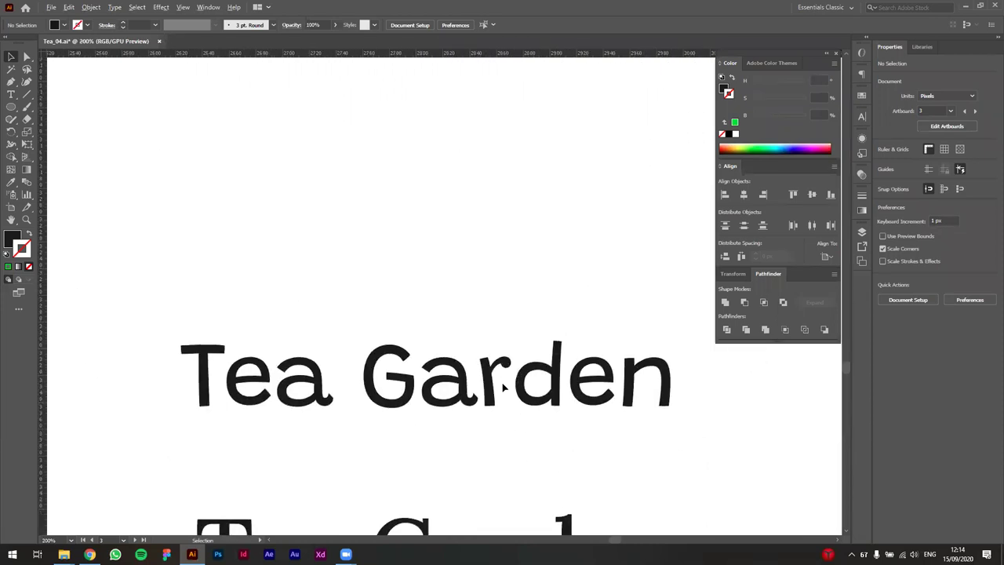
Enlarge the r's Lora arm to about 19 by 16 px and refit it beside the stem
scroll(504, 386, "up", 7)
left_click(549, 315)
left_click_drag(555, 312, 521, 296)
left_click(519, 231)
key("a")
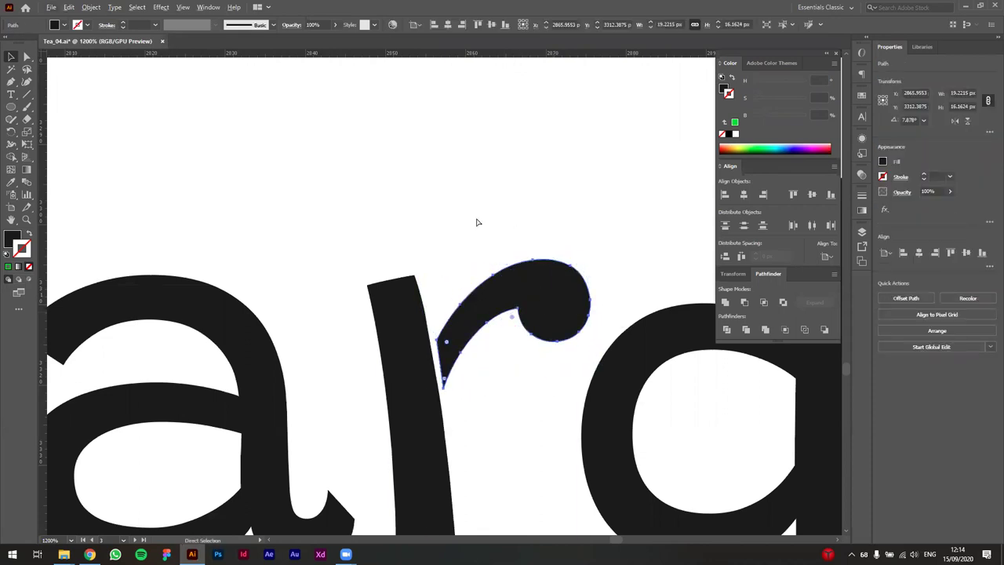
left_click(476, 222)
Copy the r's arm to just above the left end of the T's crossbar and check the Tea Garden variations above
scroll(470, 224, "down", 7)
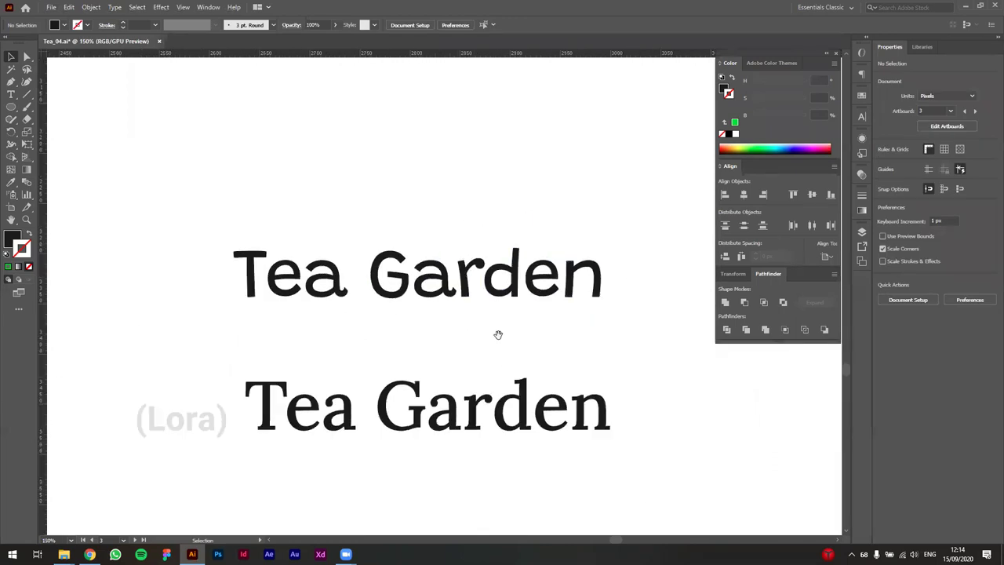
left_click_drag(498, 334, 509, 371)
scroll(335, 289, "up", 1)
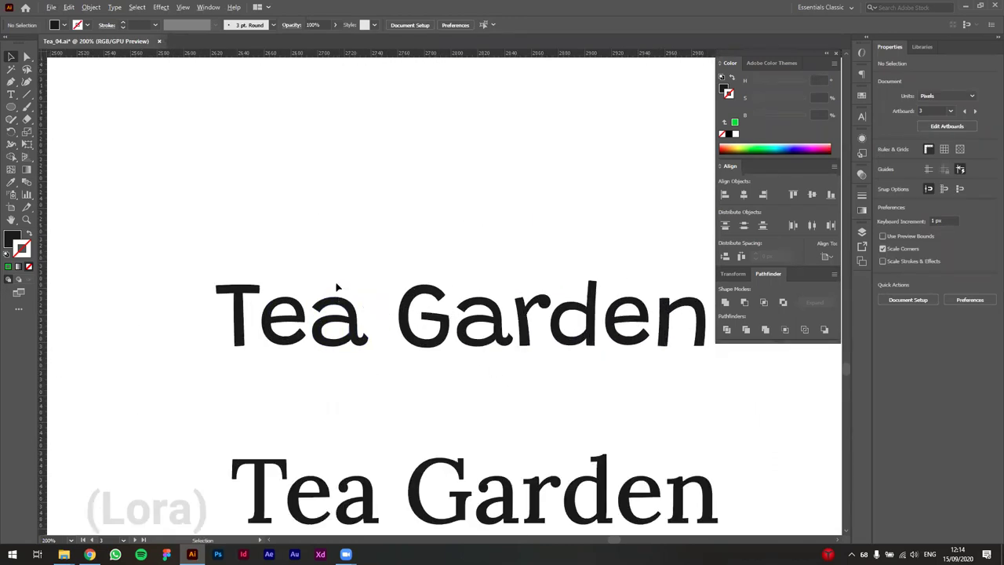
scroll(321, 273, "up", 1)
left_click_drag(647, 325, 141, 282)
scroll(139, 283, "up", 2)
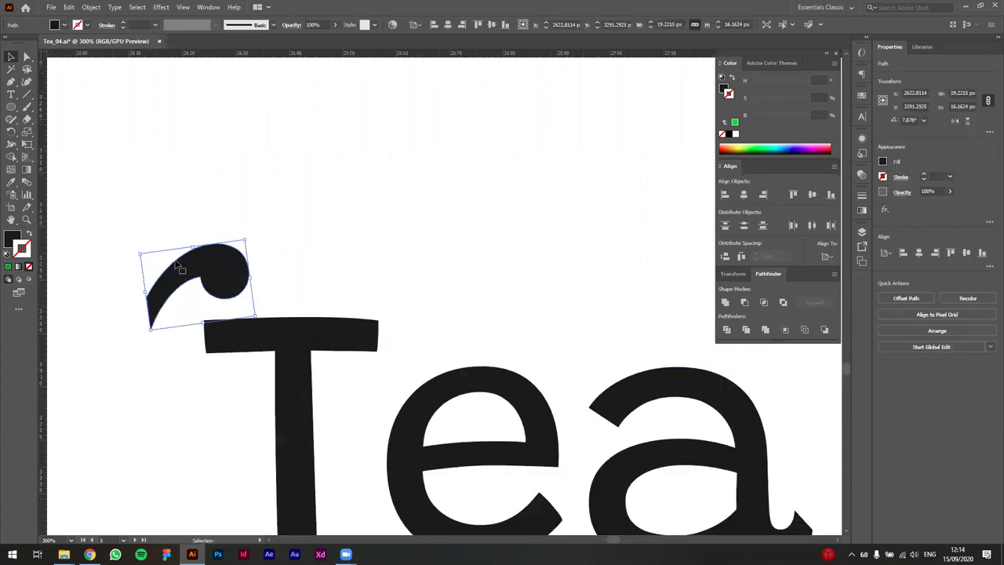
scroll(260, 287, "down", 5)
left_click_drag(295, 236, 383, 477)
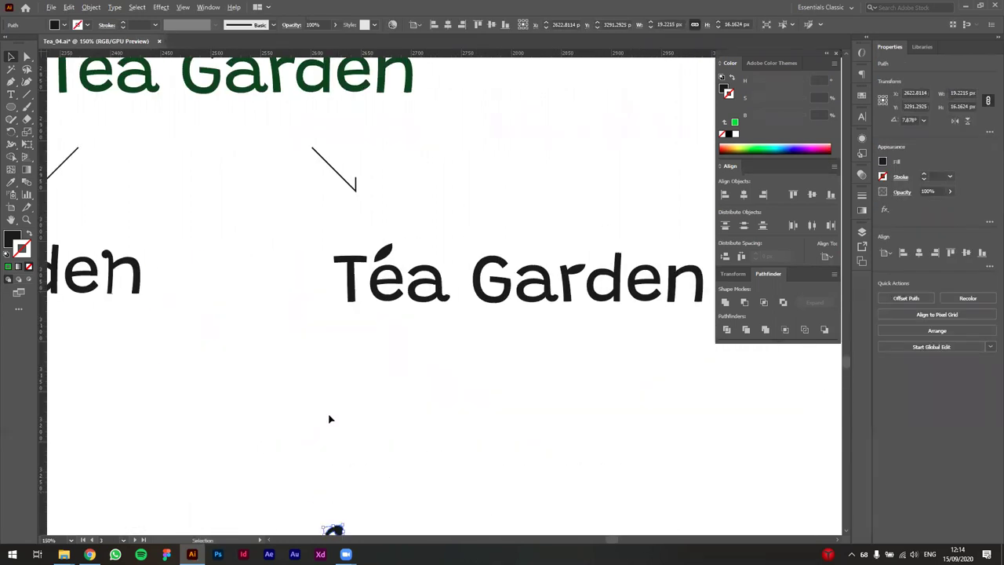
left_click_drag(311, 414, 593, 387)
left_click_drag(661, 447, 255, 239)
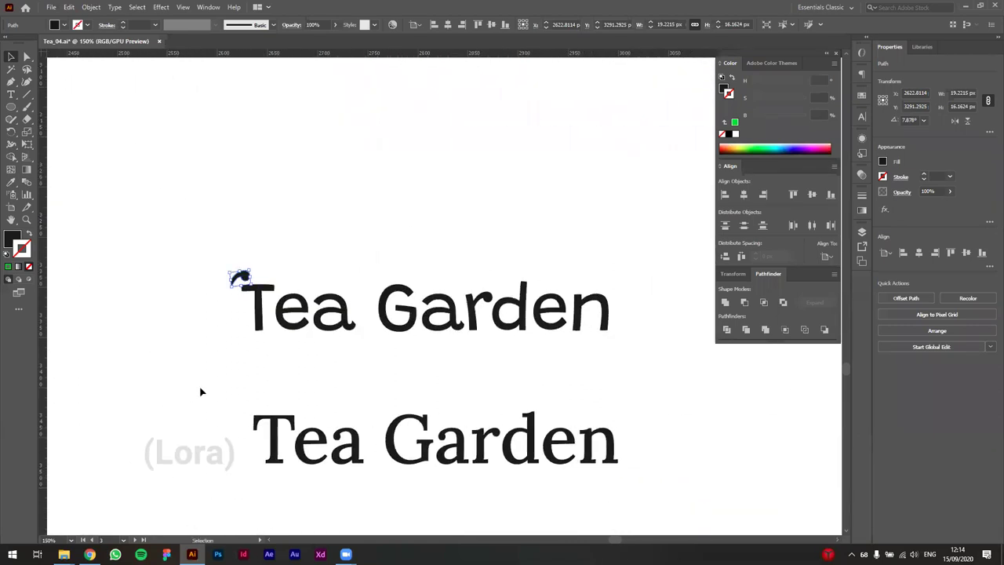
Flip the arm copy horizontally, rotate it so the ball hangs down, and overlap it with the left end of the T's crossbar
scroll(211, 378, "up", 2)
left_click_drag(299, 298, 185, 436)
scroll(119, 331, "up", 2)
left_click_drag(173, 335, 298, 358)
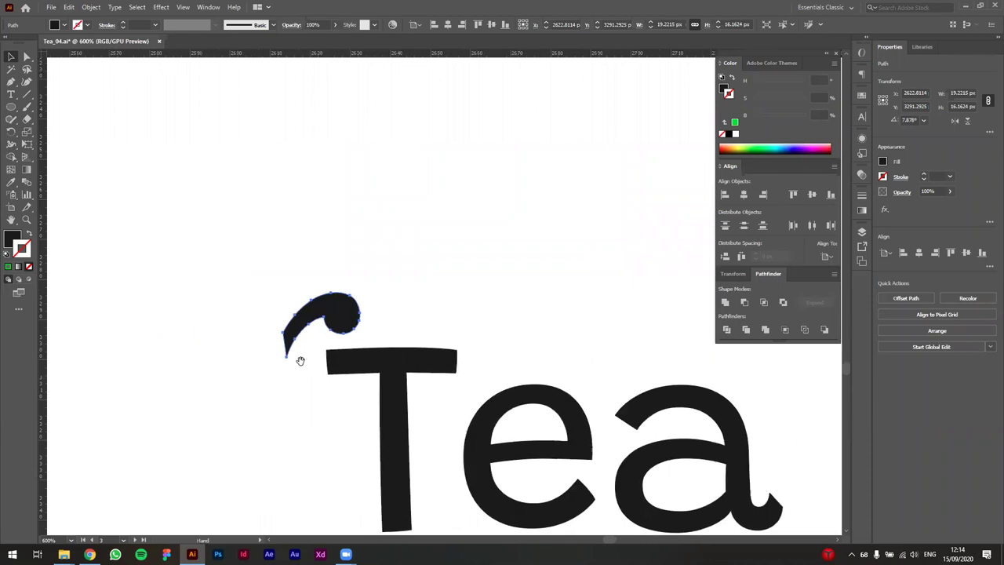
left_click(954, 121)
left_click_drag(372, 302, 359, 271)
left_click_drag(300, 328, 287, 370)
scroll(287, 371, "up", 3)
left_click_drag(233, 389, 257, 397)
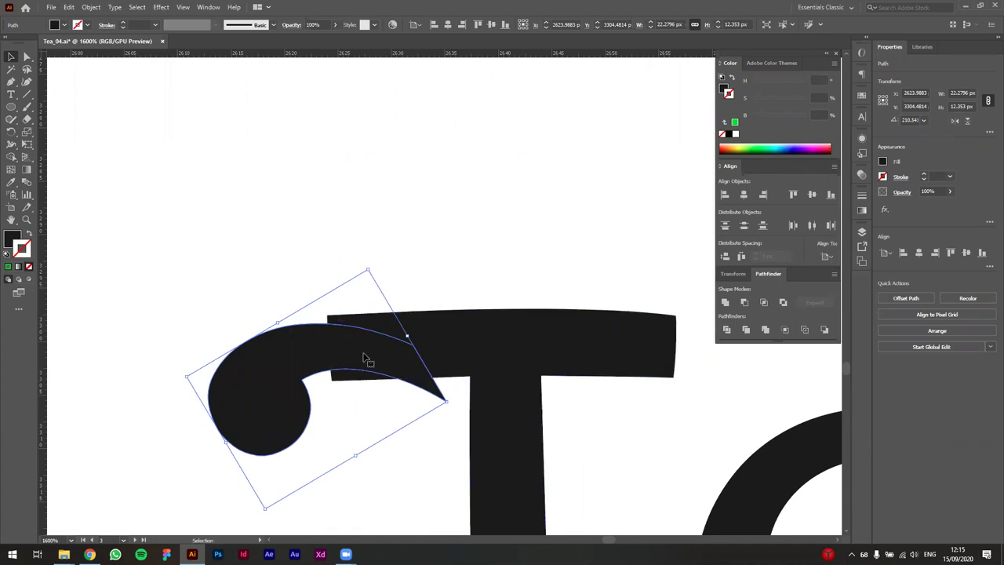
left_click_drag(269, 361, 265, 362)
Isolate the arm copy and delete the anchor points of its pointed tip, leaving a short ball terminal
double_click(265, 361)
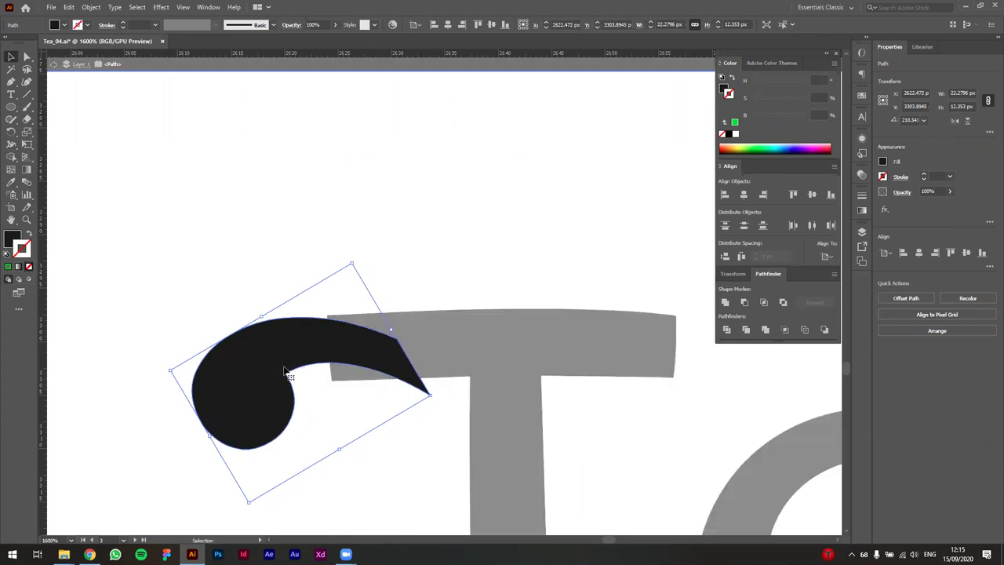
key("a")
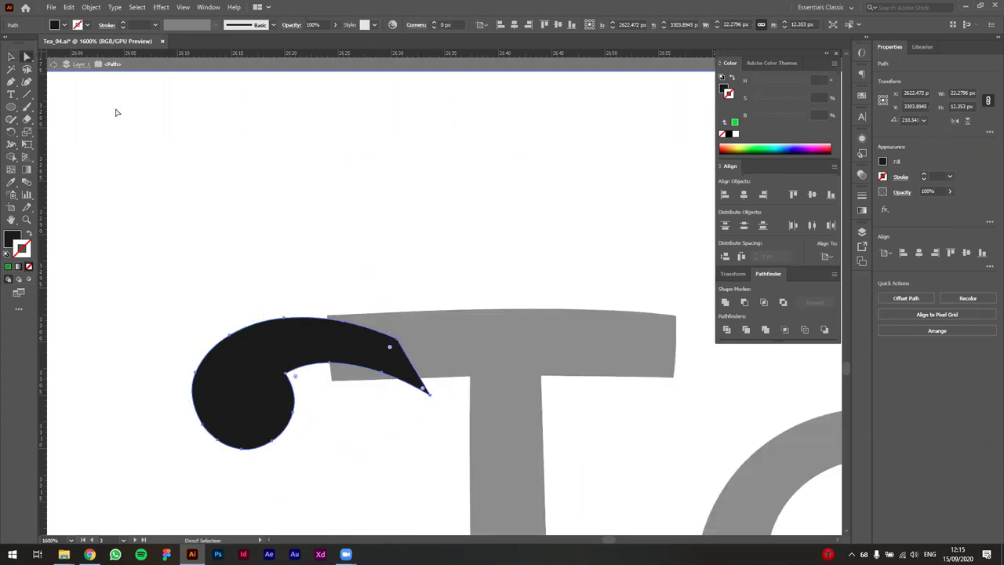
left_click_drag(460, 275, 365, 405)
key("Delete")
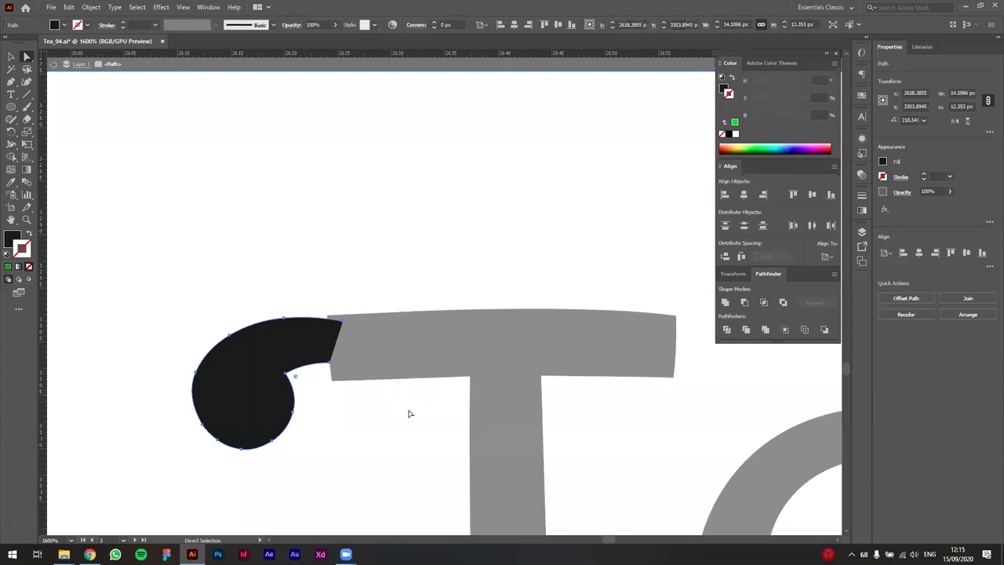
key("v")
double_click(404, 435)
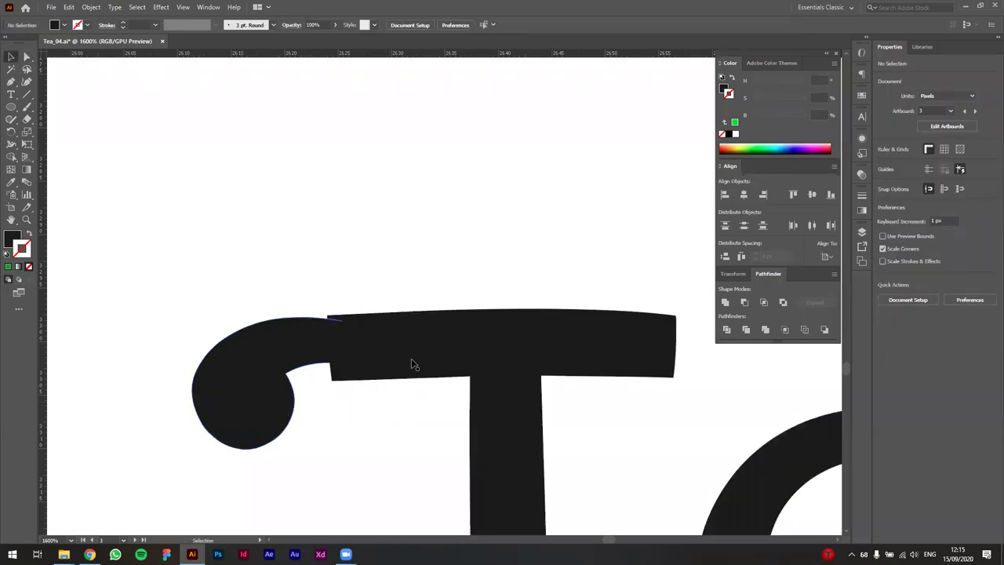
Move the ball terminal down and inward so its lower curve flows into the underside of the T's crossbar
left_click_drag(246, 403, 262, 424)
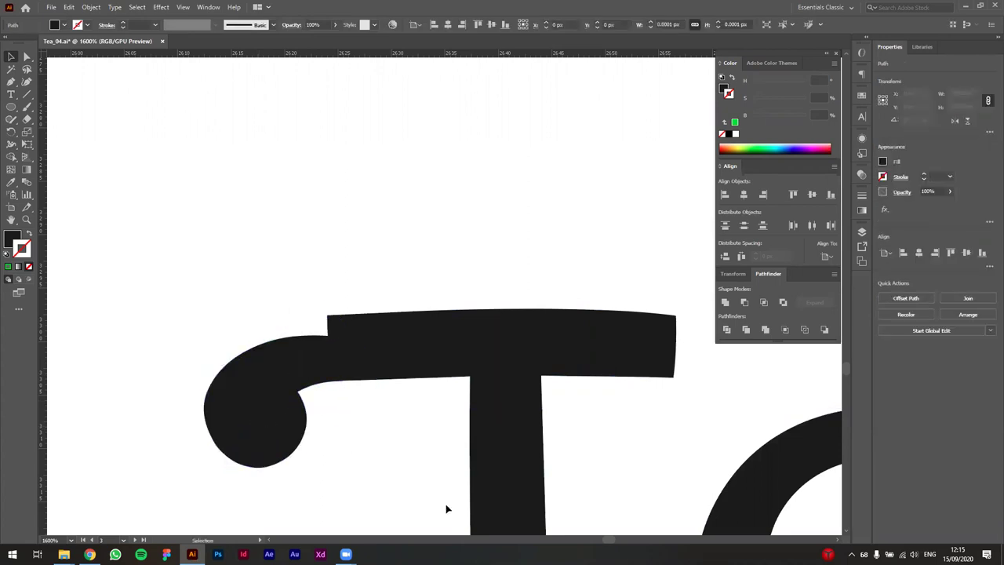
left_click(325, 369)
scroll(340, 412, "up", 3)
left_click_drag(274, 295, 251, 298)
key("ctrl+shift+a")
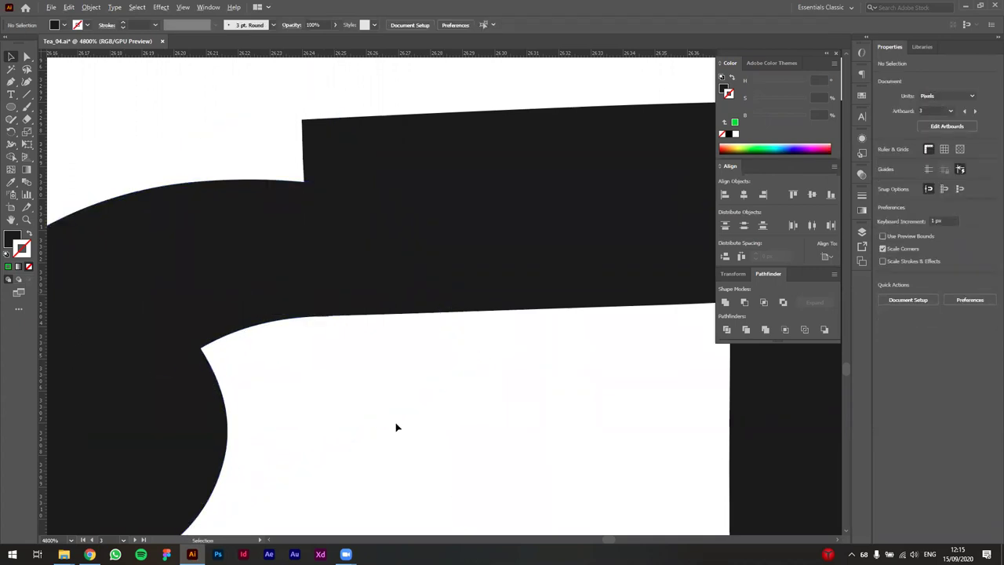
Isolate the T and lower its crossbar's top anchor points by 2 px to match the terminal's thickness
scroll(396, 427, "down", 2)
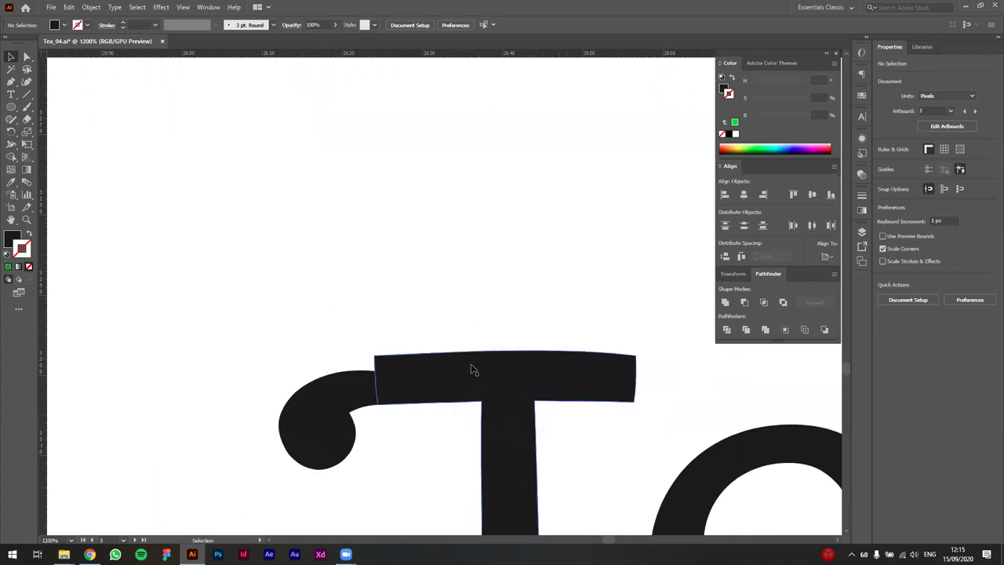
left_click(484, 370)
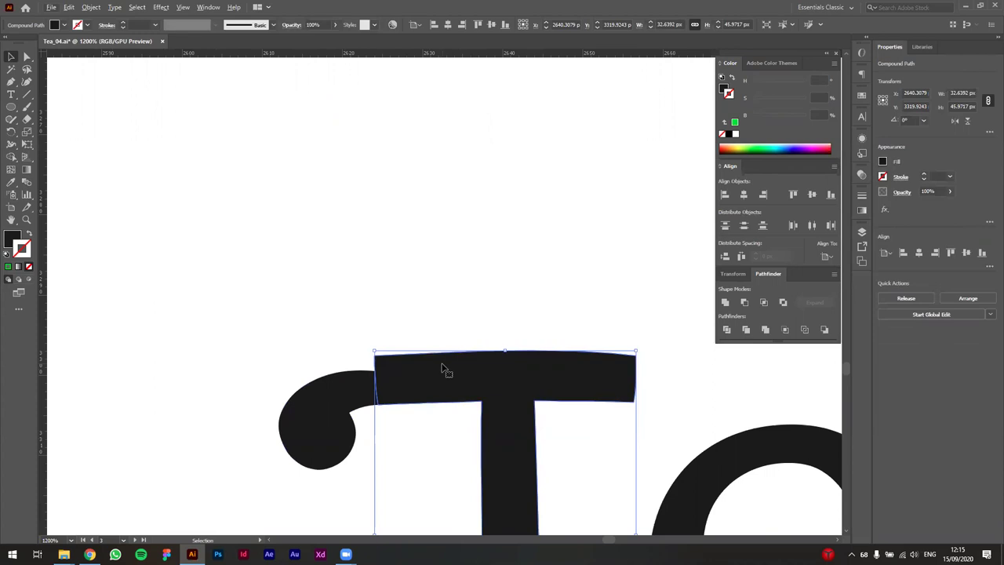
double_click(470, 367)
key("a")
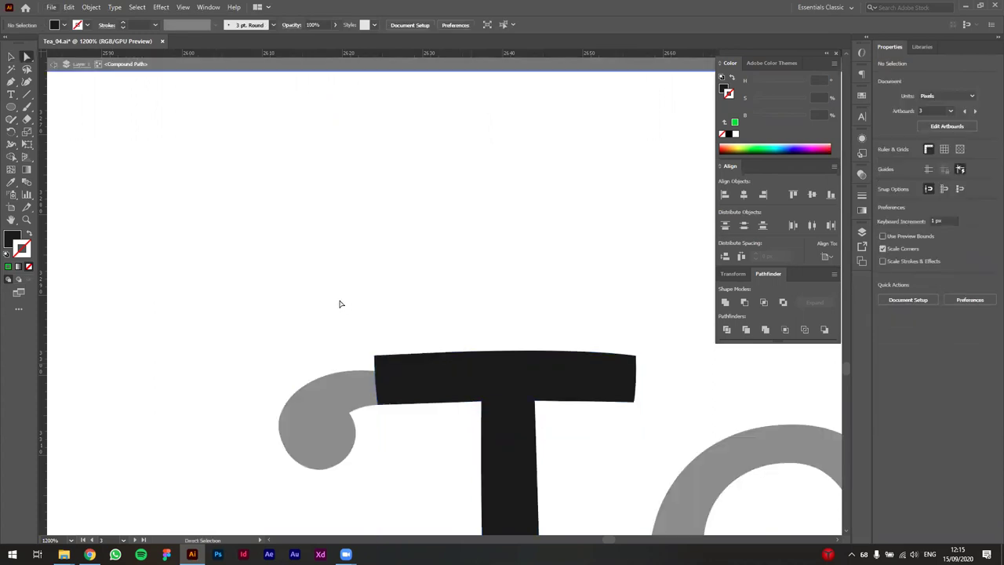
left_click_drag(315, 195, 698, 379)
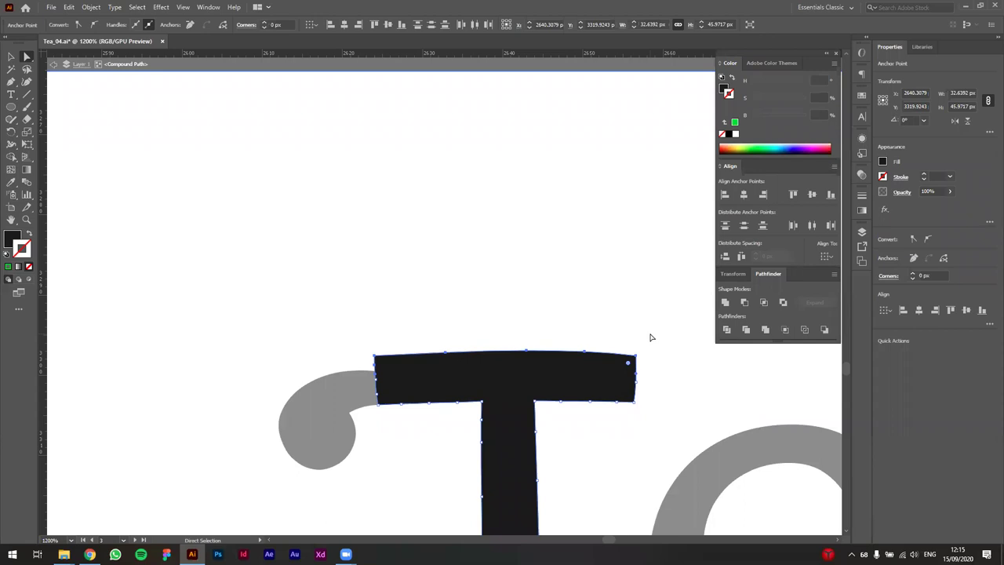
key("Down")
key("Down")
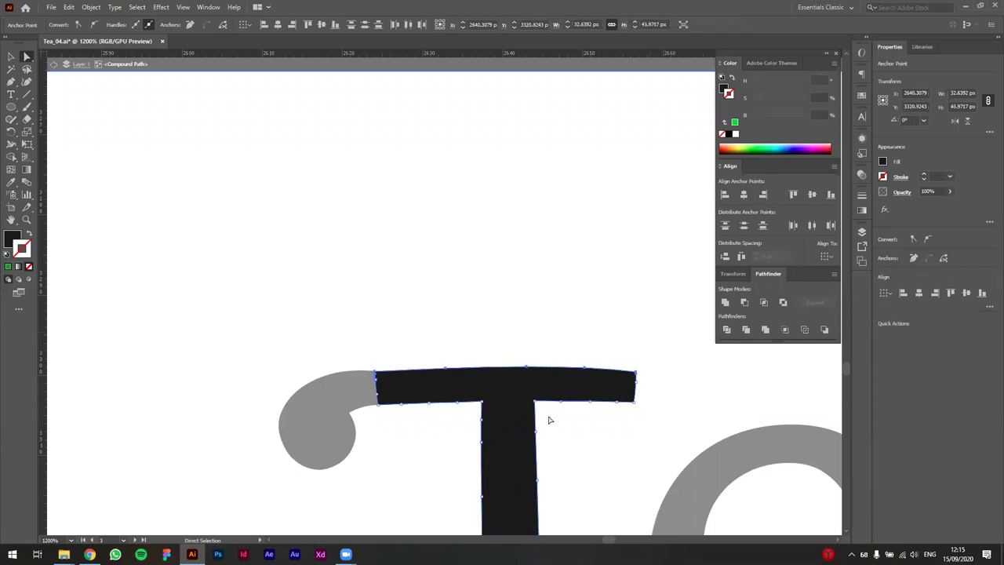
key("Up")
key("Up")
key("Down")
key("Down")
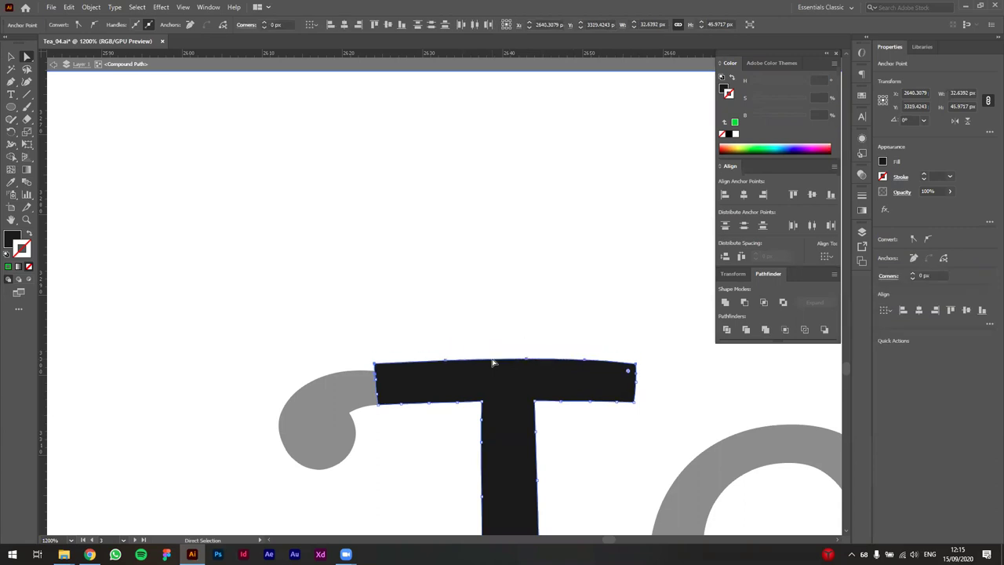
left_click(225, 218)
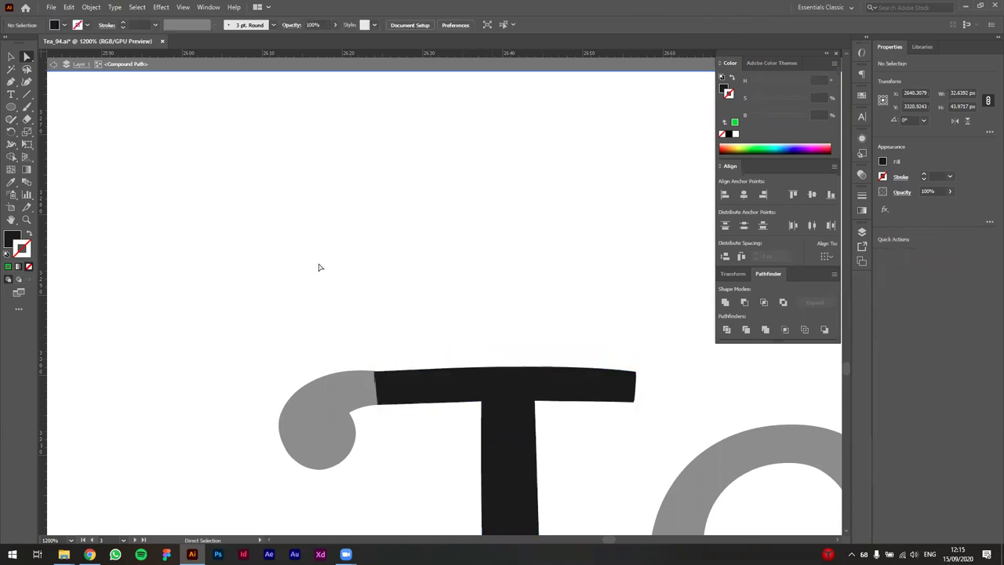
Leave isolation and nudge the left ball terminal slightly toward the T's stem to smooth the joint
key("ctrl+minus")
key("ctrl+minus")
key("ctrl+minus")
scroll(589, 492, "down", 2)
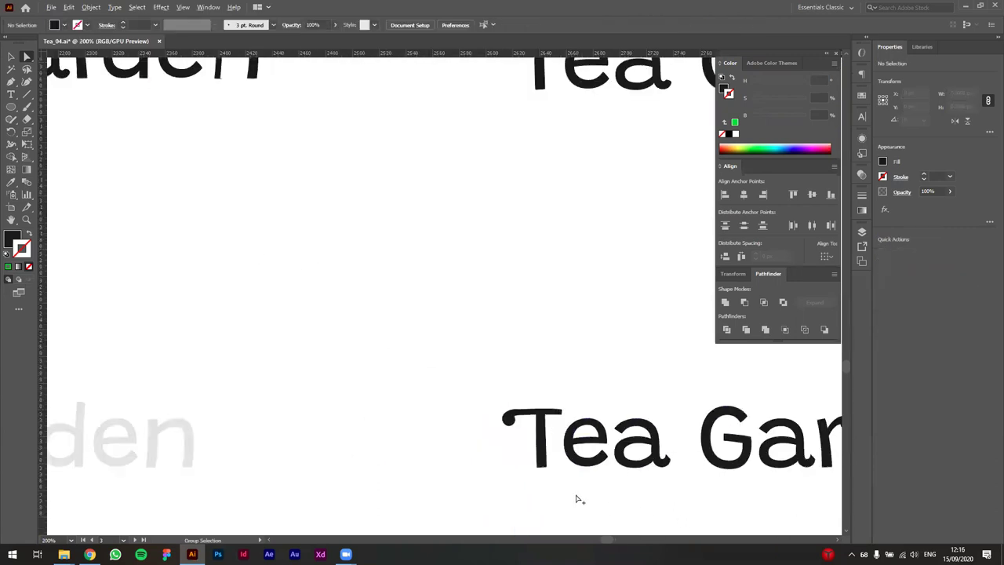
scroll(527, 493, "up", 6)
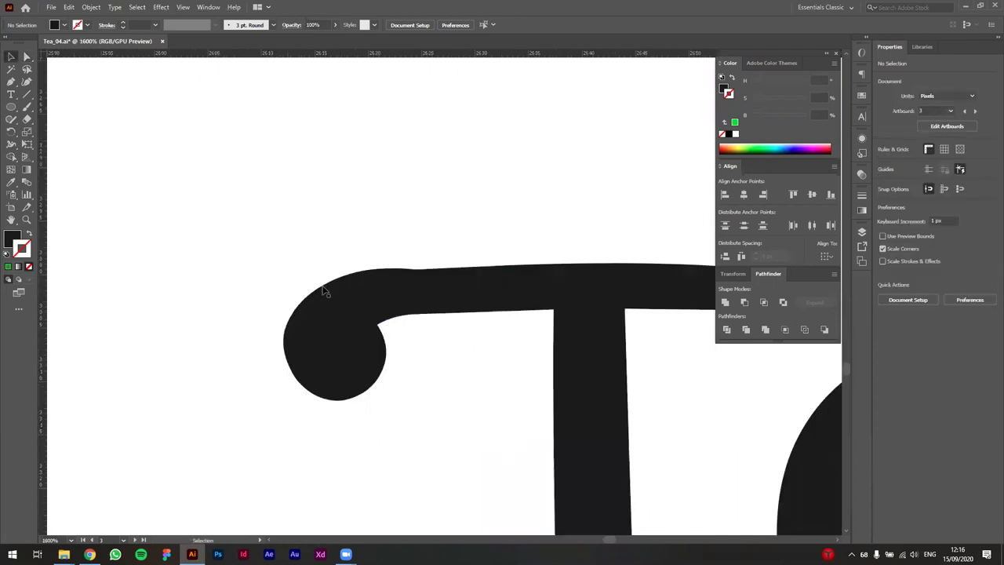
left_click(343, 368)
left_click(437, 453)
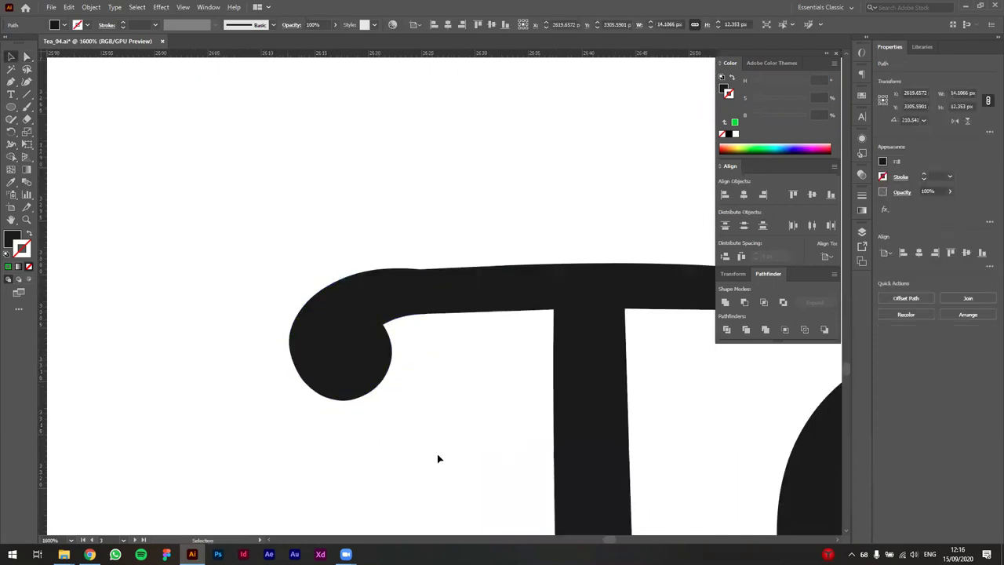
Copy the left ball terminal to the crossbar's right end, turned 180° so the ball points up, and fit it to the bar
scroll(471, 450, "down", 4)
left_click_drag(472, 450, 347, 437)
left_click_drag(313, 379, 423, 359)
left_click(339, 465)
left_click(347, 473)
left_click(956, 121)
left_click(401, 385)
scroll(405, 378, "up", 3)
left_click_drag(470, 313, 463, 314)
Rotate the right ball terminal to about 25° and adjust its position so it blends into the crossbar's end
key("r")
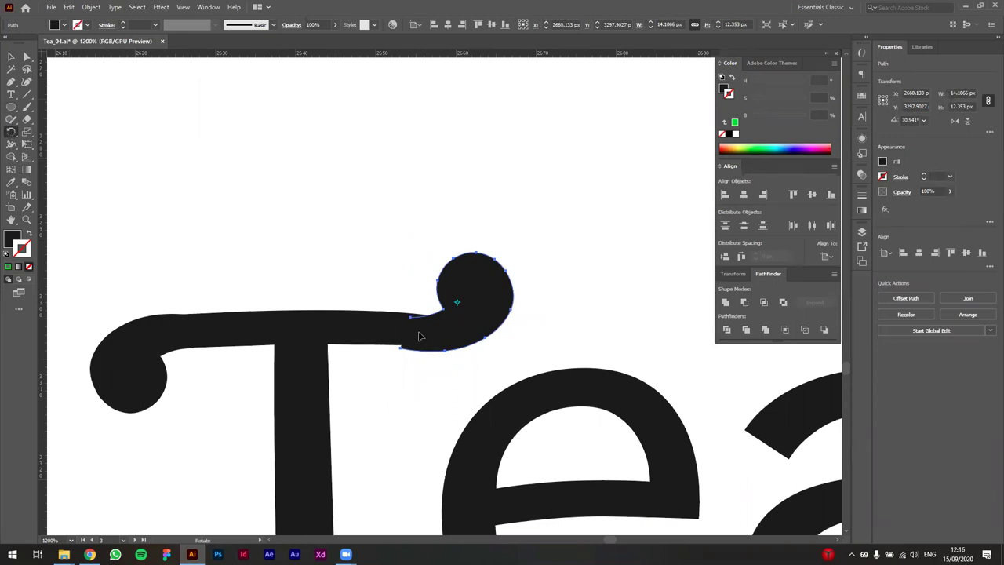
left_click_drag(516, 232, 551, 229)
key("v")
left_click_drag(485, 339, 536, 316)
left_click(403, 463)
left_click(463, 349)
key("r")
key("v")
left_click(384, 416)
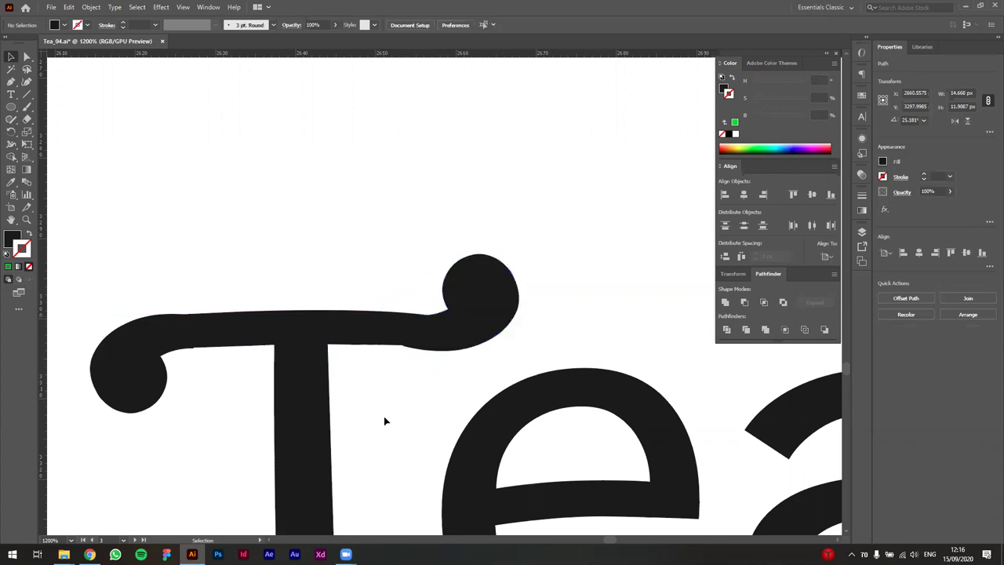
left_click(490, 303)
left_click(431, 396)
Compare the modified Tea Garden wordmark with the Lora version and the other variations on the artboard
scroll(430, 388, "down", 3)
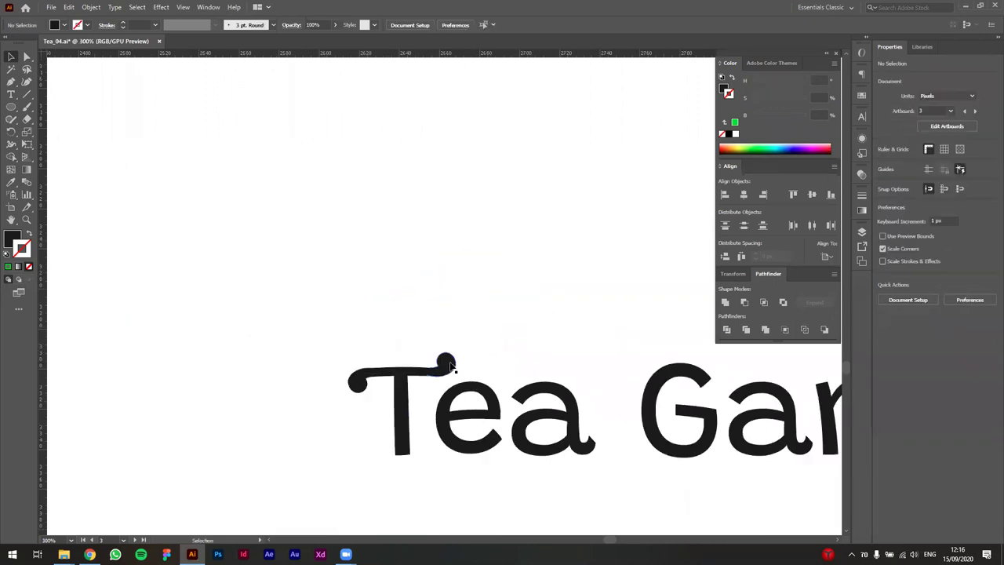
scroll(493, 306, "down", 5)
scroll(510, 369, "up", 1)
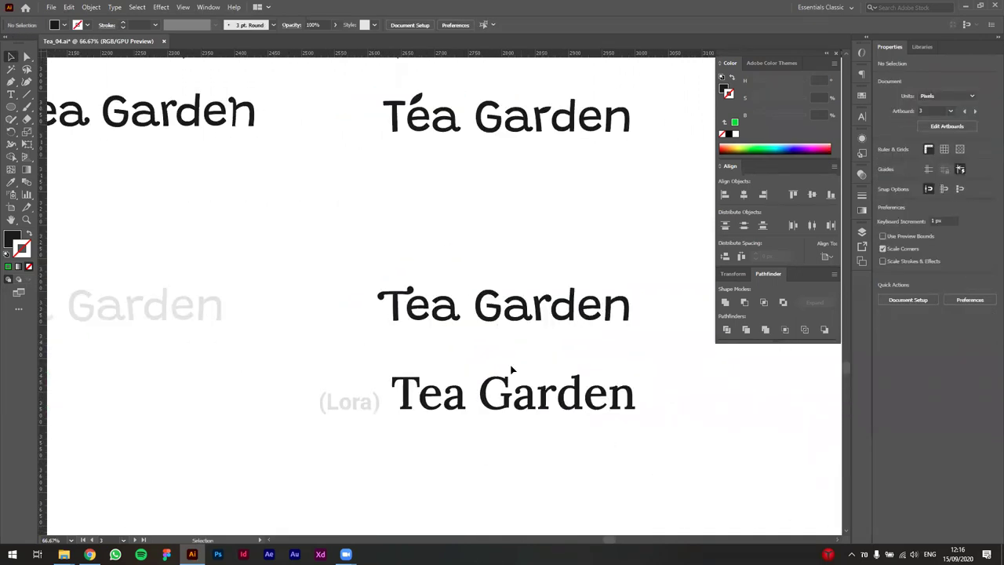
scroll(511, 370, "up", 2)
scroll(517, 324, "down", 3)
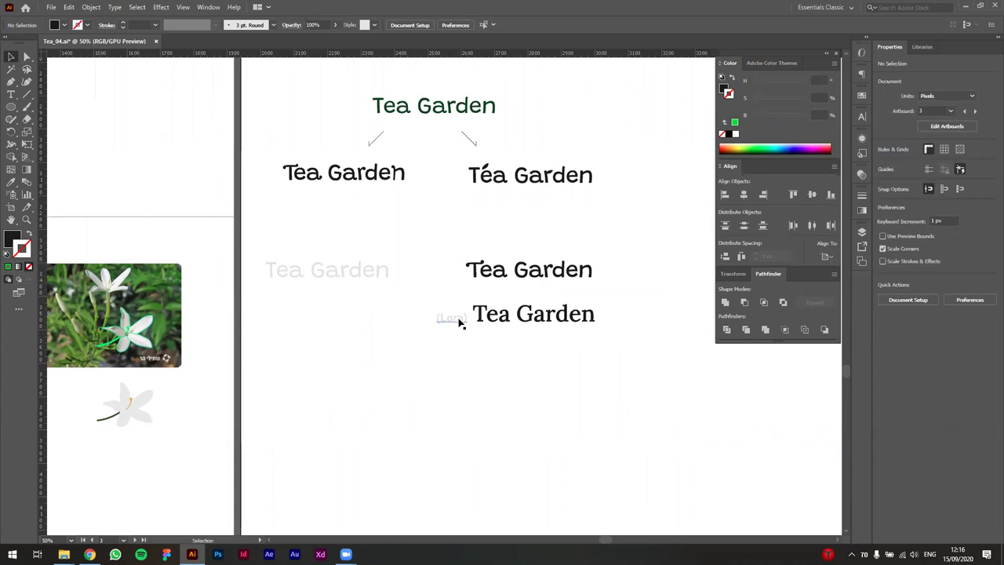
left_click_drag(567, 363, 545, 448)
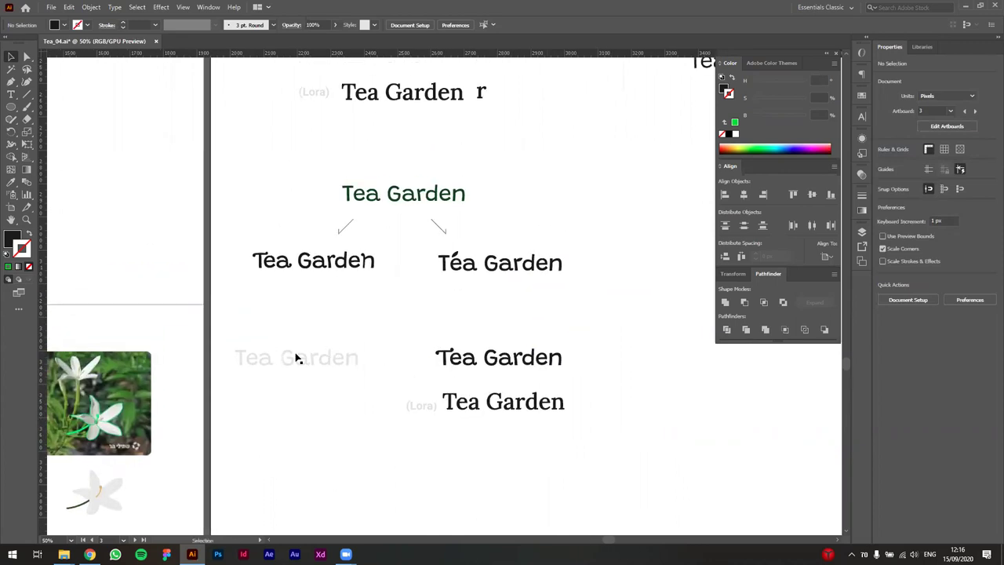
Move the grey Tea Garden text lower on the artboard and shift the ball-terminal wordmark with its Lora reference beneath the left variation
left_click_drag(307, 362, 307, 505)
left_click_drag(403, 331, 580, 377)
left_click_drag(376, 341, 621, 447)
left_click_drag(539, 359, 350, 358)
left_click(376, 286)
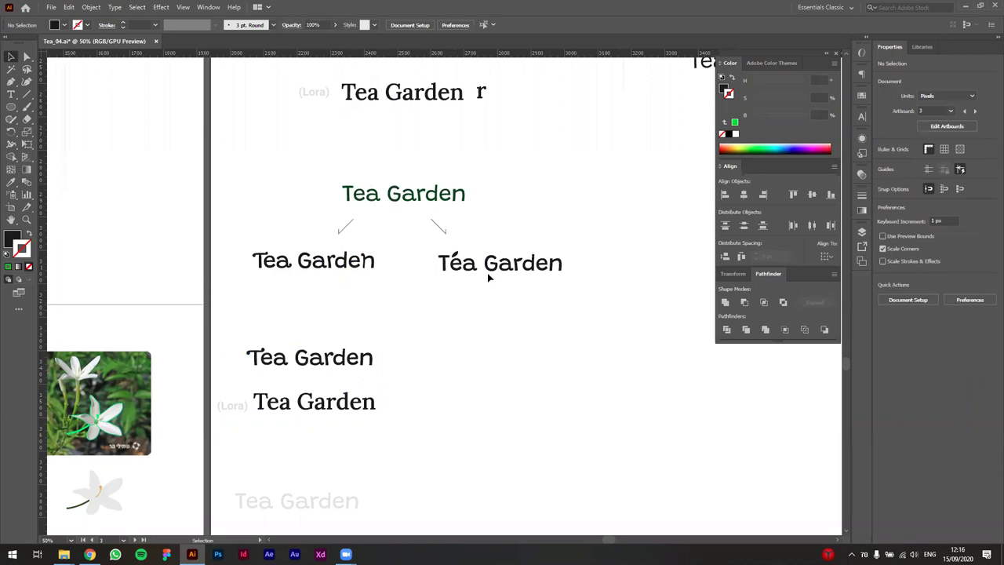
Copy the grey Tea Garden text to the space beneath the leaf-accent variation, level with the ball-terminal wordmark
left_click(309, 506)
double_click(307, 504)
triple_click(329, 507)
key("Escape")
left_click_drag(331, 504, 538, 361)
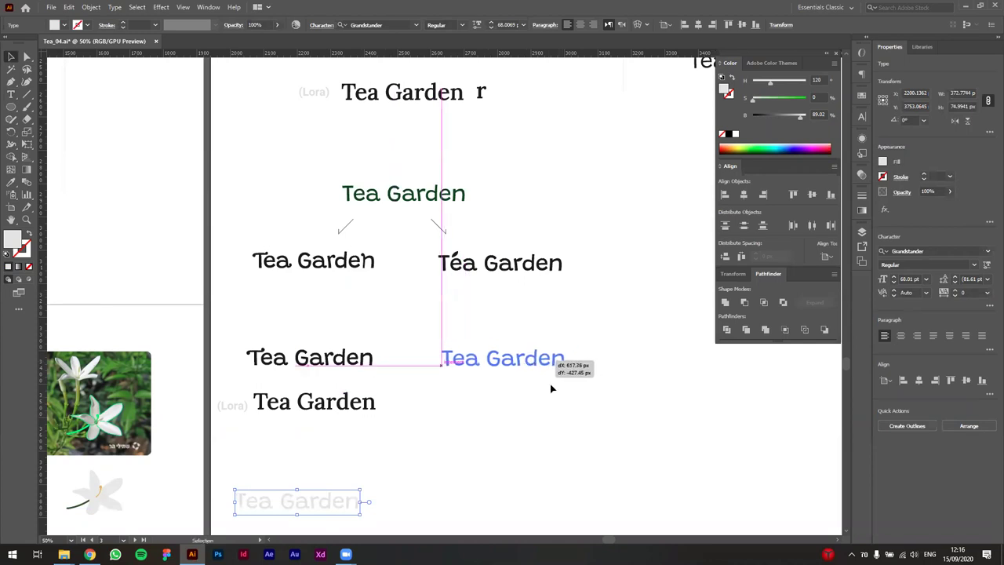
left_click_drag(550, 388, 550, 388)
Recolor the copied Tea Garden text by sampling the black fill of the neighbouring wordmark with the Eyedropper
scroll(504, 390, "up", 2)
key("i")
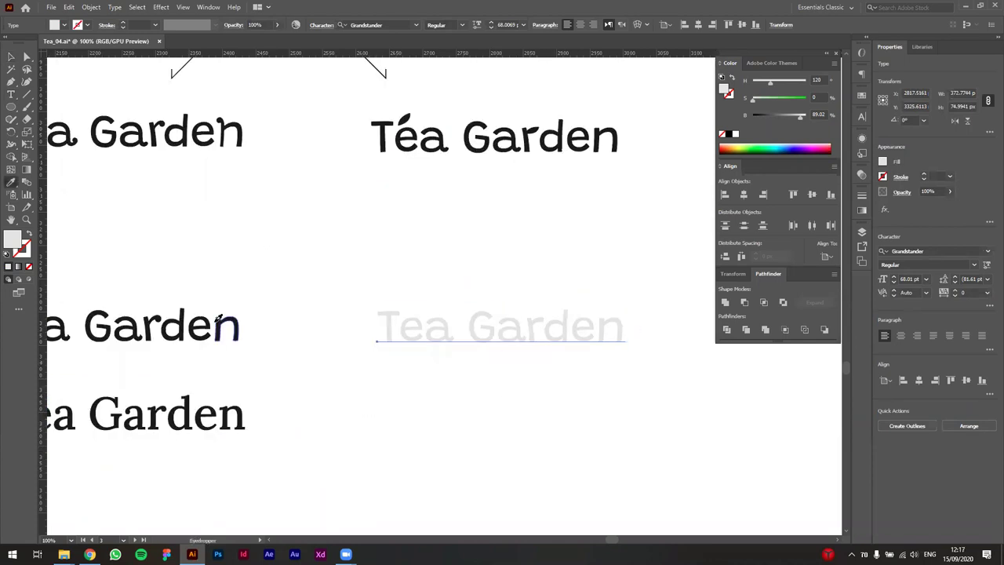
left_click(216, 321)
key("v")
left_click(475, 406)
Convert the black Tea Garden copy to outlines and ungroup it into separate letters
scroll(509, 358, "up", 2)
left_click_drag(516, 369, 384, 422)
left_click(392, 356)
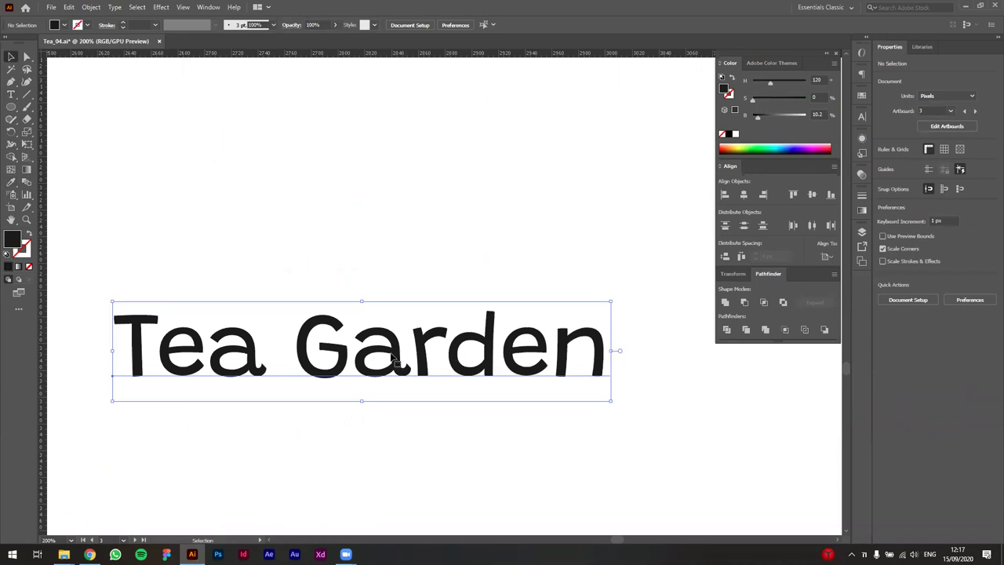
right_click(392, 359)
left_click(432, 204)
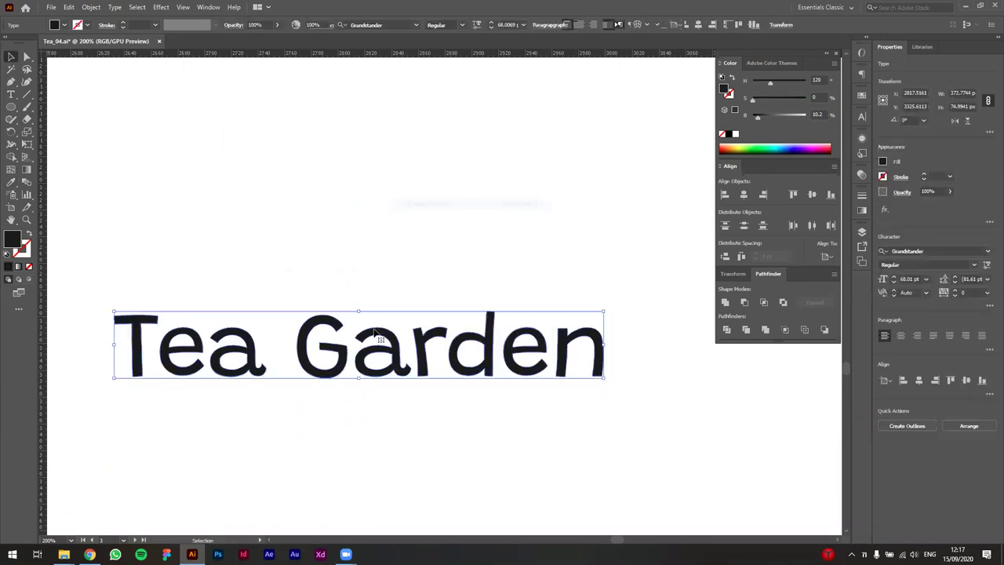
right_click(378, 334)
left_click(400, 416)
left_click(365, 235)
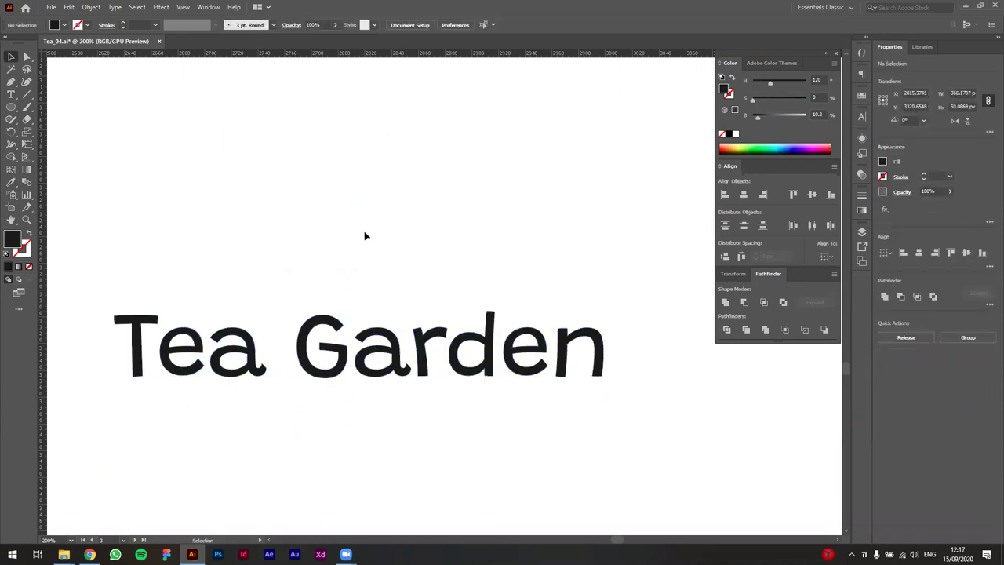
Compare the outlined wordmark with the leaf-accent version above it, examining the leaf-shaped arm of that version's r
scroll(365, 235, "down", 2)
left_click_drag(359, 233, 494, 293)
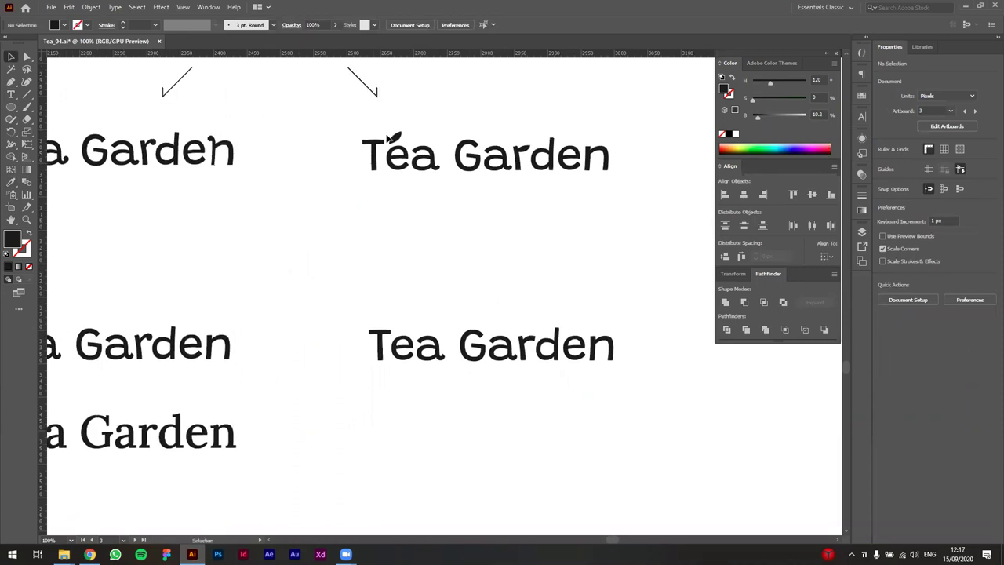
scroll(541, 392, "up", 2)
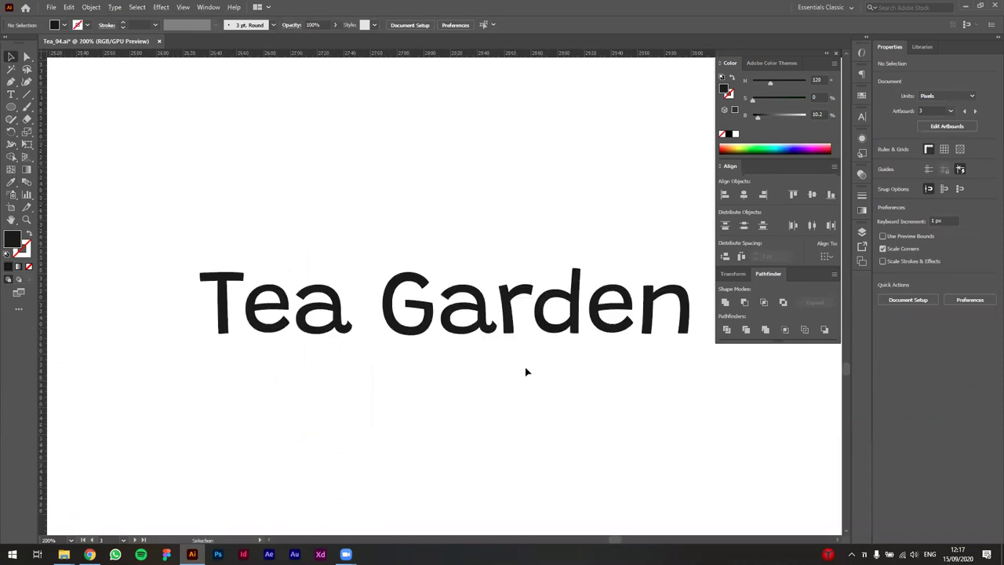
scroll(538, 312, "up", 1)
scroll(510, 318, "down", 1)
scroll(510, 318, "up", 1)
scroll(555, 419, "down", 1)
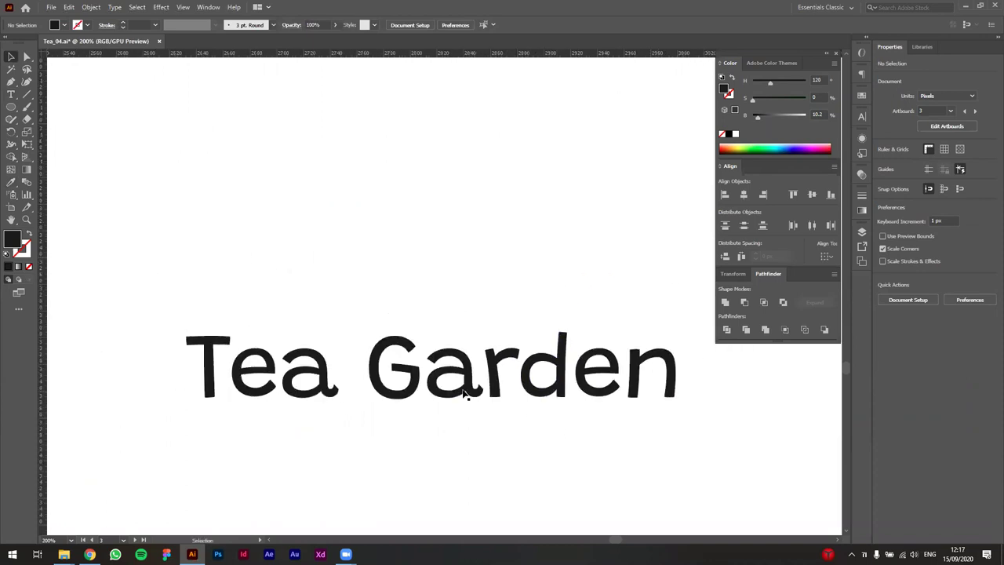
scroll(493, 264, "up", 3)
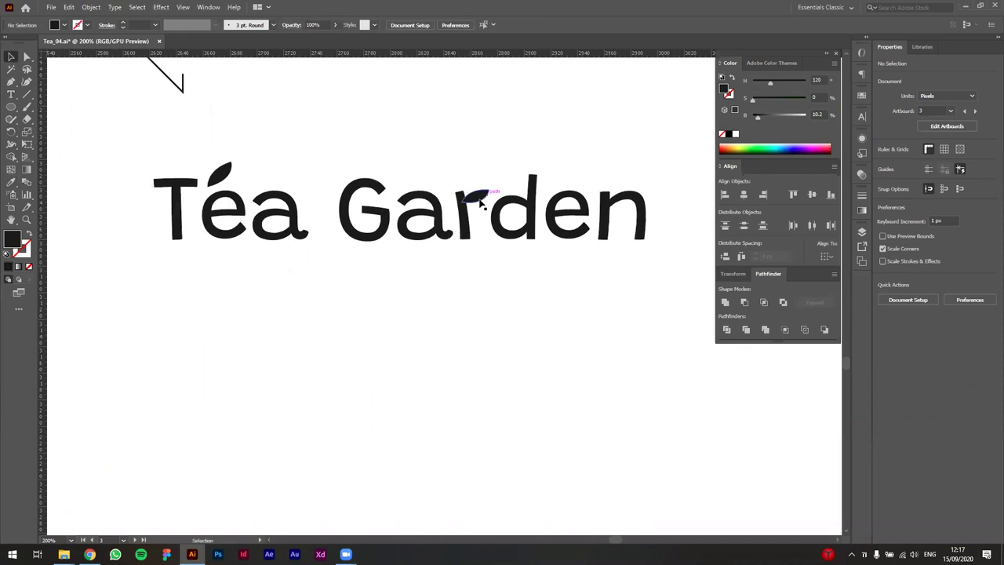
scroll(569, 408, "down", 3)
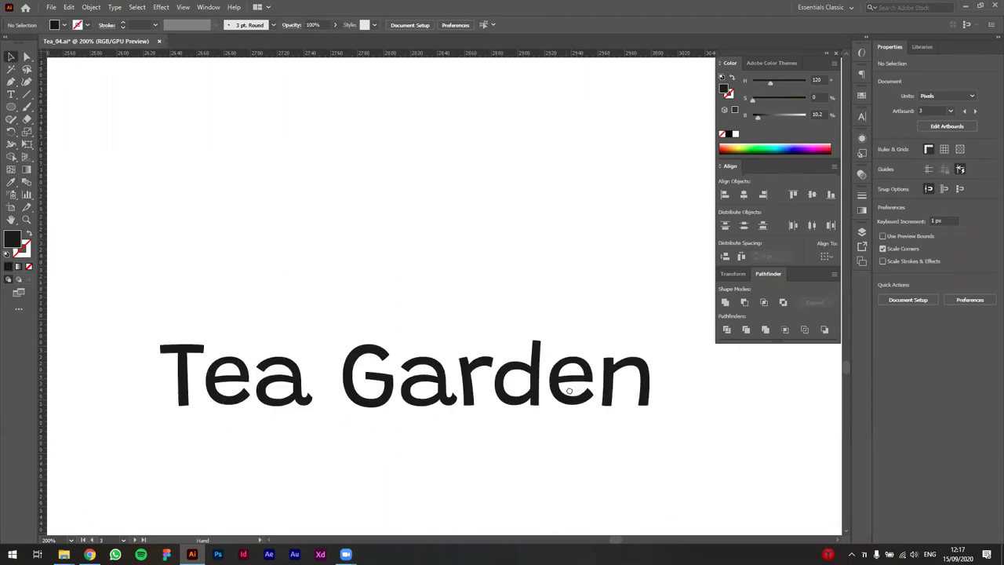
Split the r of Garden along its stem edge with Divide, ungroup the pieces and delete the arm
scroll(464, 354, "up", 2)
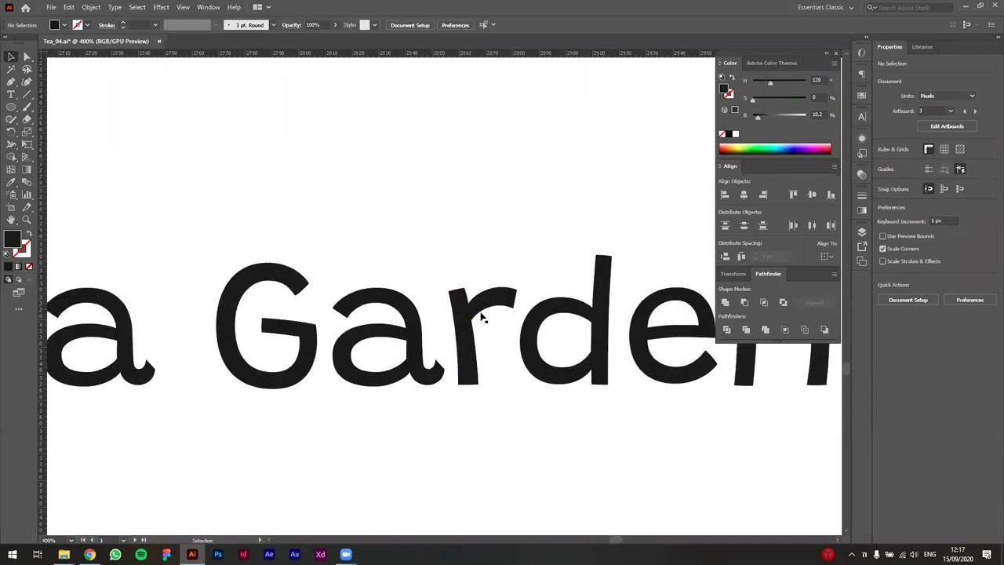
scroll(483, 316, "up", 1)
key("p")
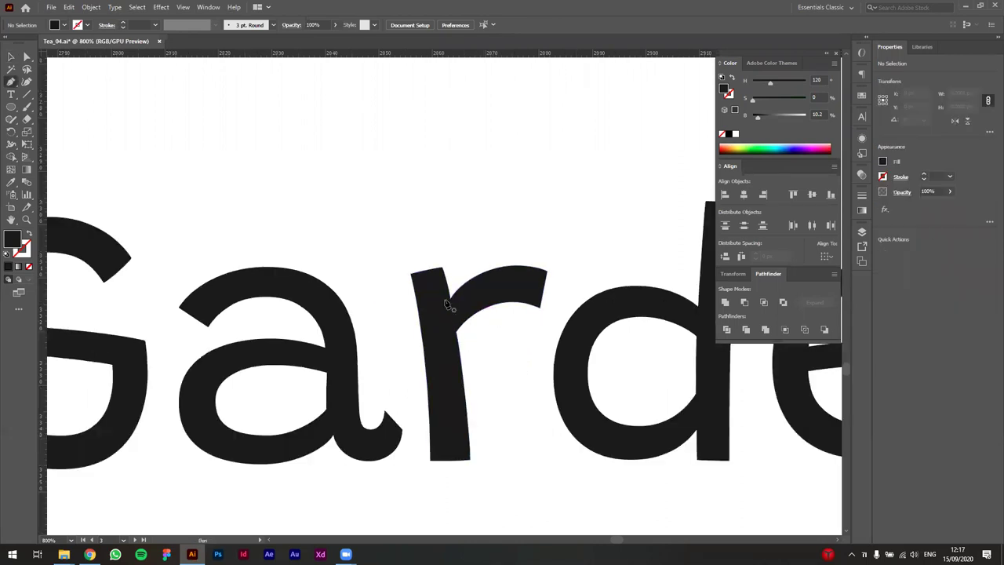
left_click(459, 335)
key("v")
left_click(486, 292)
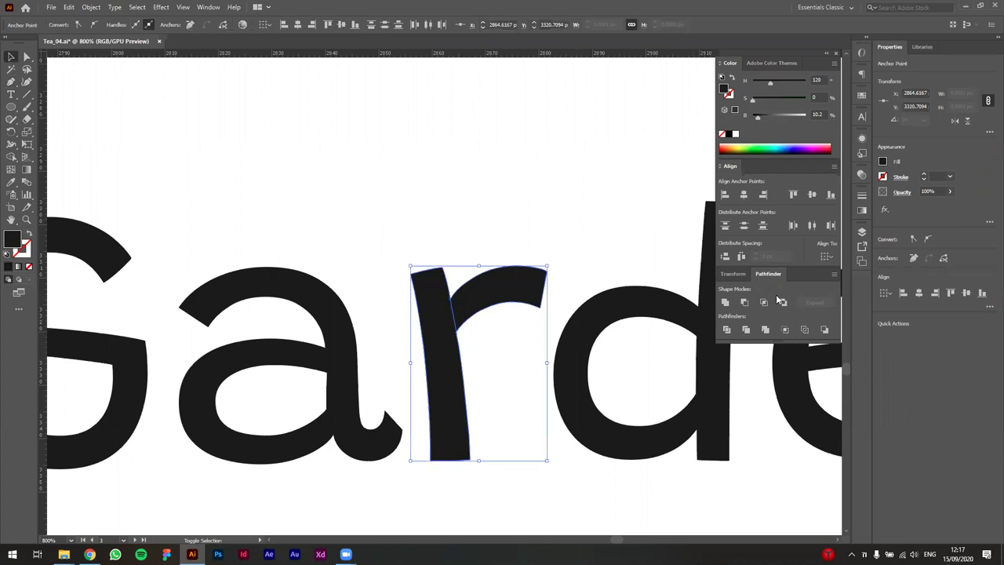
left_click(728, 330)
right_click(503, 283)
left_click(484, 221)
left_click(499, 285)
key("Delete")
Draw a curved black leaf about 14 px wide and 8 px tall rising from the r's stem with the Pen tool
key("p")
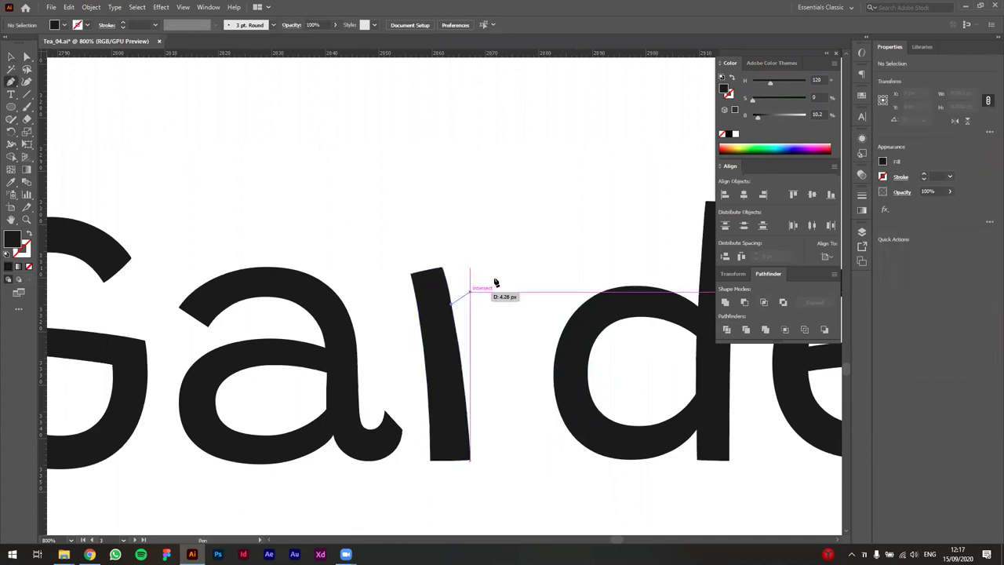
left_click_drag(524, 263, 574, 263)
left_click(524, 262)
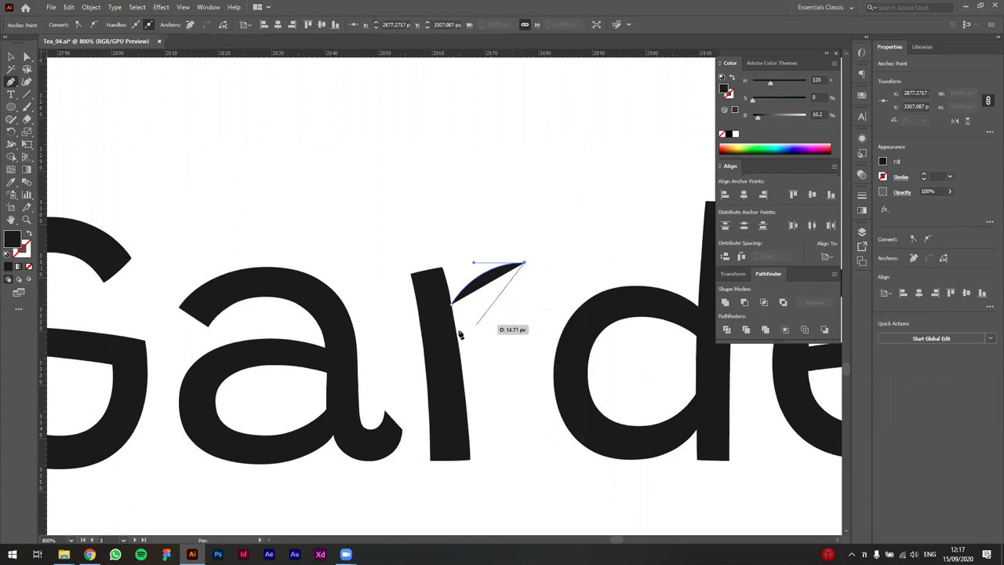
left_click_drag(451, 305, 392, 274)
key("v")
left_click(480, 199)
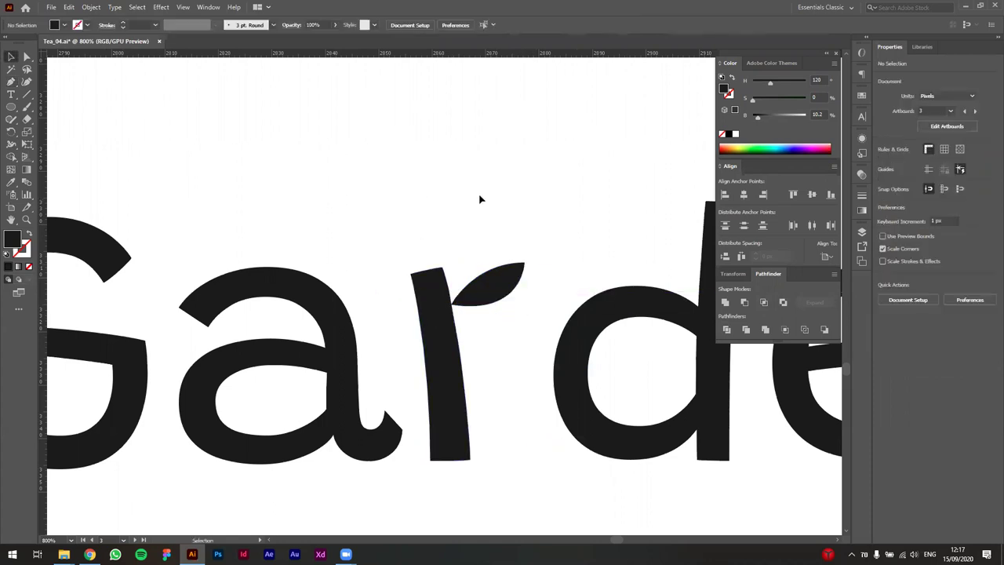
Extend the leaf's base into the r's stem and its tip outward, making the leaf about 18 px wide and 11 px tall
scroll(475, 206, "down", 4)
scroll(468, 209, "up", 6)
key("a")
left_click(453, 360)
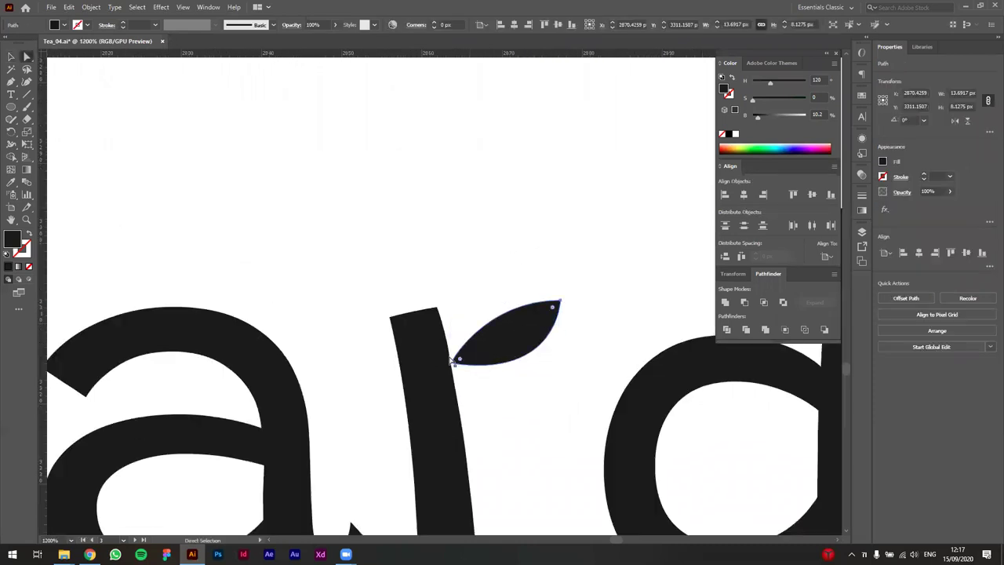
left_click_drag(452, 362, 439, 372)
left_click(445, 318)
left_click(519, 323)
mouse_move(560, 302)
left_mouse_down()
mouse_move(581, 291)
mouse_move(562, 310)
left_mouse_up()
left_click_drag(469, 358, 434, 374)
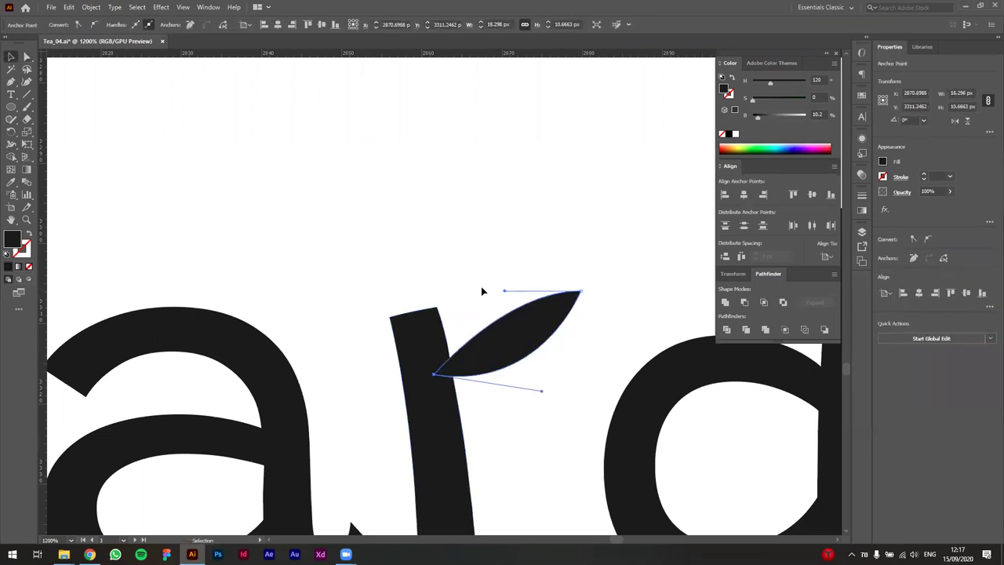
Lengthen the leaf's upper and lower curve handles to give it a fuller body
left_click(481, 287)
left_click(544, 338)
key("a")
left_click(580, 291)
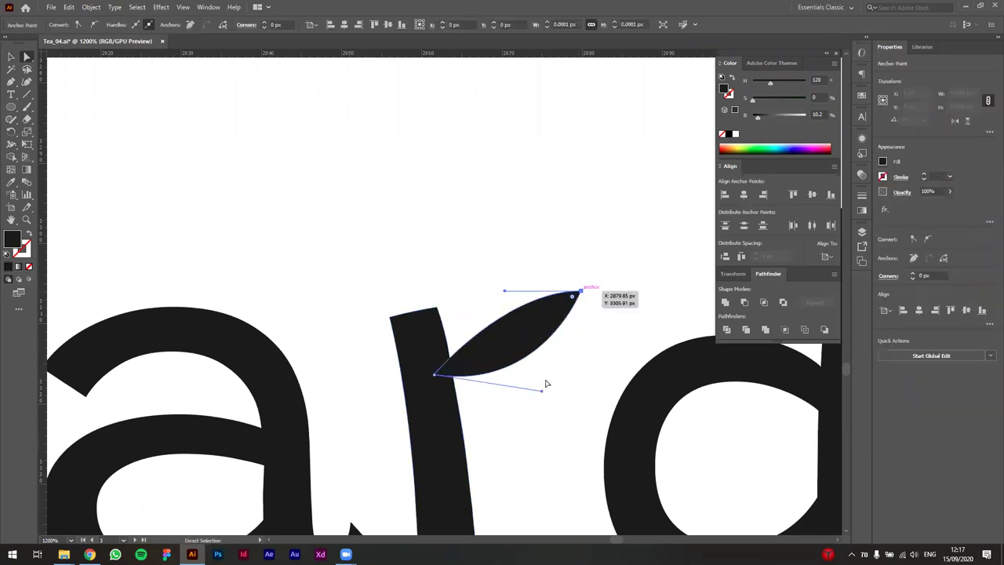
left_click_drag(542, 391, 569, 406)
left_click_drag(505, 292, 487, 284)
left_click(495, 247)
Refine the leaf's outline by adjusting its tip handle and flattening the lower curve, bringing its height to about 10.5 px
scroll(495, 239, "down", 4)
scroll(548, 353, "down", 3)
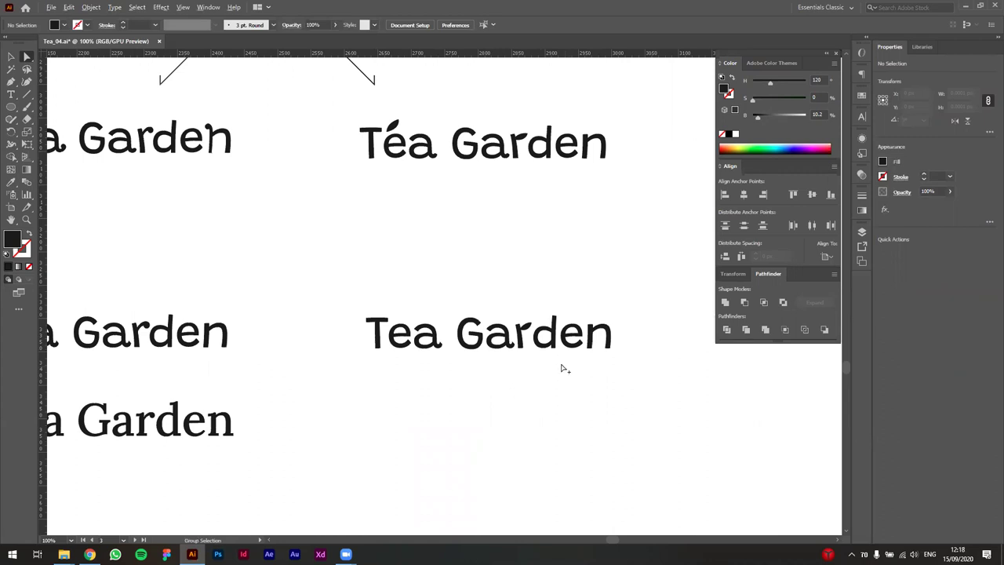
scroll(561, 368, "up", 2)
scroll(500, 352, "up", 2)
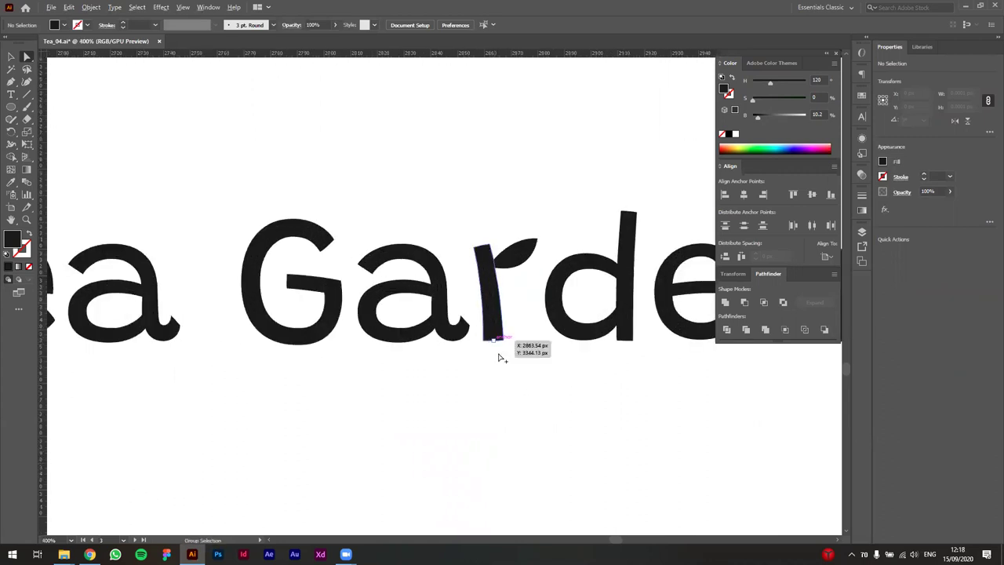
scroll(483, 259, "up", 1)
left_click(505, 318)
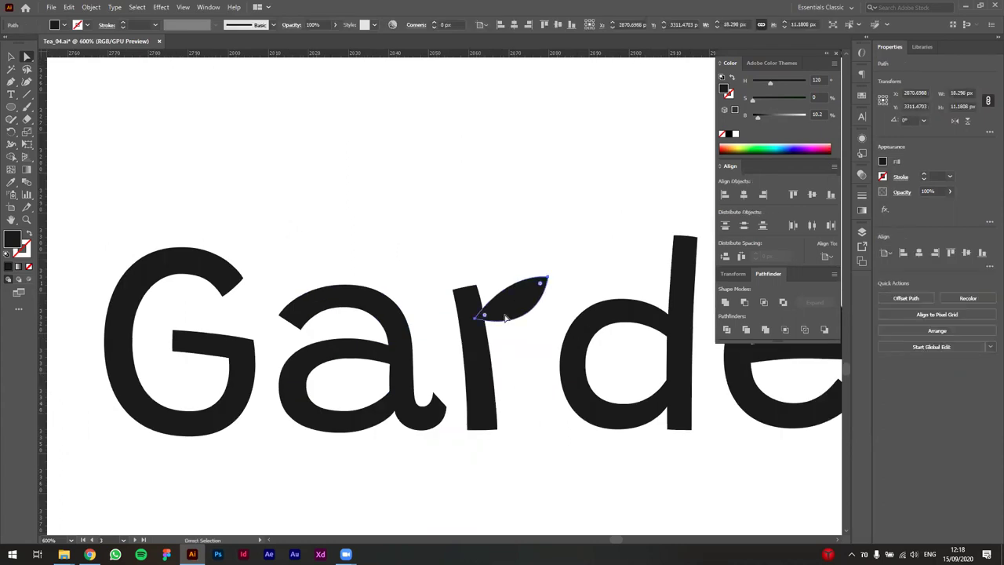
left_click(547, 280)
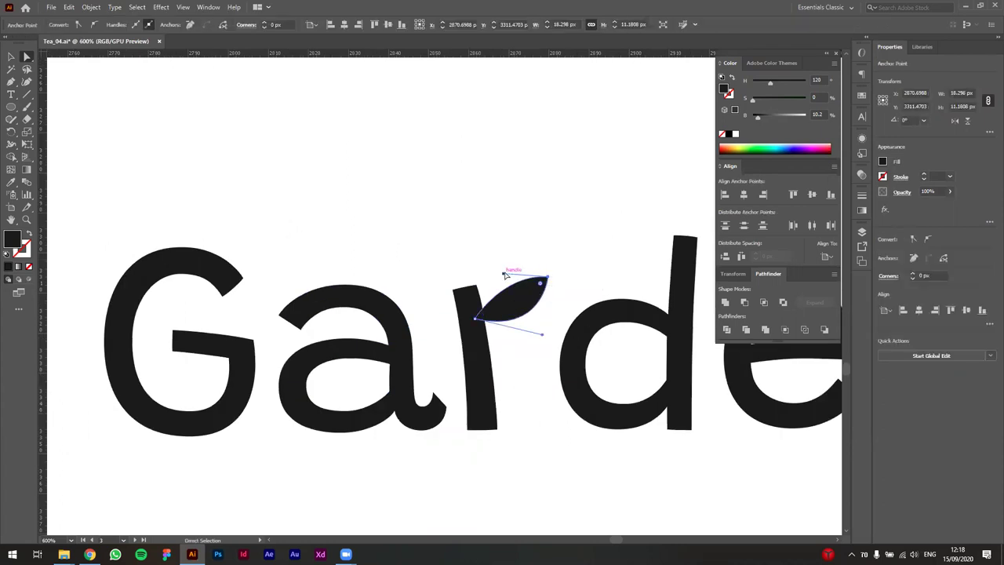
left_click_drag(506, 276, 500, 276)
left_click_drag(542, 335, 542, 317)
key("v")
left_click(547, 390)
Examine the leaf's joint with the r's stem and how the leaf reads within the whole wordmark
scroll(547, 389, "down", 3)
left_click_drag(510, 438, 498, 413)
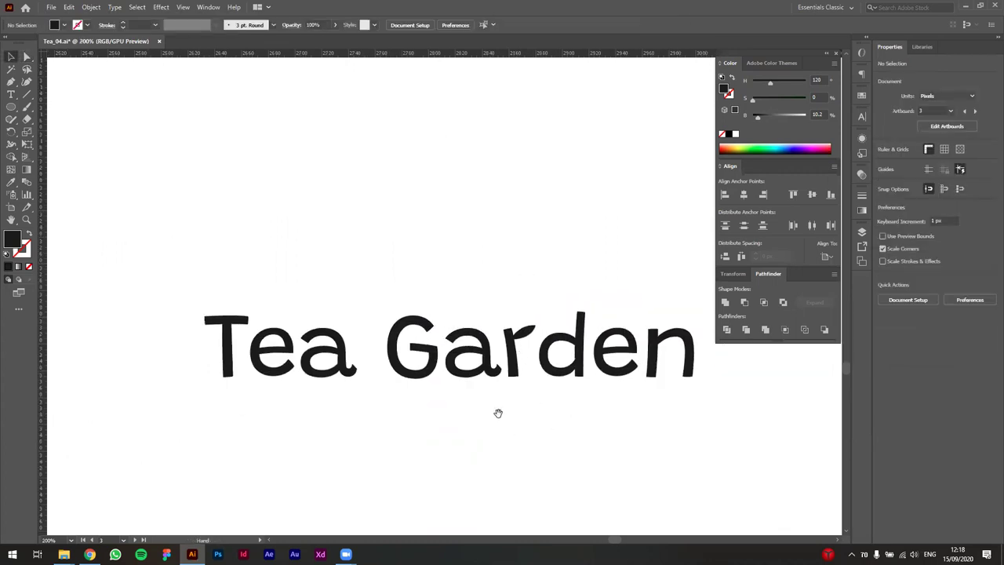
left_click_drag(654, 432, 636, 405)
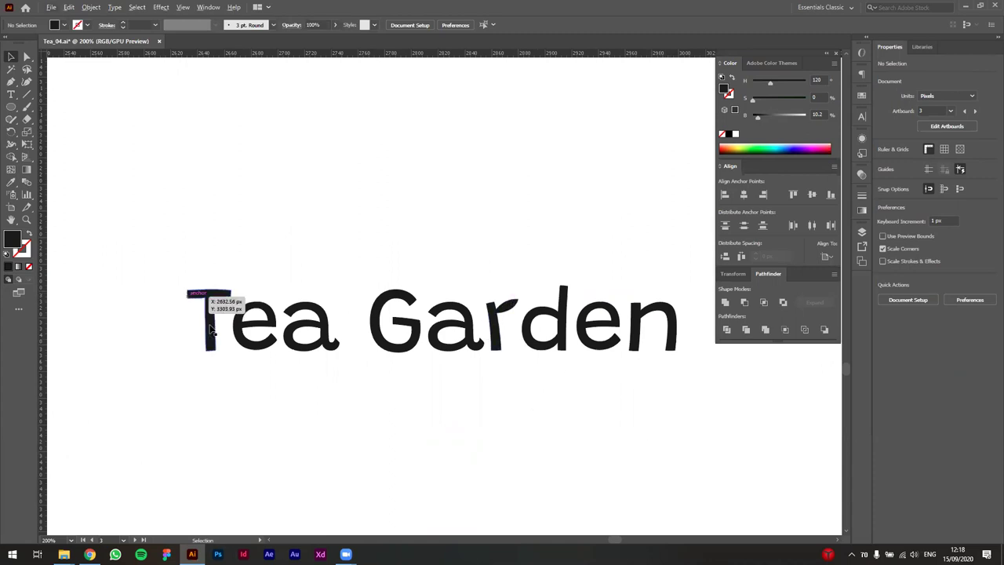
scroll(532, 444, "up", 2)
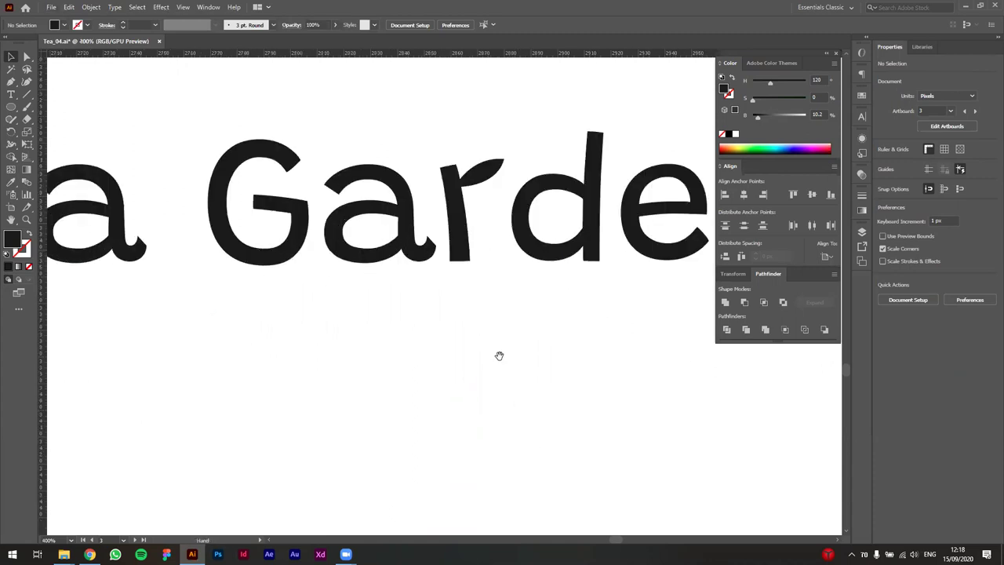
scroll(499, 355, "up", 3)
left_click(486, 284)
left_click_drag(504, 268, 483, 284)
left_click(511, 235)
left_click(485, 249)
scroll(472, 247, "down", 3)
left_click_drag(474, 404, 462, 418)
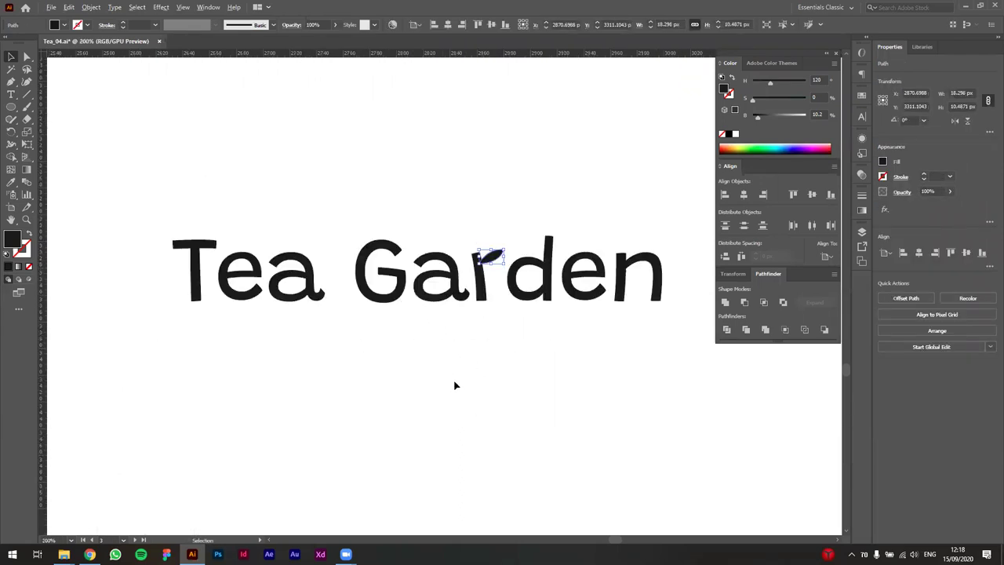
left_click(454, 386)
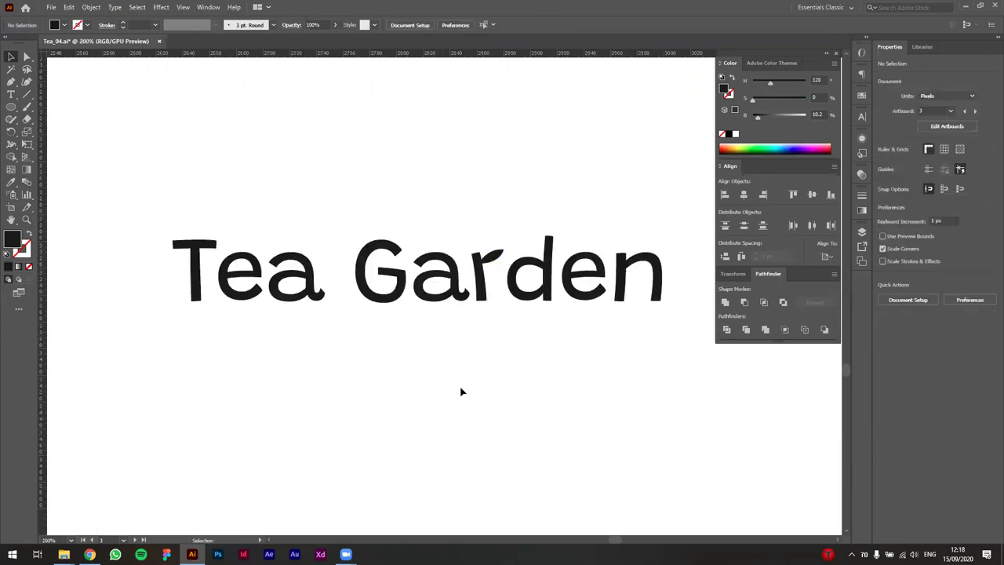
Compare the leaf-armed r wordmark with the other Tea Garden variations on the artboard
scroll(488, 437, "up", 1)
scroll(481, 441, "down", 5)
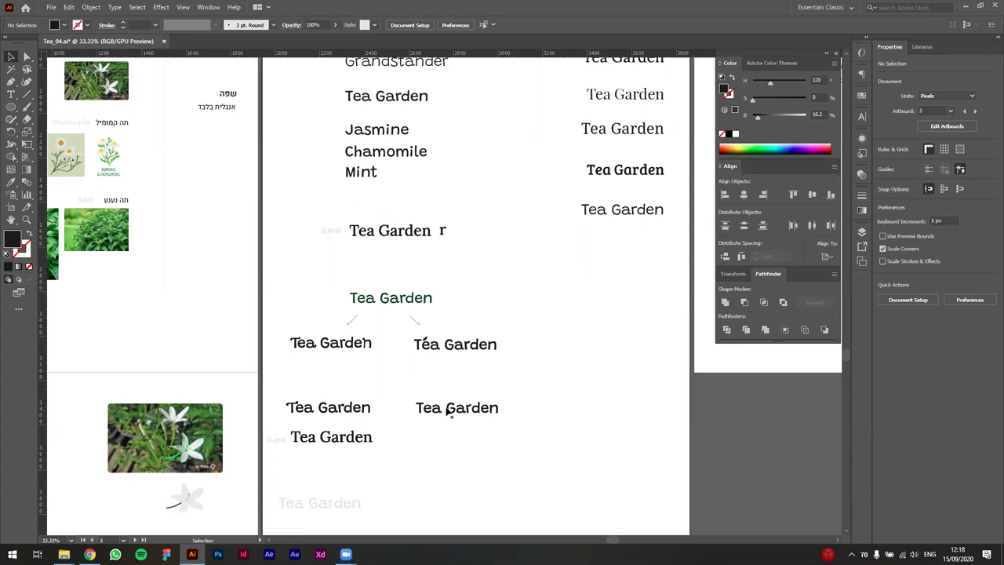
scroll(424, 454, "up", 3)
left_click_drag(525, 441, 513, 451)
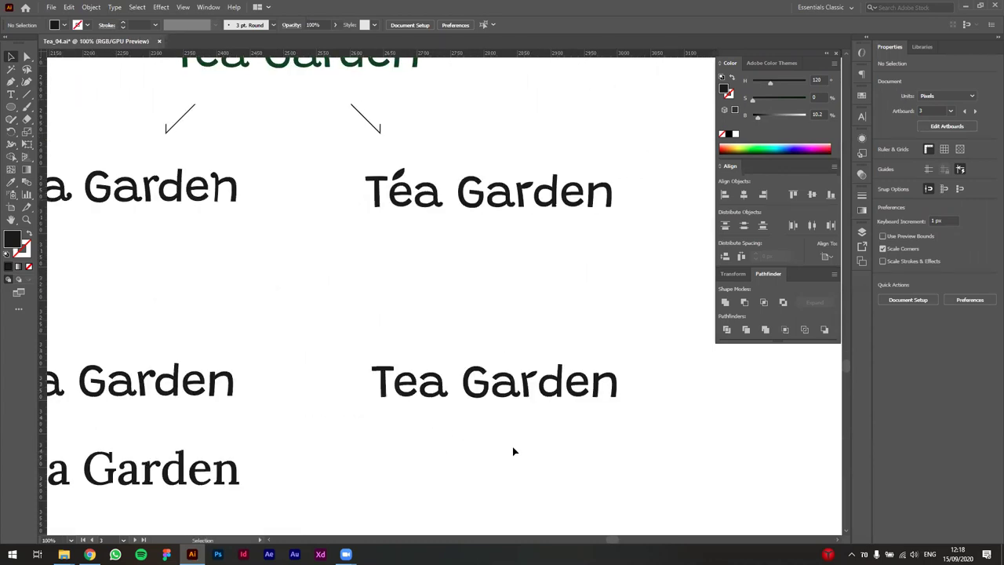
left_click_drag(393, 455, 473, 251)
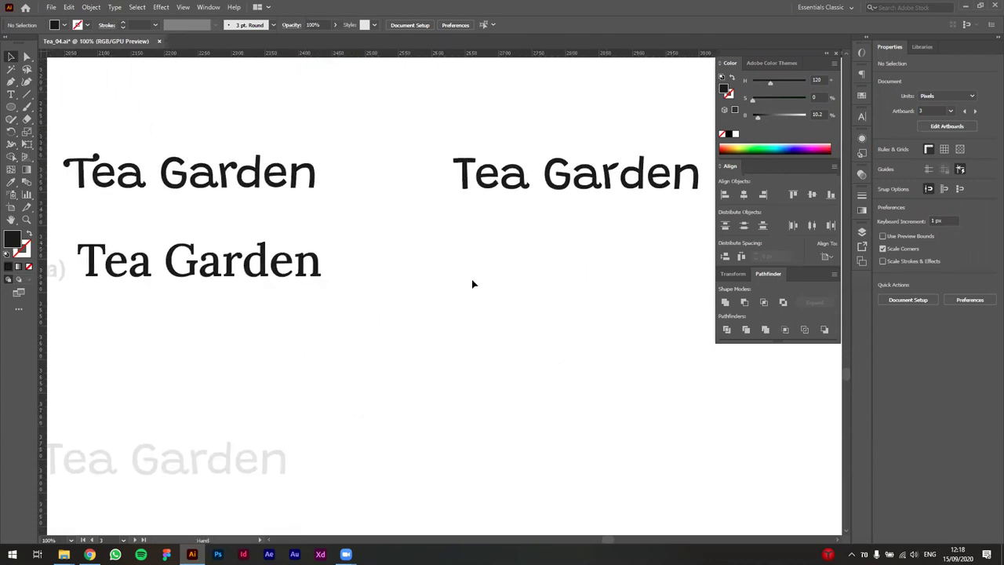
left_click(236, 475)
left_click_drag(188, 475, 502, 407)
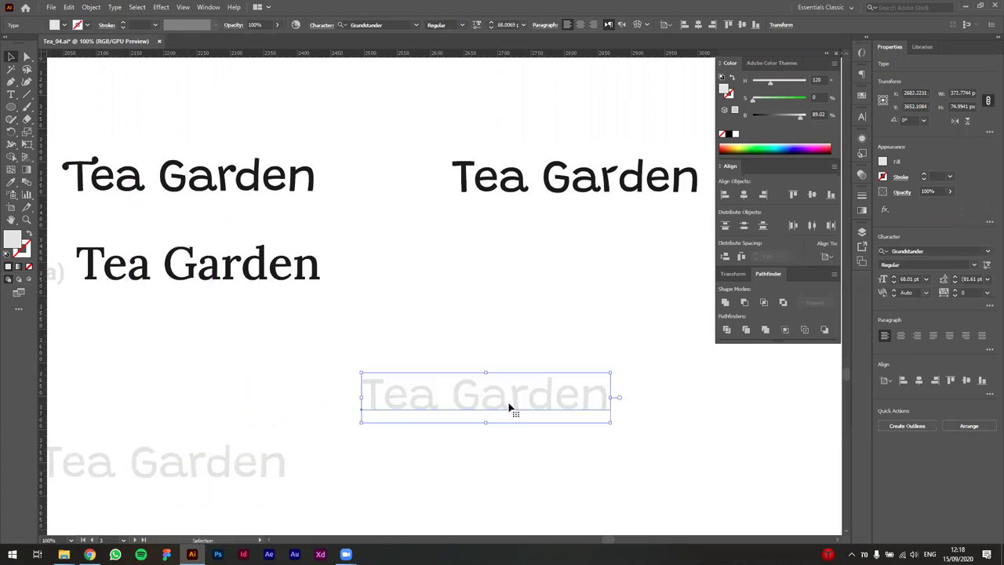
key("Delete")
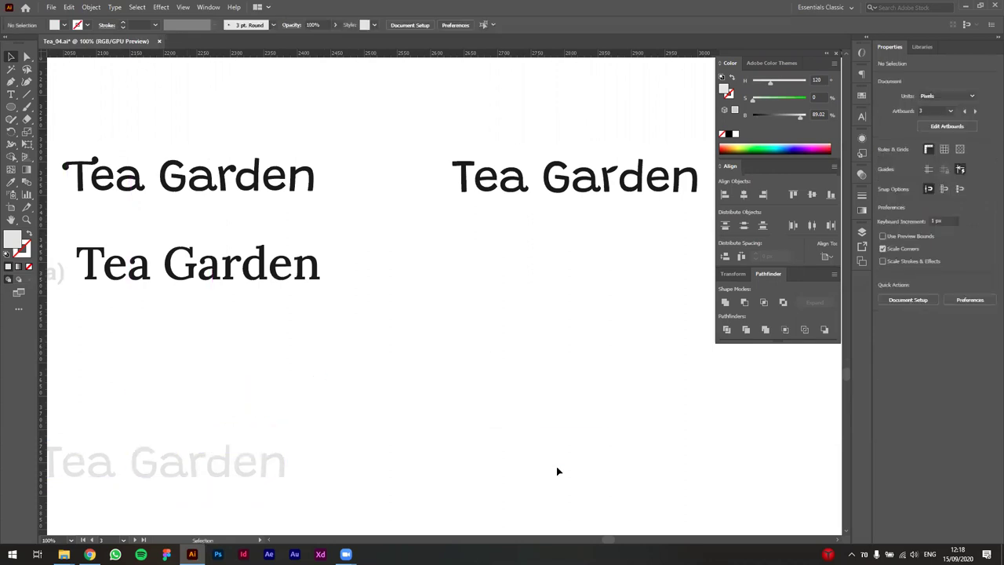
scroll(630, 470, "down", 2)
left_click_drag(605, 464, 370, 429)
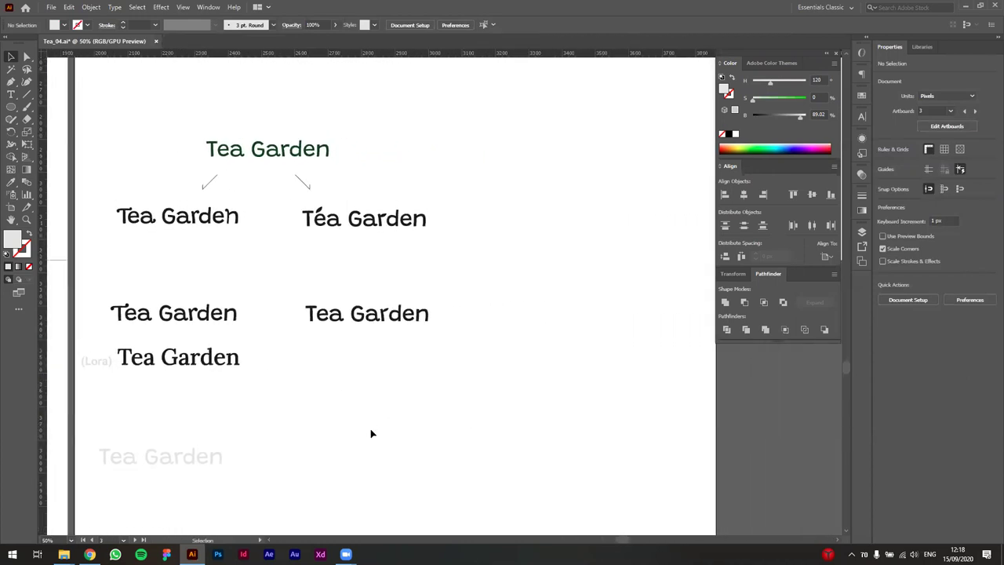
Review the Tea Garden font options, Grandstander samples and wordmark variations across the Logotype artboard
scroll(198, 235, "down", 1)
left_click_drag(380, 351, 375, 448)
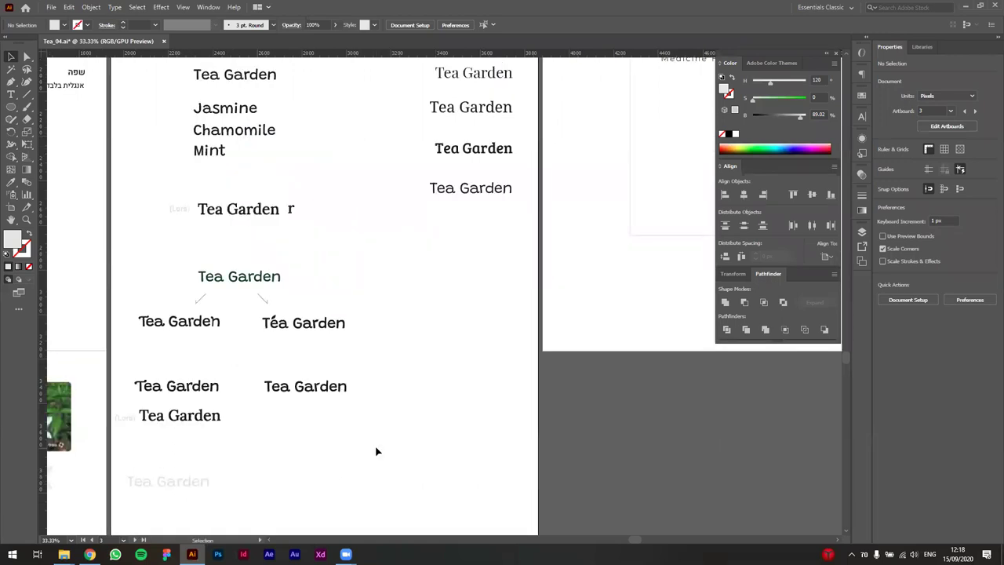
scroll(382, 454, "up", 2)
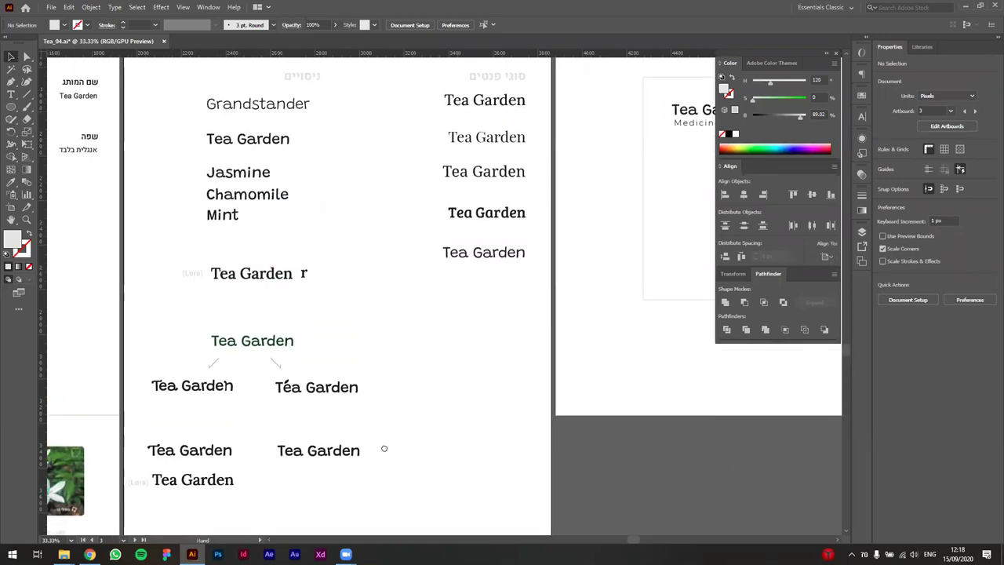
left_click_drag(389, 435, 420, 427)
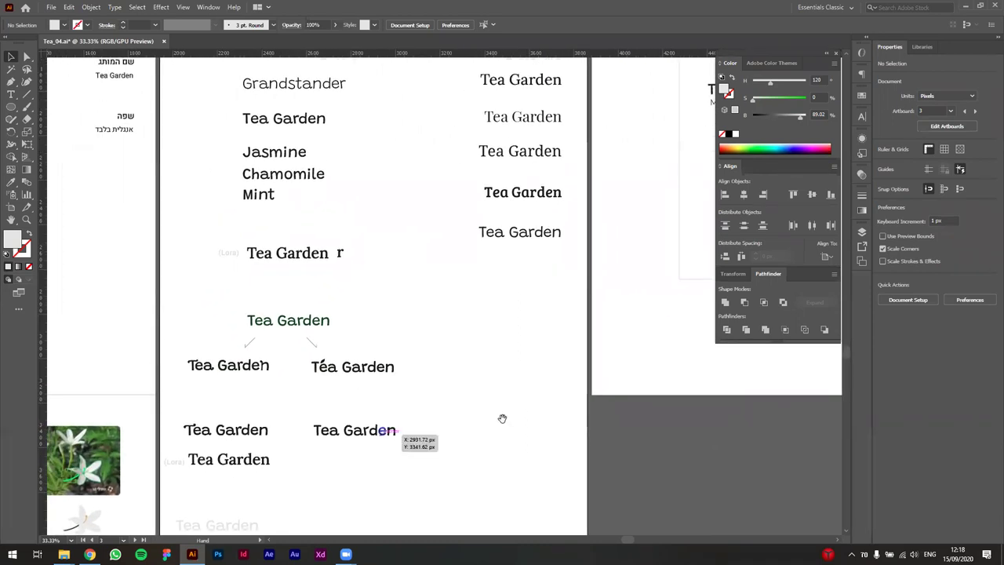
scroll(446, 355, "up", 3)
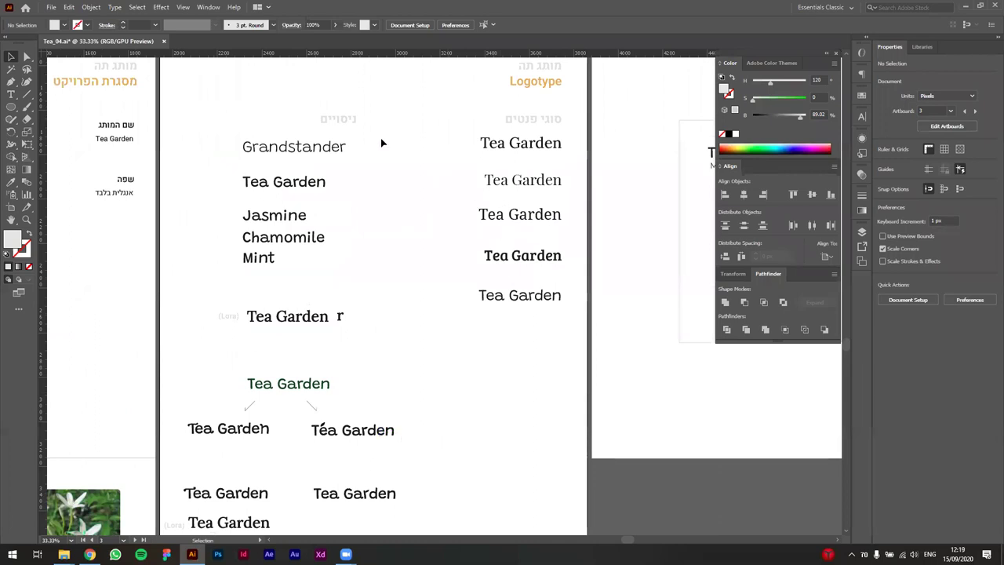
scroll(433, 294, "down", 9)
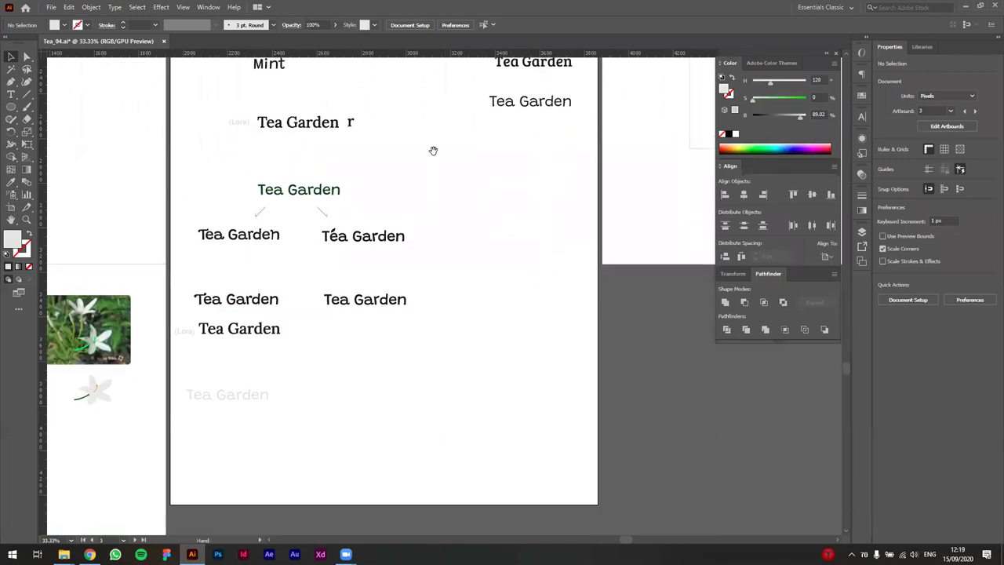
scroll(218, 345, "up", 2)
scroll(259, 352, "down", 2)
scroll(317, 352, "up", 1)
scroll(321, 366, "up", 1)
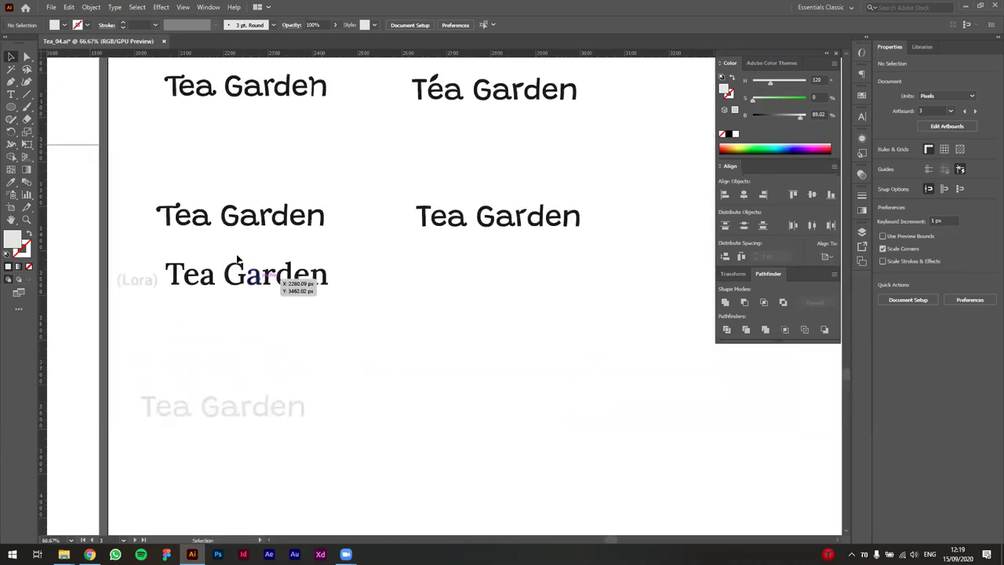
Shift the green Tea Garden wordmark, its arrows and all variations beneath it to the right, centring them on the Logotype artboard
left_click_drag(142, 184, 407, 351)
left_click(350, 249)
scroll(265, 206, "down", 1)
scroll(407, 351, "down", 1)
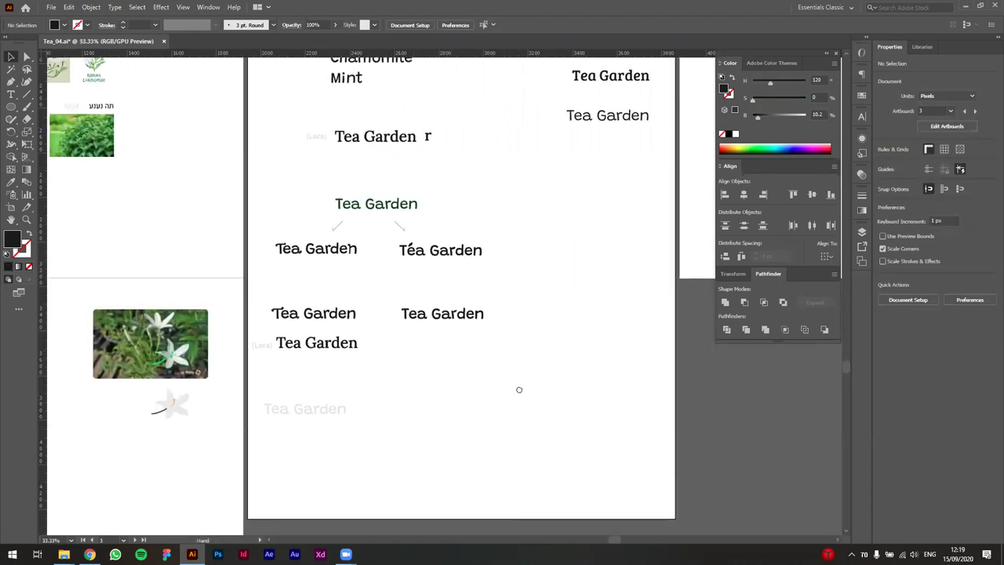
left_click_drag(245, 237, 517, 473)
left_click_drag(392, 257, 506, 256)
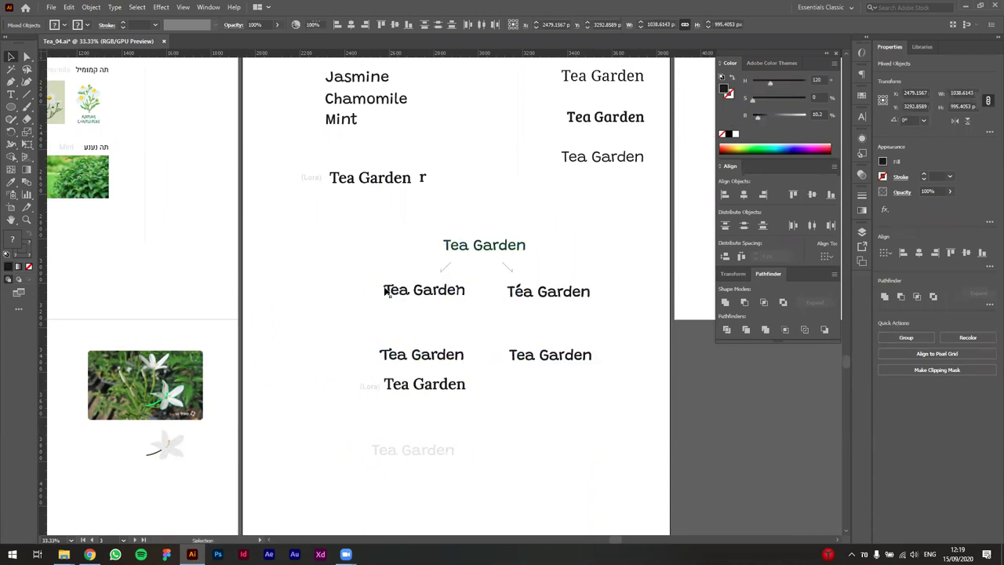
left_click(328, 227)
left_click_drag(632, 444, 643, 461)
left_click_drag(511, 251, 484, 248)
left_click(478, 206)
Examine the package front layout with the Tea Garden wordmark and Medicine Herbs tagline on the neighbouring artboard
left_click_drag(486, 208, 470, 342)
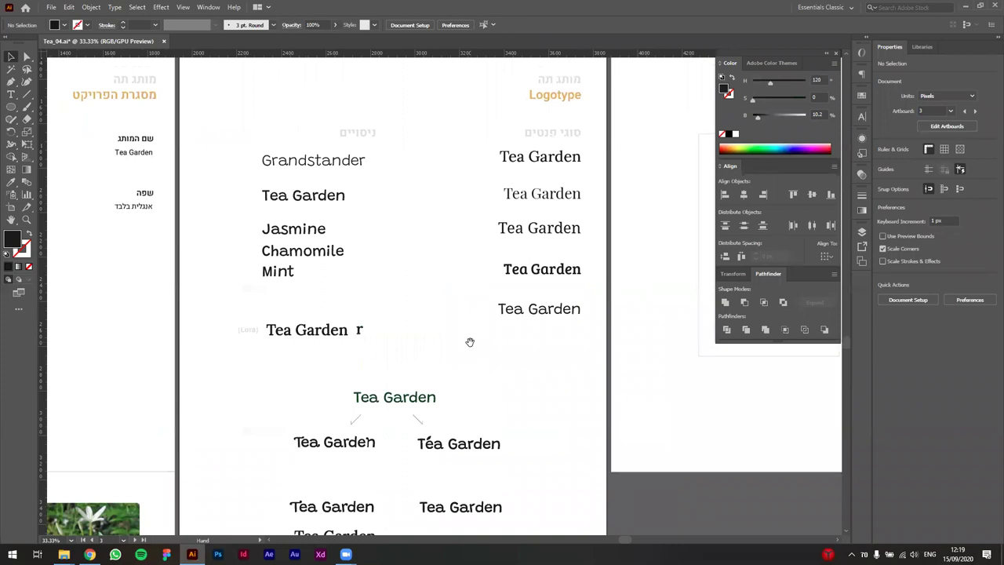
left_click_drag(492, 254, 512, 69)
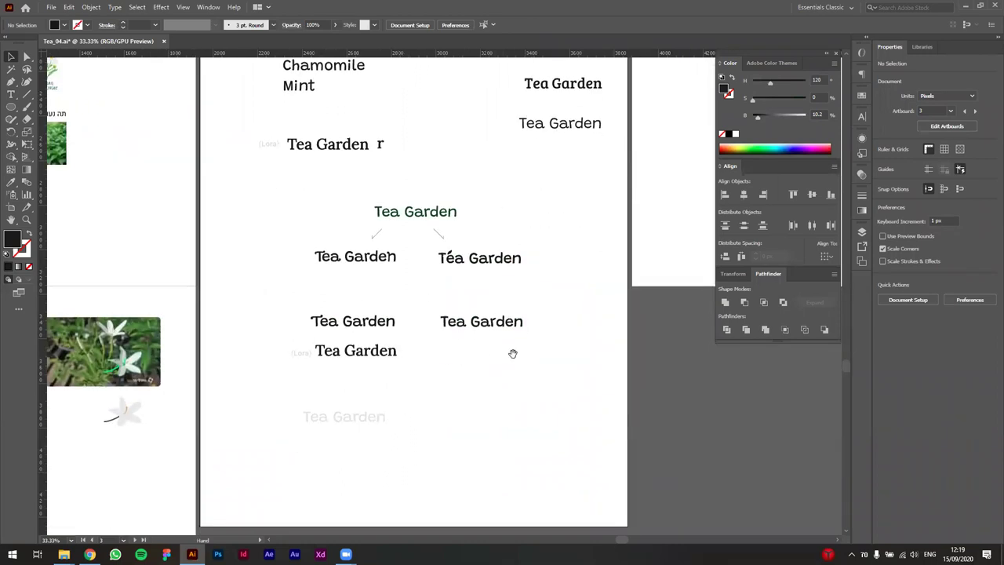
left_click_drag(598, 264, 458, 393)
scroll(457, 393, "up", 2)
scroll(549, 320, "right", 3)
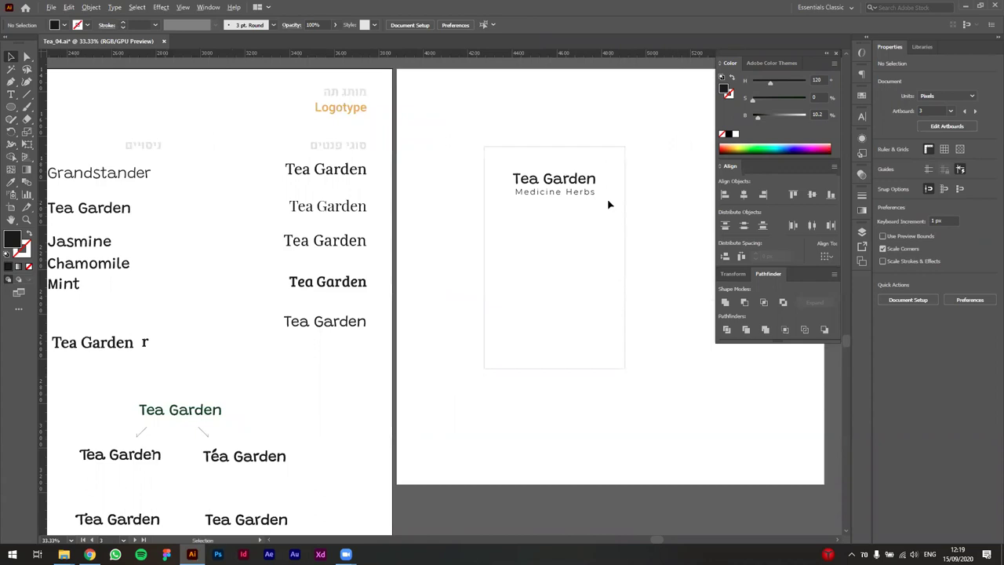
scroll(608, 205, "up", 2)
left_click_drag(601, 351, 607, 389)
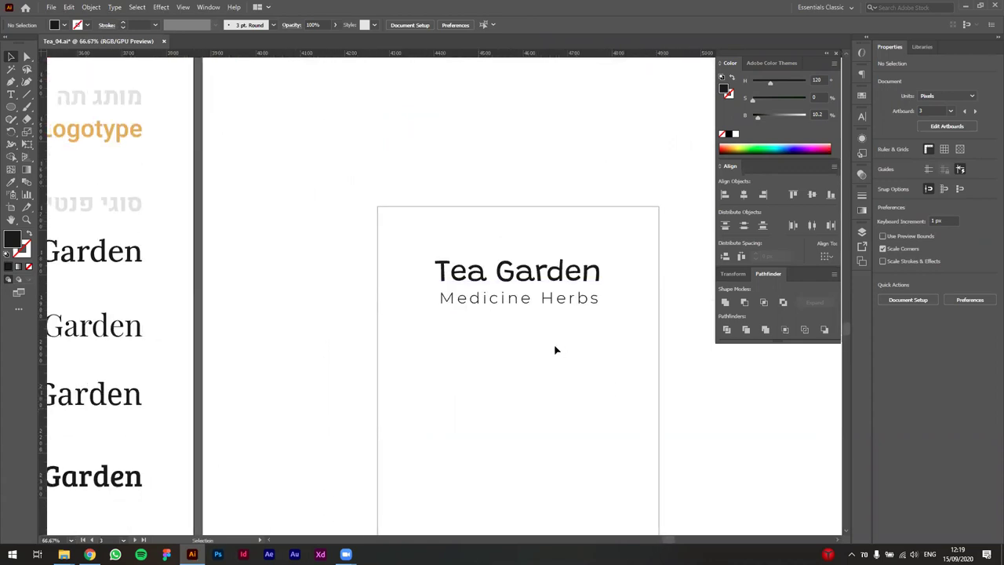
left_click(313, 336)
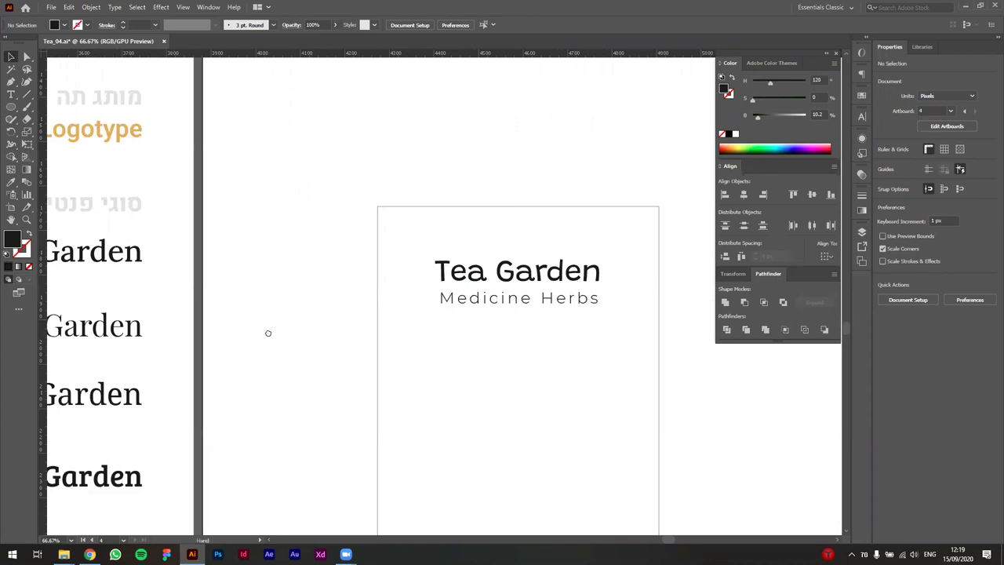
left_click_drag(268, 332, 260, 333)
key("space")
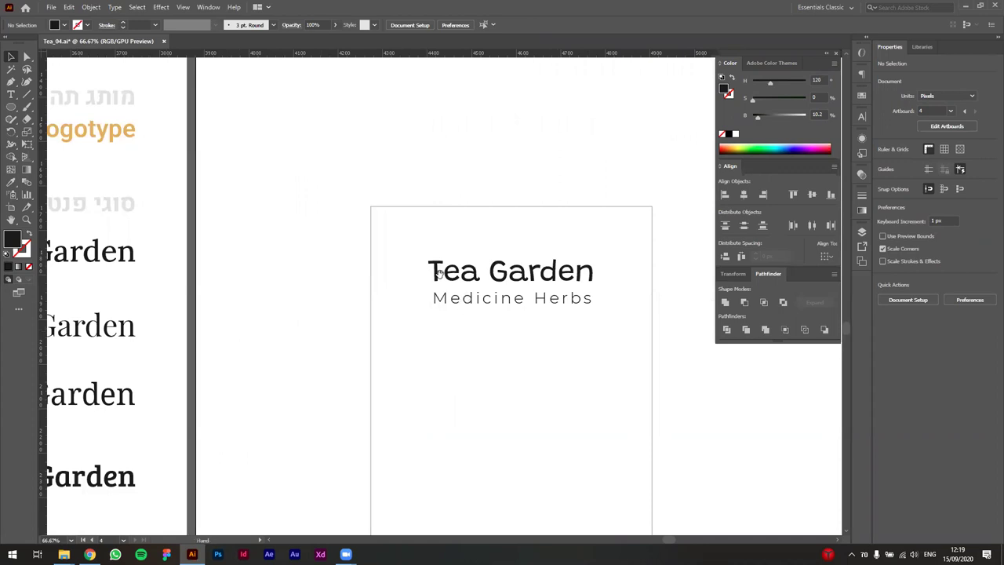
left_click_drag(352, 275, 291, 284)
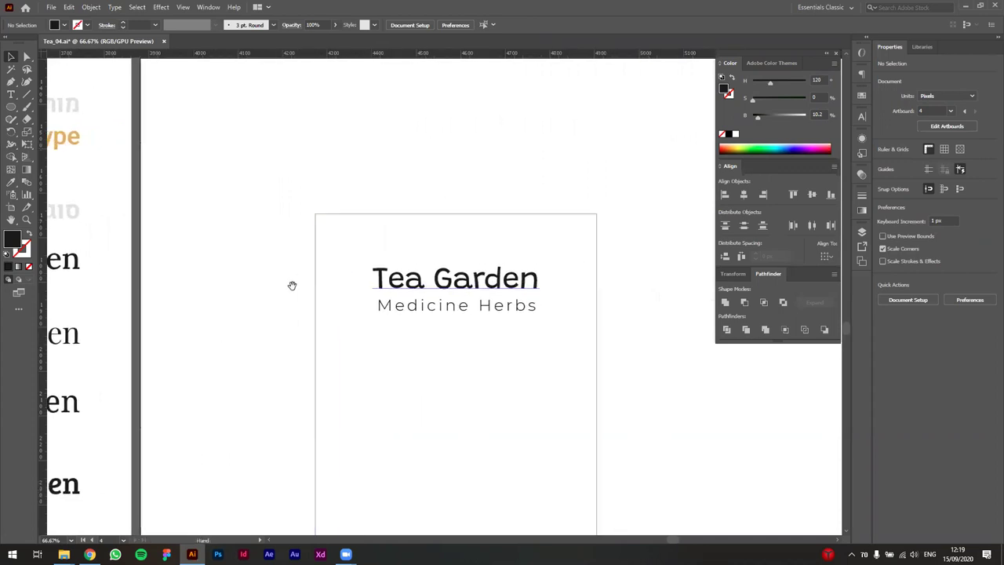
scroll(481, 330, "up", 1)
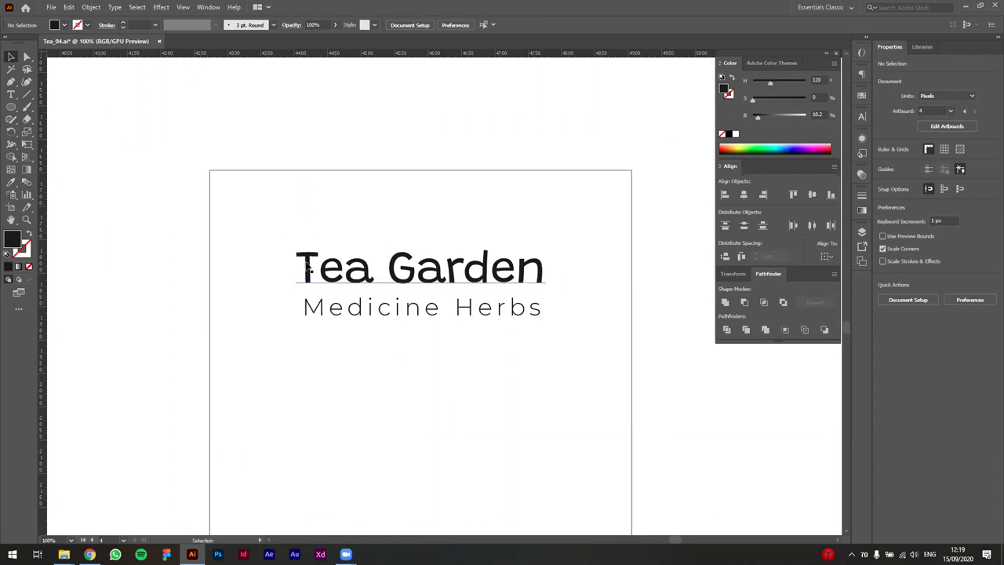
Round the corners of the package outline around the Tea Garden Medicine Herbs lockup slightly
left_click(222, 206)
left_click_drag(219, 182, 221, 192)
left_click(172, 181)
scroll(275, 279, "down", 2)
left_click_drag(525, 322, 576, 288)
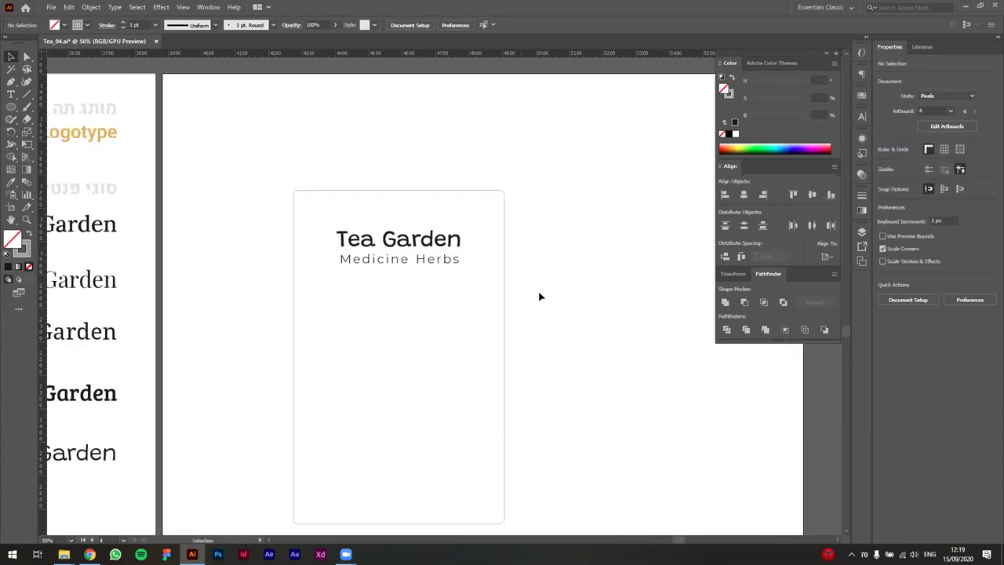
left_click(406, 262)
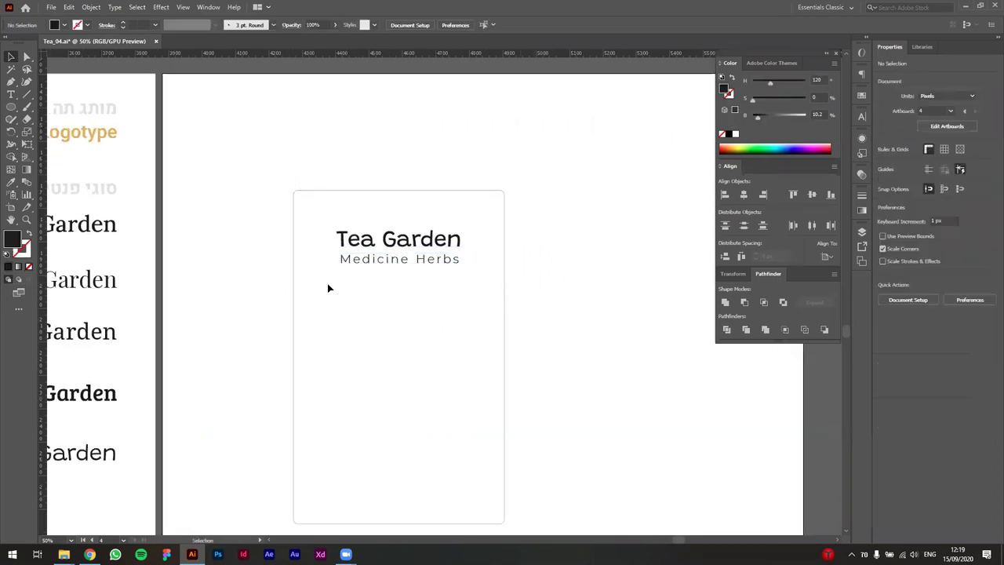
Inspect the rounded package outline and the empty space beneath the Medicine Herbs tagline
scroll(502, 416, "left", 3)
scroll(497, 431, "down", 1)
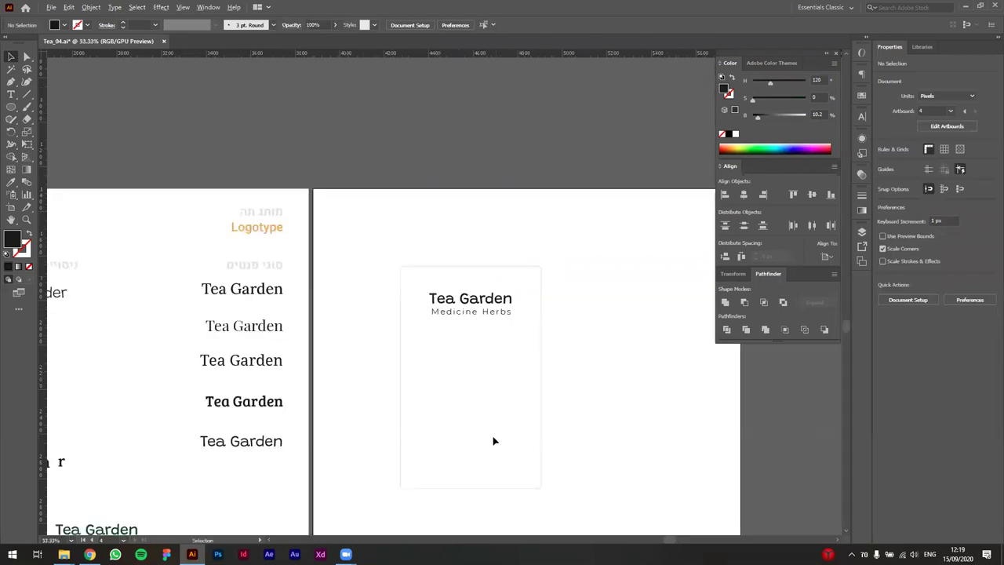
left_click_drag(383, 476, 429, 458)
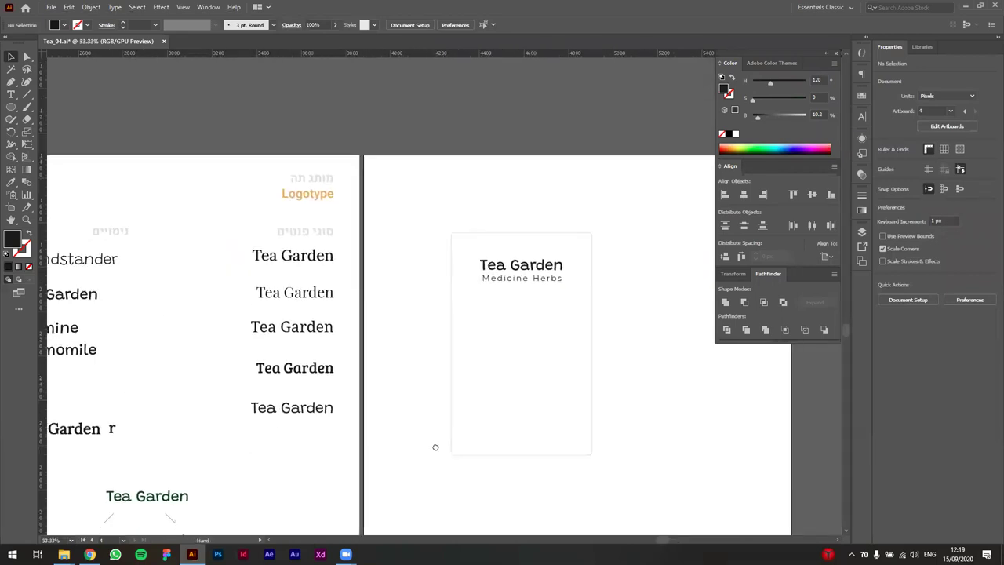
left_click(582, 234)
left_click(542, 477)
scroll(636, 423, "up", 1)
scroll(629, 408, "right", 1)
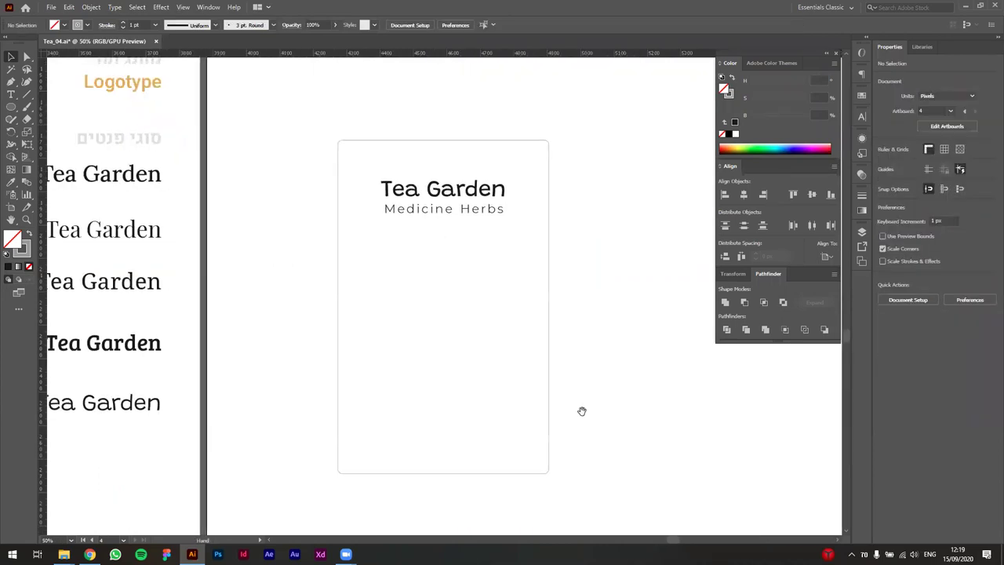
left_click_drag(581, 411, 408, 390)
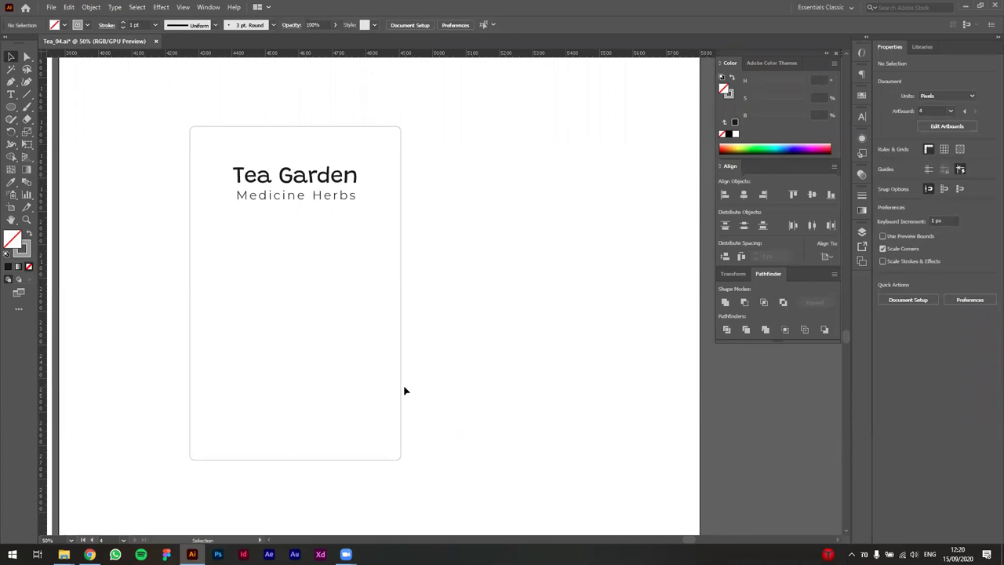
left_click_drag(441, 378, 527, 392)
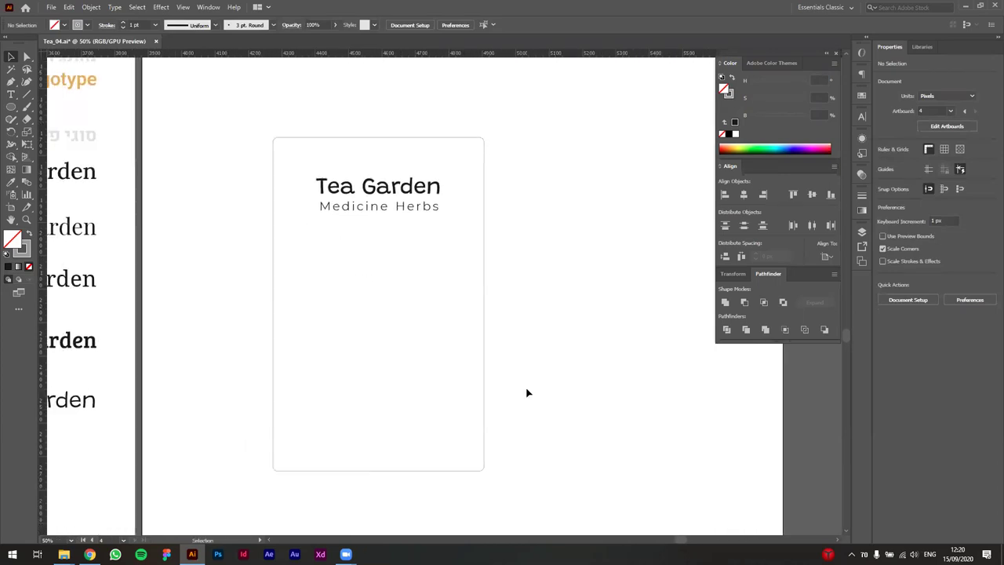
Review the brand brief's Jasmine, Chamomile and Mint tea types with their reference photos and illustrations
scroll(425, 327, "down", 2)
left_click_drag(448, 377, 558, 297)
left_click_drag(199, 400, 511, 407)
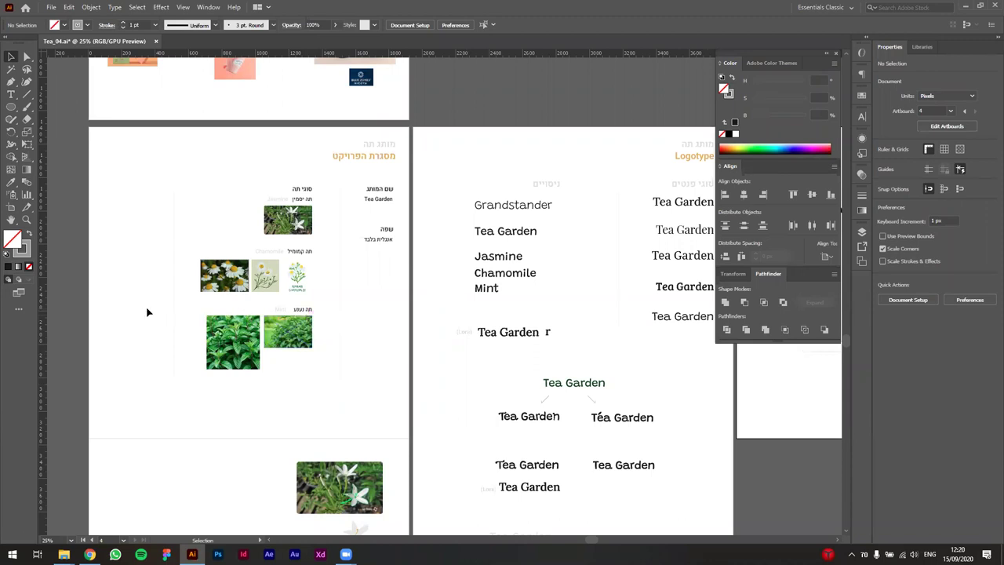
scroll(165, 301, "up", 5)
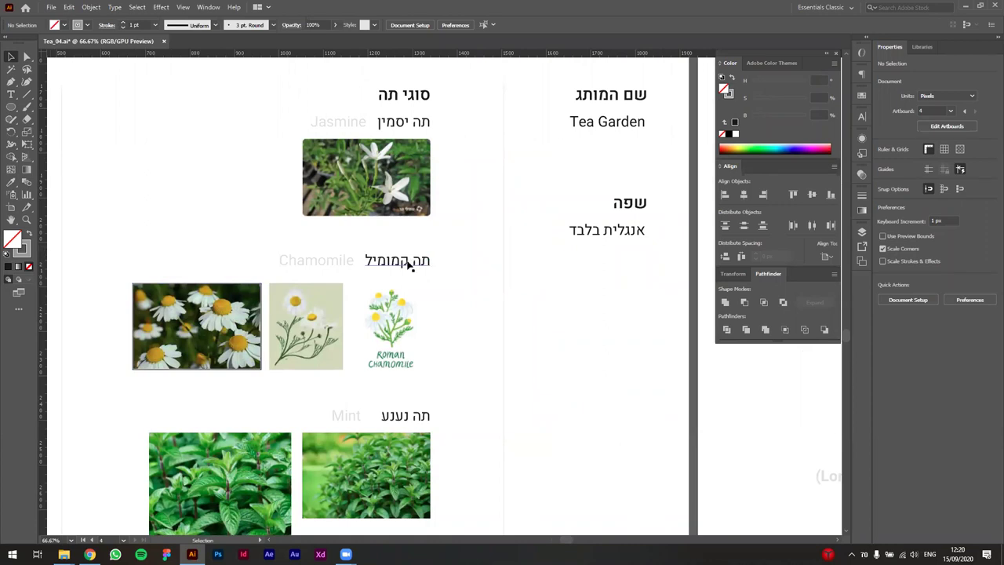
key("space")
left_click_drag(483, 328, 475, 308)
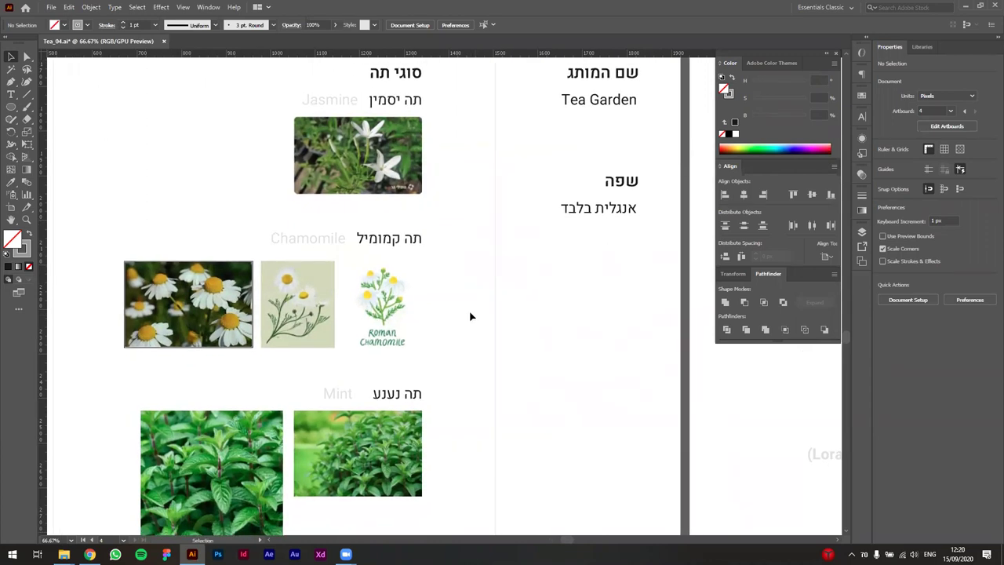
key("space")
left_click_drag(458, 311, 407, 334)
left_click(380, 182)
scroll(453, 262, "down", 1)
key("space")
left_click(430, 326)
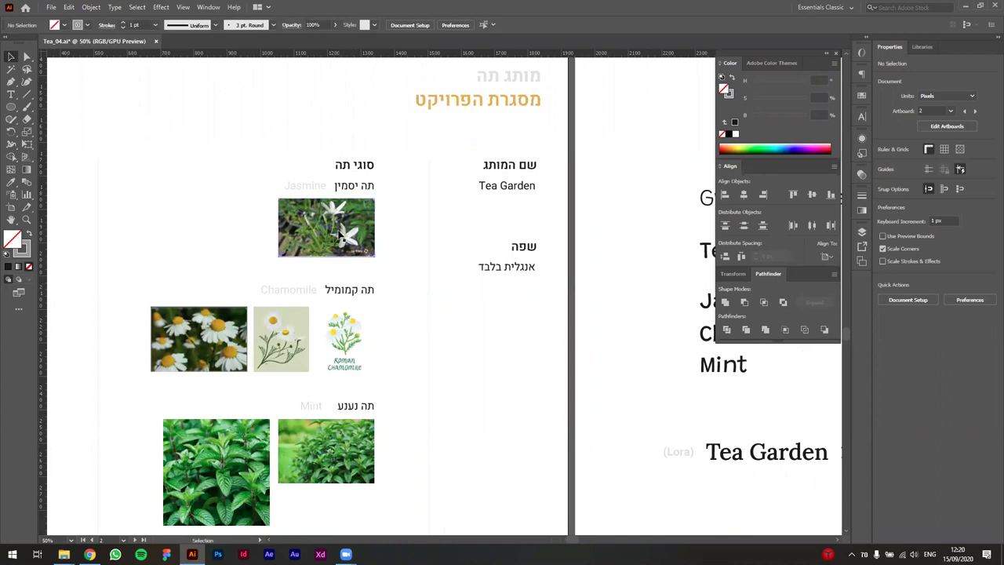
left_click(349, 251)
left_click(382, 361)
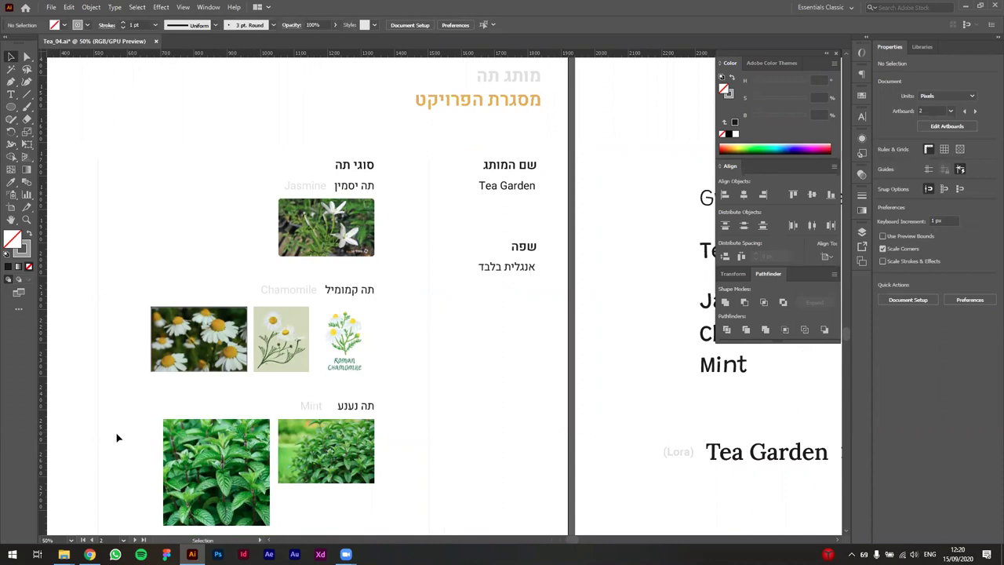
scroll(553, 409, "down", 2)
scroll(553, 409, "left", 1)
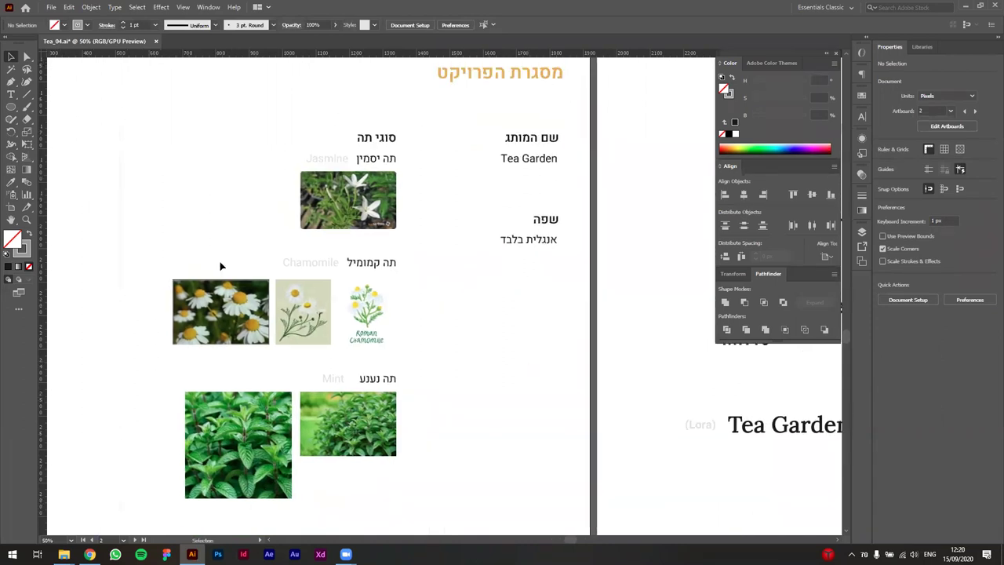
scroll(196, 225, "up", 1)
scroll(196, 226, "up", 1)
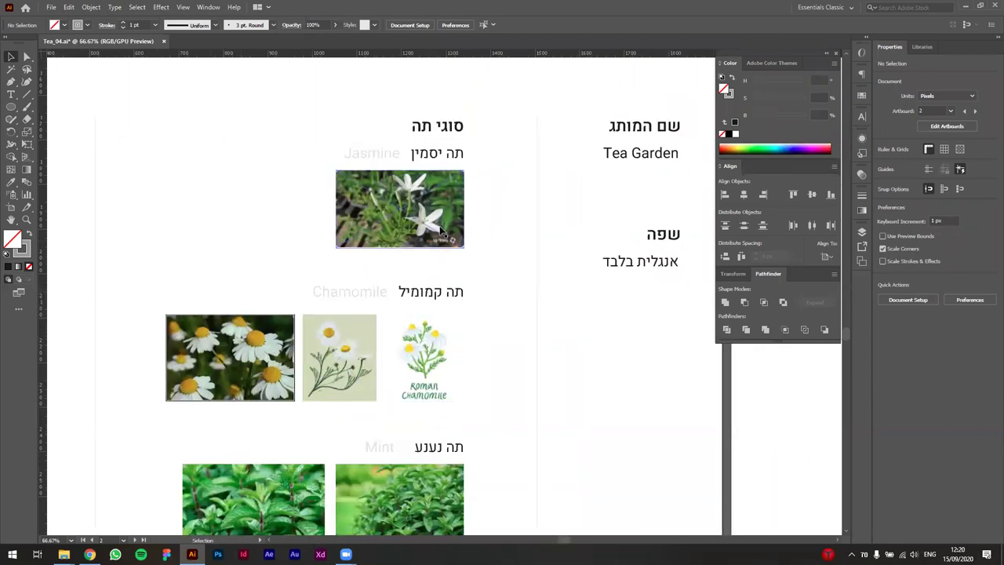
Examine the jasmine photo with its traced flower outline and the flat flower shape drawn beneath it
scroll(515, 385, "down", 1)
scroll(502, 356, "down", 10)
scroll(598, 383, "down", 2)
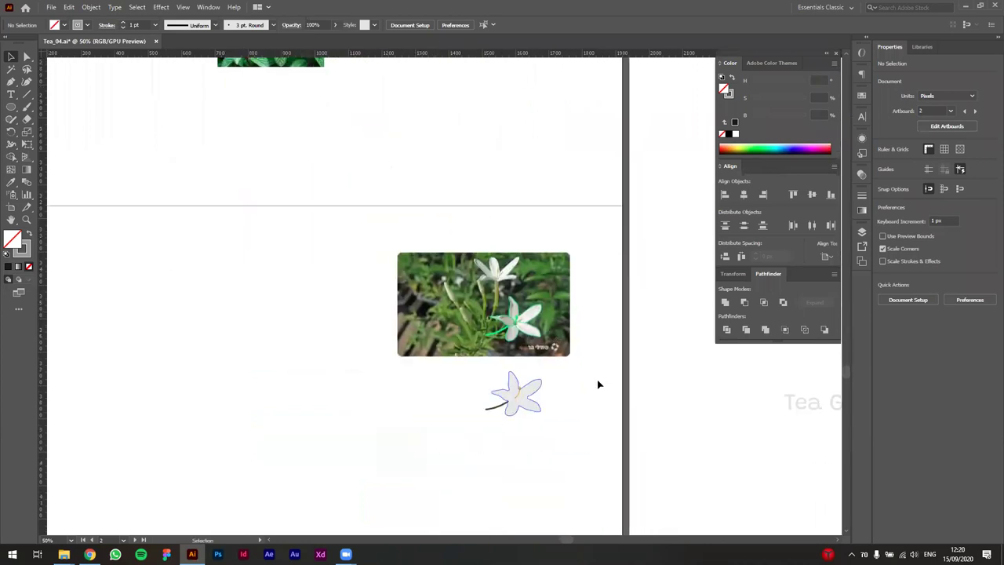
scroll(598, 383, "up", 1)
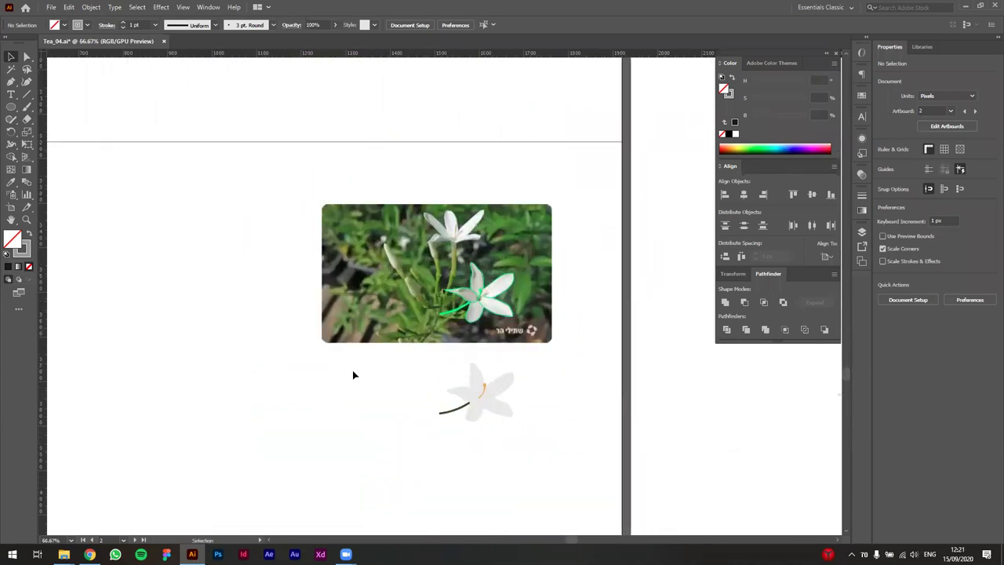
key("space")
left_click_drag(395, 460, 561, 435)
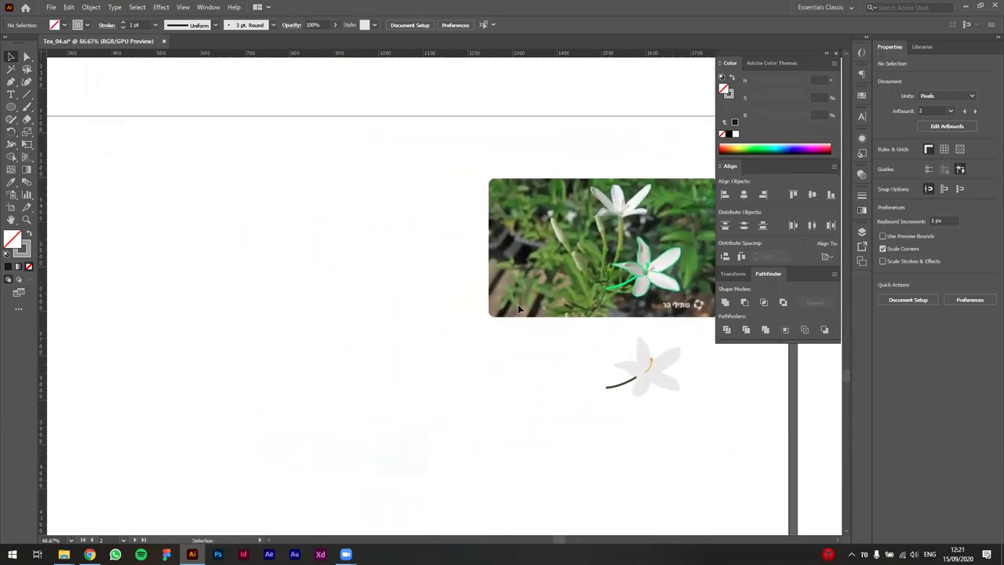
scroll(507, 262, "down", 2)
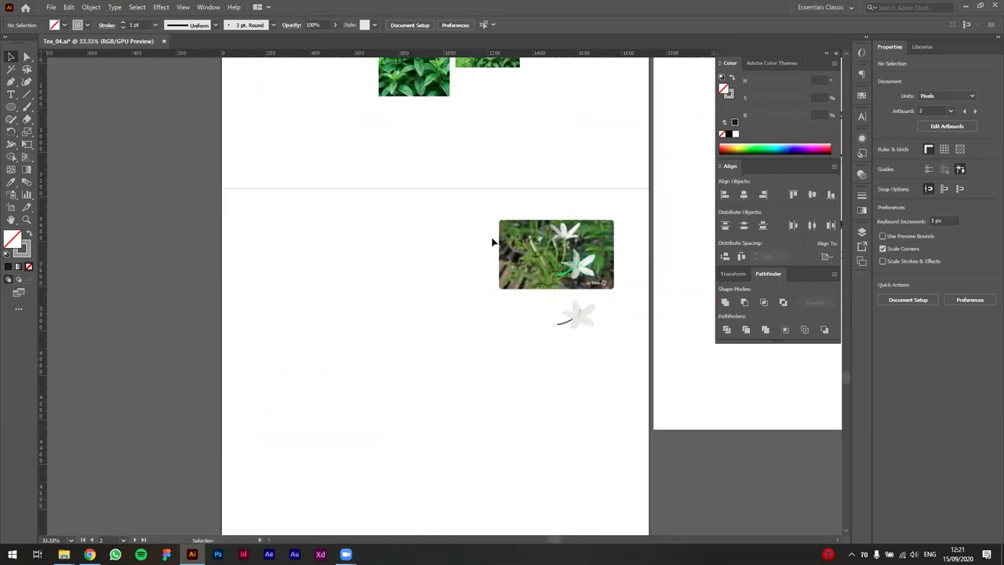
key("space")
left_click_drag(530, 255, 510, 267)
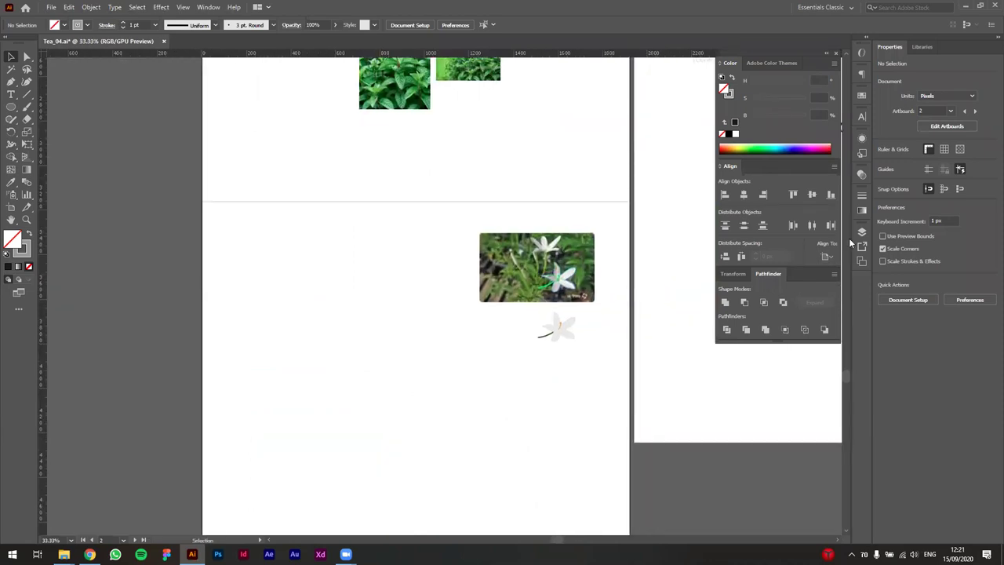
Place a copy of the jasmine photo beside the traced one and lock it in place
left_click(861, 233)
left_click(756, 138)
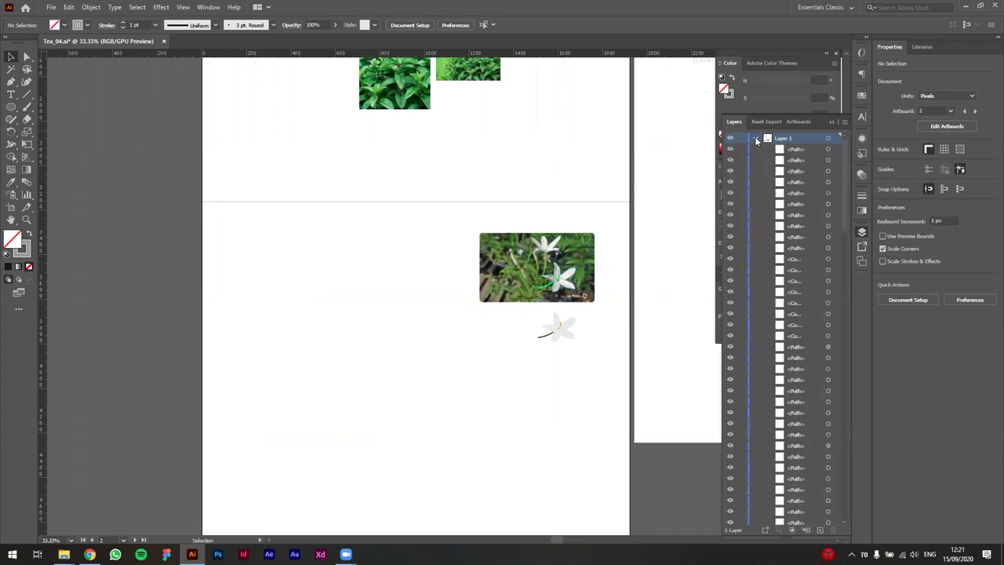
scroll(756, 269, "down", 10)
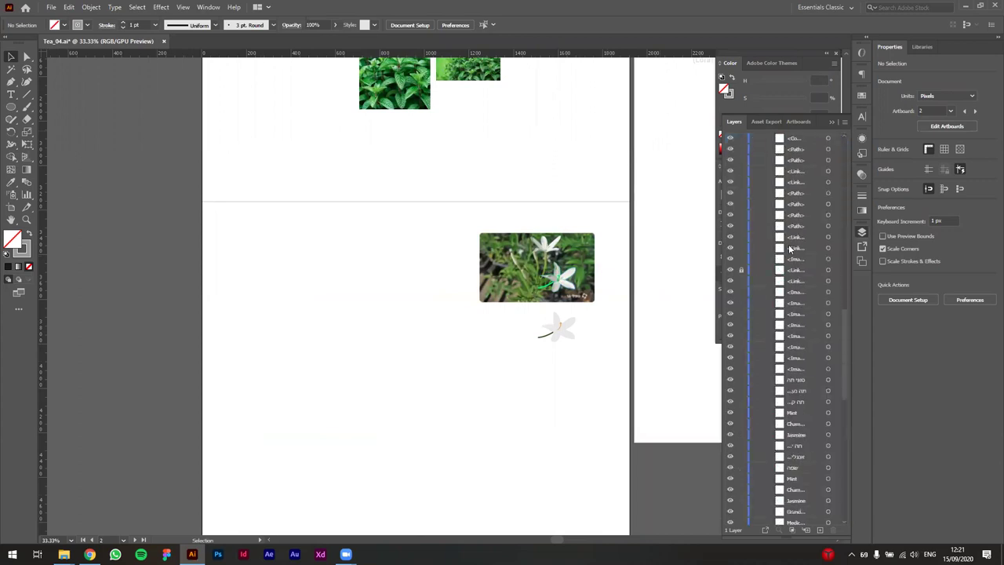
left_click_drag(522, 267, 337, 275)
scroll(383, 338, "up", 2)
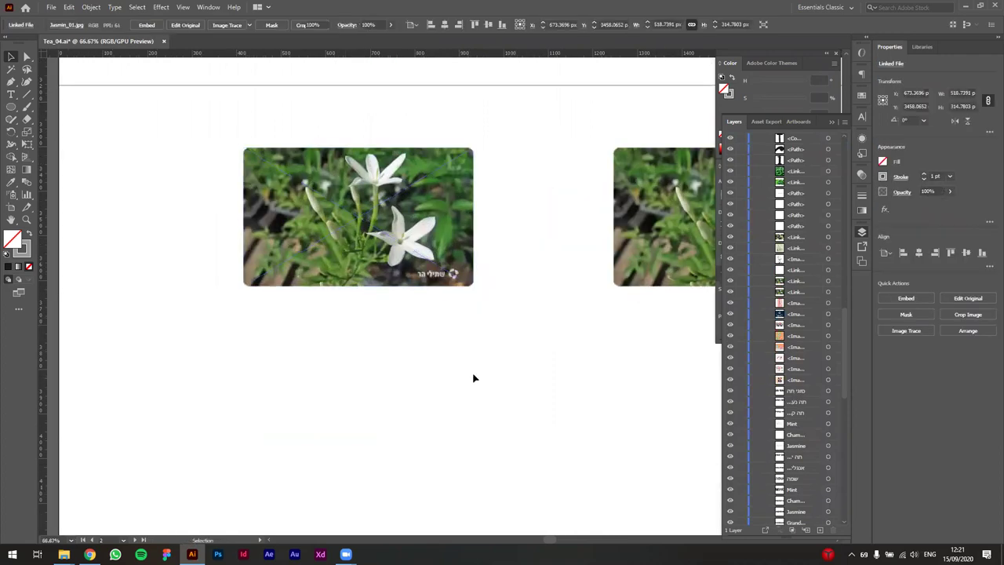
key("ctrl+2")
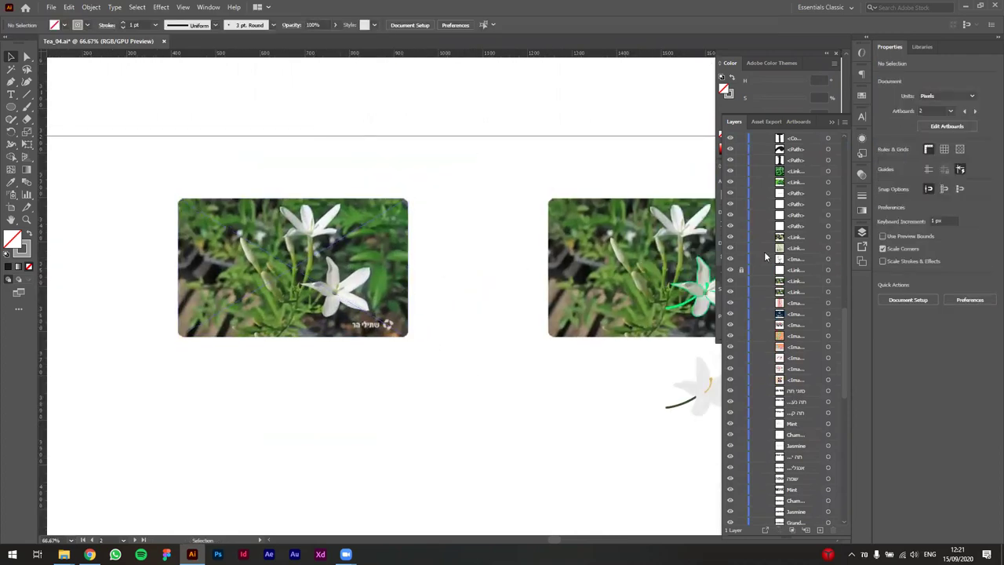
left_click(832, 122)
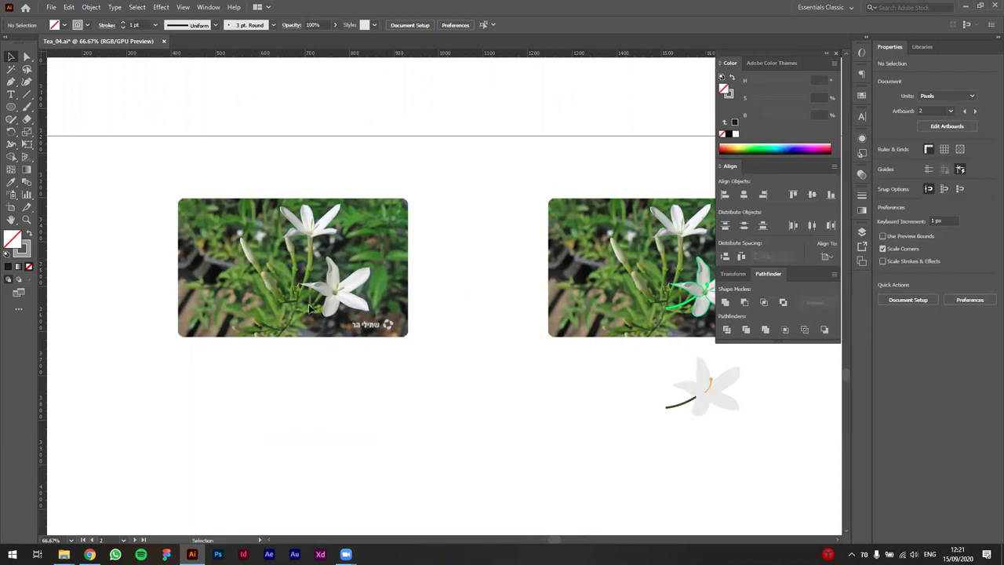
Examine the lower open jasmine flower in the copied photo and ready the Pen tool for tracing it
scroll(286, 285, "up", 2)
left_click_drag(410, 351, 485, 365)
scroll(521, 385, "down", 2)
scroll(407, 334, "up", 1)
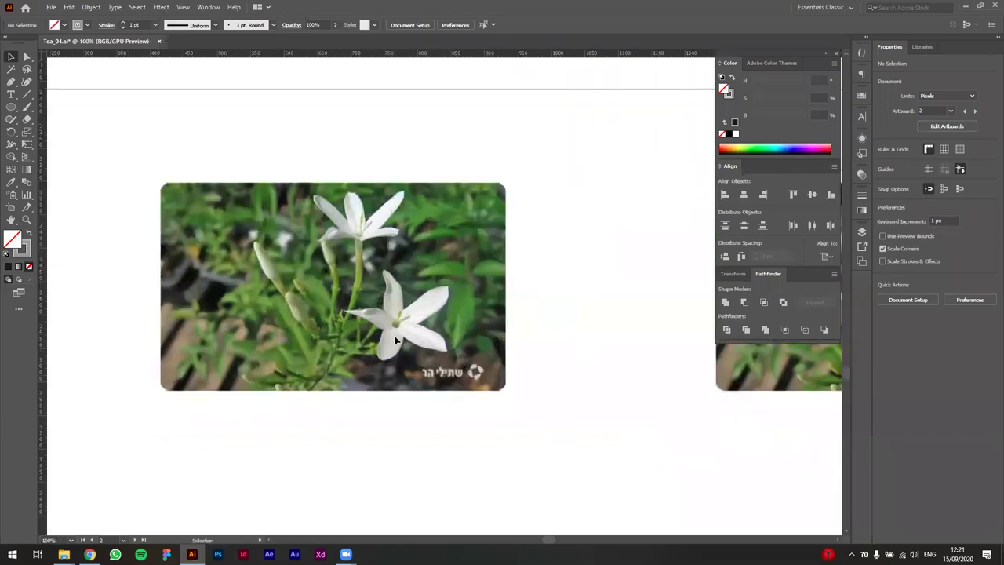
left_click_drag(384, 367, 390, 372)
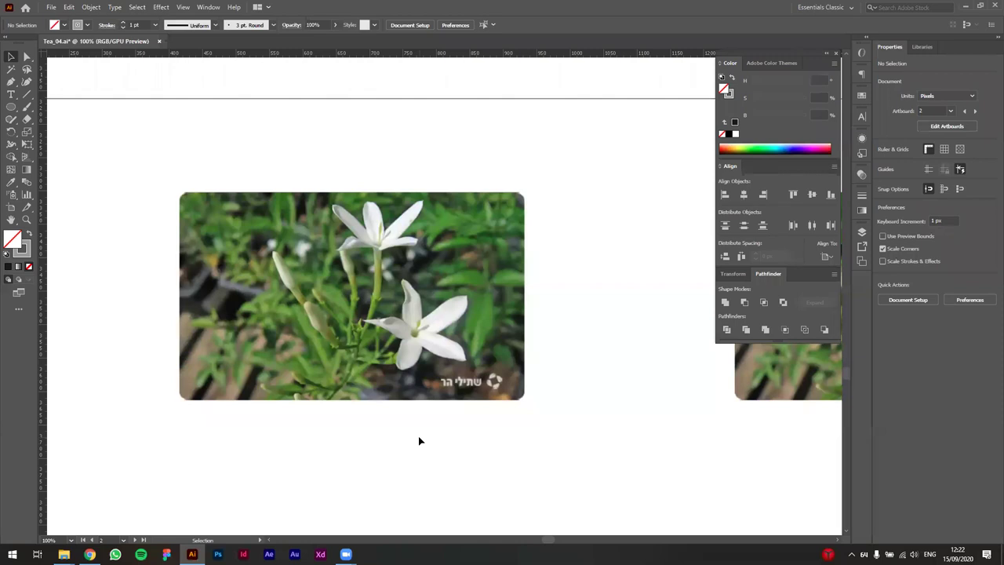
scroll(423, 395, "up", 2)
left_click_drag(470, 416, 507, 466)
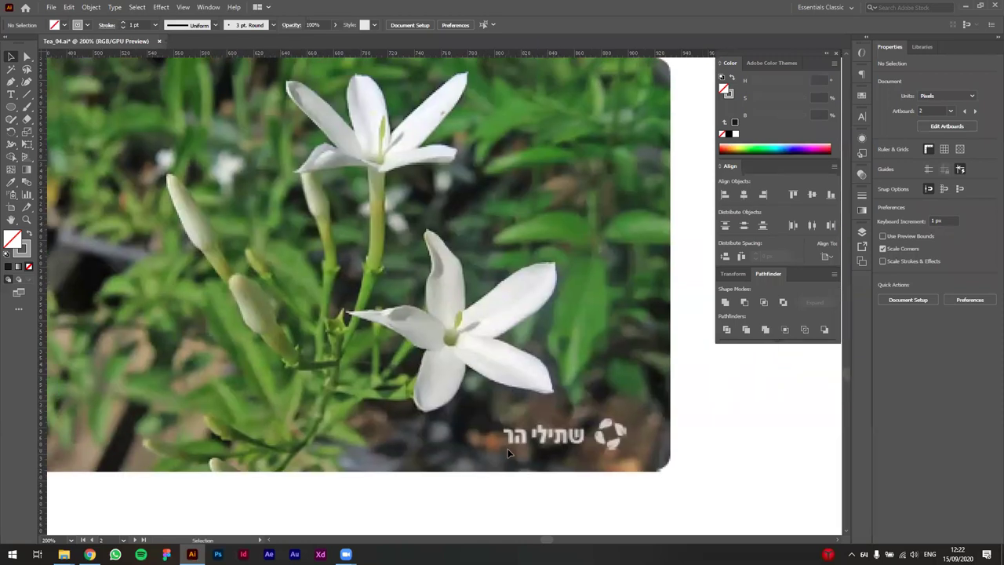
key("ctrl+minus")
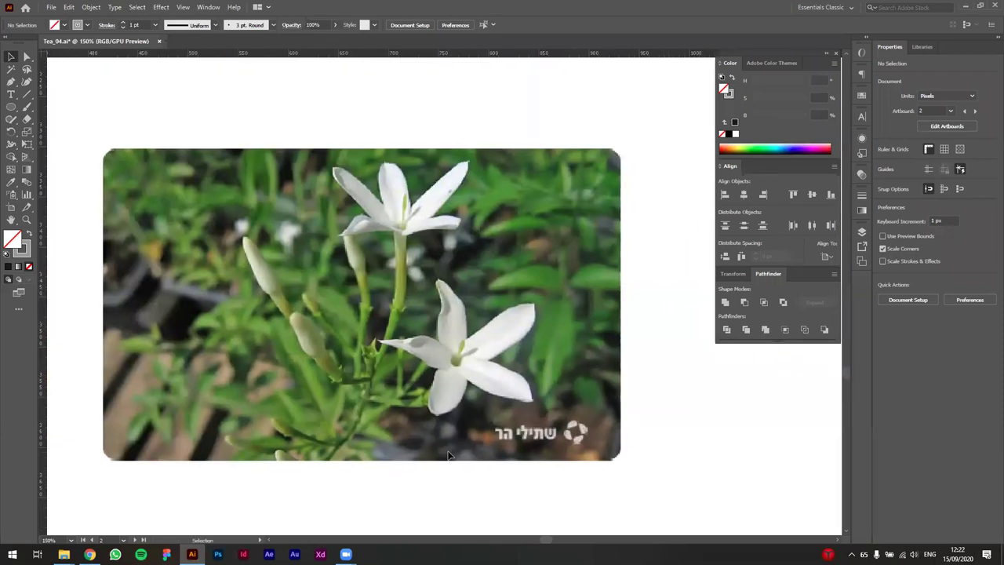
key("p")
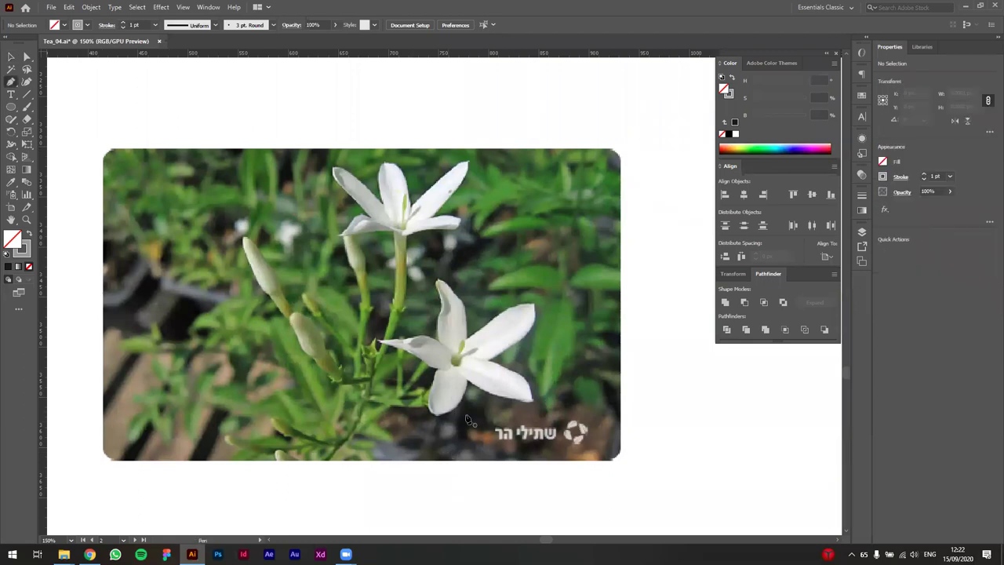
scroll(461, 401, "up", 1)
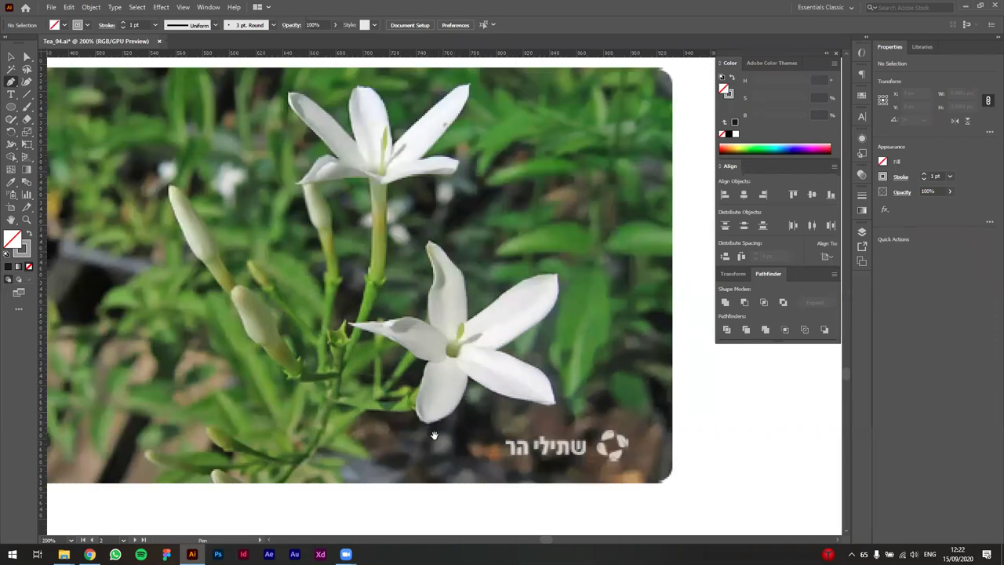
left_click_drag(433, 435, 458, 432)
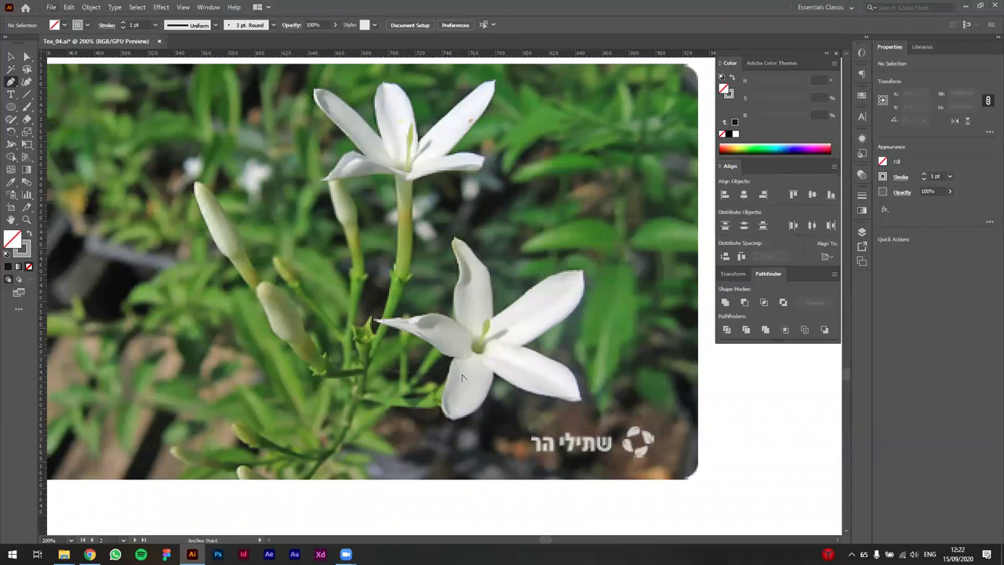
scroll(462, 377, "up", 1)
left_click(451, 349)
scroll(460, 399, "down", 1)
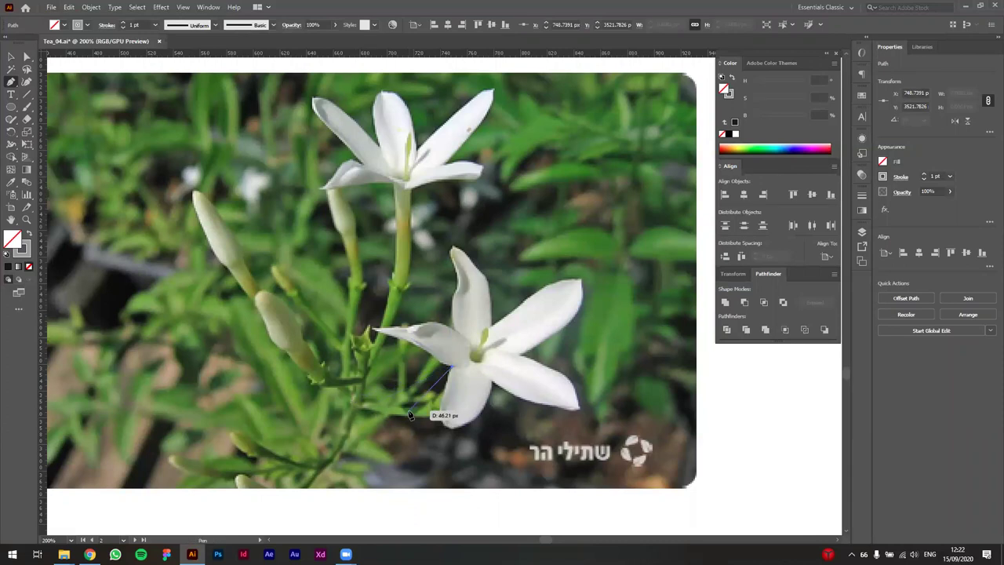
scroll(427, 403, "up", 1)
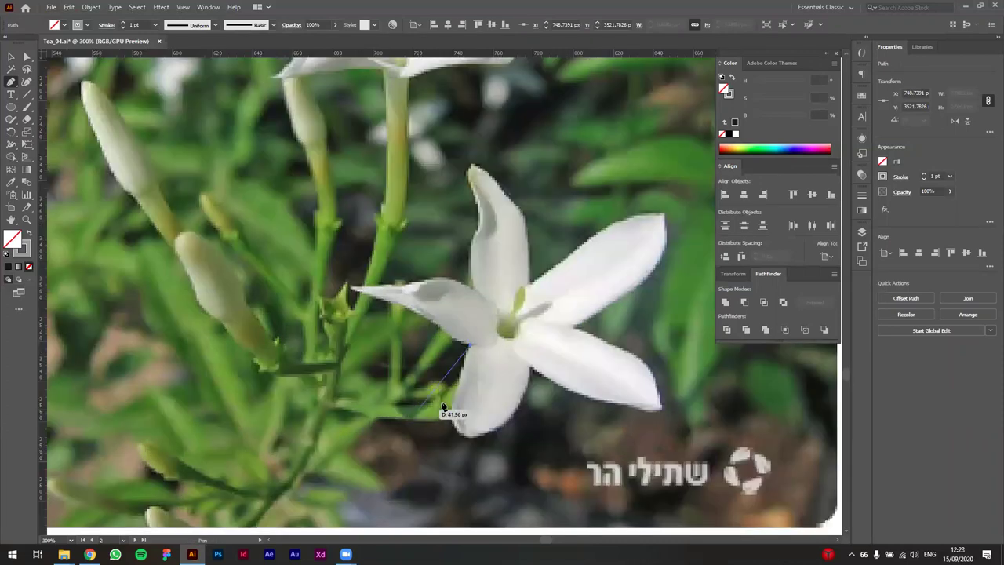
left_click(459, 397)
left_click_drag(459, 402, 459, 403)
key("x")
left_click_drag(783, 99, 810, 105)
key("ctrl+z")
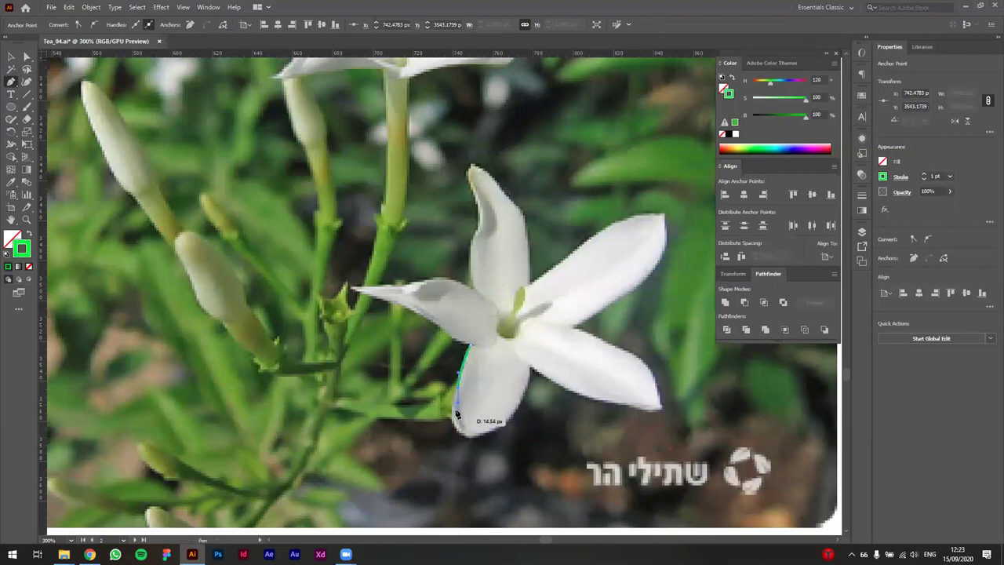
key("ctrl+shift+z")
key("ctrl+z")
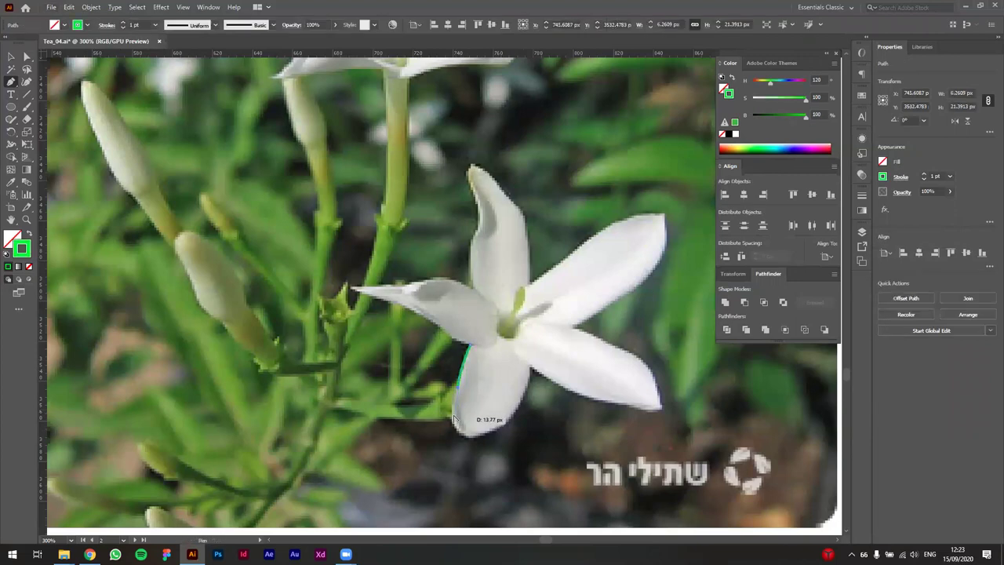
scroll(454, 416, "up", 1)
left_click(447, 425)
left_click(477, 447)
left_click_drag(477, 447, 508, 453)
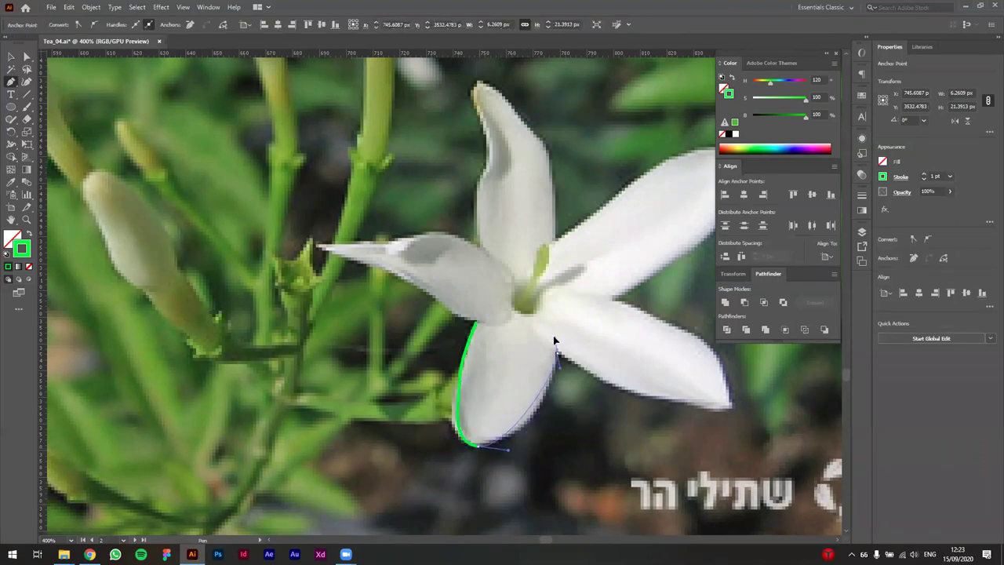
left_click_drag(556, 322, 562, 312)
key("ctrl+z")
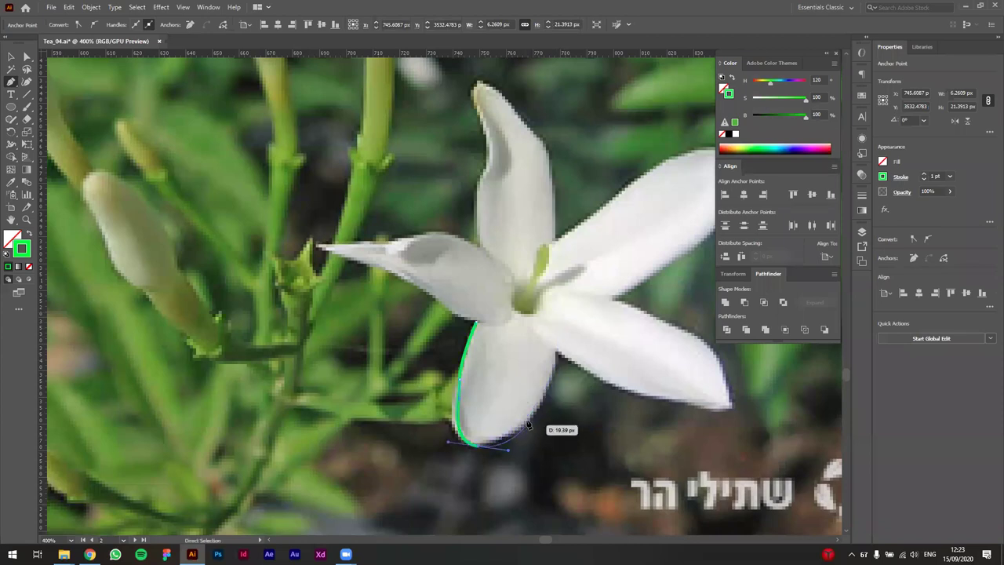
key("ctrl+z")
key("ctrl+z")
key("ctrl+z")
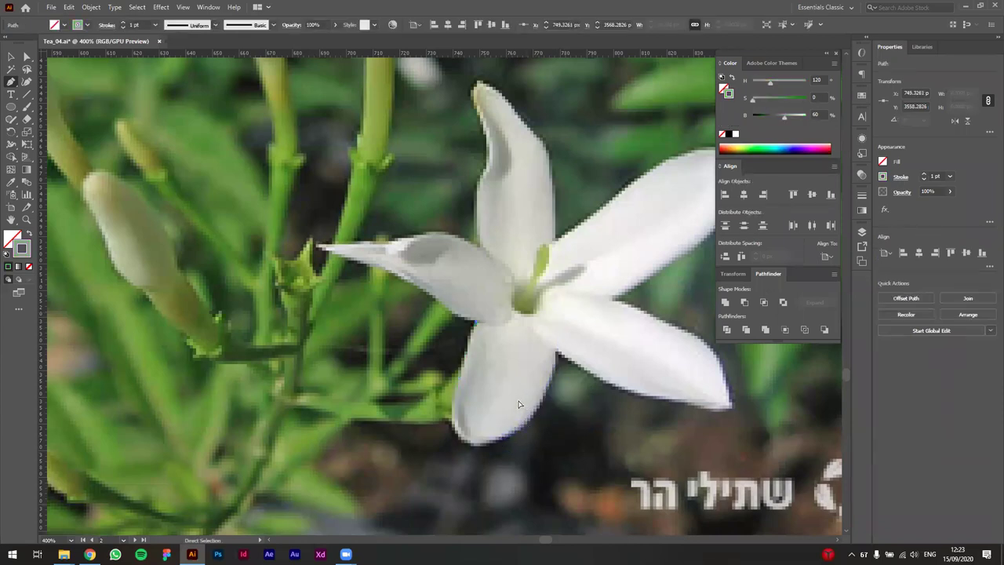
Start the flower outline at the base of the bottom petal with a bright green stroke of H 120, S 100, B 100
left_click_drag(475, 321, 479, 323)
mouse_move(775, 91)
left_mouse_down()
mouse_move(810, 97)
mouse_move(807, 115)
left_mouse_up()
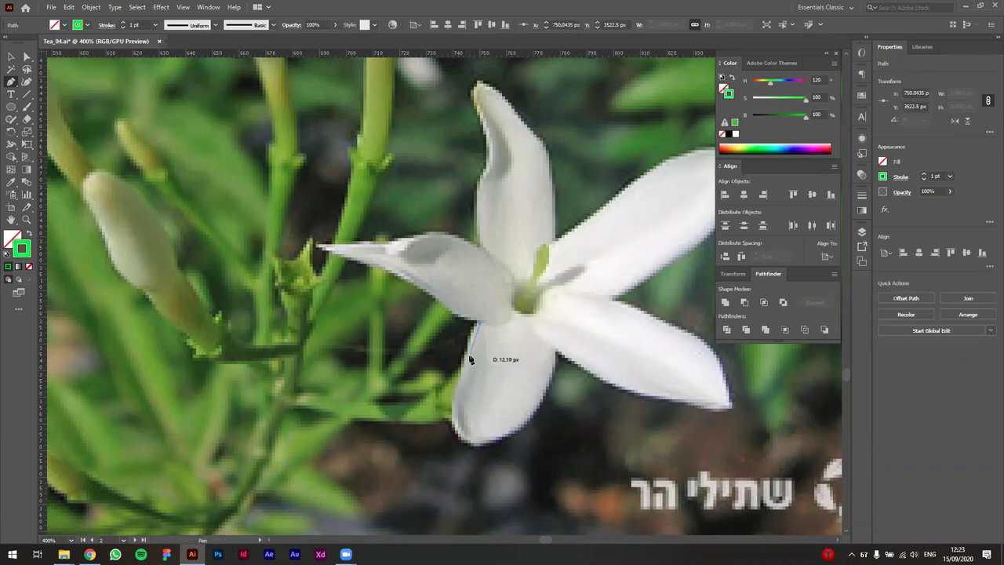
scroll(468, 364, "down", 1)
scroll(471, 364, "down", 1)
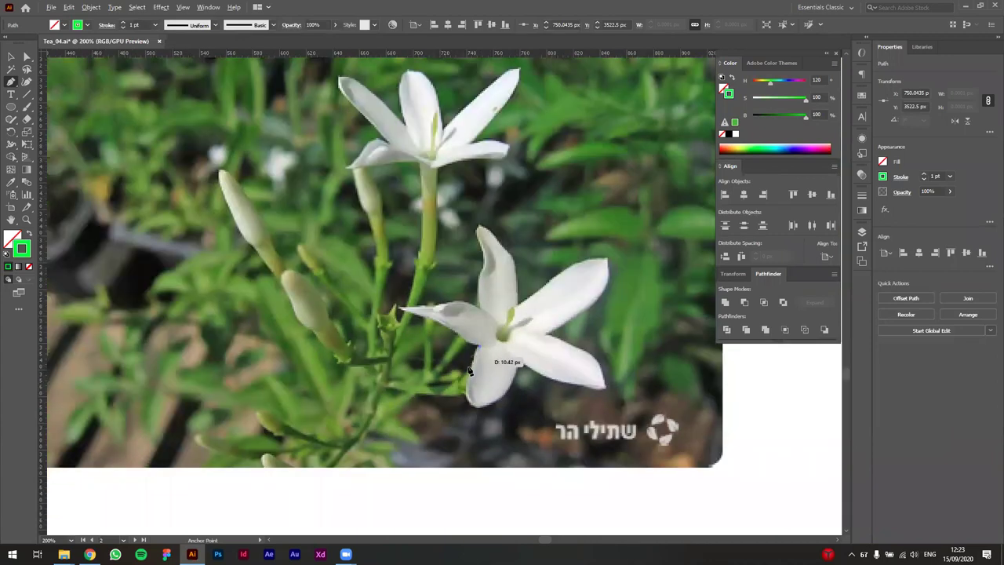
scroll(482, 363, "up", 2)
left_click_drag(478, 364, 476, 381)
scroll(474, 387, "down", 1)
scroll(475, 392, "up", 1)
scroll(474, 397, "down", 1)
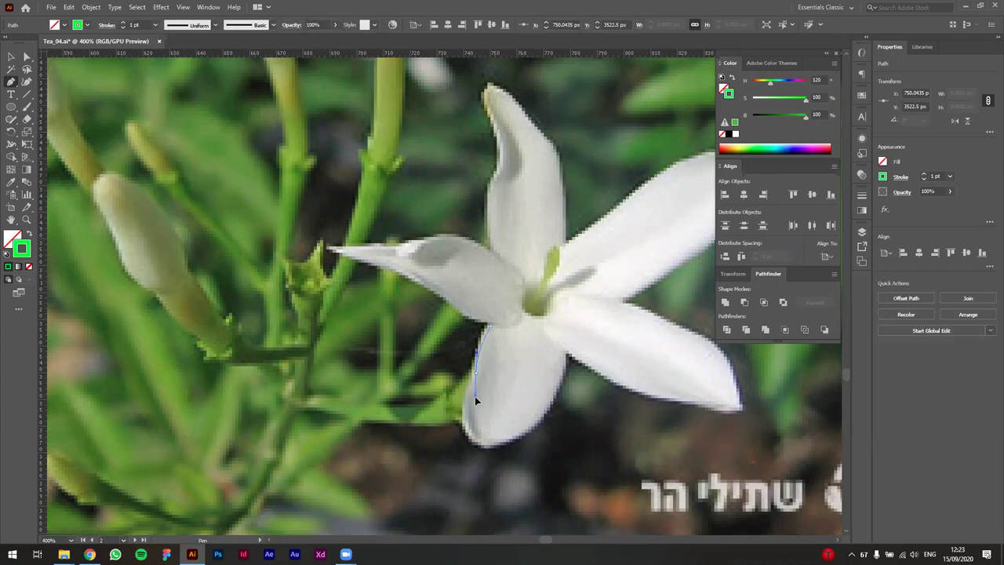
scroll(473, 399, "up", 1)
Trace the bottom petal with smooth Pen curves around its tip up to the notch beside the lower-right petal
left_click_drag(474, 400, 461, 430)
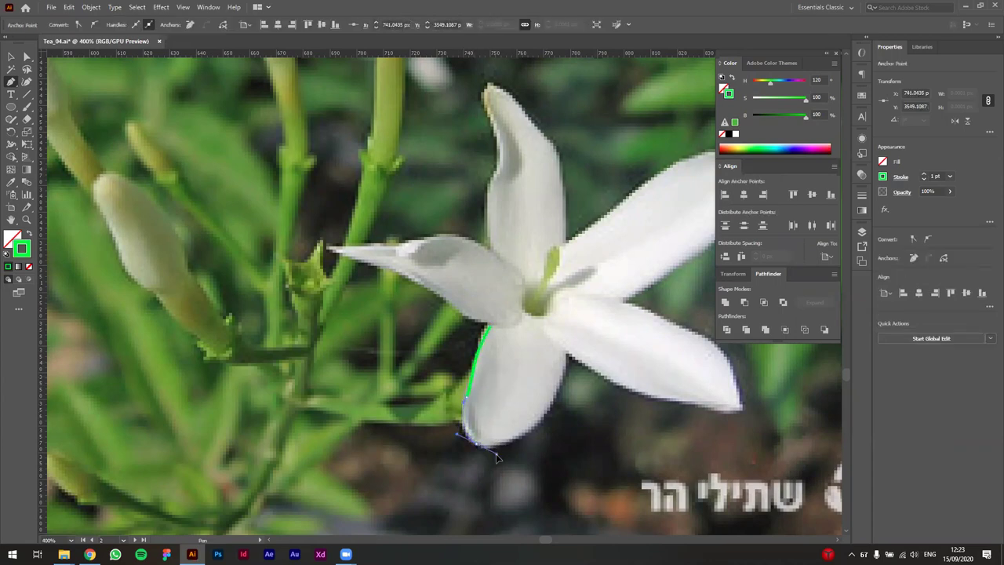
left_click_drag(499, 457, 496, 451)
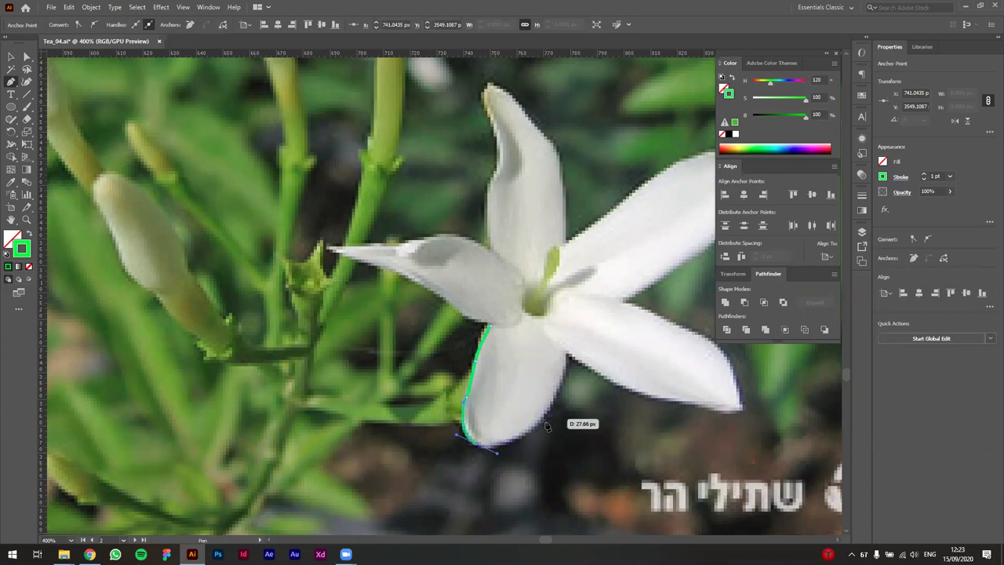
left_click_drag(550, 407, 569, 358)
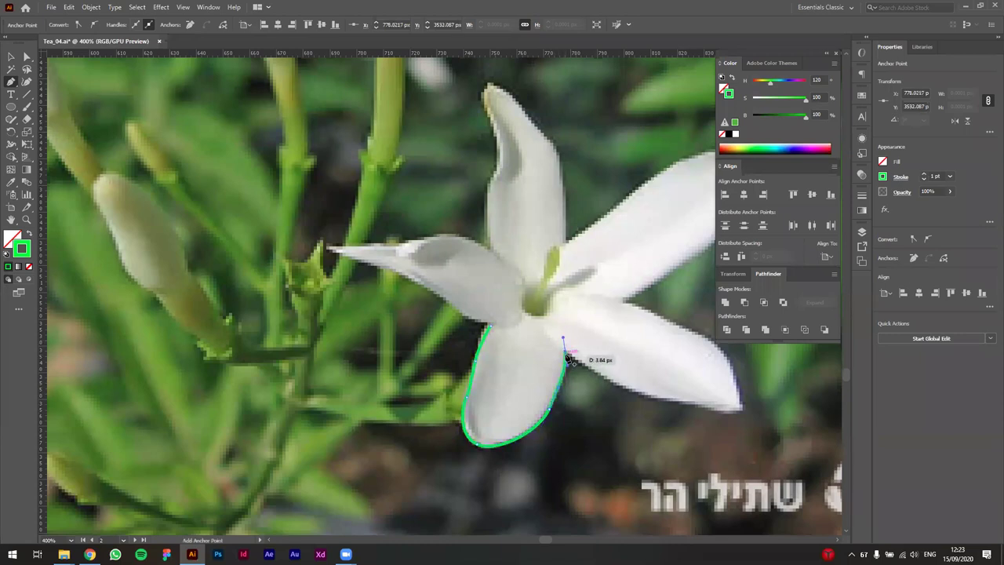
left_click(566, 351)
Continue the outline around the lower-right petal, with a sharp corner at its tip and at the next notch
left_click_drag(653, 423, 589, 404)
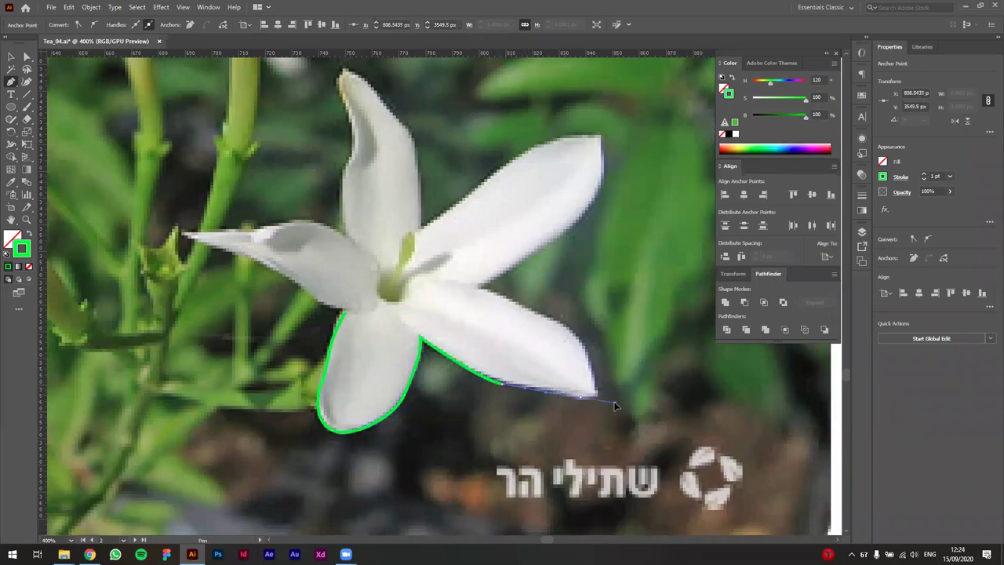
mouse_move(595, 394)
left_mouse_down()
mouse_move(604, 392)
mouse_move(560, 340)
mouse_move(573, 398)
mouse_move(589, 403)
mouse_move(557, 395)
mouse_move(601, 401)
mouse_move(541, 398)
mouse_move(592, 402)
left_mouse_up()
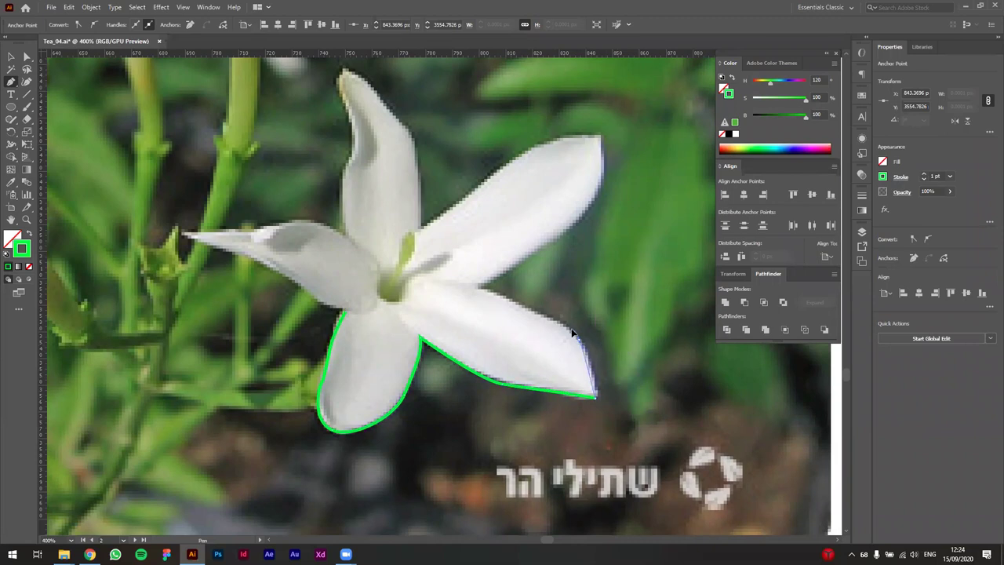
left_click_drag(468, 288, 469, 288)
left_click(480, 289)
Trace the upper-right petal around its pointed tip and back to a corner at the base of the top petal
left_click_drag(551, 255, 556, 217)
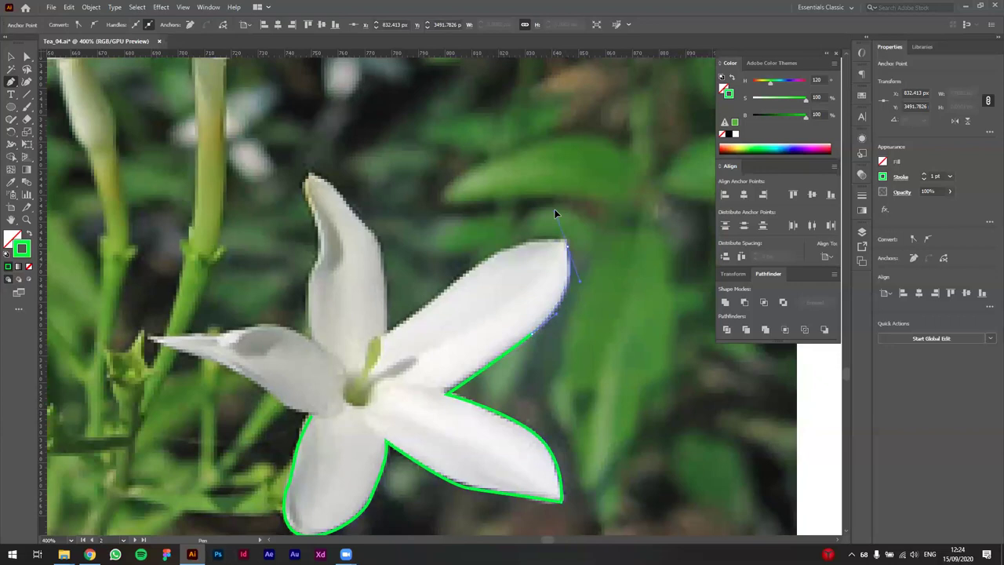
key("ctrl+z")
left_click_drag(568, 244, 569, 230)
mouse_move(566, 293)
left_mouse_down()
mouse_move(577, 283)
mouse_move(570, 276)
left_mouse_up()
left_click_drag(566, 241, 567, 237)
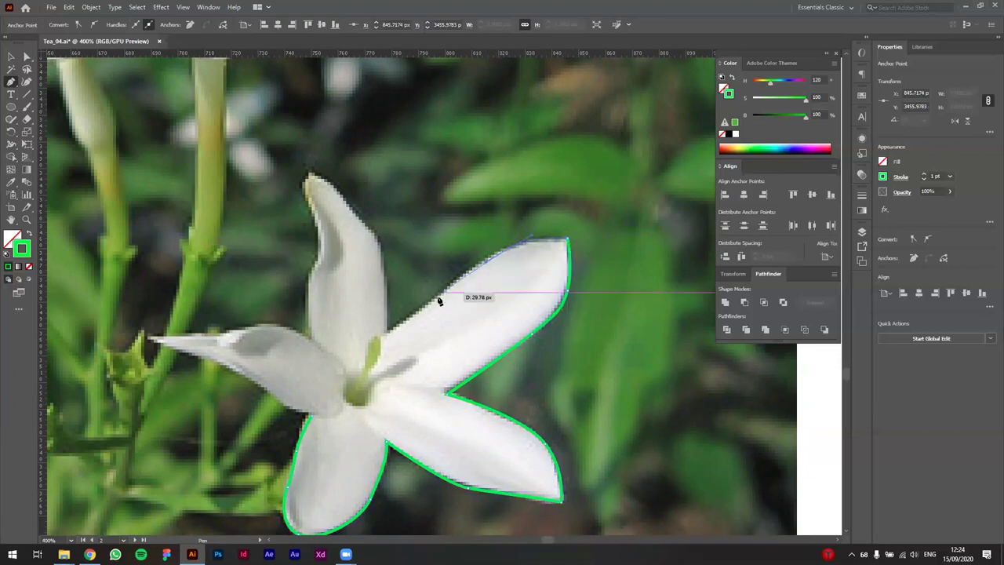
left_click(385, 335)
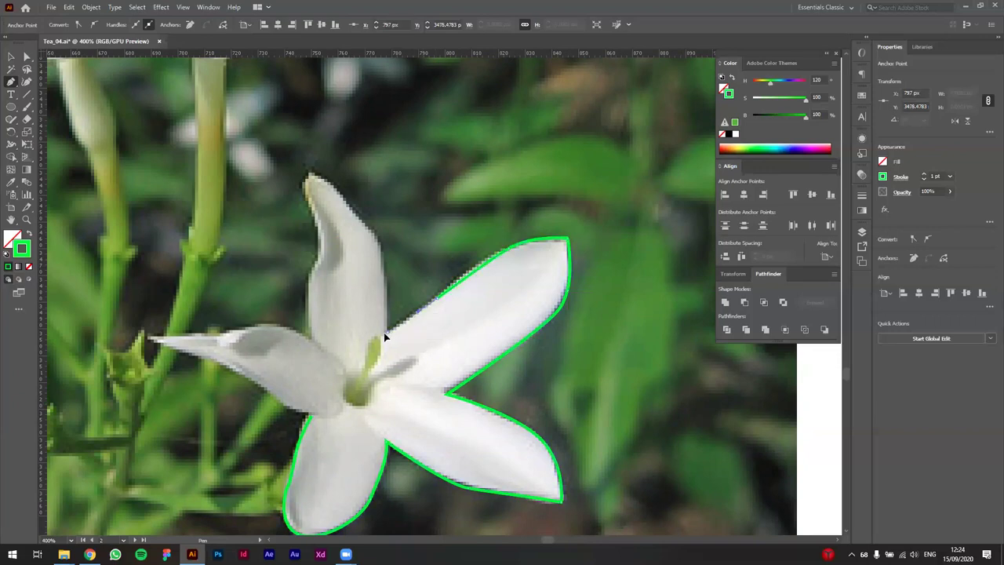
left_click(384, 333)
Trace the top petal over its curled tip and down along the wavy left edge
left_click_drag(367, 223, 363, 222)
left_click_drag(303, 284, 341, 326)
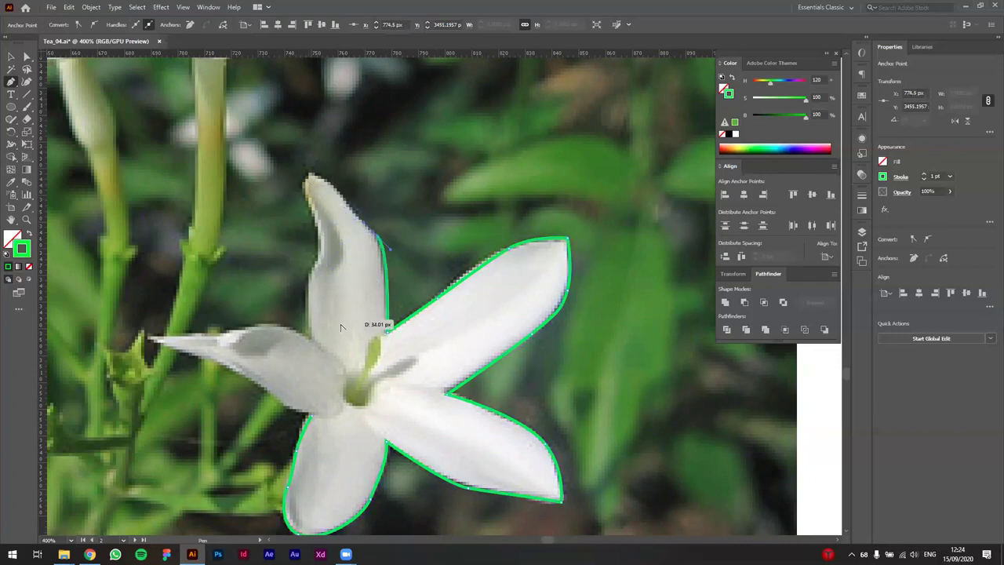
scroll(342, 327, "down", 3)
scroll(337, 309, "up", 1)
left_click_drag(311, 269, 332, 253)
scroll(311, 262, "up", 2)
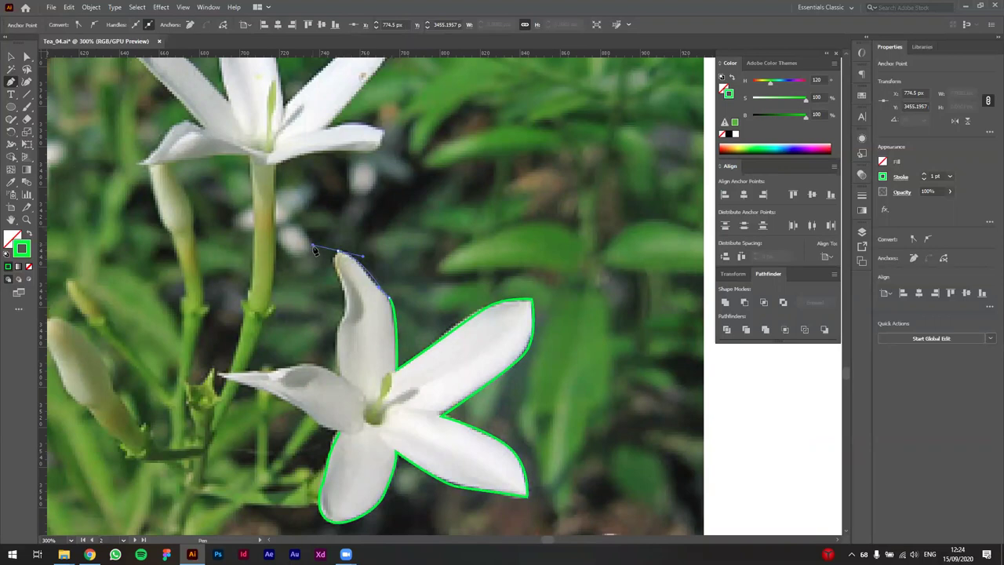
scroll(365, 272, "up", 1)
left_click_drag(345, 251, 318, 267)
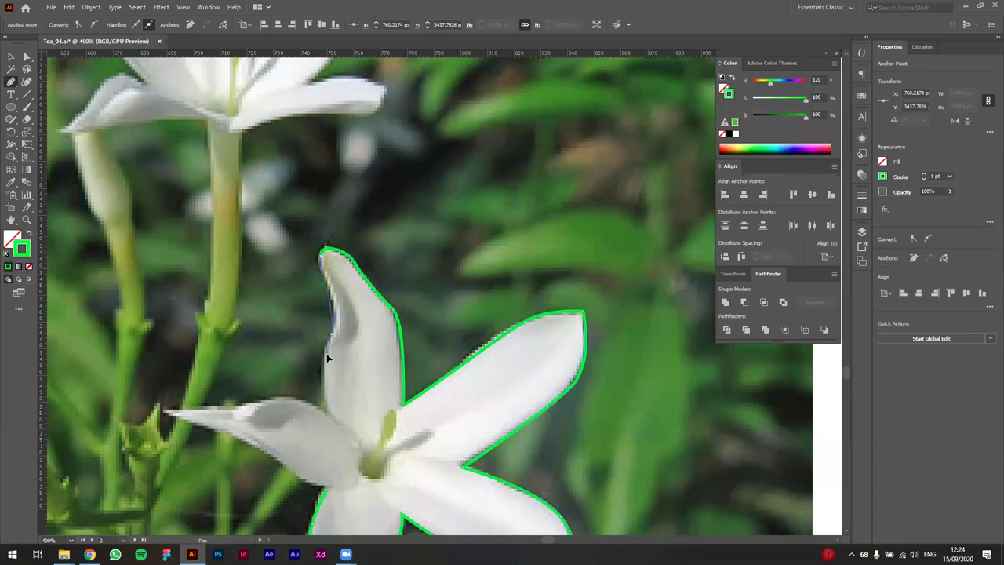
left_click_drag(325, 364, 320, 351)
key("ctrl+z")
left_click_drag(337, 331, 322, 349)
left_click(320, 352)
Trace the pointed left petal, close the flower outline at its starting point, and deselect it
left_click_drag(329, 422, 138, 414)
left_click(165, 410)
left_click_drag(235, 438, 278, 458)
left_click_drag(327, 492, 349, 493)
key("v")
scroll(365, 489, "down", 4)
left_click(452, 481)
scroll(447, 484, "up", 2)
left_click_drag(380, 469, 427, 421)
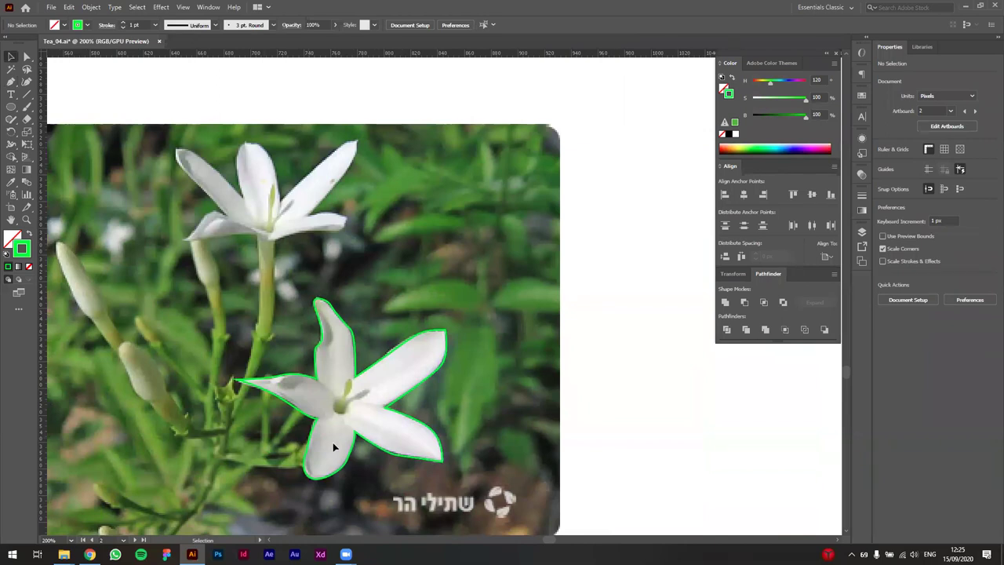
scroll(326, 445, "up", 1)
scroll(317, 448, "left", 1)
scroll(322, 445, "down", 1)
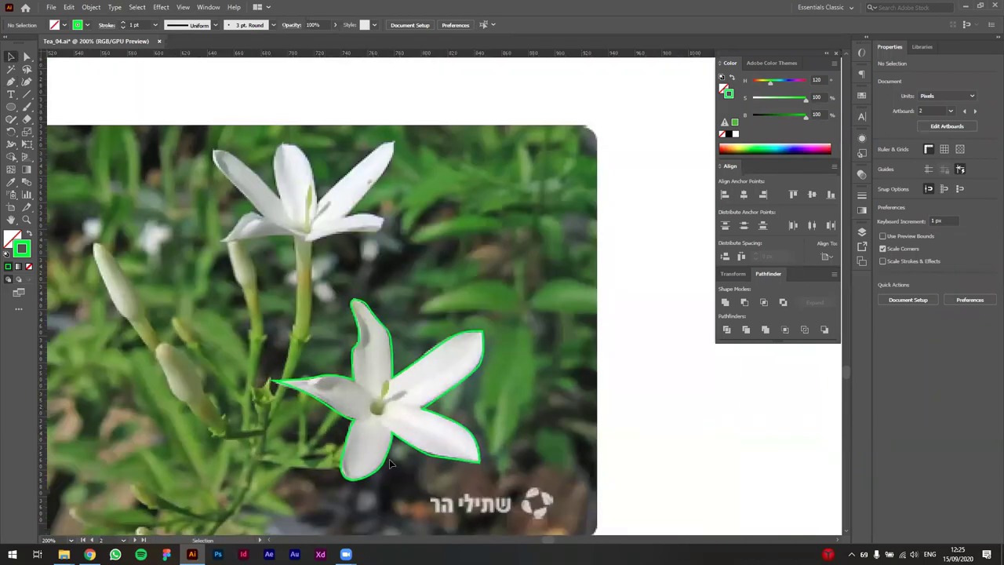
Draw a curved stamen line with the Pen tool from the flower's centre to the base of the top petal
scroll(279, 432, "up", 2, "alt")
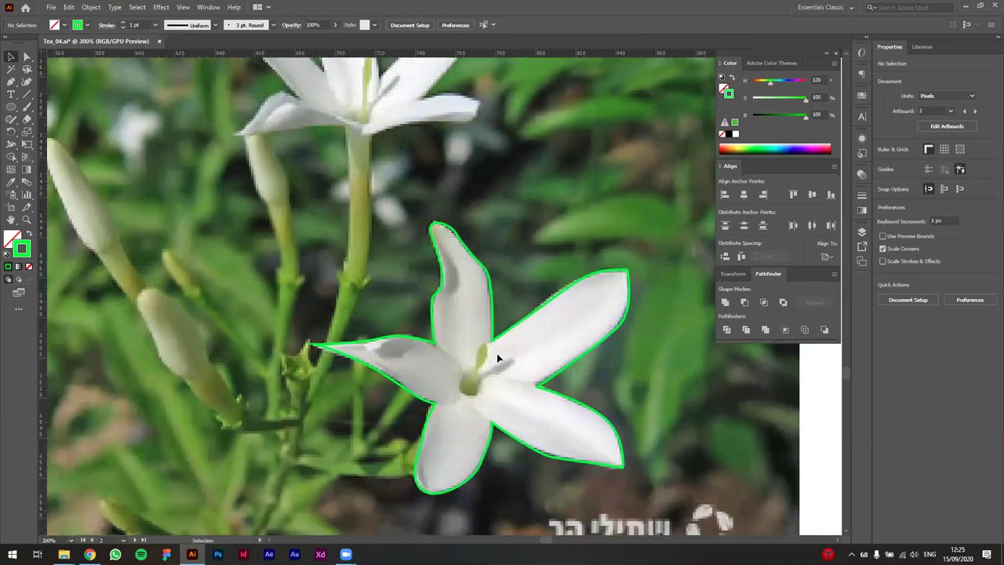
scroll(455, 387, "down", 2, "alt")
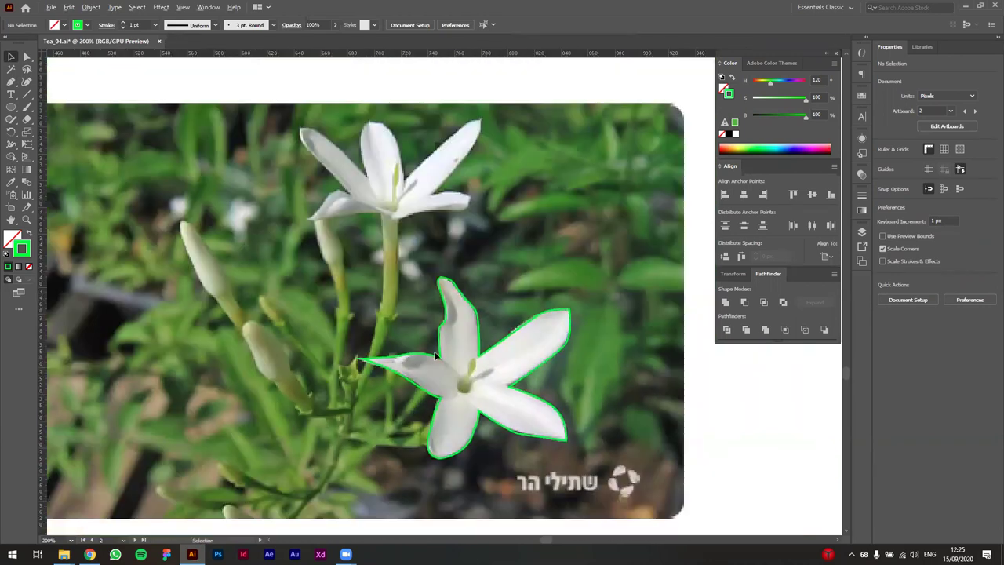
scroll(400, 219, "down", 1, "alt")
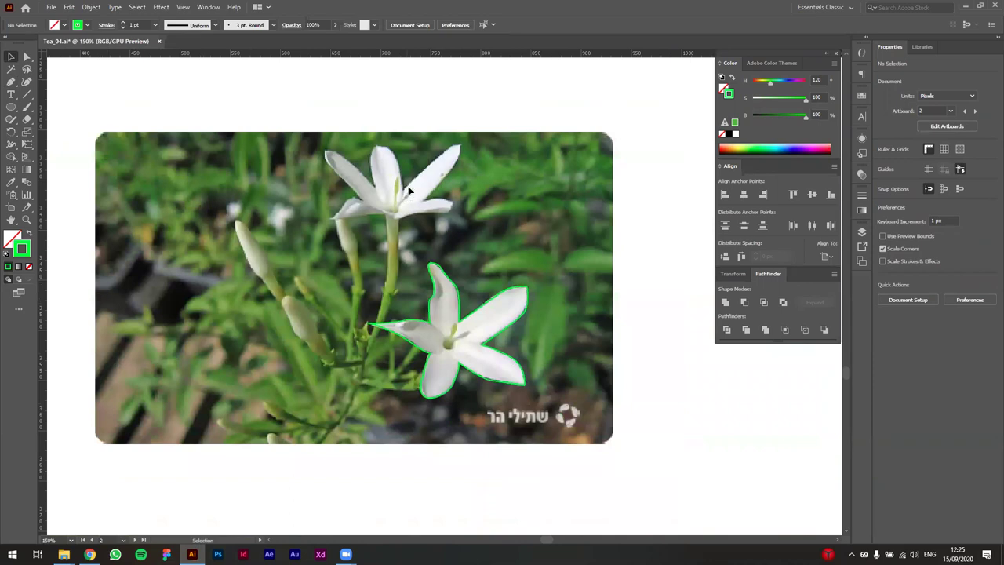
scroll(466, 360, "up", 2, "alt")
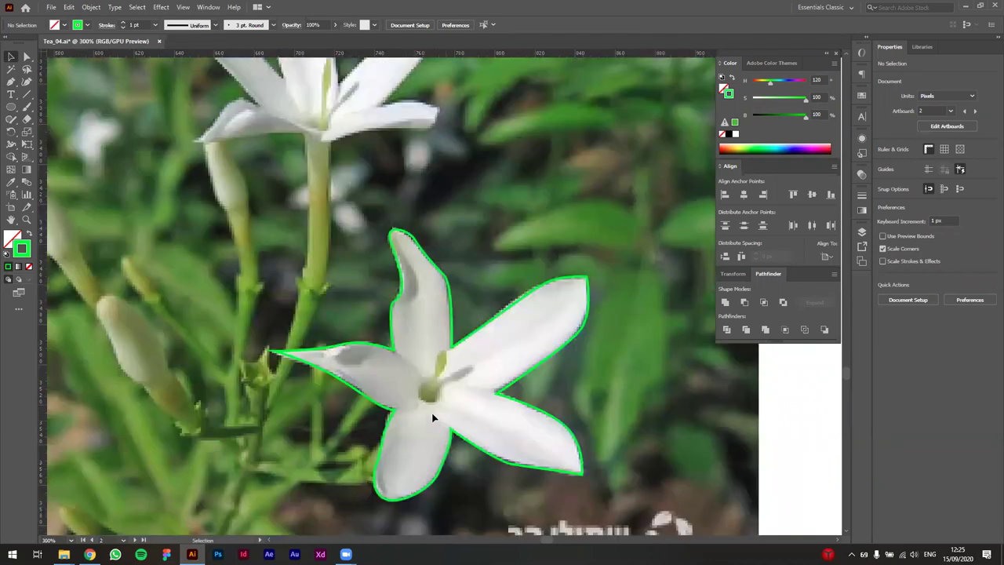
scroll(430, 424, "up", 1, "alt")
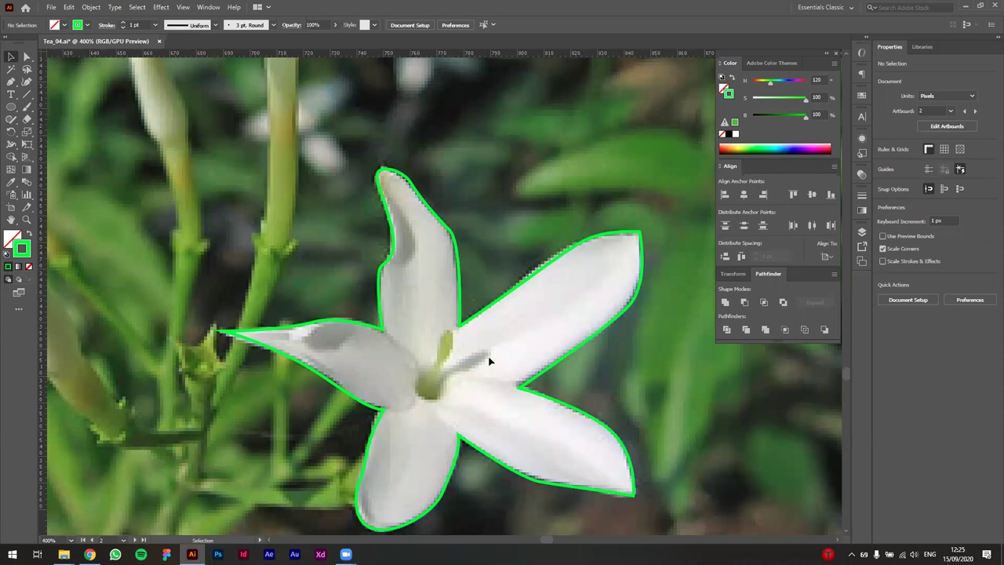
key("p")
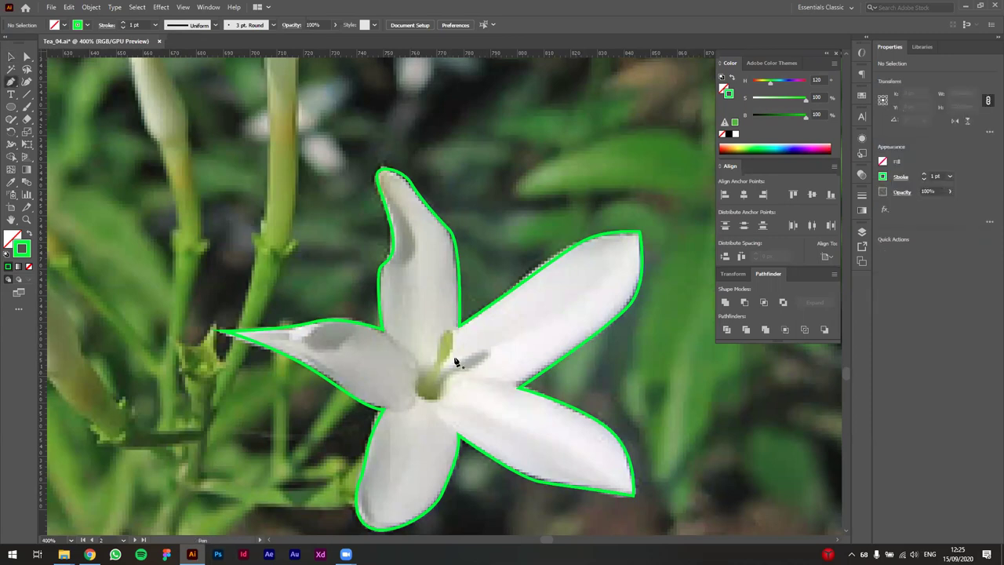
left_click(424, 390)
left_click_drag(449, 332, 449, 302)
key("v")
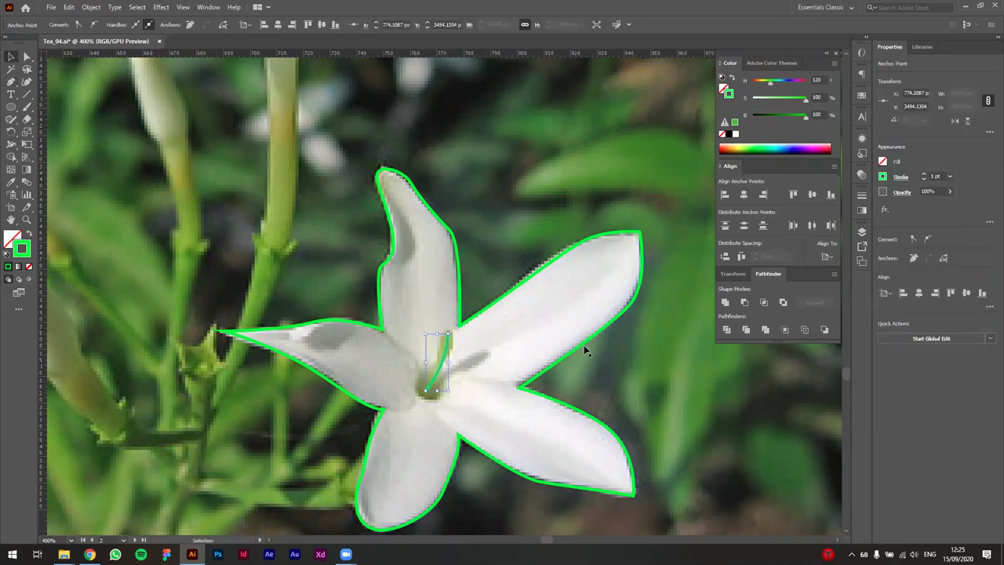
left_click(901, 179)
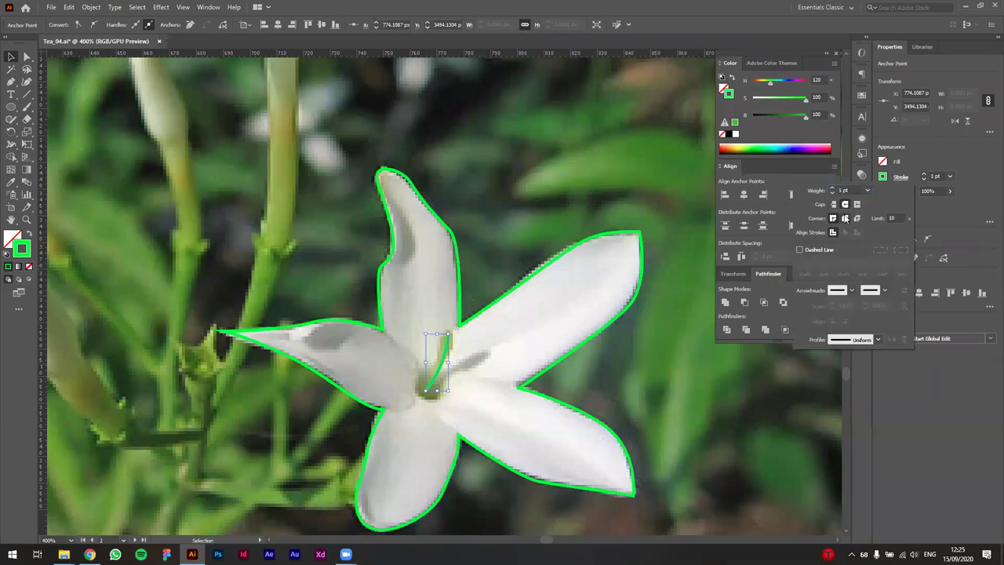
left_click(899, 180)
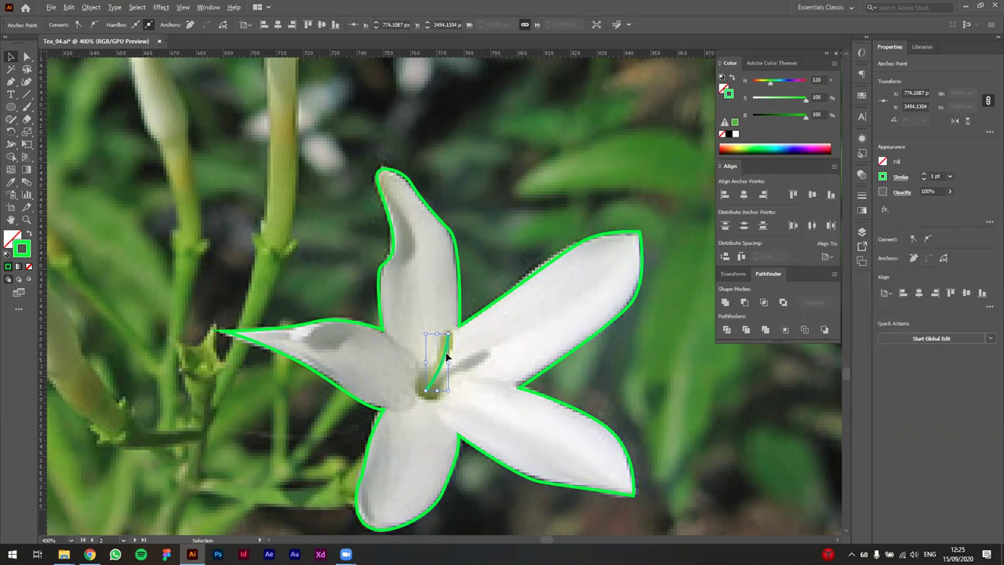
Widen the stamen line's upper end to about 2.9 px with the Width tool
scroll(446, 352, "up", 2)
scroll(452, 338, "up", 1)
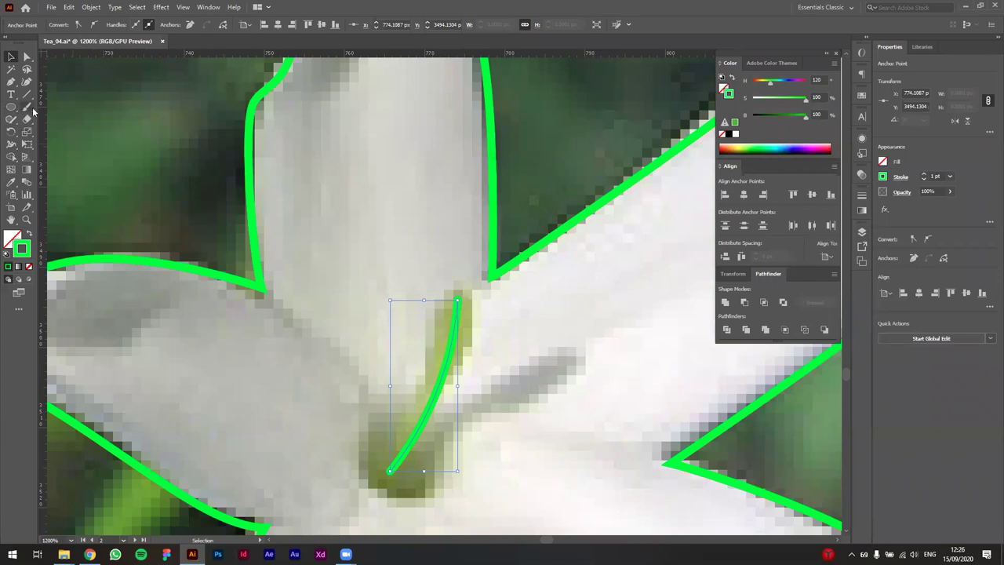
key("shift+w")
left_click_drag(11, 147, 29, 148)
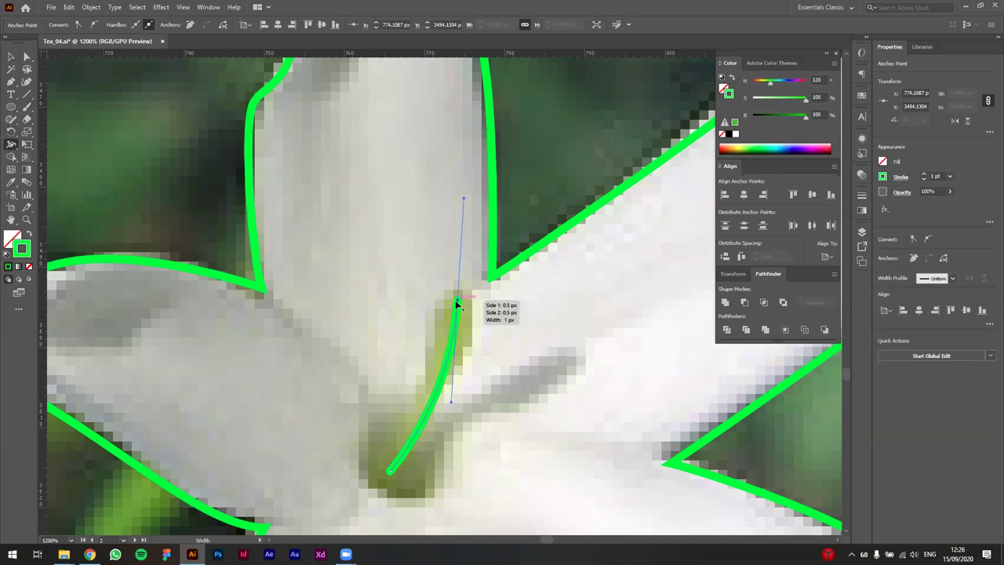
left_click_drag(456, 300, 471, 298)
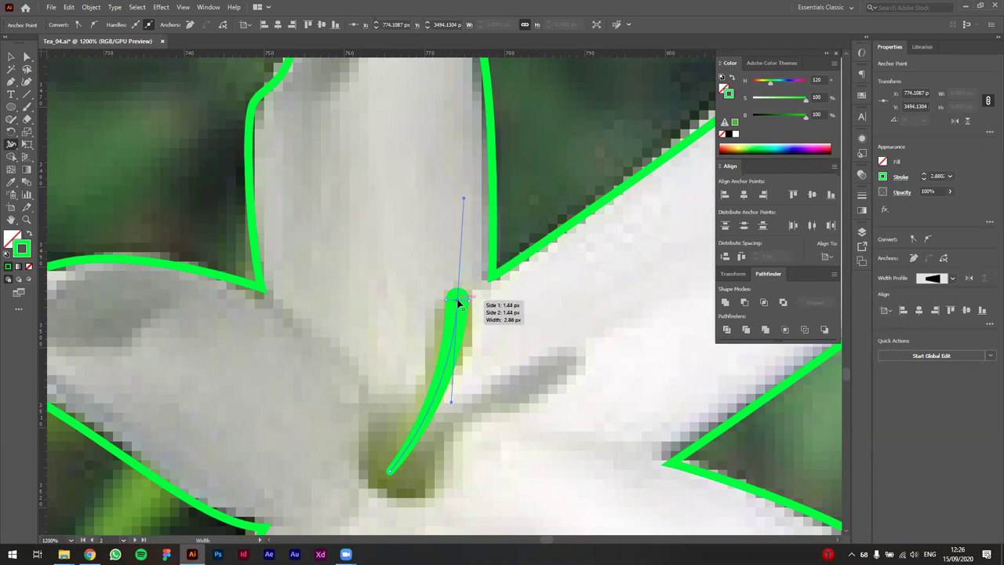
Redo the stamen's tip width at about 2.6 px, narrow the stalk just below the tip, and deselect it
key("Delete")
mouse_move(456, 299)
left_mouse_down()
mouse_move(475, 297)
mouse_move(452, 303)
left_mouse_up()
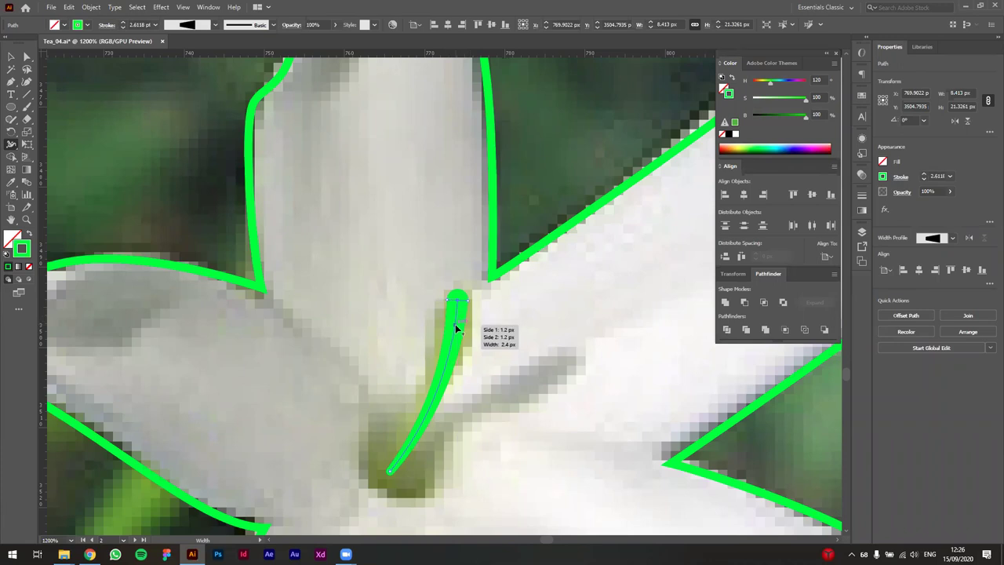
left_click_drag(447, 323, 450, 326)
key("v")
left_click(548, 407)
scroll(543, 405, "down", 1)
scroll(542, 407, "down", 1)
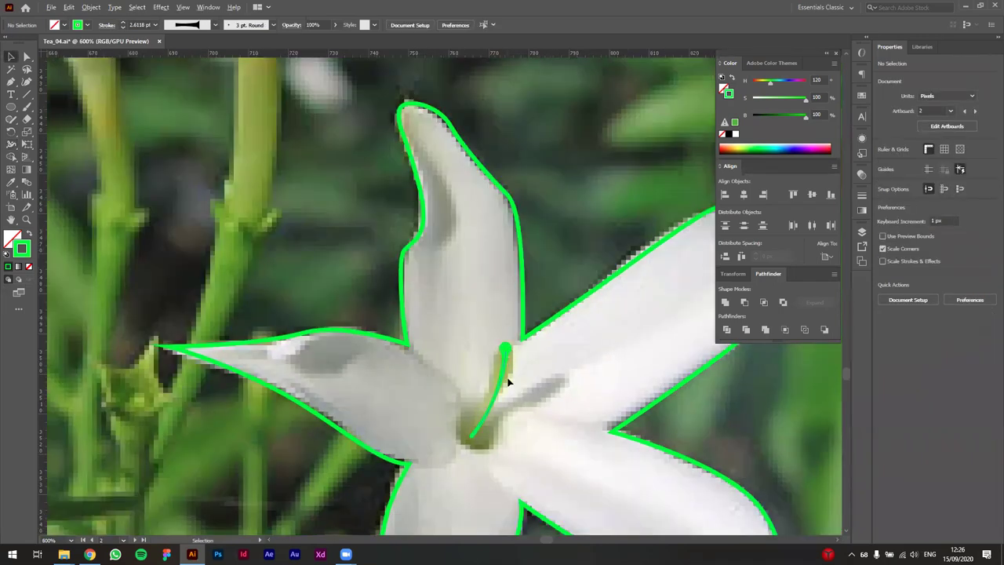
Enlarge the stamen's rounded tip to a width of about 3.3 px
scroll(506, 392, "up", 2)
left_click(515, 318)
scroll(515, 310, "up", 1)
key("a")
left_click(496, 282)
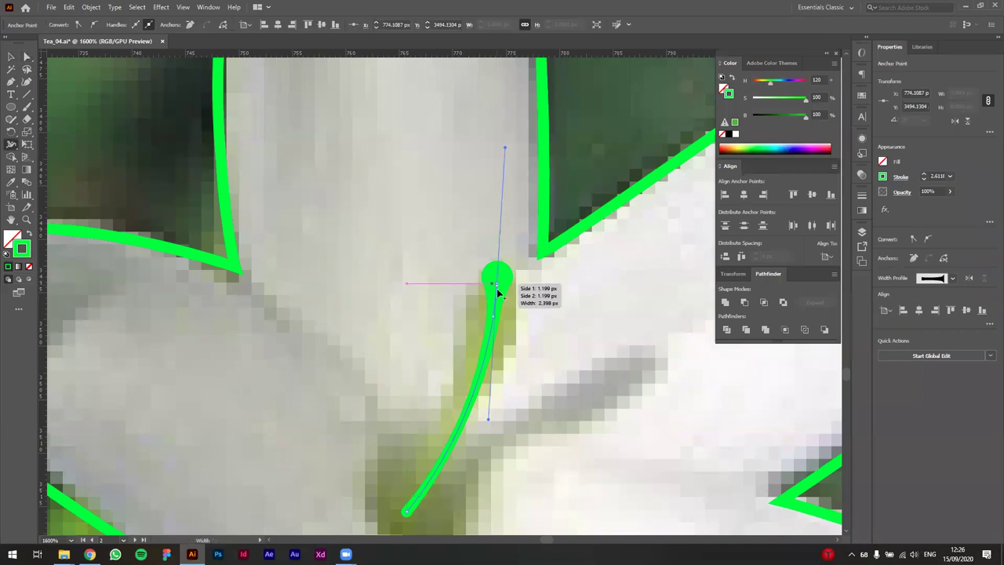
left_click_drag(496, 283, 519, 290)
key("v")
key("shift+w")
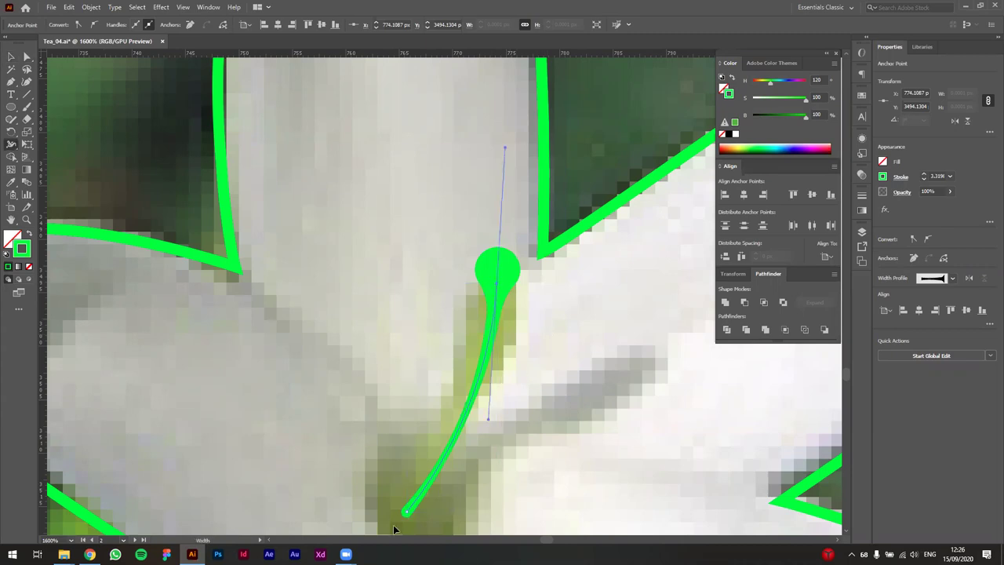
Narrow the stamen's lower end to about 0.67 px at the flower's centre and deselect it
left_click_drag(411, 517, 407, 513)
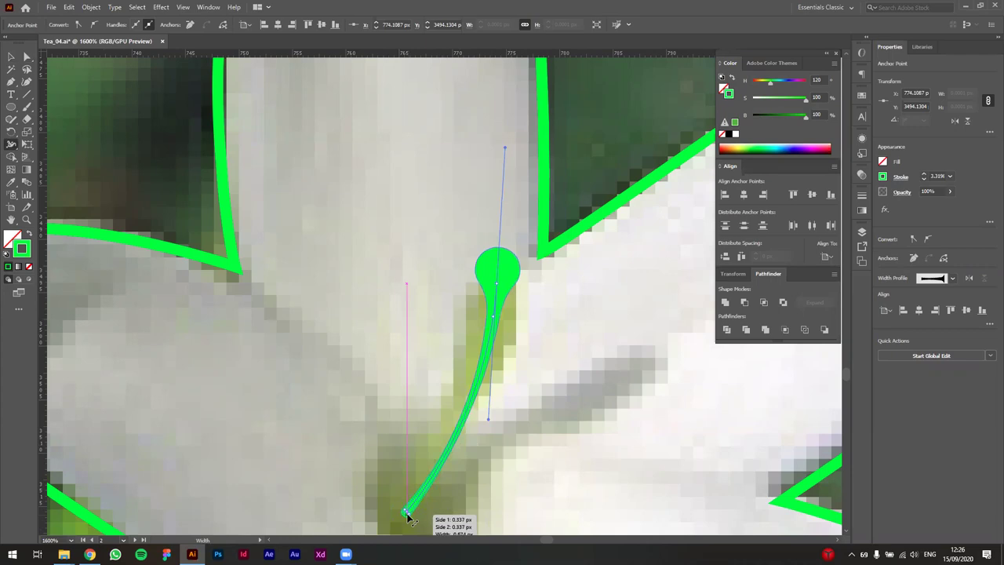
key("v")
left_click(553, 431)
scroll(564, 432, "down", 3)
left_click_drag(616, 474, 530, 410)
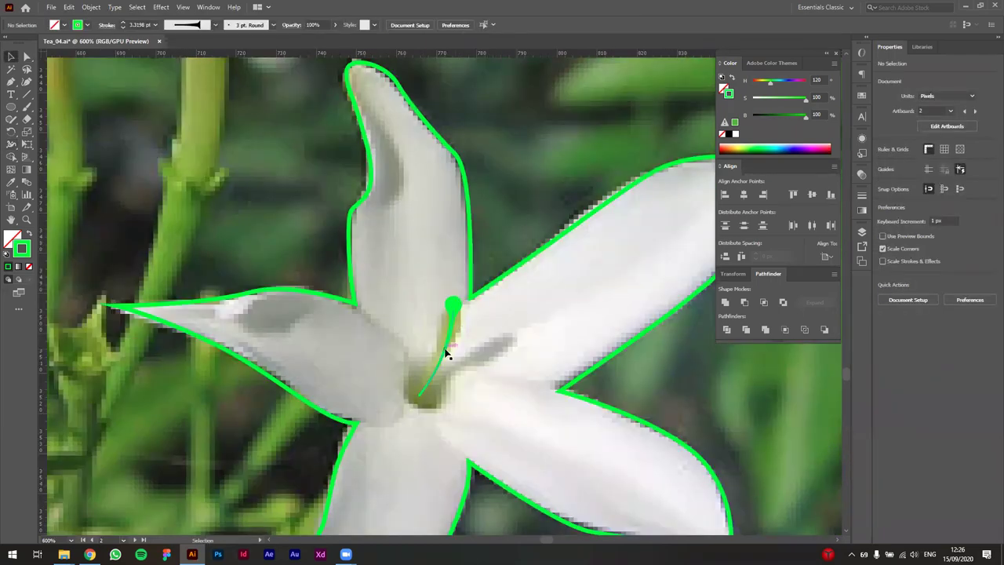
Draw a short curve along the left petal's upper inner edge, from the notch beside the top petal towards the centre
scroll(471, 361, "up", 2)
scroll(502, 366, "down", 3)
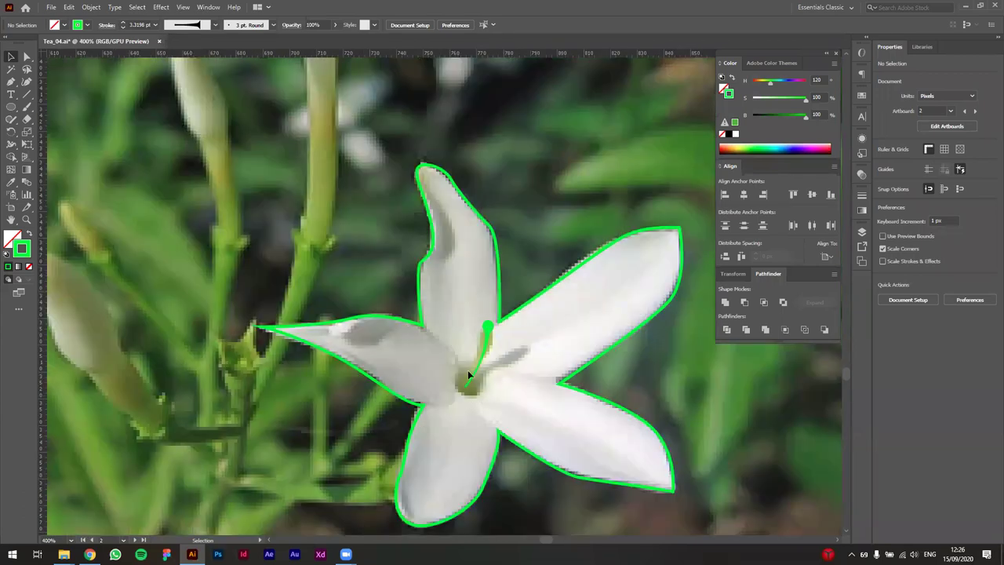
scroll(474, 384, "up", 1)
scroll(468, 380, "down", 4)
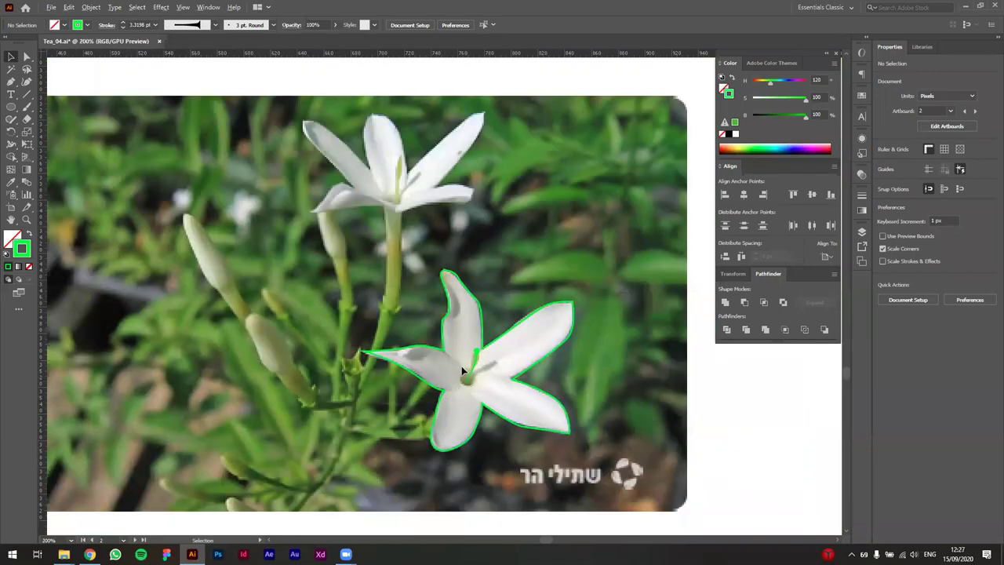
scroll(463, 367, "up", 2)
key("p")
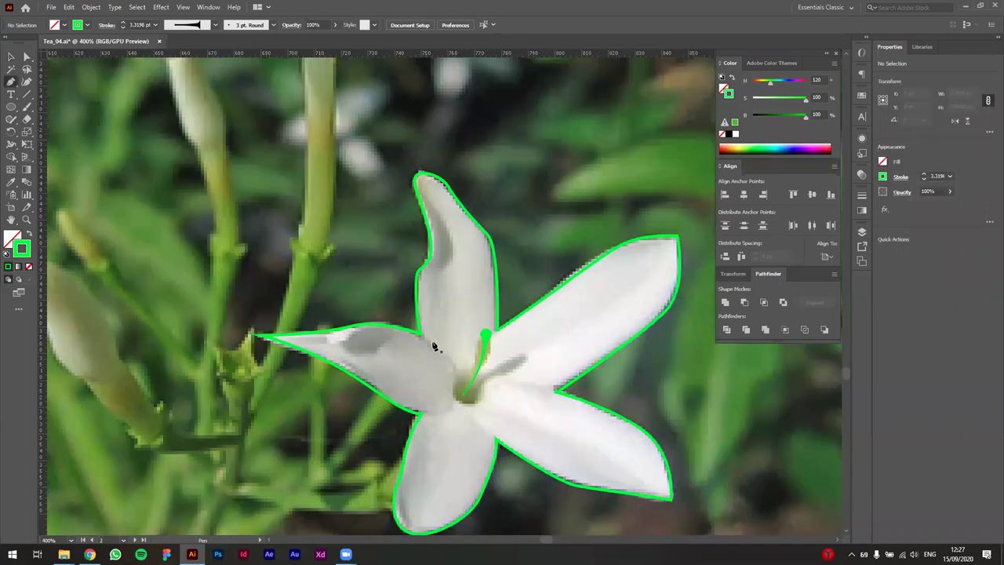
left_click_drag(428, 341, 448, 346)
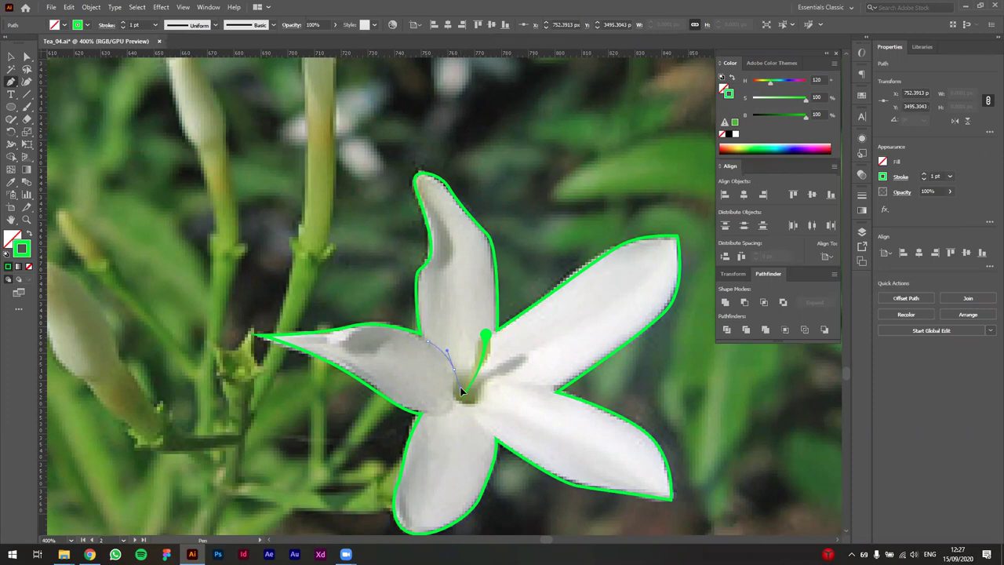
left_click(461, 390)
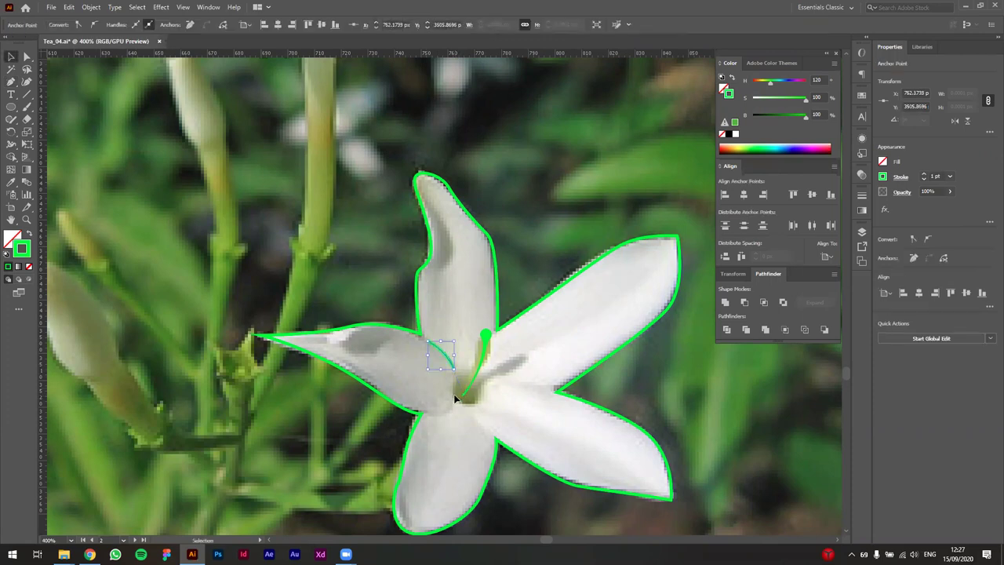
Add a short curve along the left petal's lower inner edge, from the bottom petal's notch towards the centre
left_click(429, 417)
left_click_drag(454, 399, 456, 386)
left_click(456, 390)
key("v")
Draw a short dividing line between the bottom and lower-right petals, running towards the flower's centre
key("p")
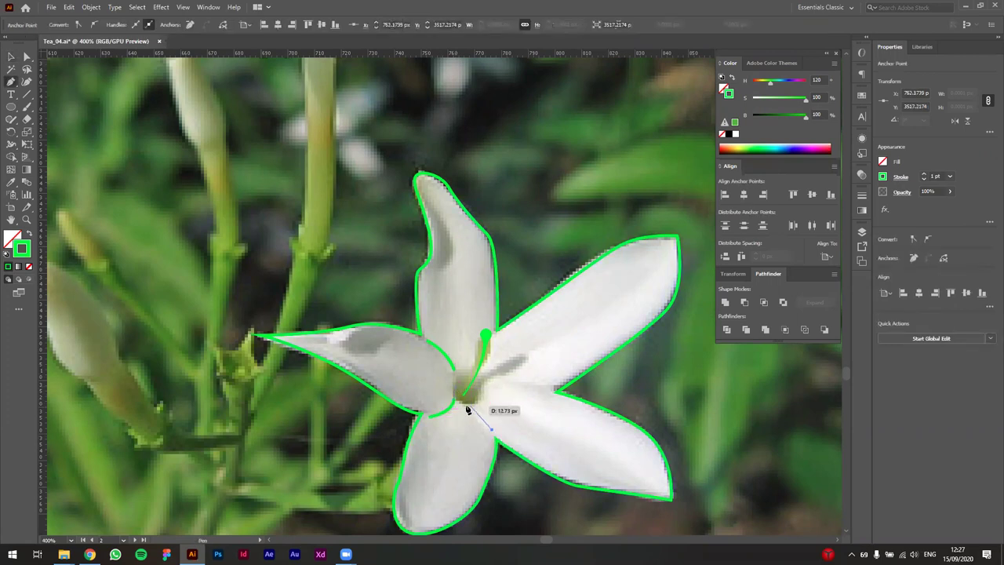
left_click(464, 396)
left_click_drag(462, 396, 466, 403)
key("v")
left_click(521, 428)
Trace a short curve from the notch between the two right petals along the lower-right petal's upper inner edge
key("p")
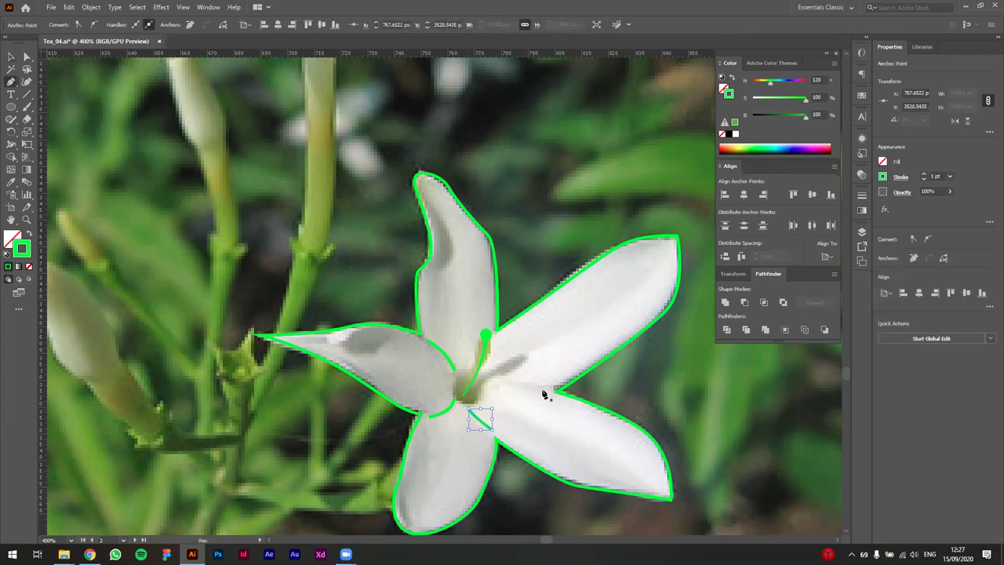
left_click(543, 389)
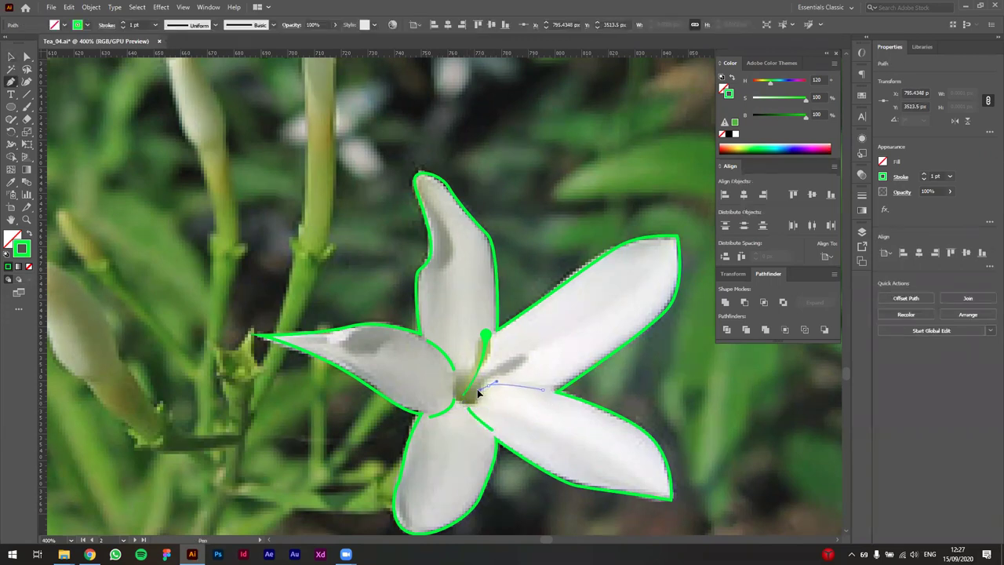
left_click_drag(456, 383, 460, 389)
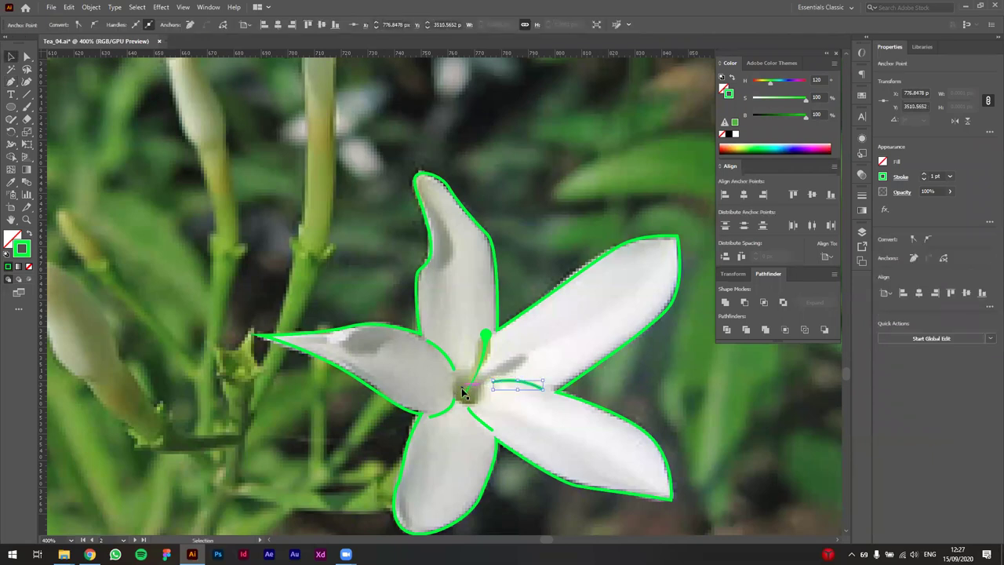
Draw a short dividing line beside the stamen between the top and upper-right petals, and deselect it
left_click(493, 336)
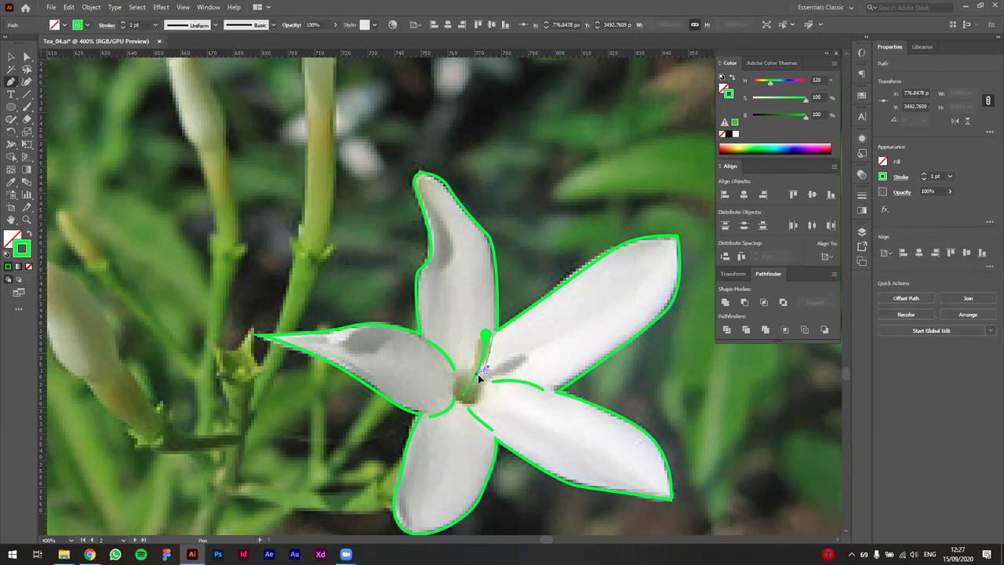
key("v")
scroll(467, 420, "down", 3)
left_click(431, 463)
scroll(430, 462, "up", 1)
scroll(429, 463, "down", 3)
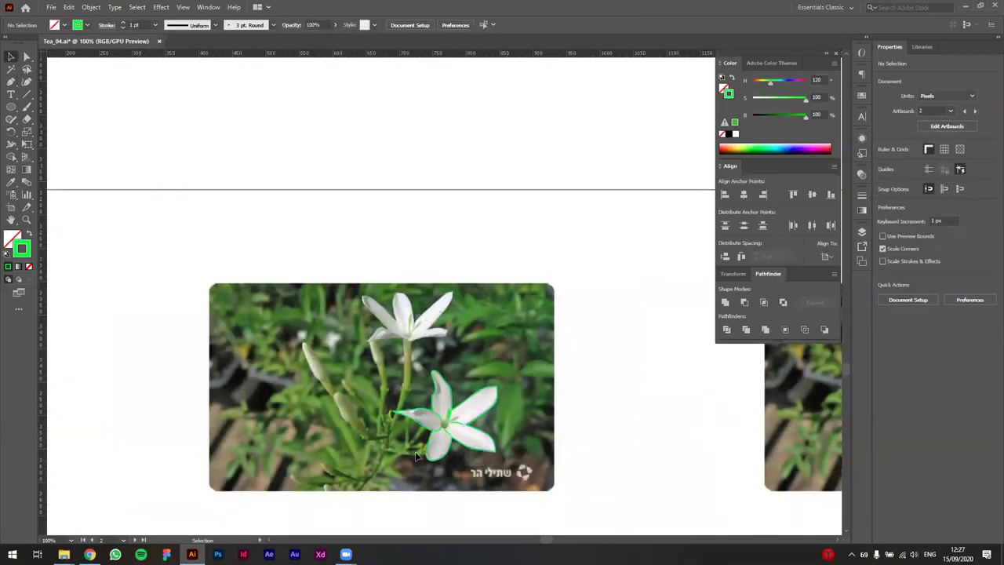
scroll(409, 450, "up", 3)
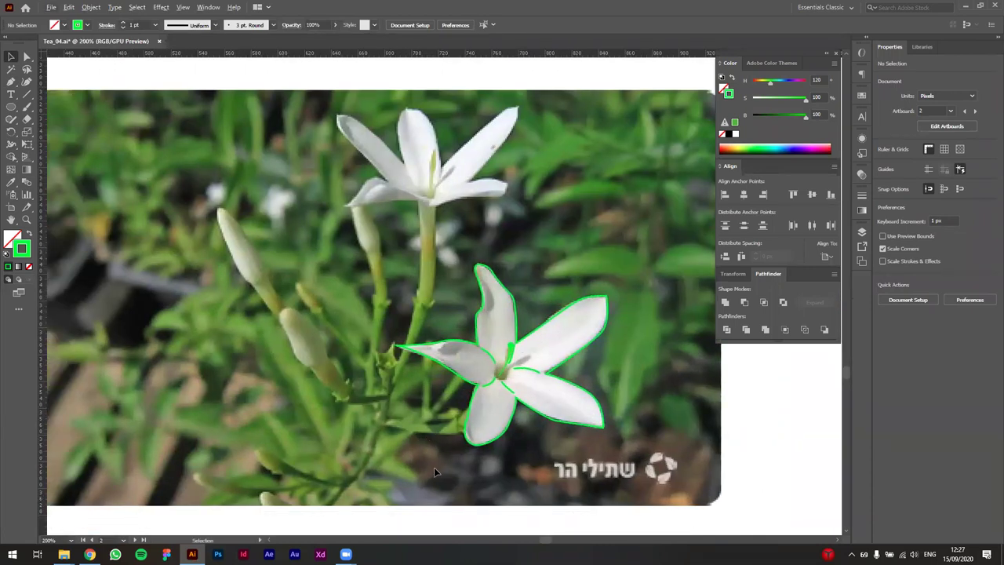
Draw a curved stem from the flower's base down to the lower left, with a 4 pt stroke, and deselect it
key("p")
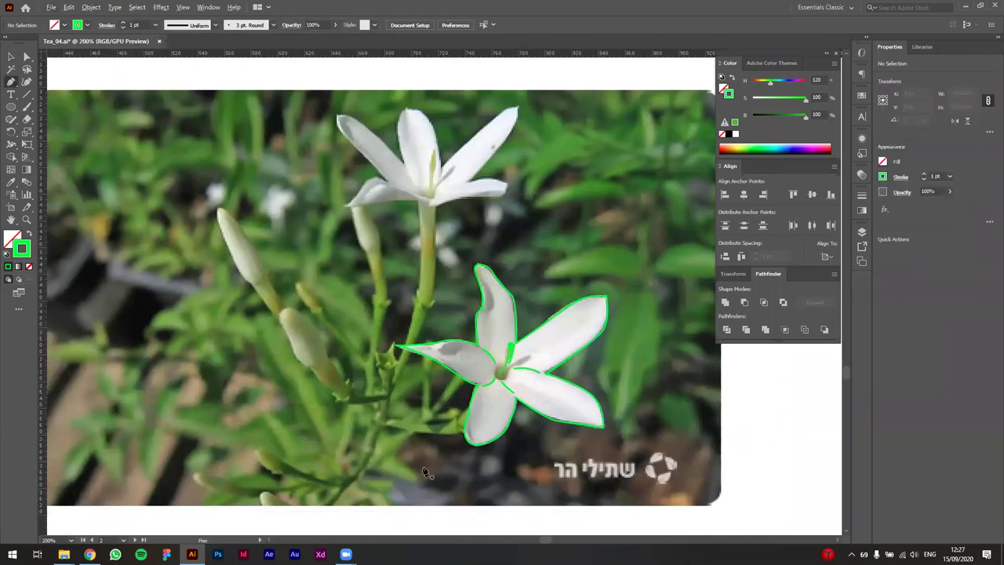
left_click(484, 384)
left_click_drag(357, 421, 336, 430)
key("v")
left_click(923, 174)
left_click(923, 174)
left_click(923, 173)
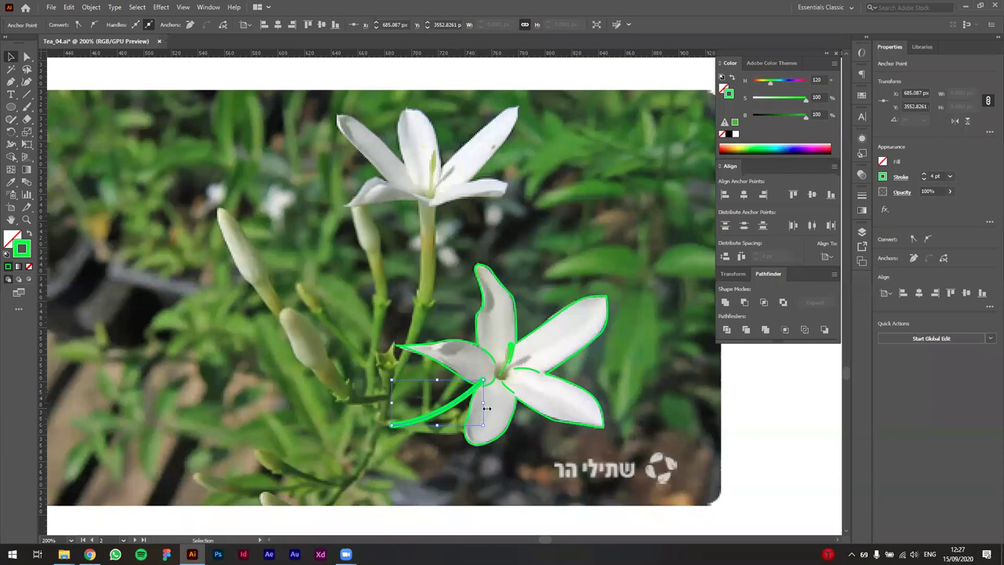
scroll(487, 408, "down", 2)
left_click(508, 489)
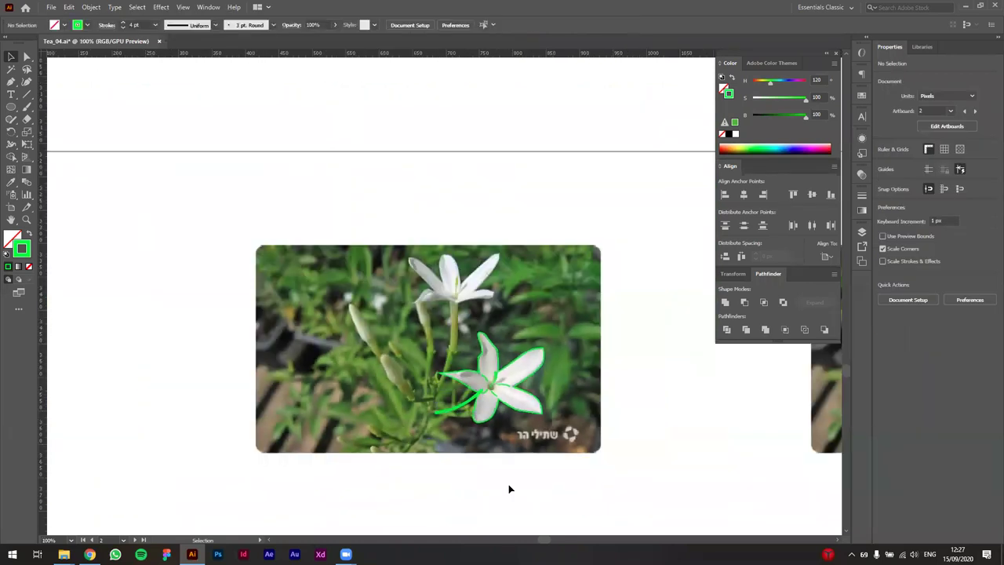
Select the traced flower with its inner lines and stem, move it to the blank area below the photo, and deselect it
left_click(546, 348)
scroll(557, 333, "down", 3)
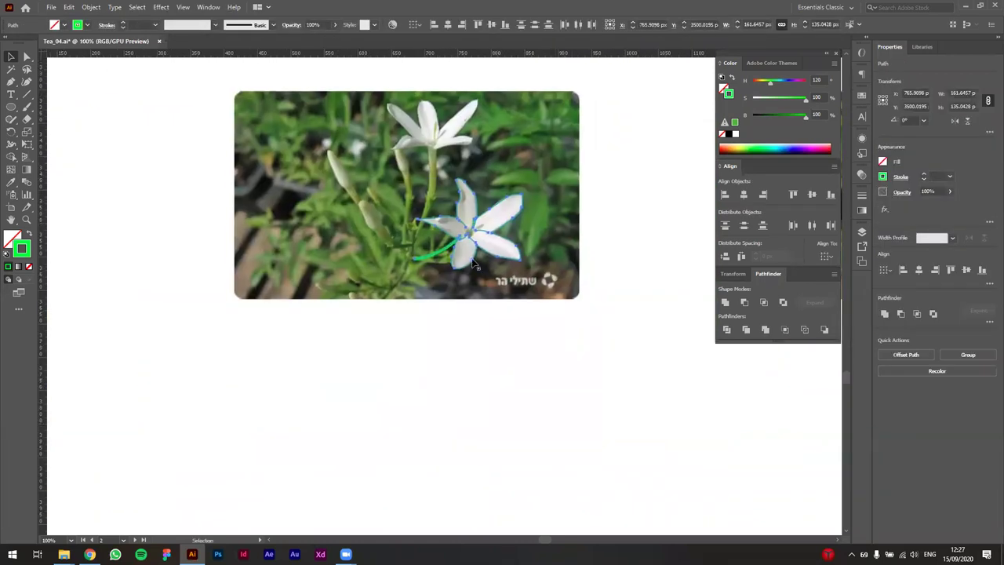
left_click_drag(468, 229, 532, 465)
left_click(568, 506)
scroll(505, 492, "up", 3)
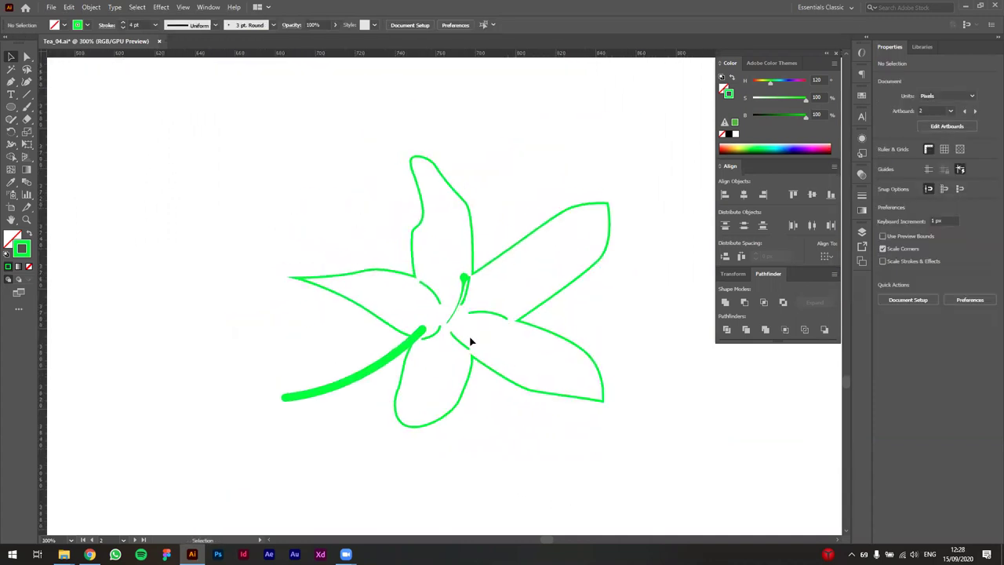
Select the traced flower outline below the photo and swap its fill and stroke so the petals are filled green without a stroke
scroll(432, 338, "down", 1)
left_click(440, 382)
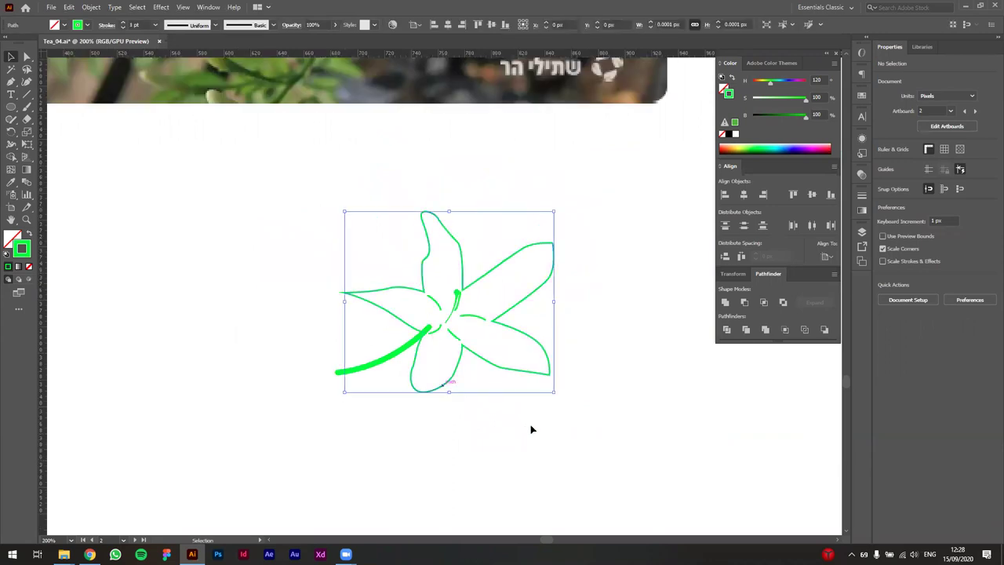
scroll(526, 439, "down", 2)
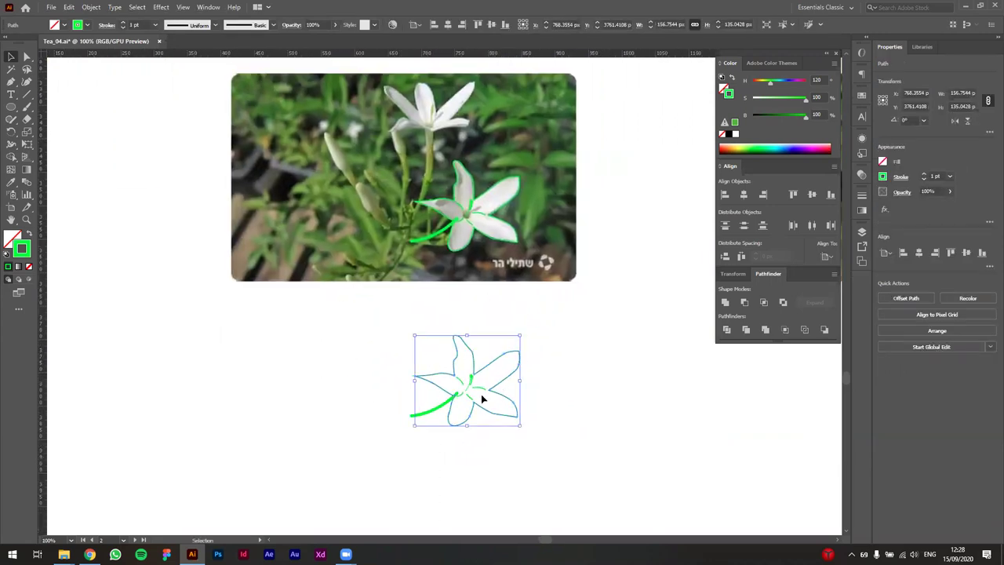
key("shift+x")
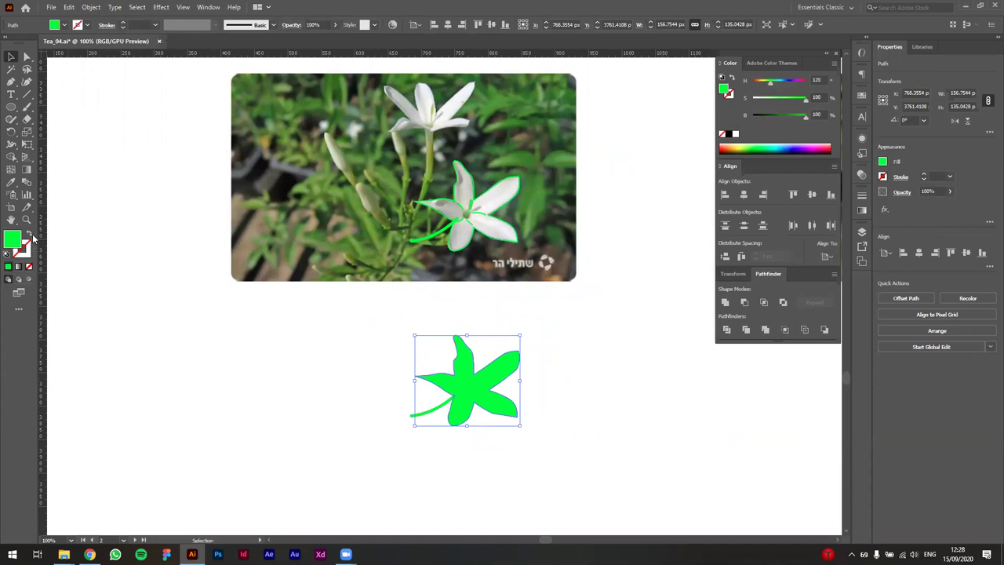
Fill the flower shape with a light grey sampled from the white petal in the photo, and deselect it
key("i")
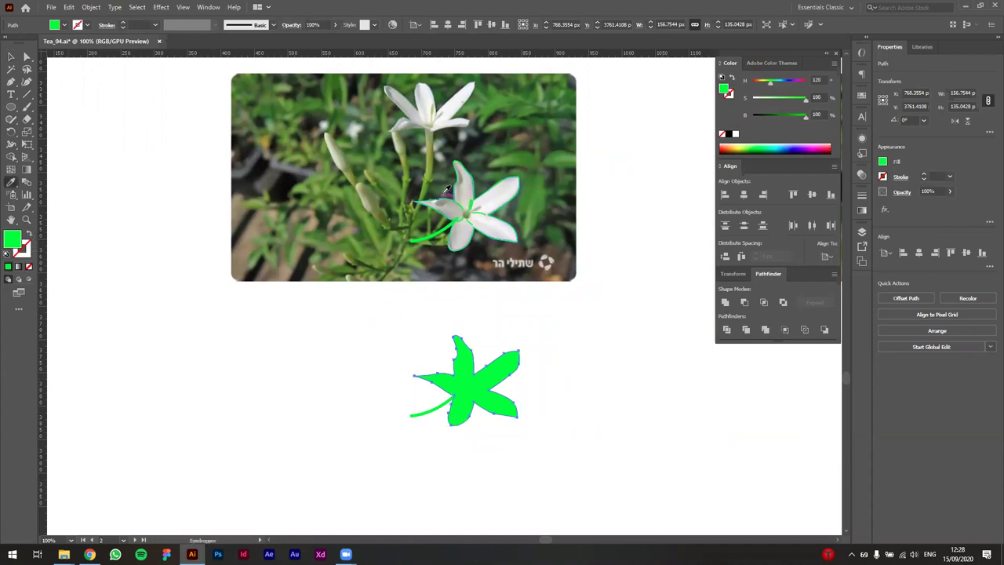
left_click(467, 189)
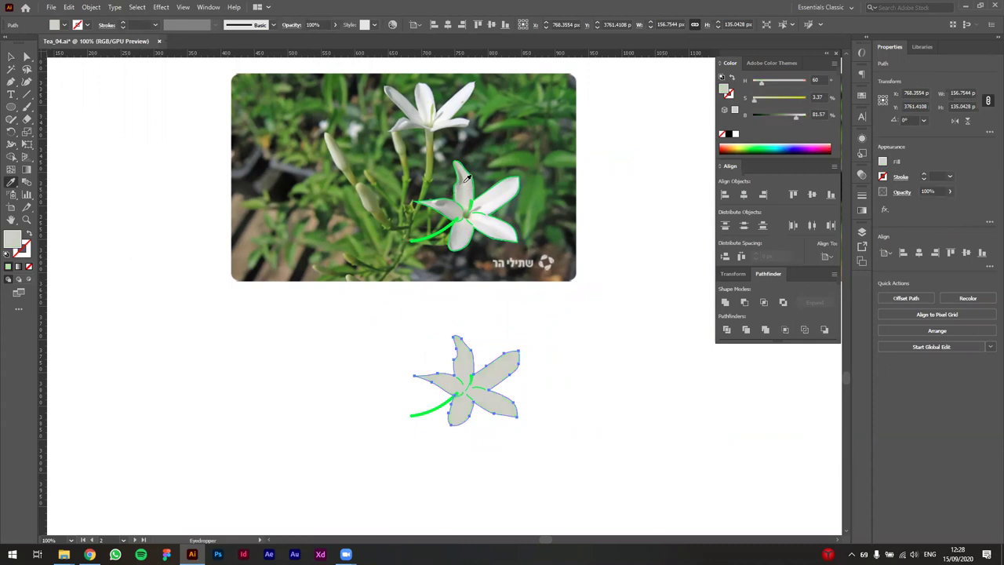
key("v")
left_click(551, 327)
Colour the stem's stroke with the dark green sampled from the finished flower copy's stem, leaving the stem without a fill
scroll(467, 405, "up", 2)
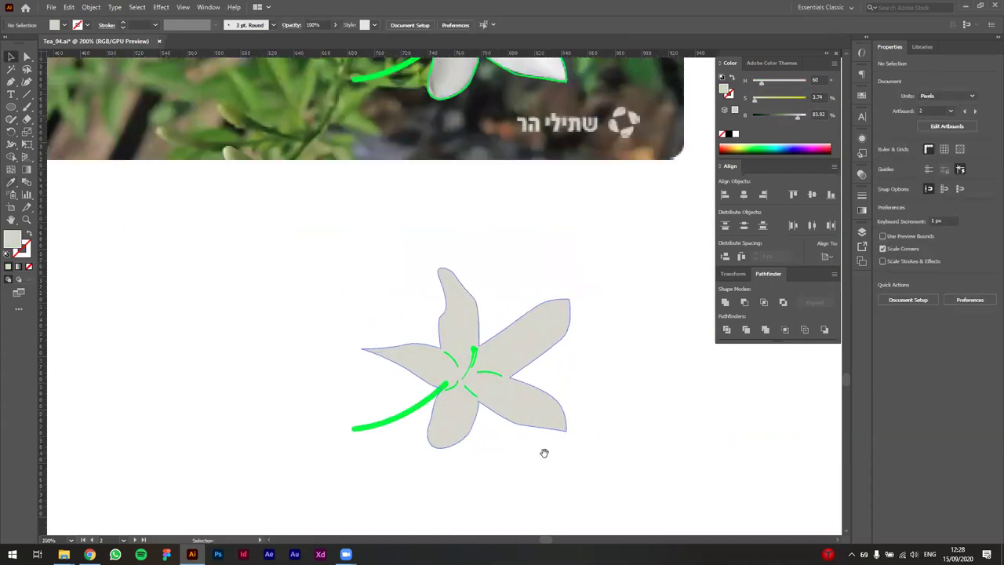
left_click_drag(544, 453, 536, 470)
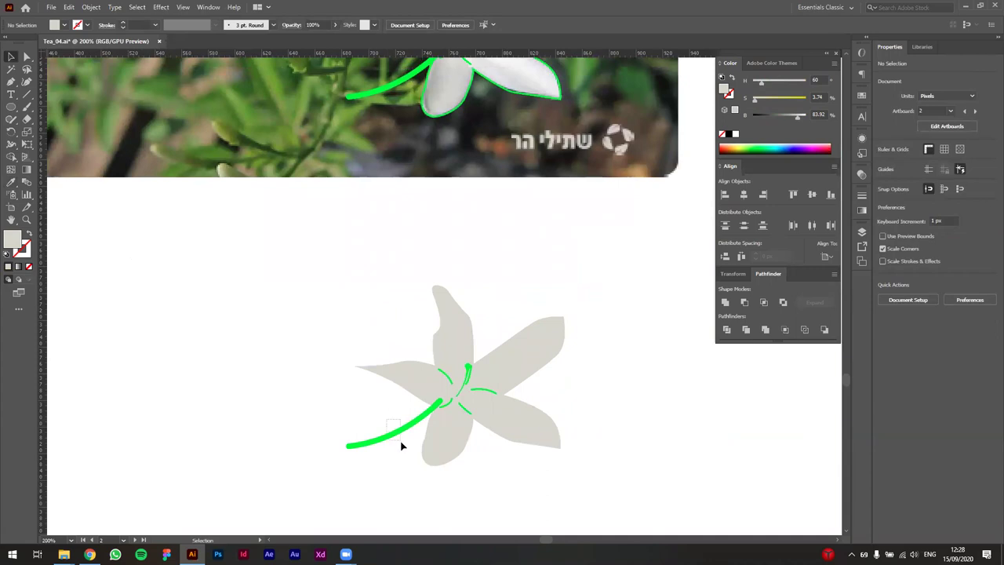
left_click(397, 439)
scroll(414, 422, "down", 1)
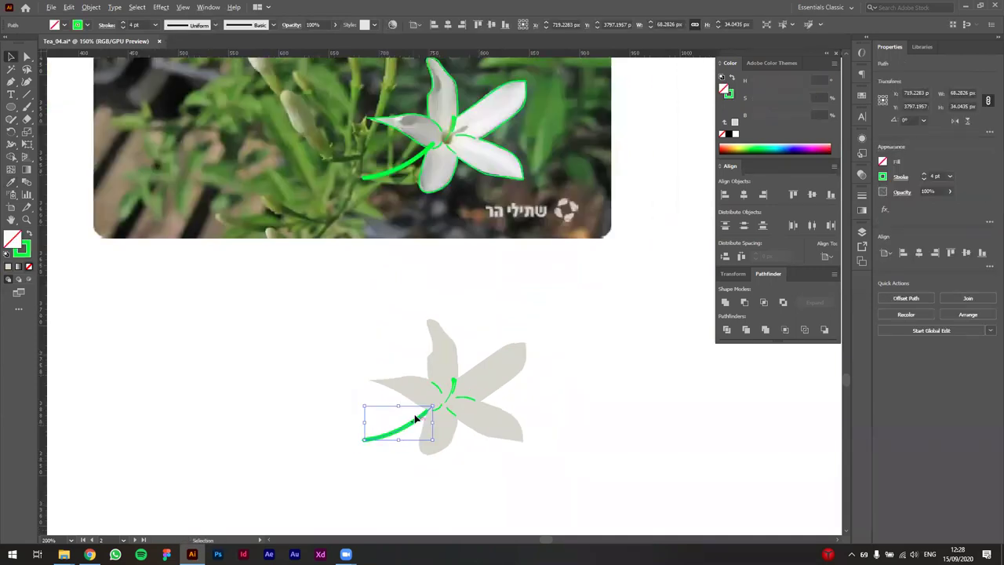
scroll(416, 420, "down", 1)
scroll(358, 325, "right", 3)
key("i")
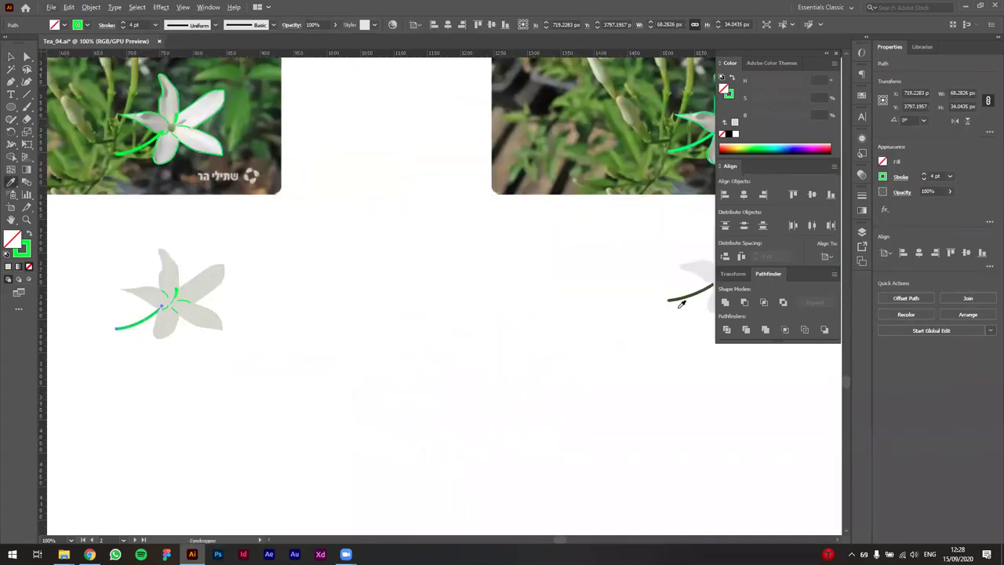
left_click(680, 302)
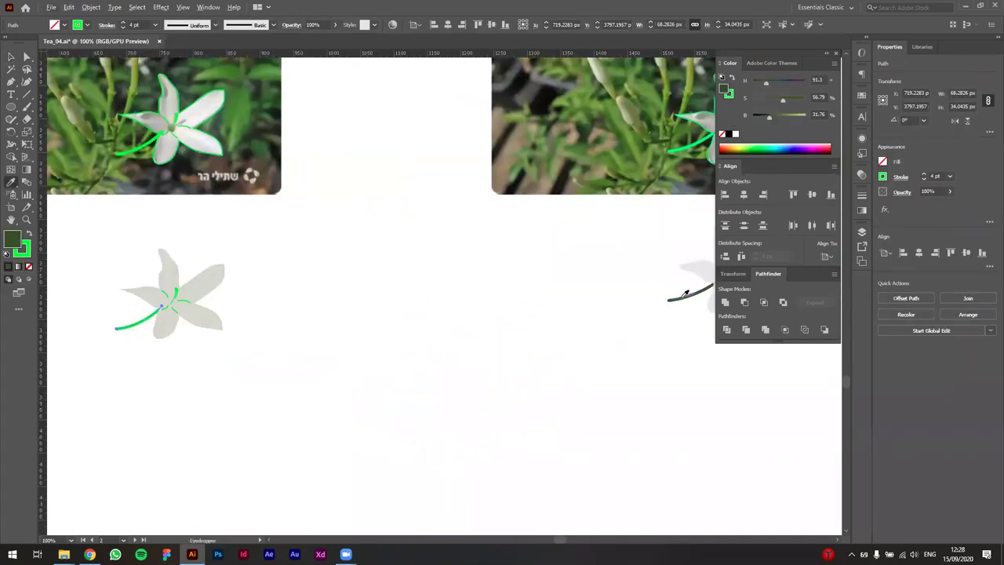
key("shift+x")
left_click(28, 266)
key("v")
Fill the flower shape with the light grey sampled from the finished flower copy's petals, and deselect it
key("space")
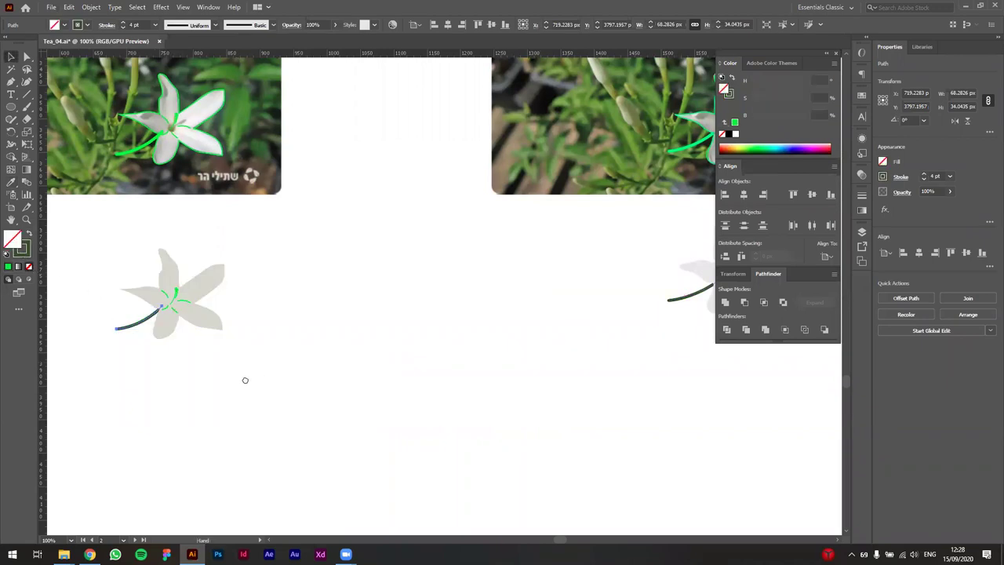
scroll(244, 379, "right", 2)
scroll(313, 415, "down", 2)
left_click(210, 377)
key("i")
left_click(492, 361)
key("v")
left_click(156, 375)
Select the five short dividing lines between the petals and set their stroke weight to 0.5 pt
scroll(149, 364, "up", 3)
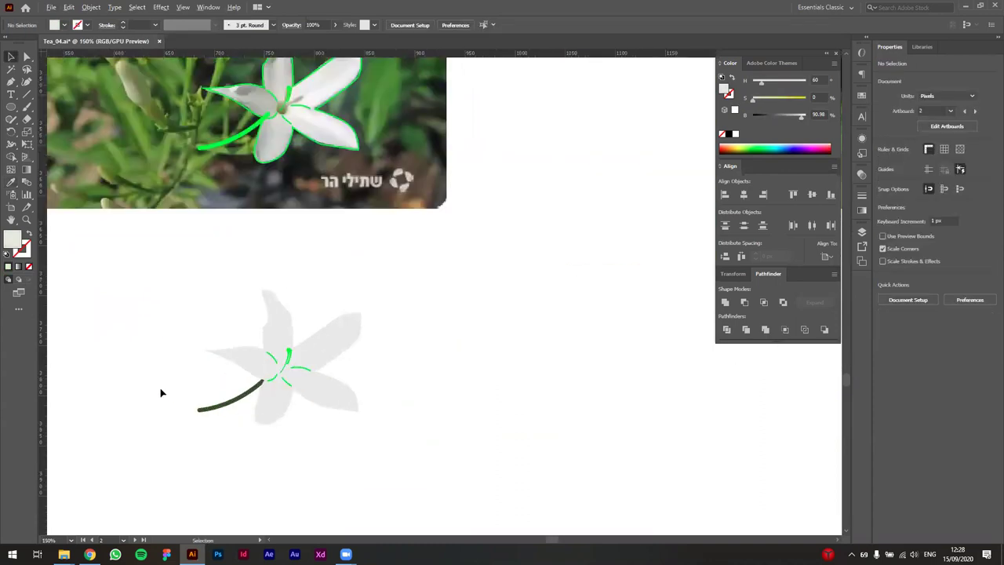
scroll(161, 392, "up", 4)
left_click_drag(361, 428, 449, 458)
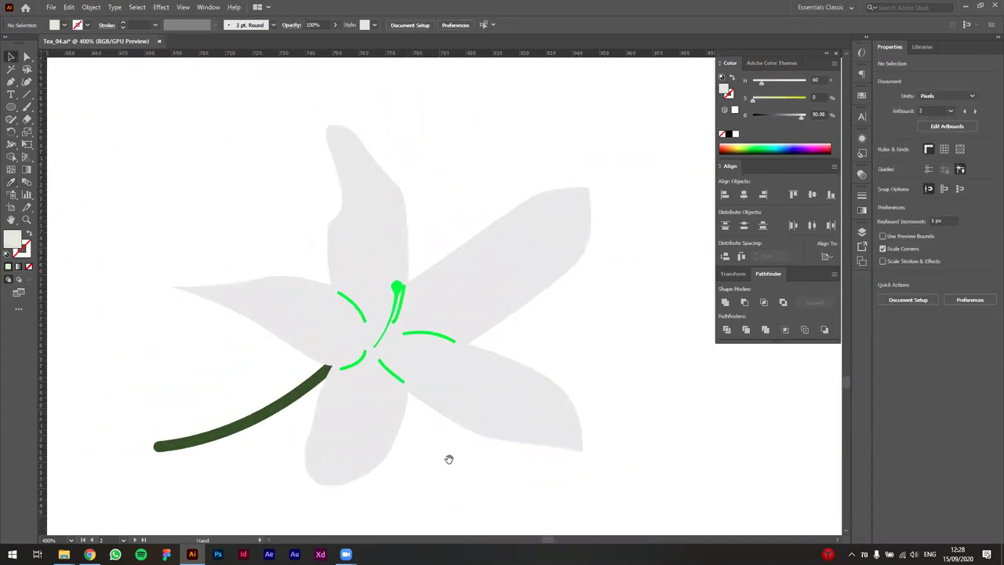
left_click(376, 315)
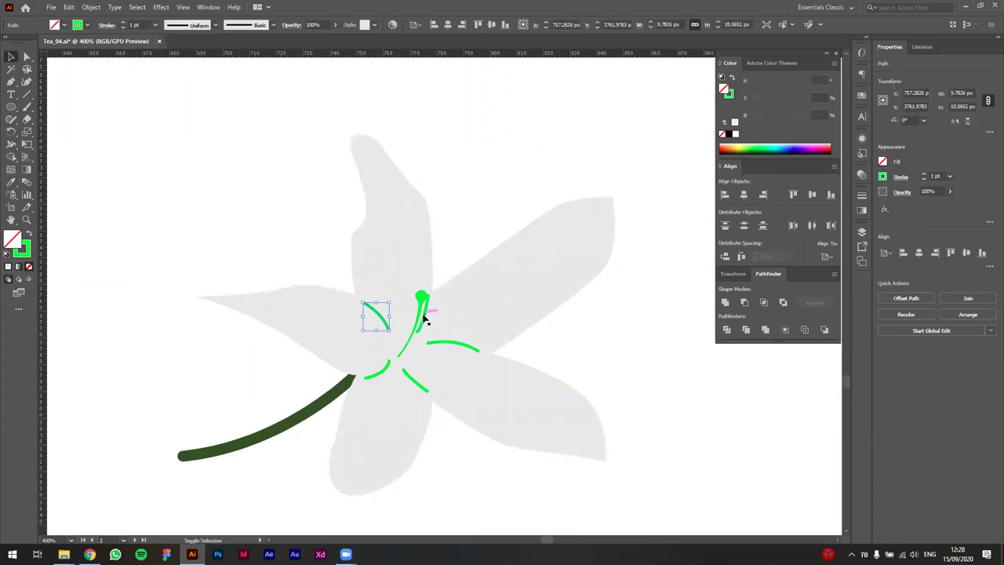
left_click(424, 319, "shift")
left_click(449, 343, "shift")
left_click(415, 384, "shift")
left_click(383, 378, "shift")
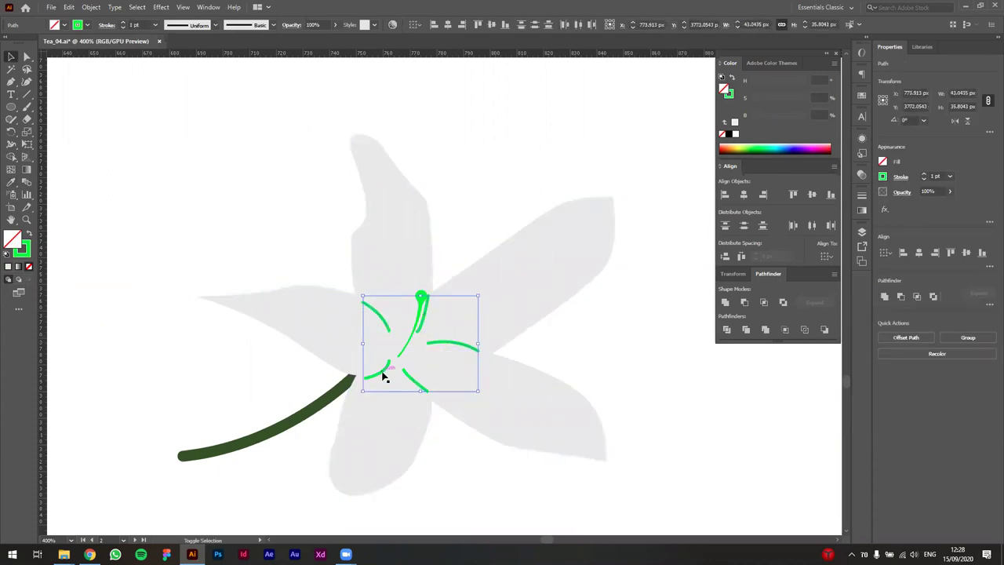
left_click(923, 179)
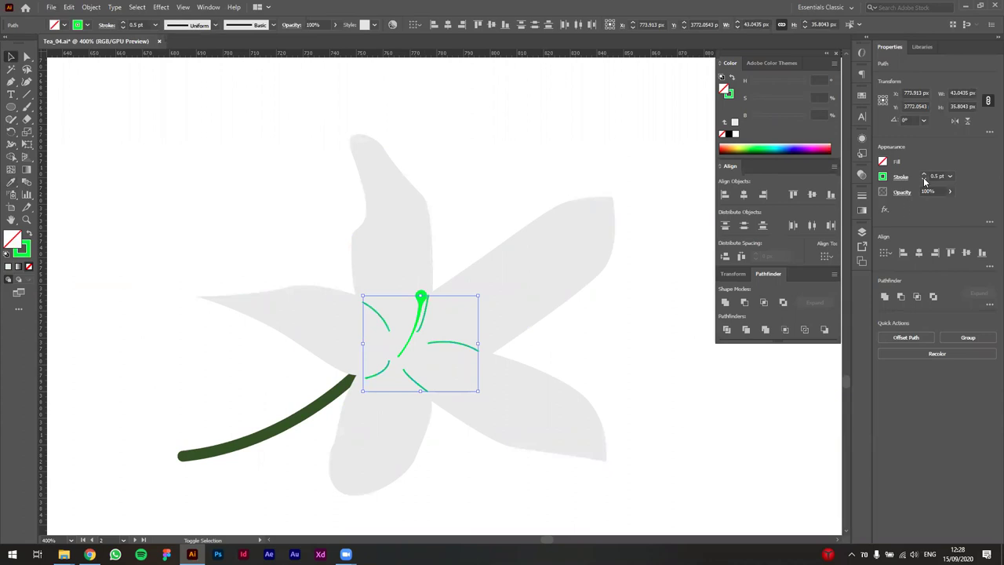
Colour the petal dividing lines with the petal grey, darken it to about 77% brightness, and deselect them
key("i")
left_click(525, 384)
key("v")
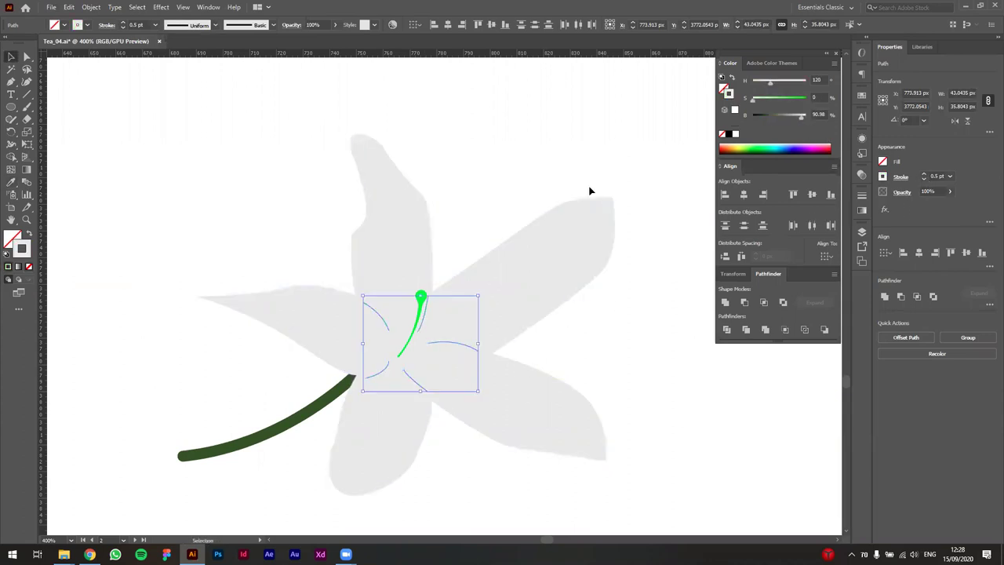
mouse_move(804, 115)
left_mouse_down()
mouse_move(772, 117)
mouse_move(795, 118)
left_mouse_up()
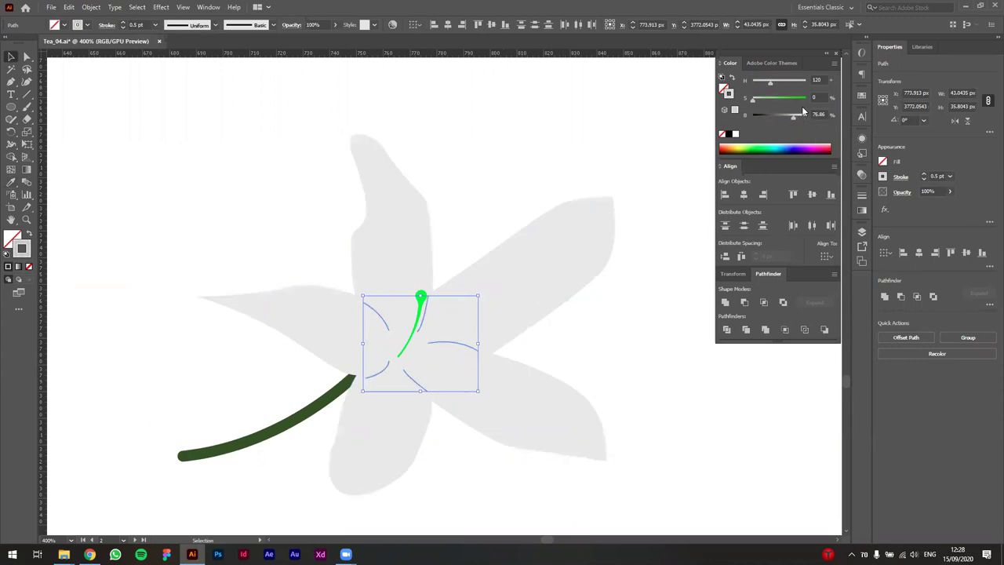
left_click(619, 383)
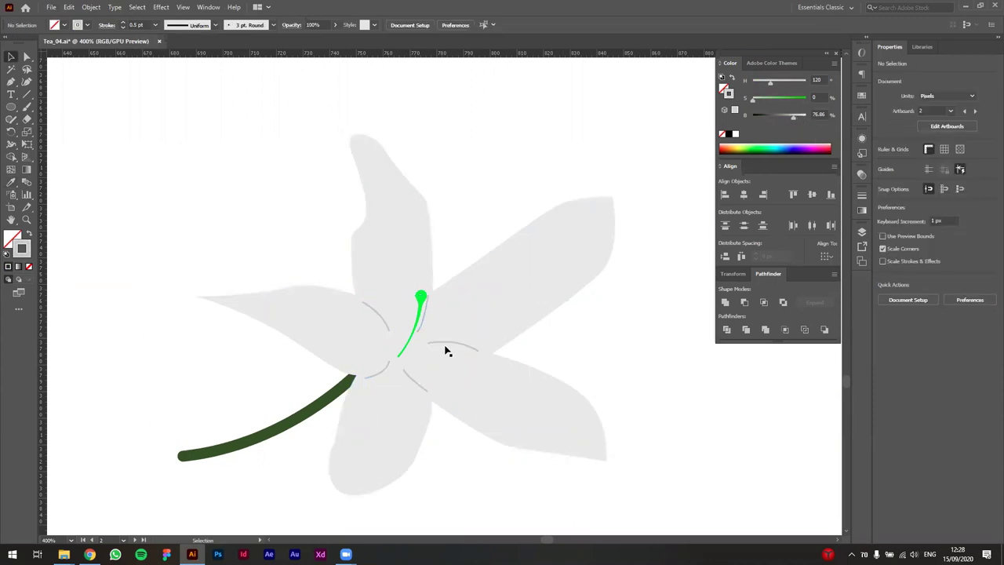
Colour the flower's stamen with the orange sampled from the finished copy's stamen, and deselect it
left_click(422, 305)
scroll(507, 333, "down", 3)
key("space")
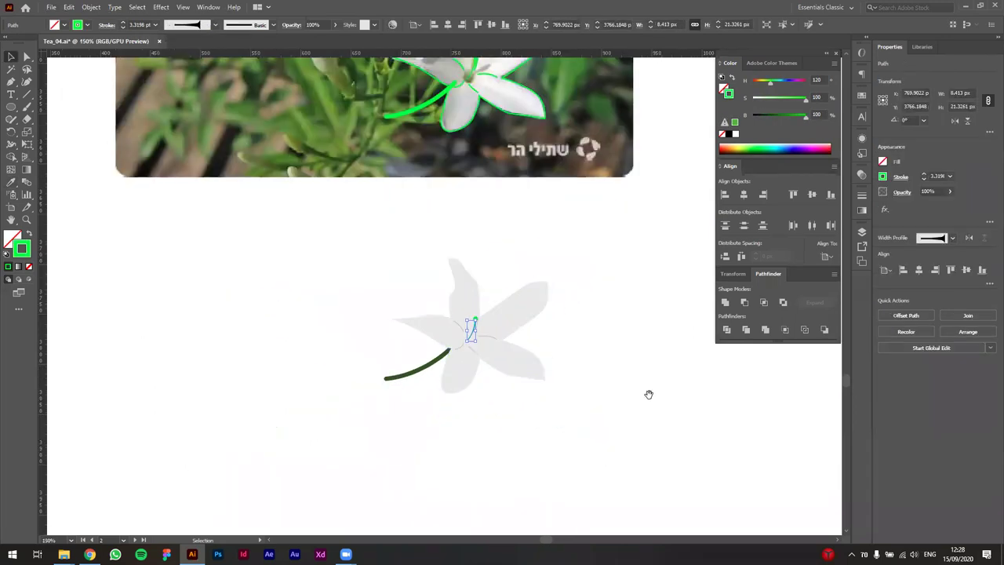
left_click_drag(648, 394, 343, 401)
scroll(342, 401, "down", 2, "alt")
key("i")
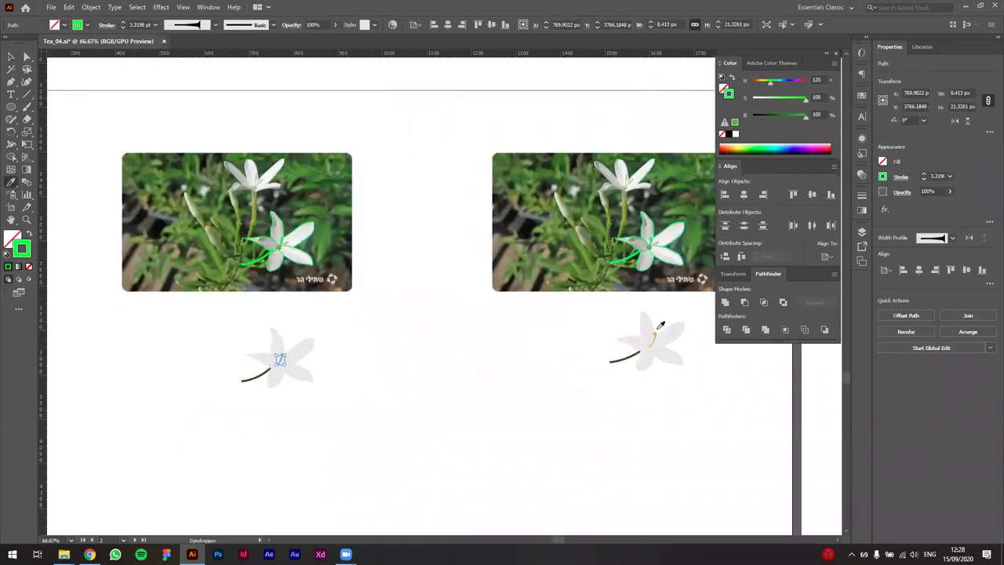
left_click(653, 334)
key("v")
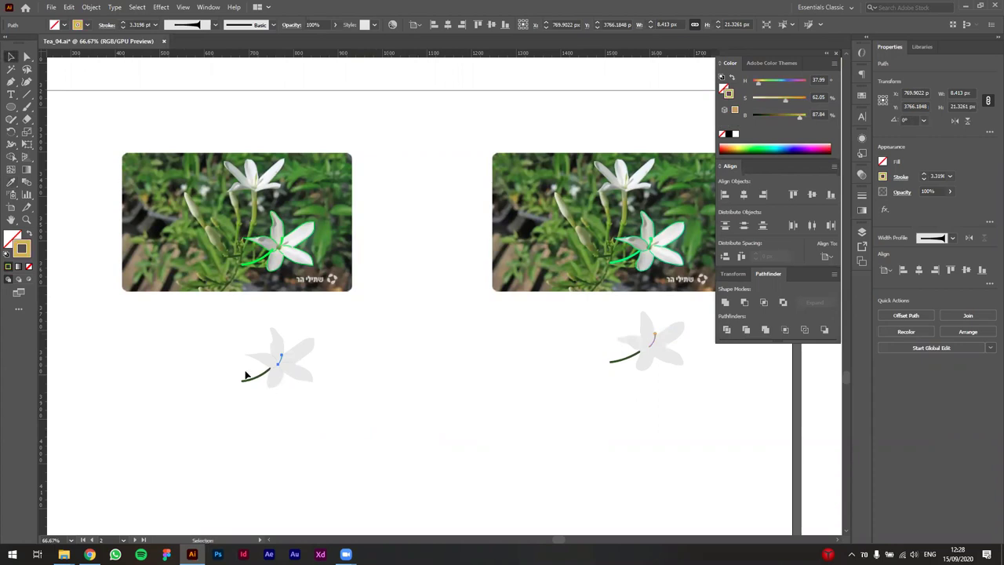
scroll(246, 376, "up", 4, "alt")
left_click(537, 441)
Examine the coloured flower up close and compare it with the traced flower in the photo
scroll(578, 445, "up", 2)
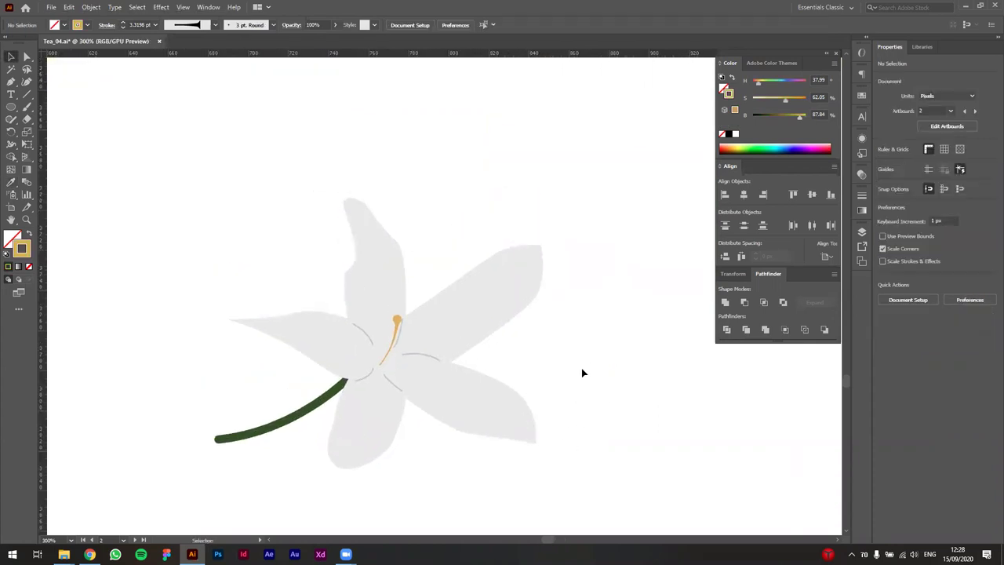
scroll(581, 371, "down", 3, "alt")
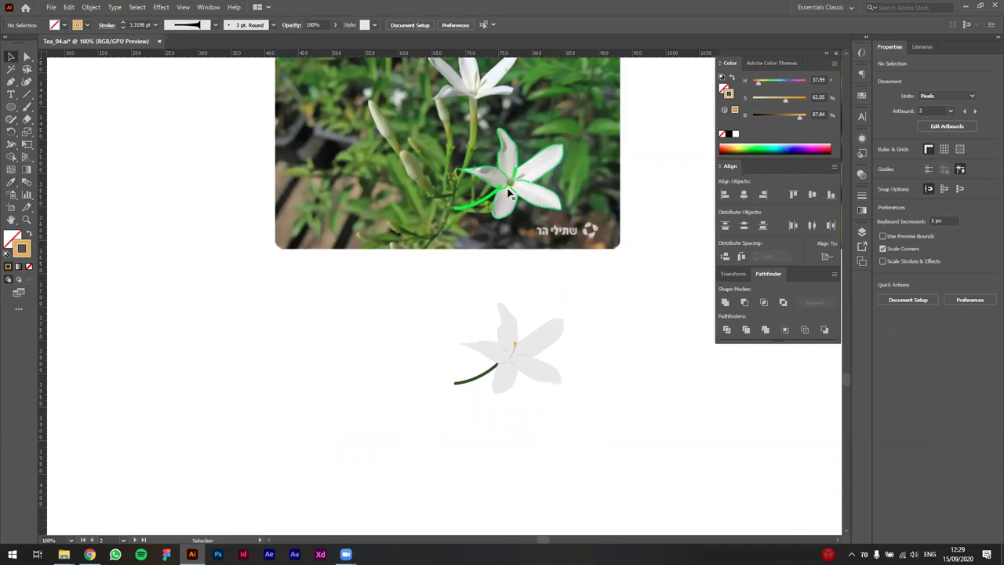
scroll(548, 419, "up", 4, "alt")
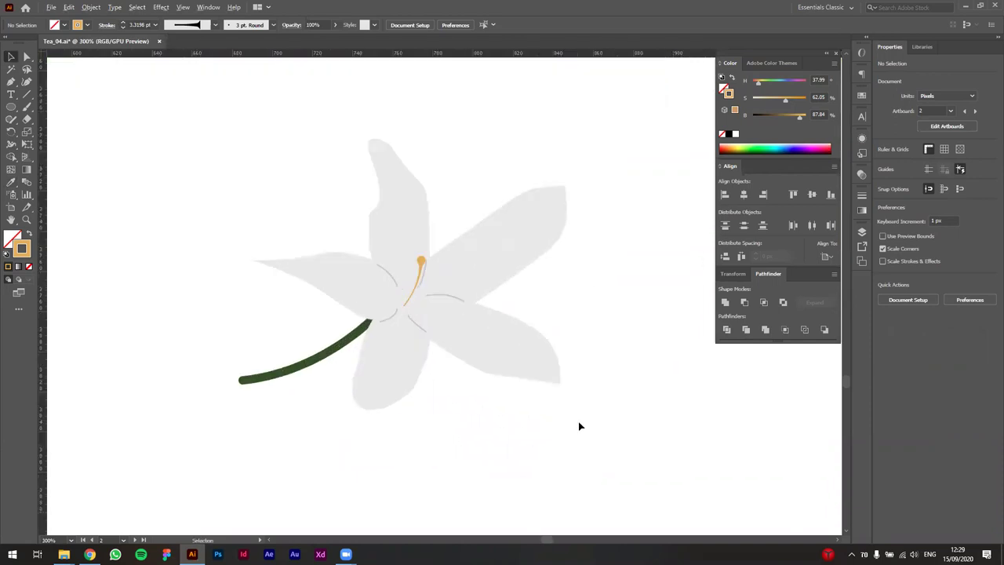
left_click_drag(656, 472, 646, 467)
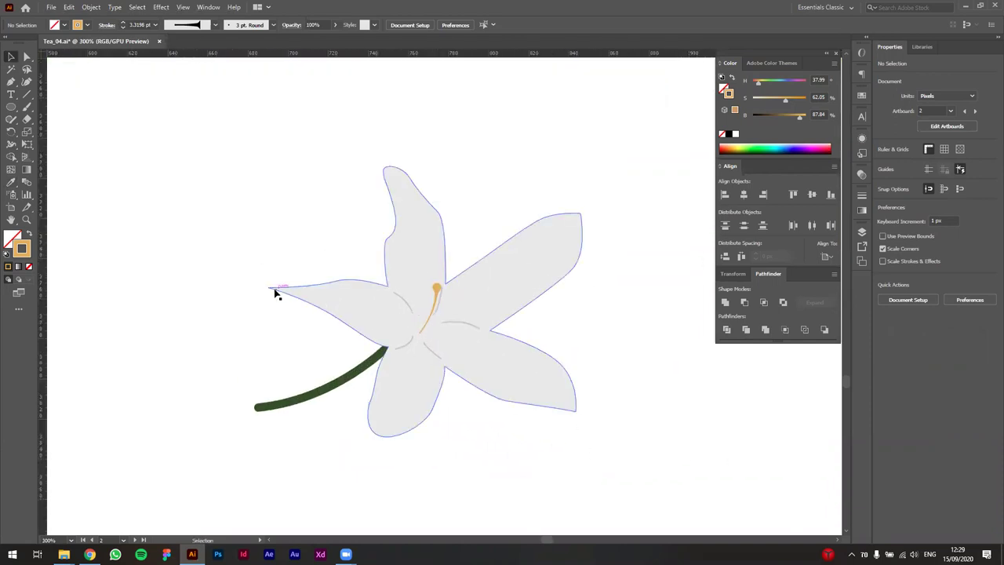
left_click_drag(345, 250, 339, 287)
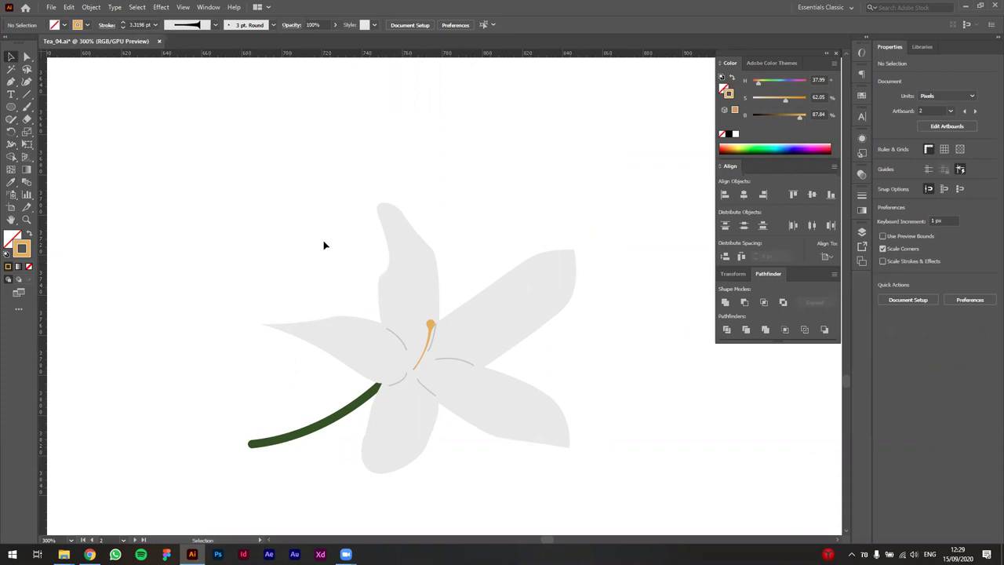
scroll(314, 249, "down", 1)
scroll(308, 248, "down", 1)
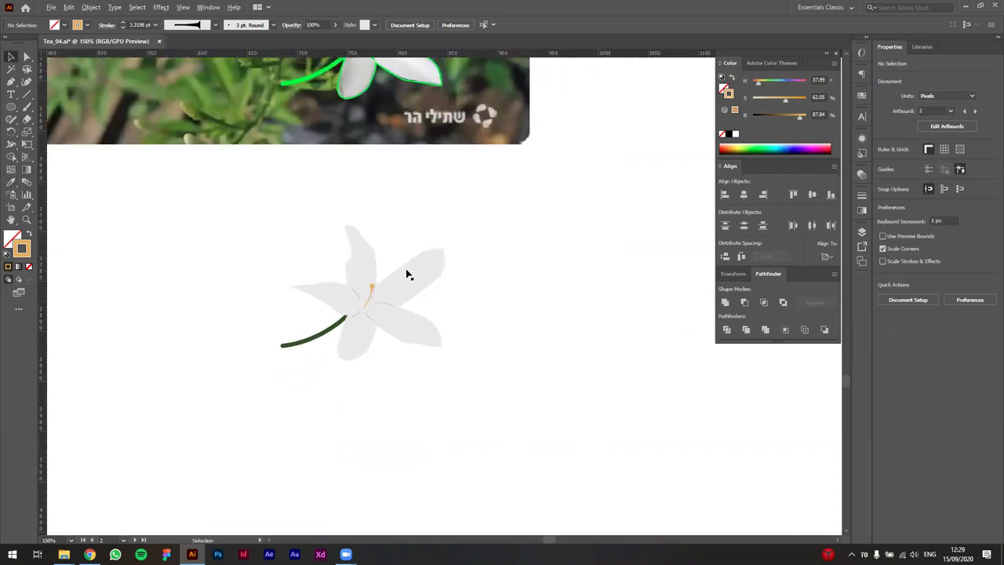
left_click_drag(473, 299, 450, 322)
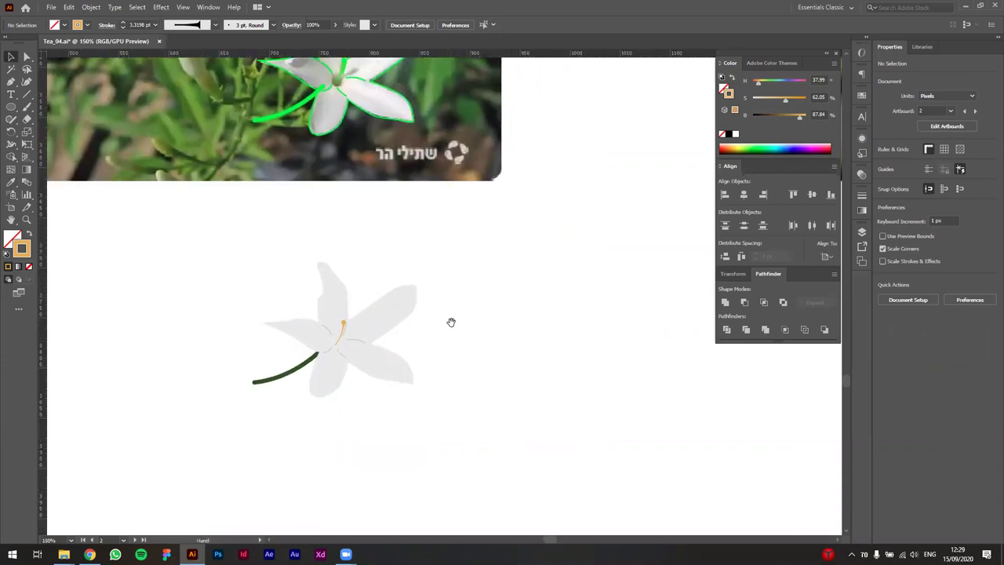
Directly select the grey flower shape and round its corners, including the pointed tip of the left petal
scroll(358, 362, "up", 1)
left_click_drag(501, 398, 625, 415)
key("a")
left_click(451, 333)
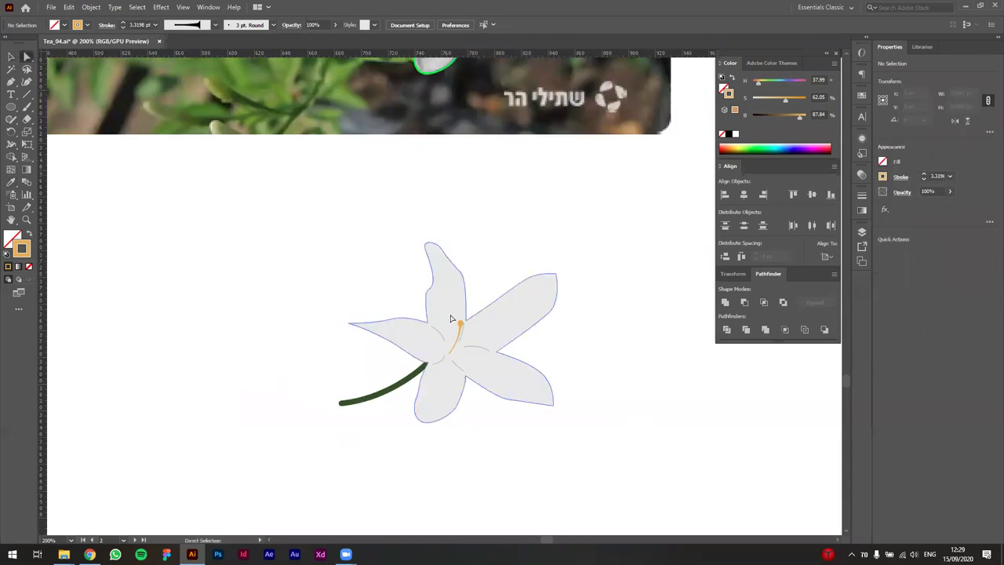
scroll(432, 335, "up", 1)
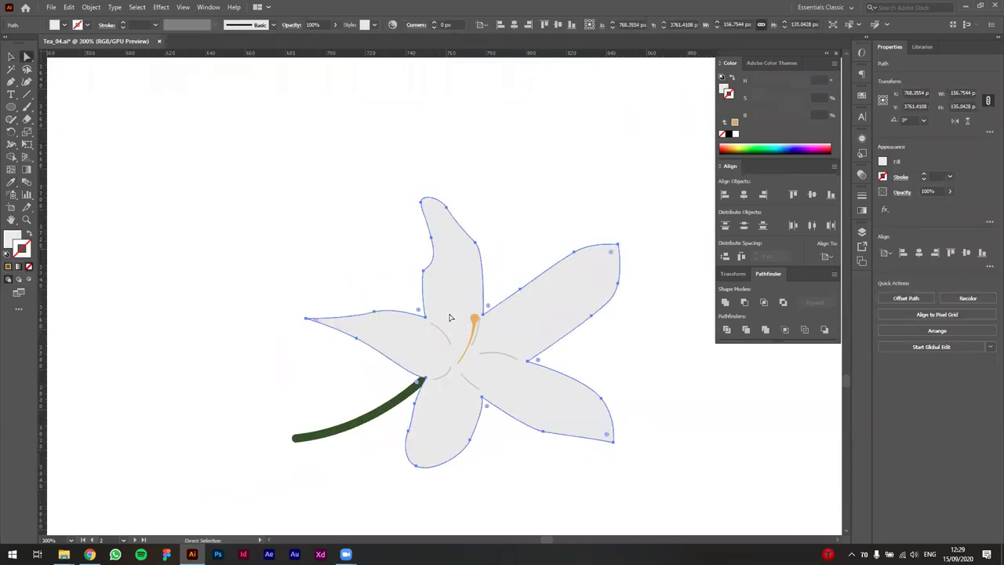
scroll(320, 333, "up", 1)
left_click(298, 315)
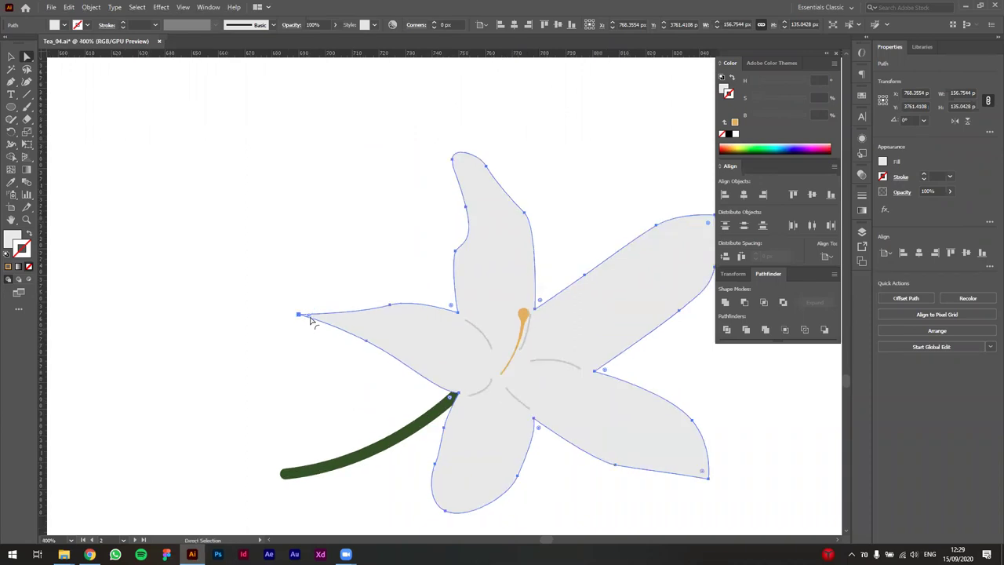
left_click_drag(307, 318, 328, 318)
Adjust the anchor points and handles along the left petal's upper and lower edges to smooth its tip, and deselect the flower
left_click_drag(369, 345, 359, 349)
left_click_drag(390, 305, 386, 301)
scroll(342, 321, "up", 2)
left_click(295, 321)
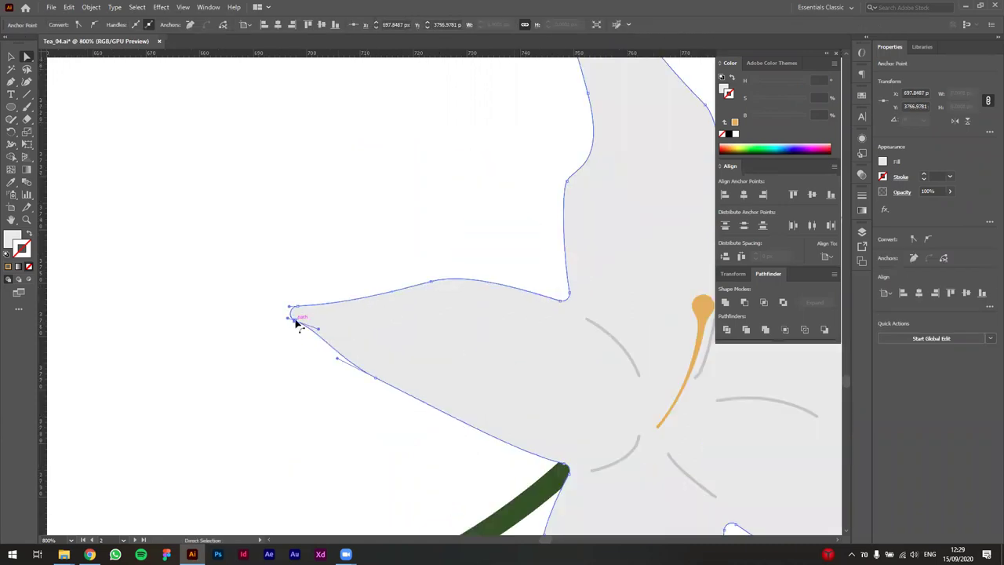
left_click_drag(337, 361, 373, 380)
scroll(369, 377, "down", 4)
left_click(405, 470)
key("v")
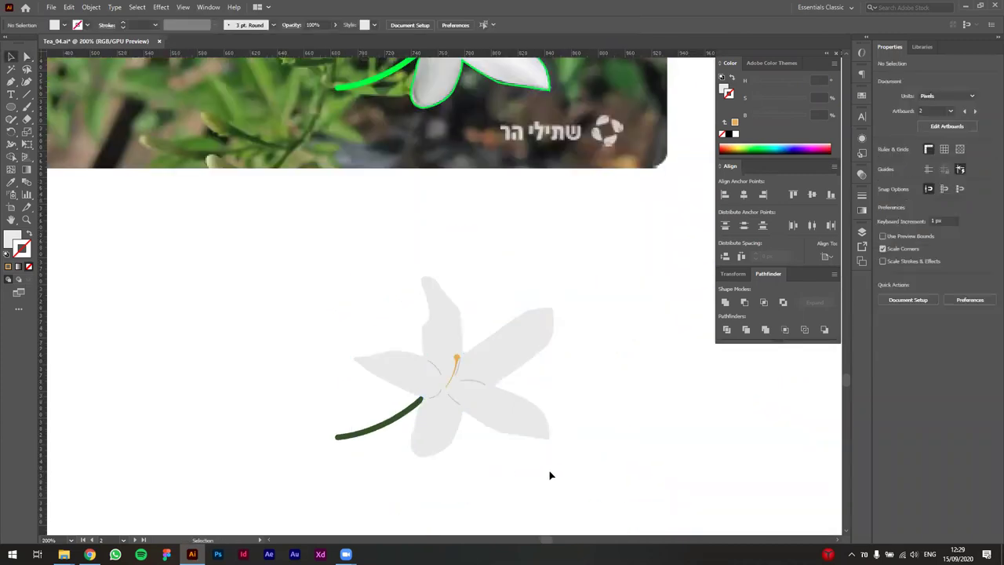
left_click_drag(715, 475, 263, 408)
scroll(595, 409, "down", 3)
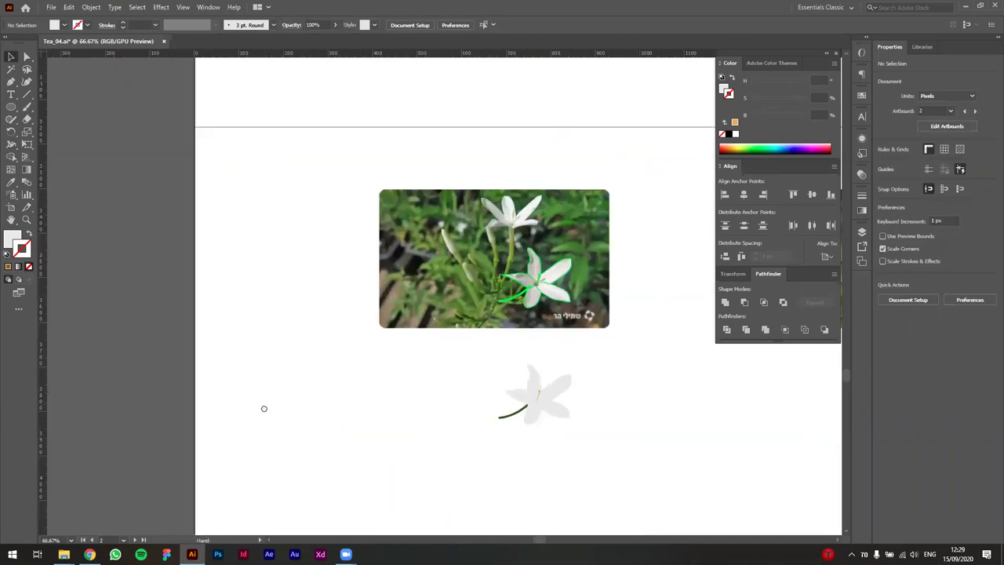
Duplicate the finished flower beside the coloured flower under the first photo, deselect it and compare the two flowers
left_click_drag(537, 332, 556, 314)
left_click_drag(519, 352, 254, 353)
scroll(189, 372, "up", 4)
scroll(351, 414, "left", 2)
scroll(352, 414, "down", 2)
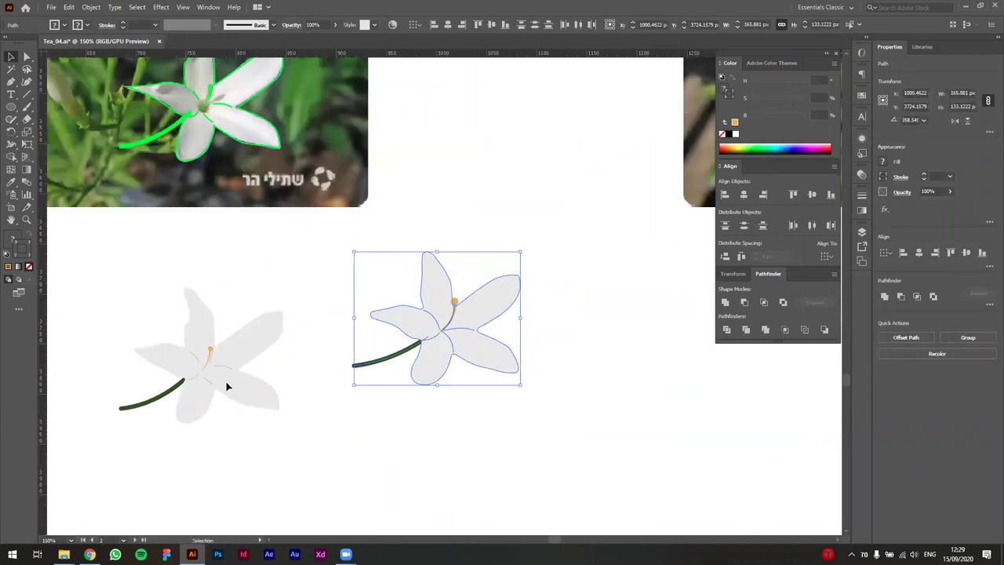
left_click(201, 374)
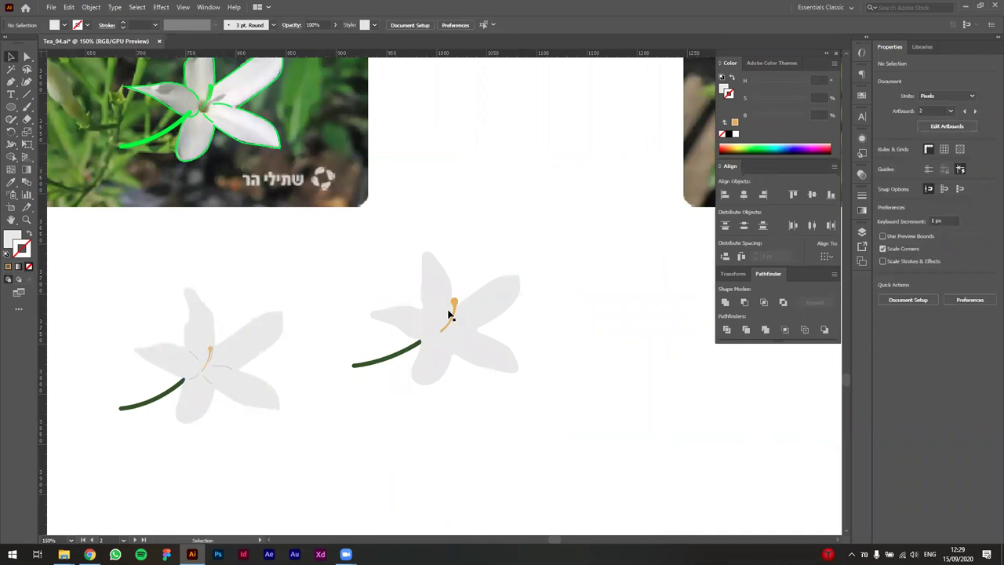
left_click_drag(544, 312, 362, 373)
scroll(362, 376, "down", 3)
scroll(276, 417, "up", 3)
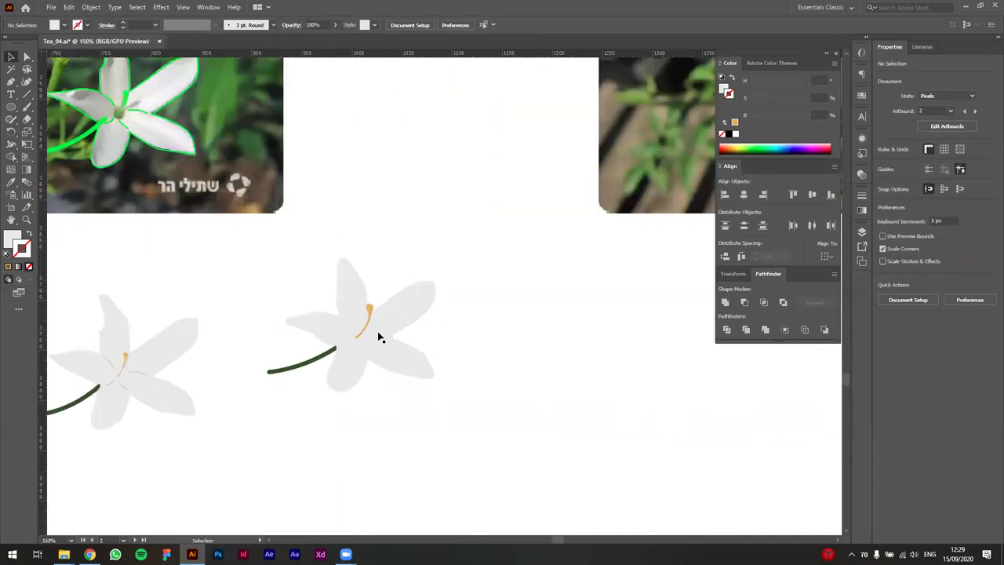
scroll(385, 445, "left", 2)
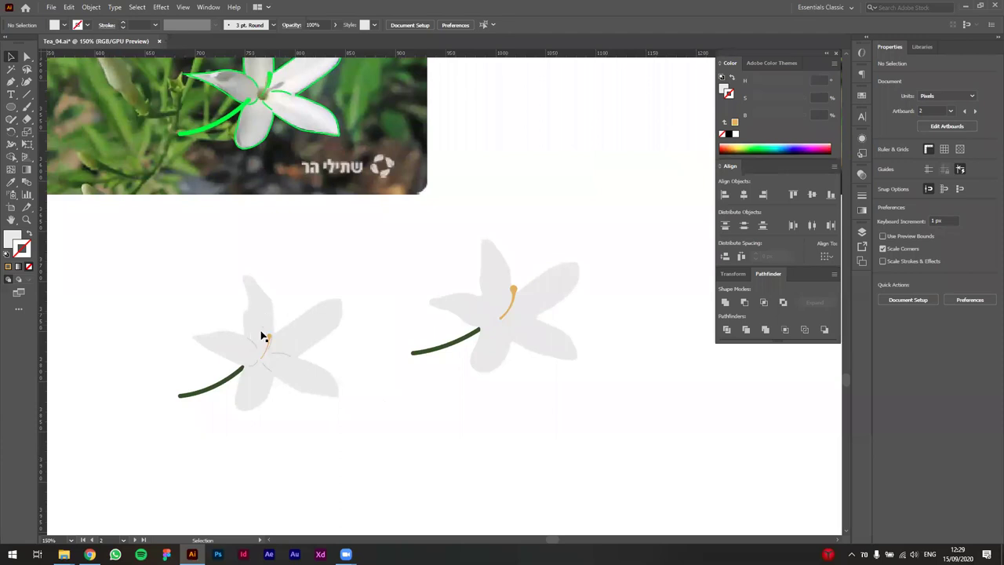
scroll(369, 360, "up", 1)
left_click_drag(397, 433, 415, 421)
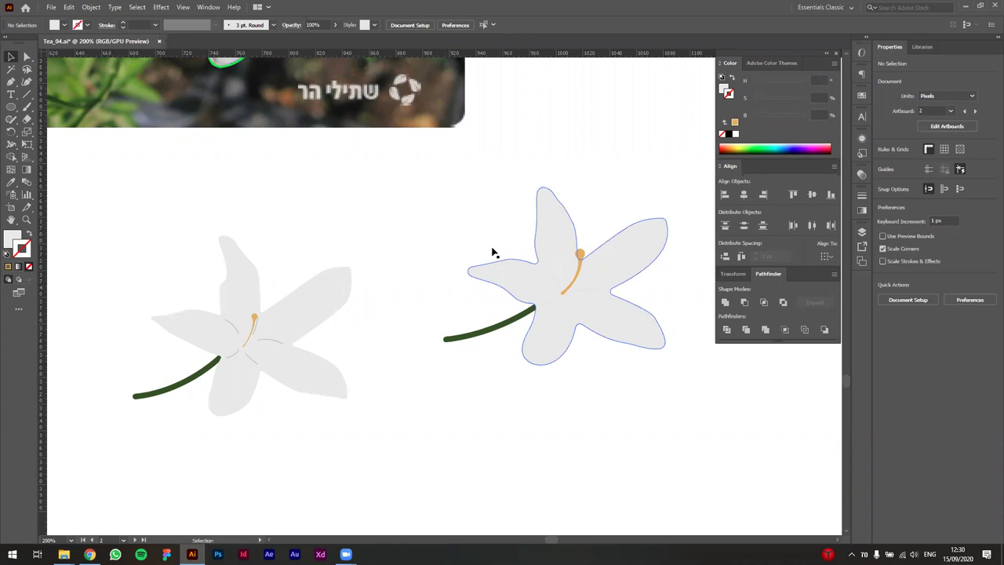
Enlarge the coloured flower's orange stamen upward to about 15 × 38 px and set its stroke weight to 5 pt
scroll(218, 363, "up", 2)
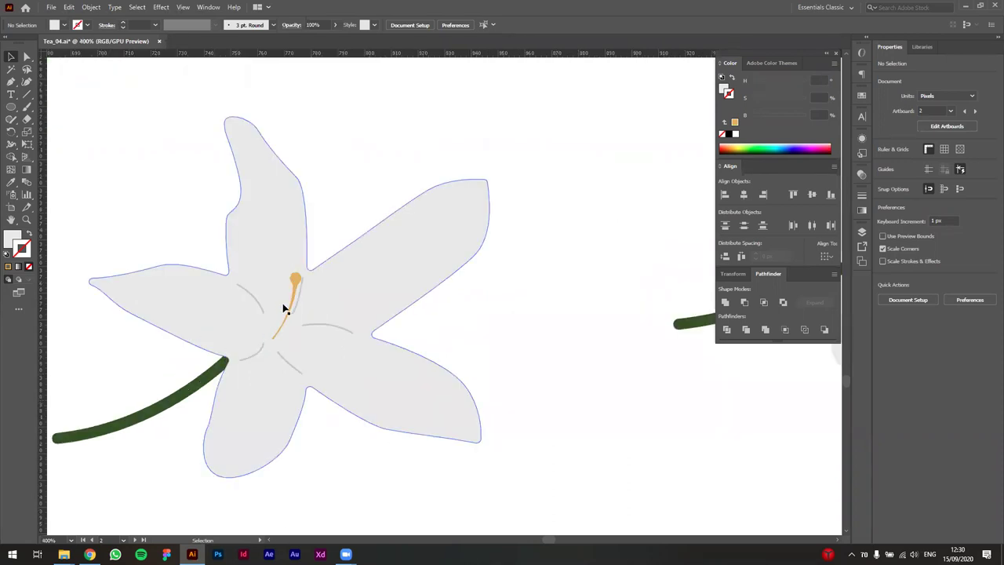
left_click(296, 281)
left_click_drag(302, 272, 314, 235)
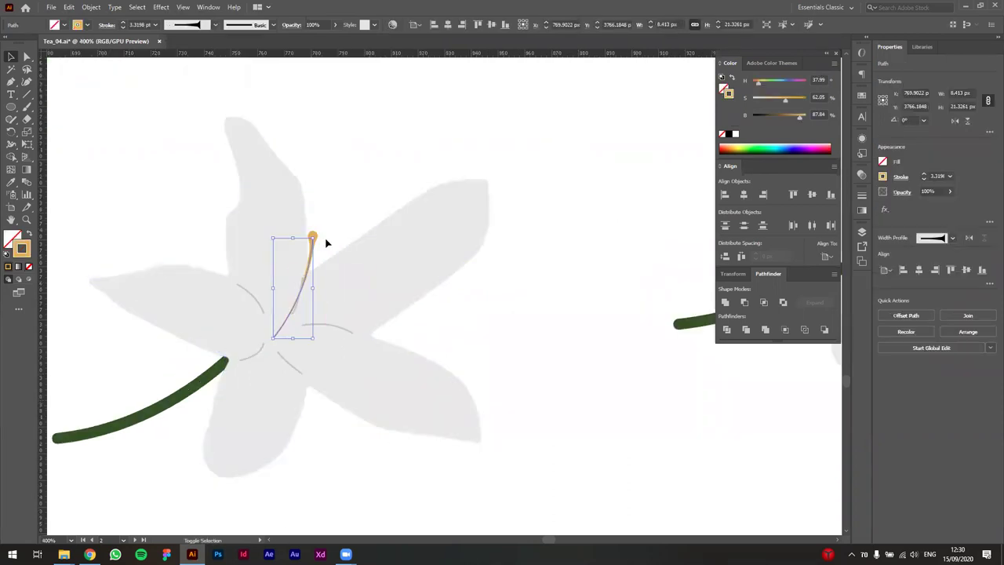
left_click(923, 173)
left_click(923, 173)
Widen the stroke slightly at the stamen's lower end with the Width tool, and deselect the stamen
key("shift+w")
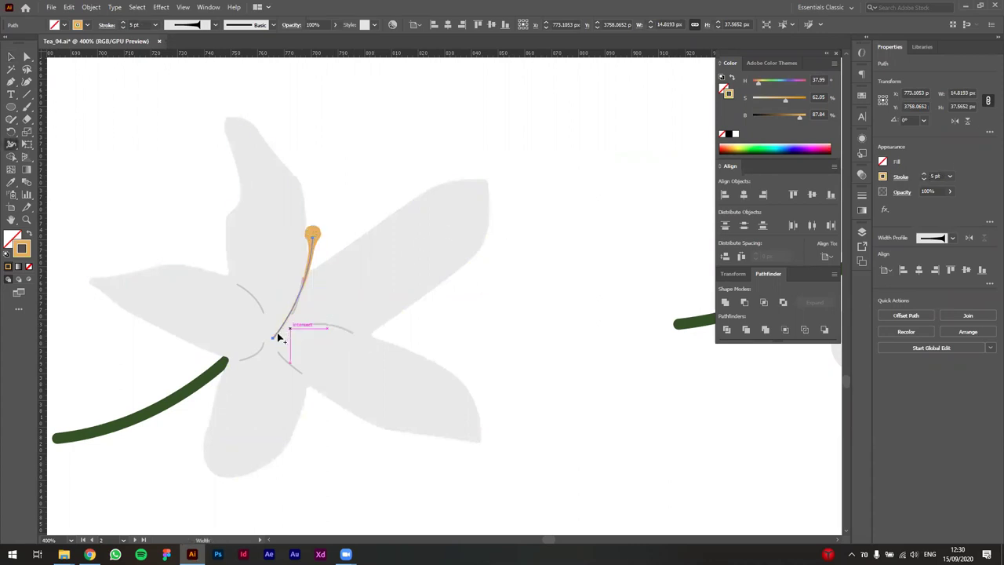
scroll(280, 336, "up", 2)
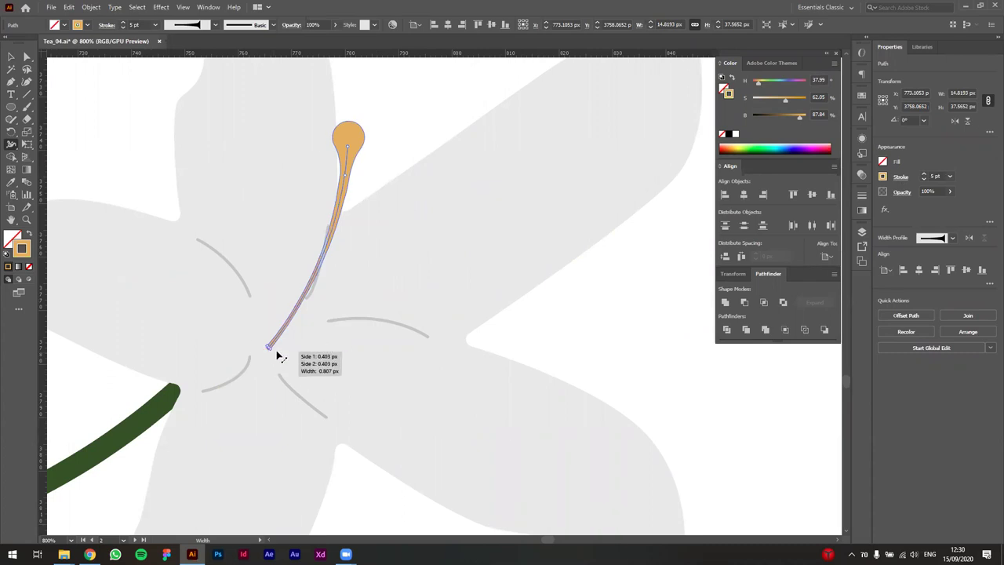
scroll(280, 362, "up", 3)
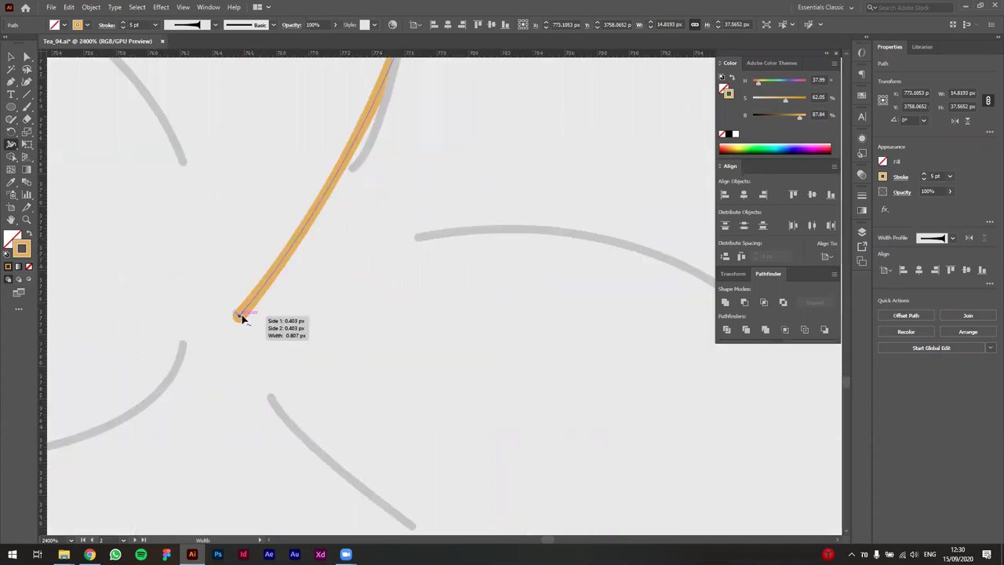
left_click_drag(240, 316, 249, 322)
scroll(255, 320, "down", 5)
key("v")
left_click(458, 343)
left_click_drag(457, 342, 523, 398)
Delete the notched anchor point on the upper petal's left edge and reshape the neighbouring points into a smooth edge
left_click(302, 258)
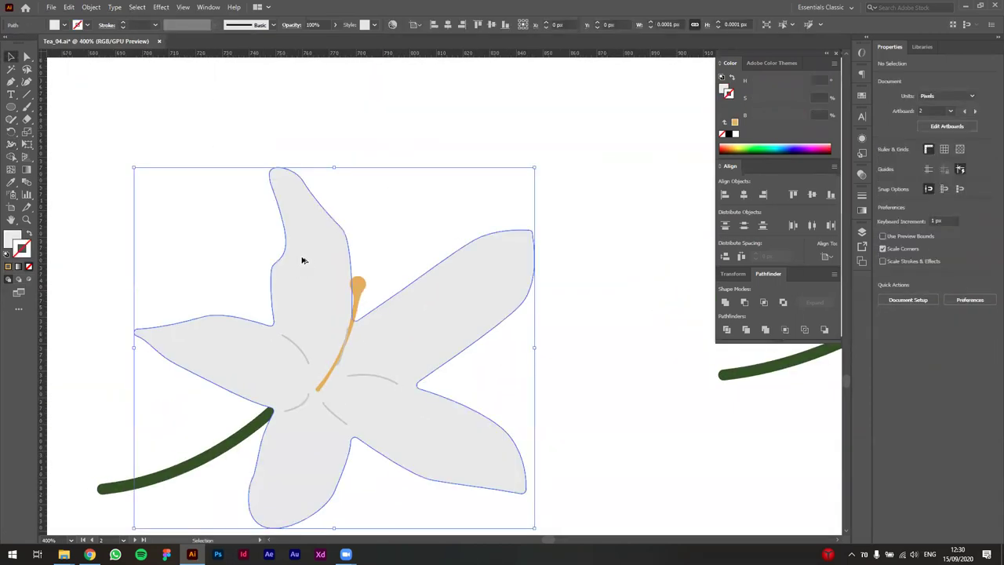
left_click(362, 211)
left_click(327, 245)
key("a")
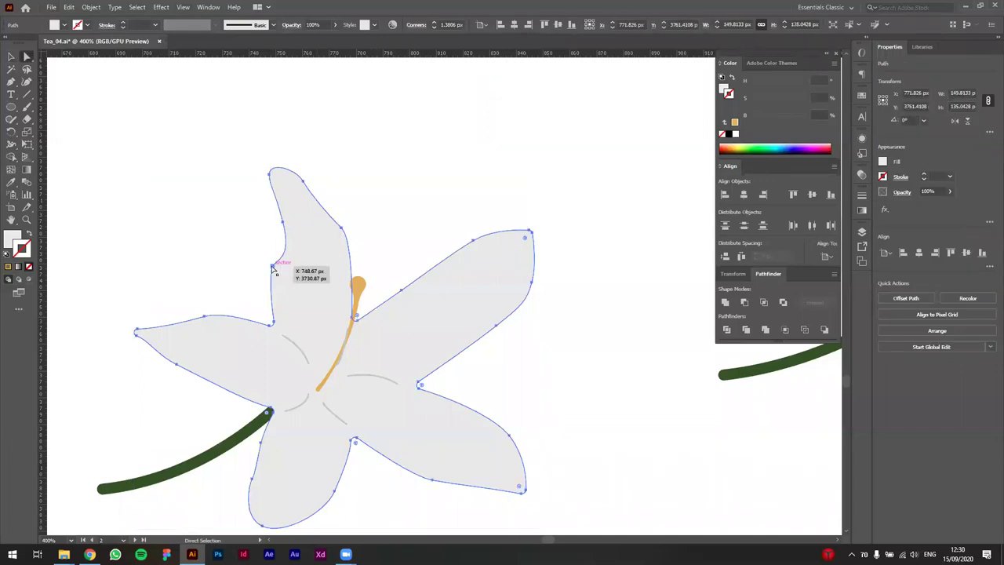
left_click(271, 266)
key("p")
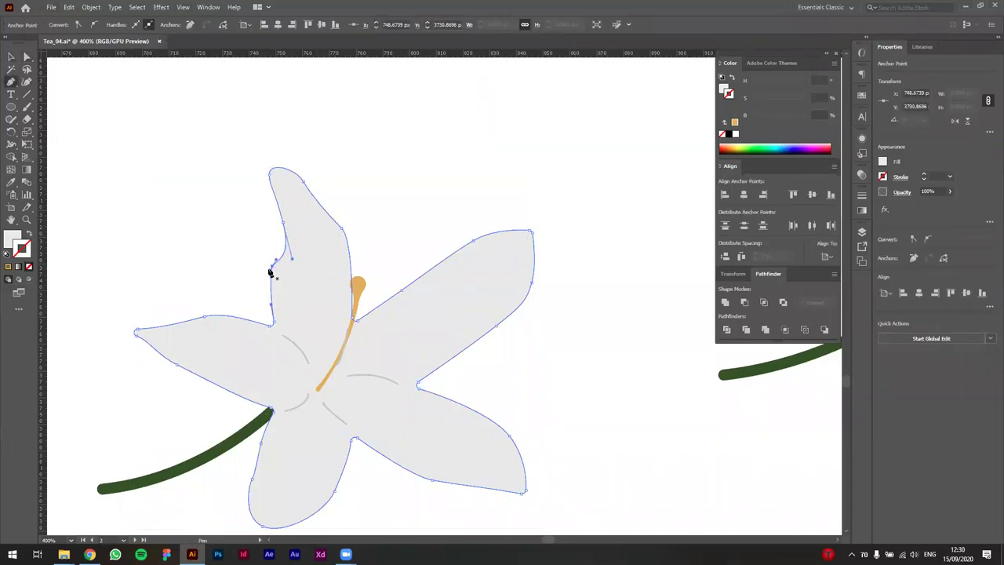
left_click(271, 270)
key("a")
left_click(284, 271)
left_click_drag(280, 270, 267, 281)
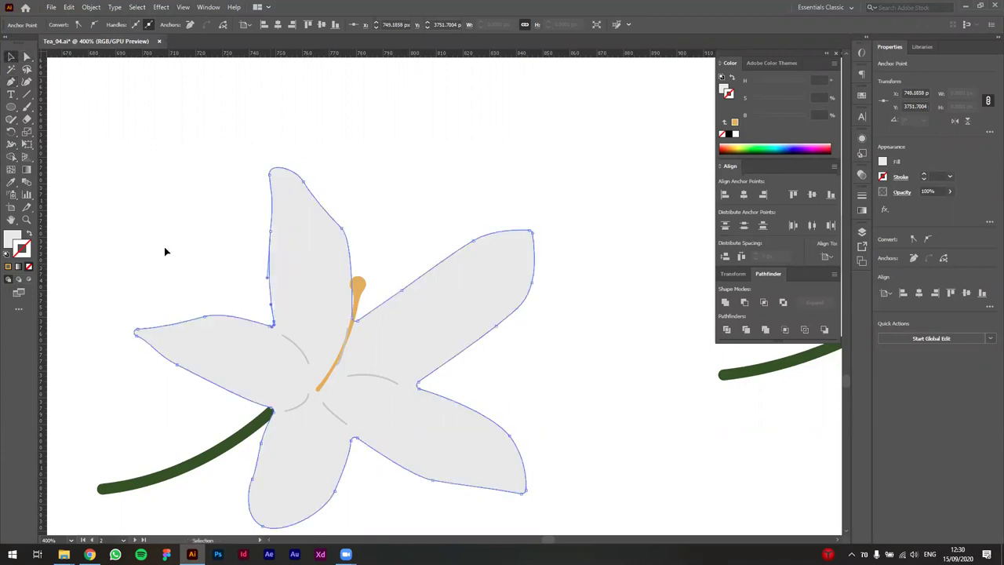
Adjust the anchor point and handle on the right side of the upper petal's tip for a rounder curve, and deselect the flower
left_click(346, 233)
left_click_drag(304, 186, 300, 161)
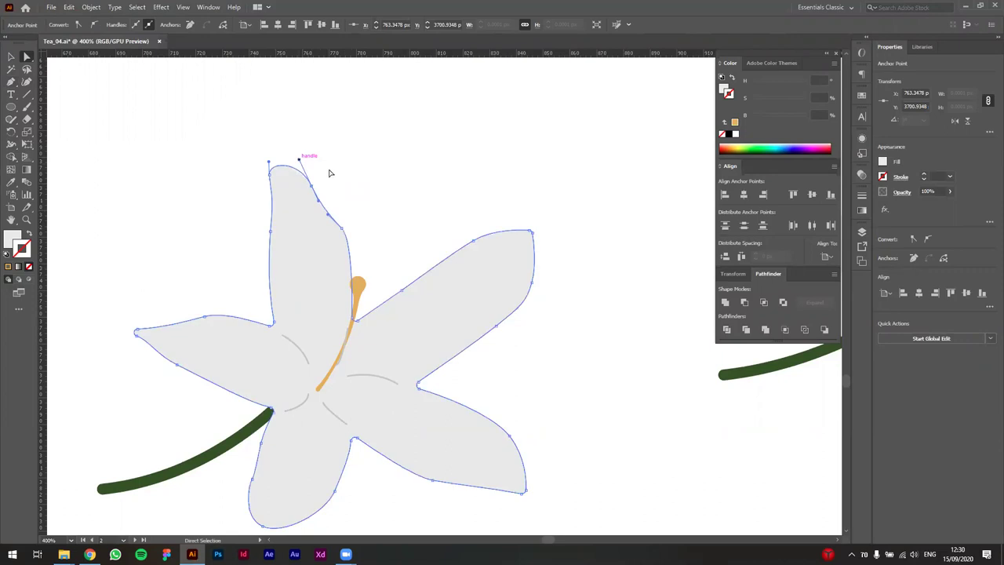
key("v")
left_click(329, 172)
key("a")
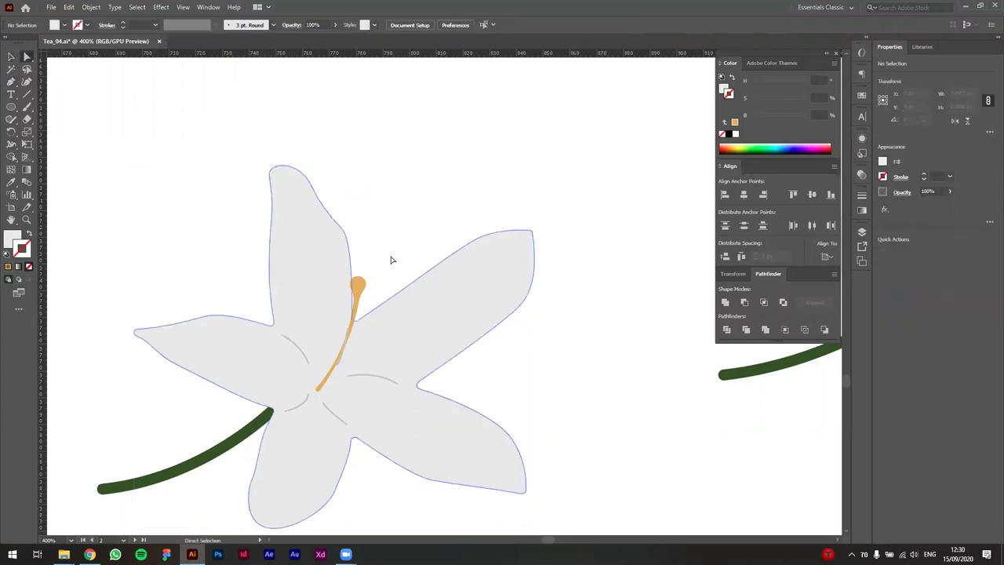
Move the anchor point on the left petal's lower edge outward, try adjusting the curve near its tip, and deselect the flower
scroll(396, 253, "down", 1)
scroll(265, 305, "up", 1)
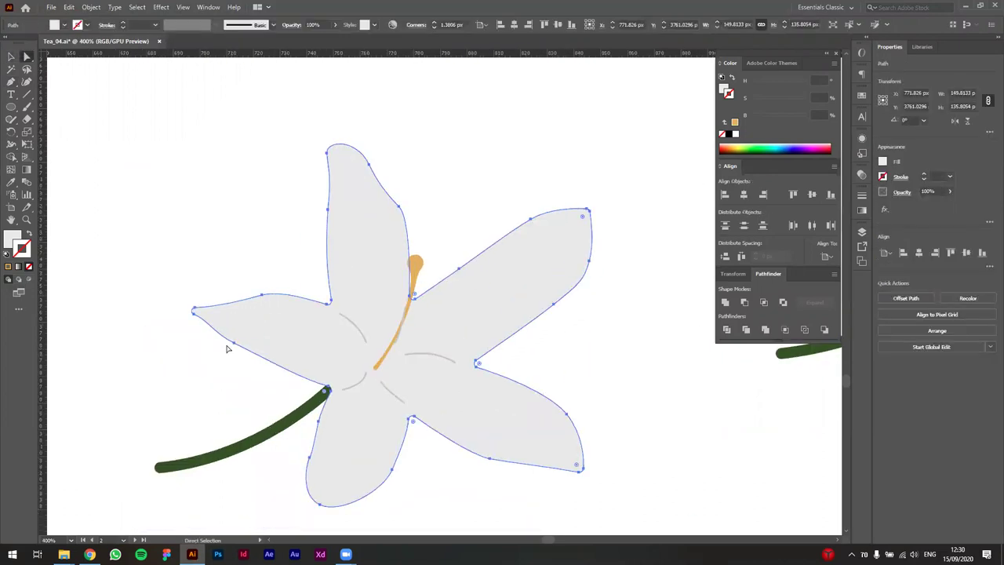
left_click(233, 345)
left_click_drag(233, 344, 240, 354)
left_click_drag(203, 318, 203, 324)
key("ctrl+z")
left_click(450, 494)
left_click(385, 292)
left_click(611, 380)
key("v")
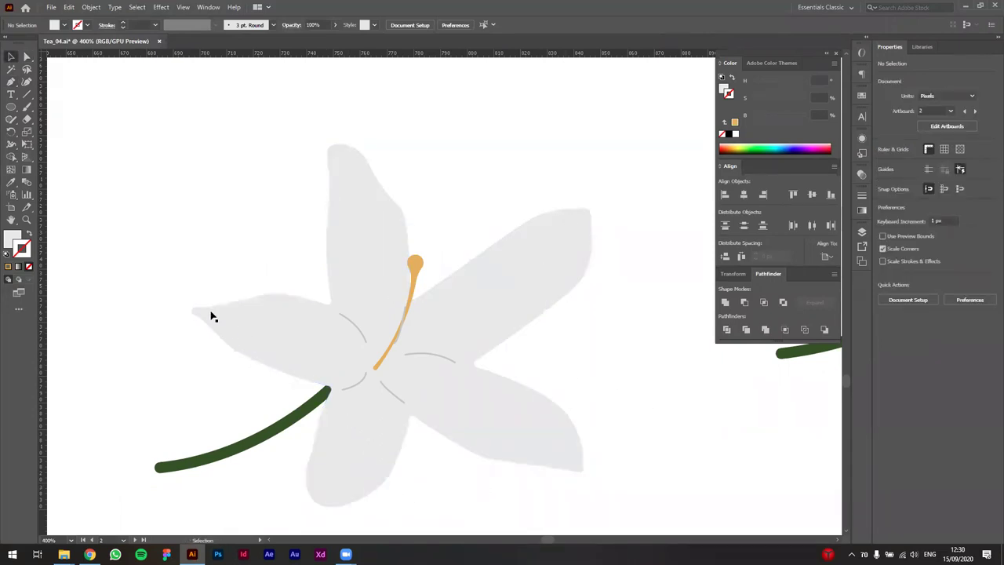
Try rounding all of the flower shape's live corners together
key("a")
left_click(589, 214)
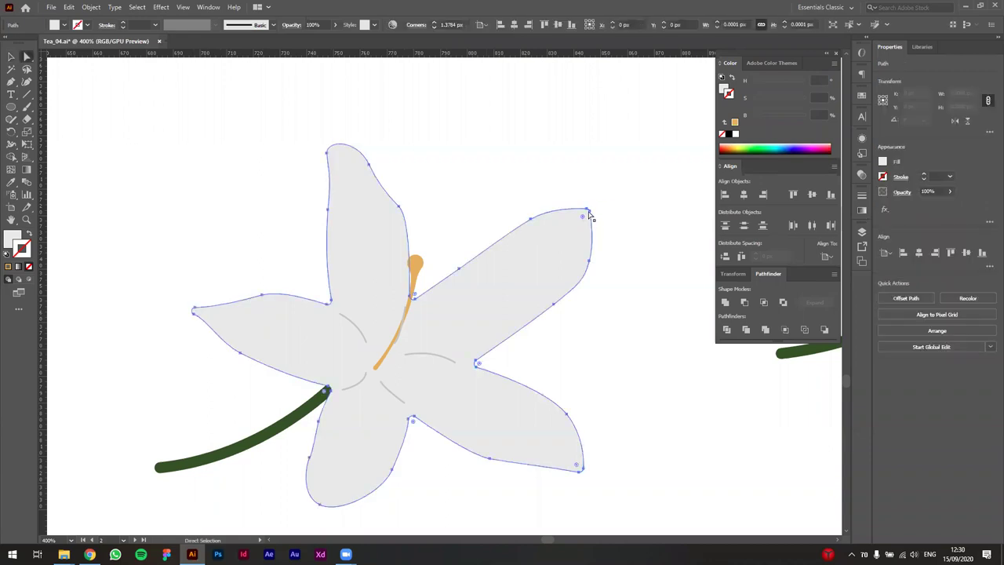
left_click_drag(582, 217, 569, 229)
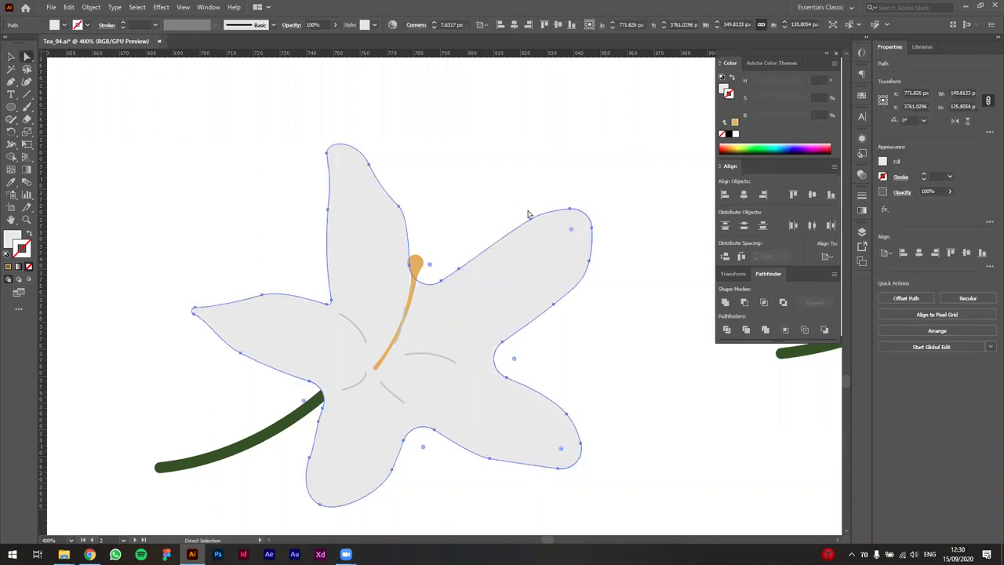
key("v")
left_click(496, 190)
left_click(552, 287)
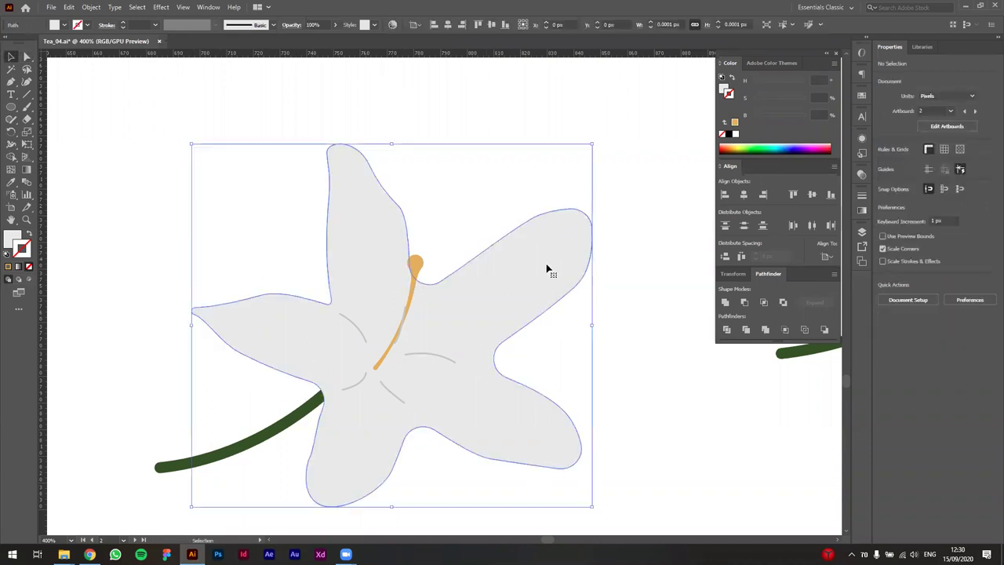
Round only the tip corners of the two right petals, the upper one by about 6.7 px, and deselect the flower
key("a")
left_click_drag(582, 220, 570, 253)
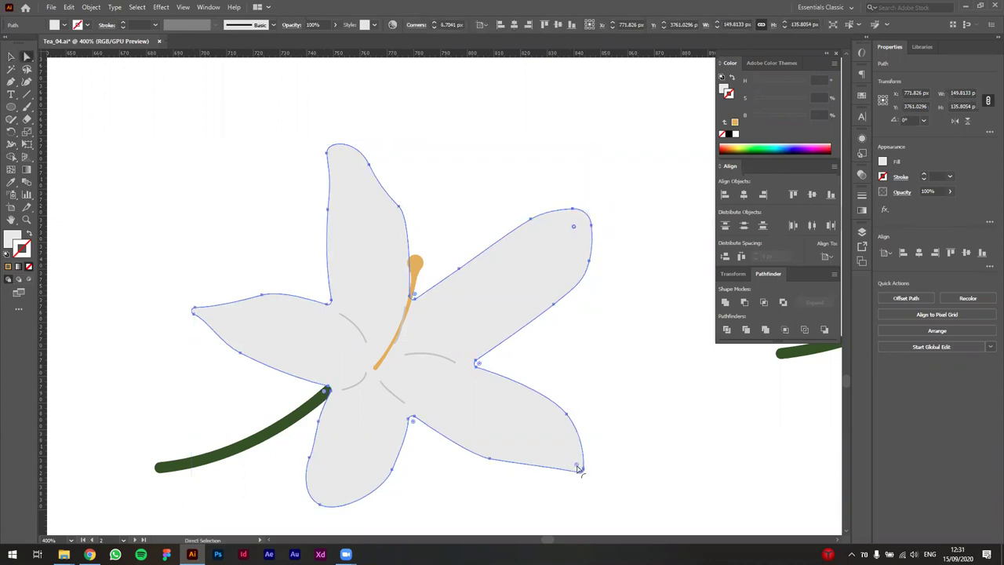
left_click(633, 399)
key("v")
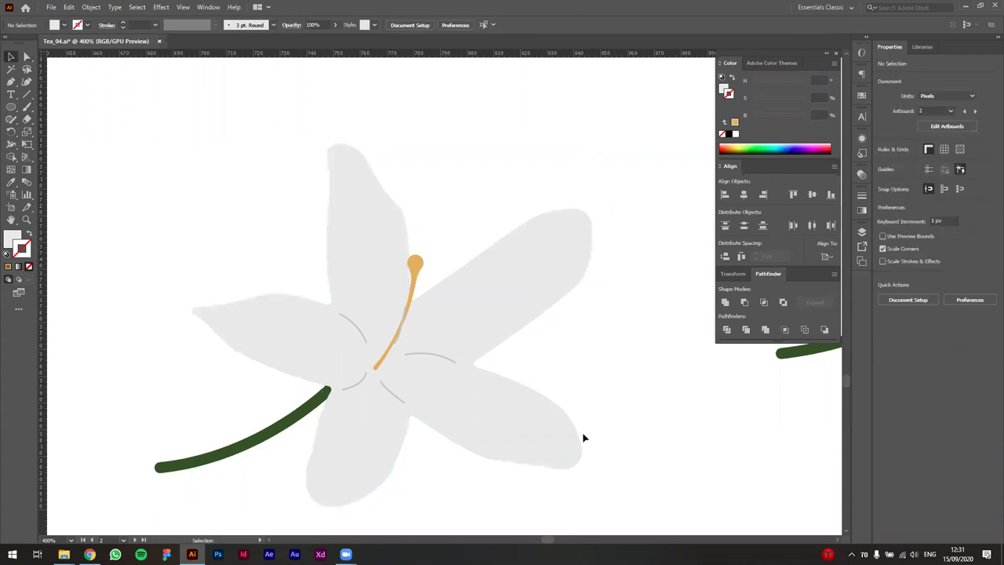
Compare the refined flower with the finished copy up close, and review both flowers alongside the reference photos
scroll(550, 335, "down", 2)
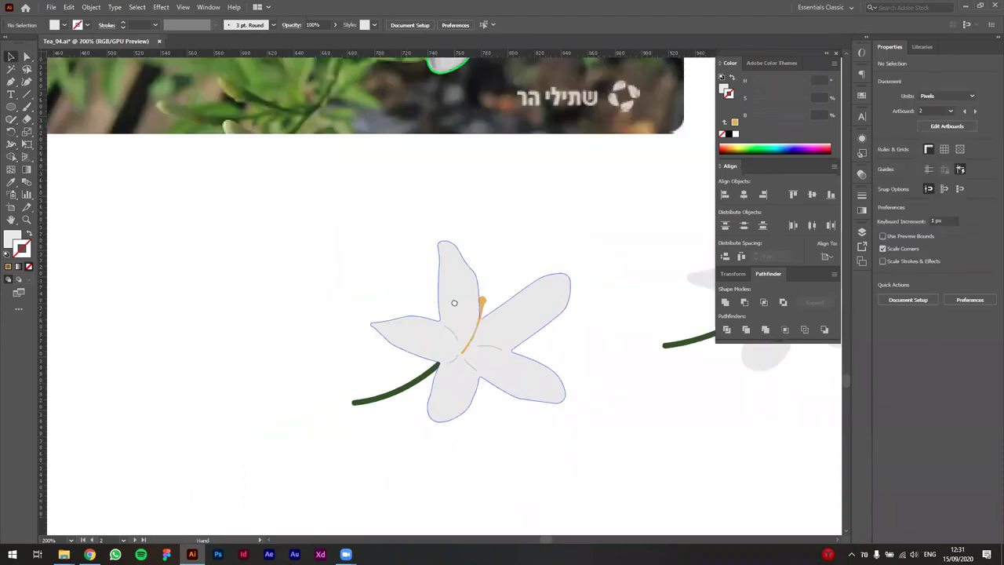
left_click_drag(454, 303, 222, 293)
left_click_drag(809, 362, 745, 386)
scroll(586, 392, "up", 1)
left_click_drag(618, 423, 597, 468)
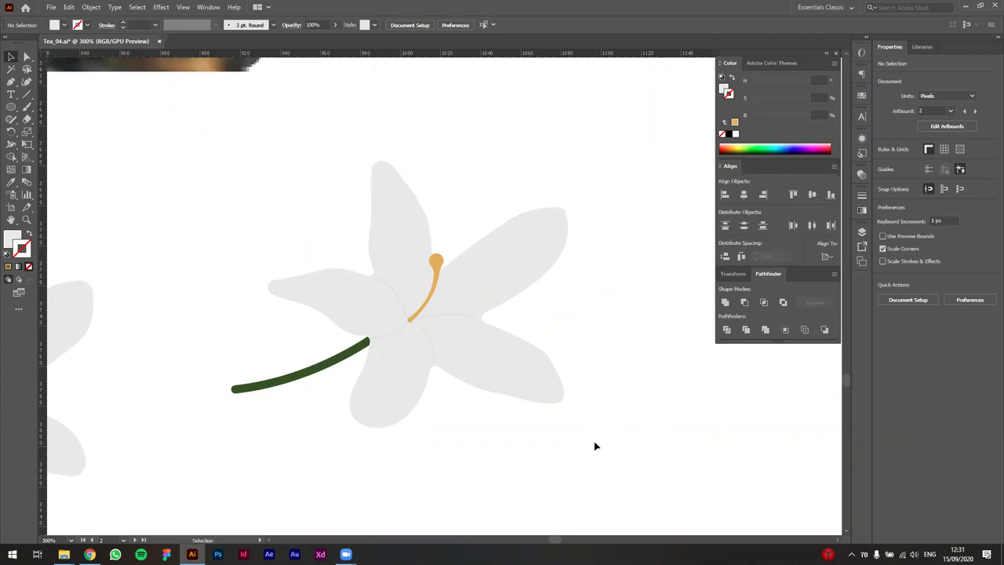
scroll(541, 417, "down", 4)
left_click_drag(398, 436, 310, 417)
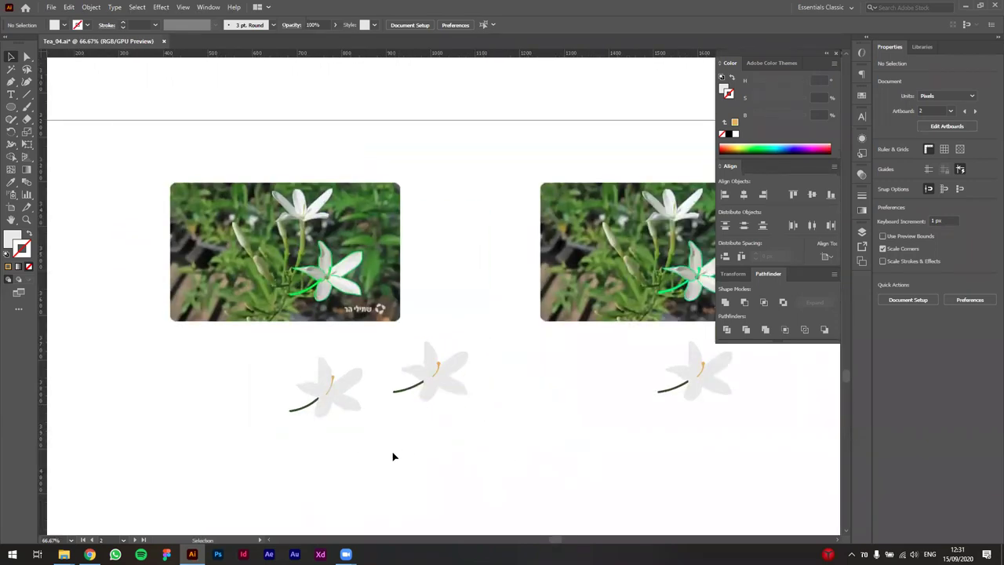
scroll(280, 431, "down", 1)
scroll(280, 431, "right", 1)
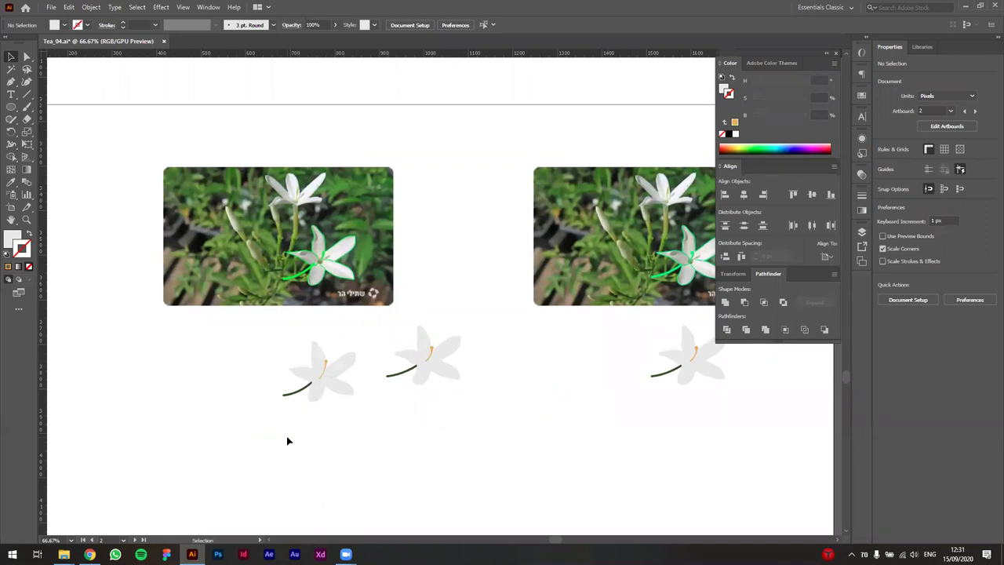
left_click_drag(385, 340, 502, 450)
left_click(502, 450)
Swap the positions of the refined flower and the finished copy beside it, and group the finished copy's parts
scroll(367, 429, "up", 1)
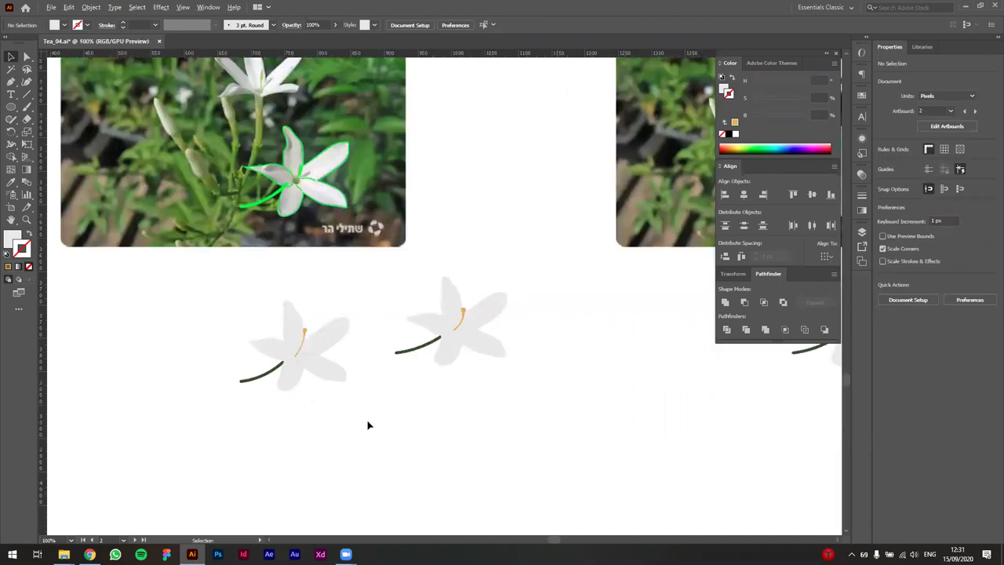
left_click_drag(177, 444, 328, 308)
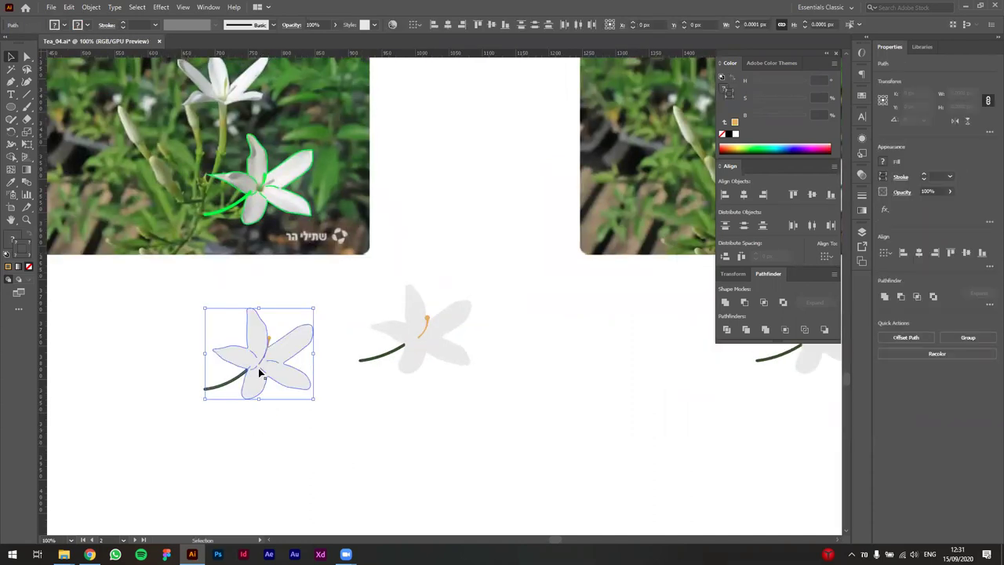
left_click_drag(258, 369, 574, 392)
left_click_drag(314, 404, 488, 280)
left_click_drag(374, 357, 291, 390)
key("a")
key("ctrl+g")
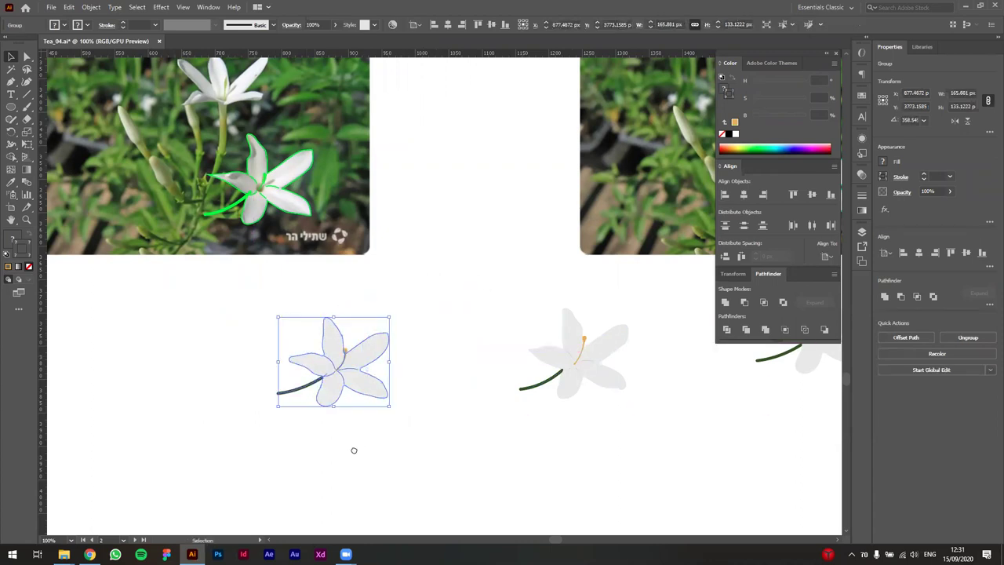
Create a smaller, rotated duplicate of the grouped flower to its left, and move the larger flower close beside it
left_click_drag(344, 488, 455, 450)
left_click_drag(447, 339, 255, 343)
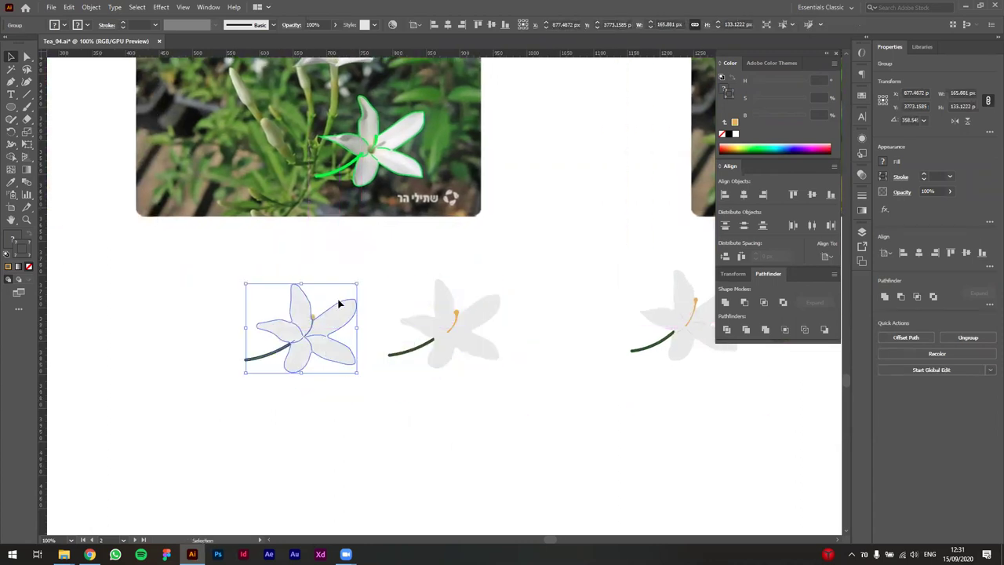
left_click_drag(359, 279, 293, 312)
left_click(363, 349)
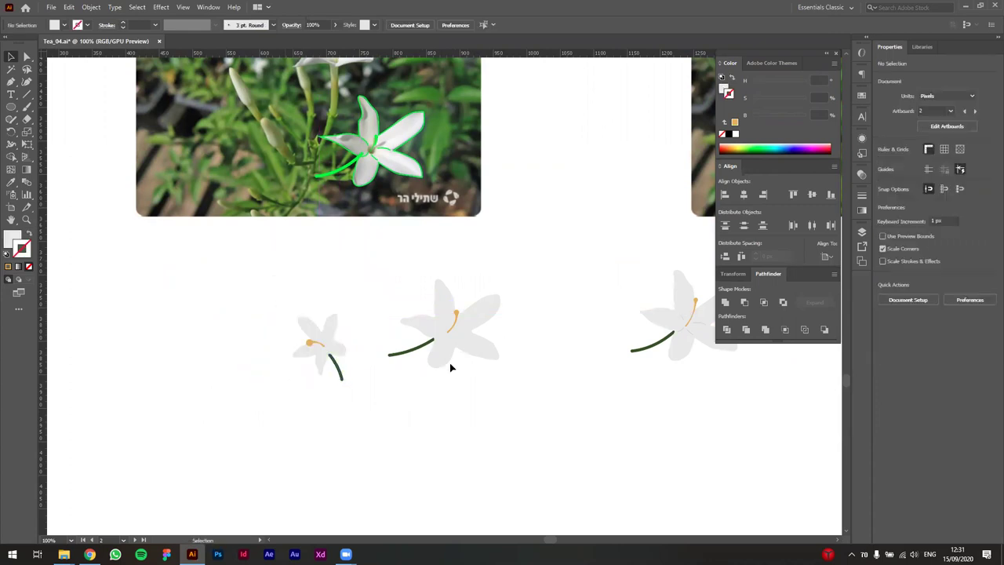
left_click_drag(437, 358, 402, 382)
left_click(441, 481)
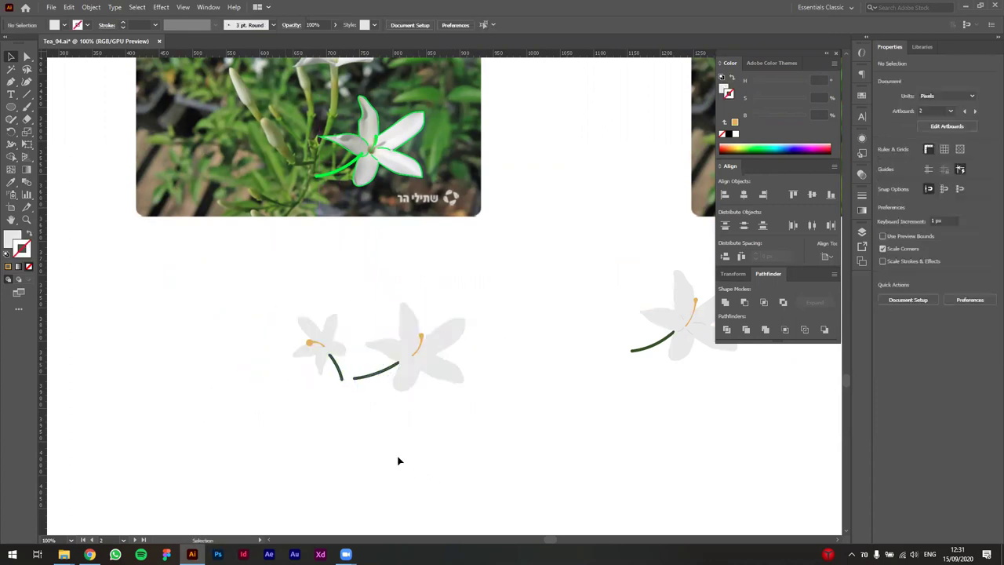
Duplicate the small flower below the other two, flip it horizontally and rotate it
left_click_drag(325, 349, 391, 444)
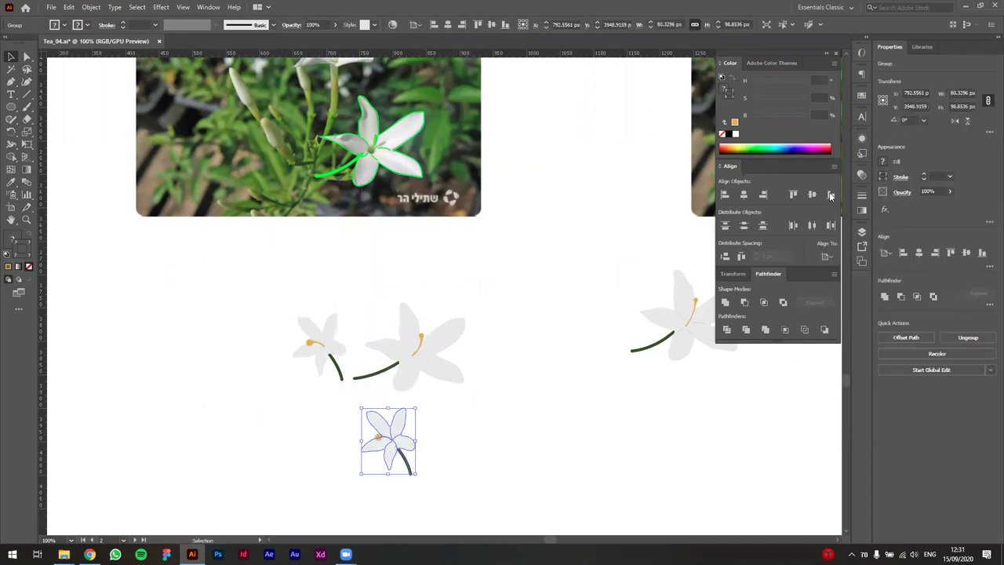
left_click(954, 123)
left_click_drag(416, 407, 364, 414)
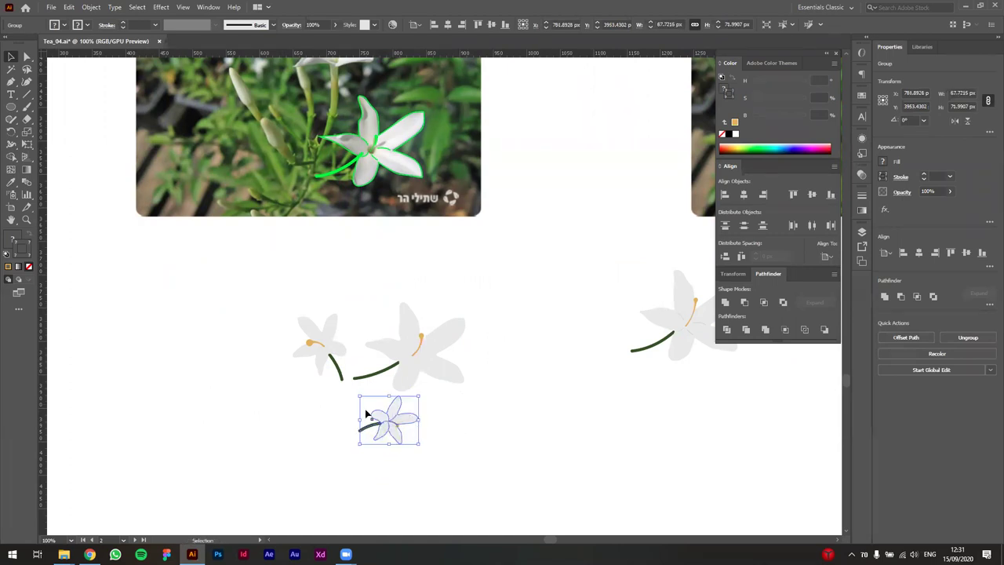
Reshape a petal of the small flower on the cluster's left side by slightly moving one of its anchor points
left_click(308, 398)
scroll(319, 359, "up", 3)
key("a")
left_click(287, 253)
left_click_drag(267, 268, 264, 279)
left_click(268, 302)
key("v")
left_click(268, 281, "ctrl")
scroll(428, 286, "down", 1)
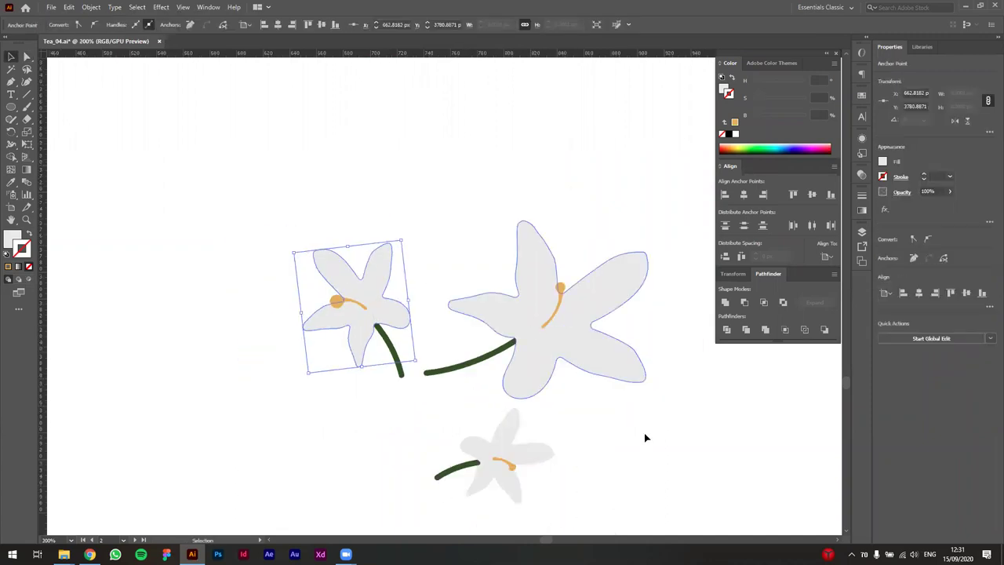
left_click(644, 438)
Review the jasmine flower cluster at different scales alongside the reference photos, the single flower versions and the logo drafts
scroll(645, 437, "down", 3)
left_click_drag(578, 293, 461, 210)
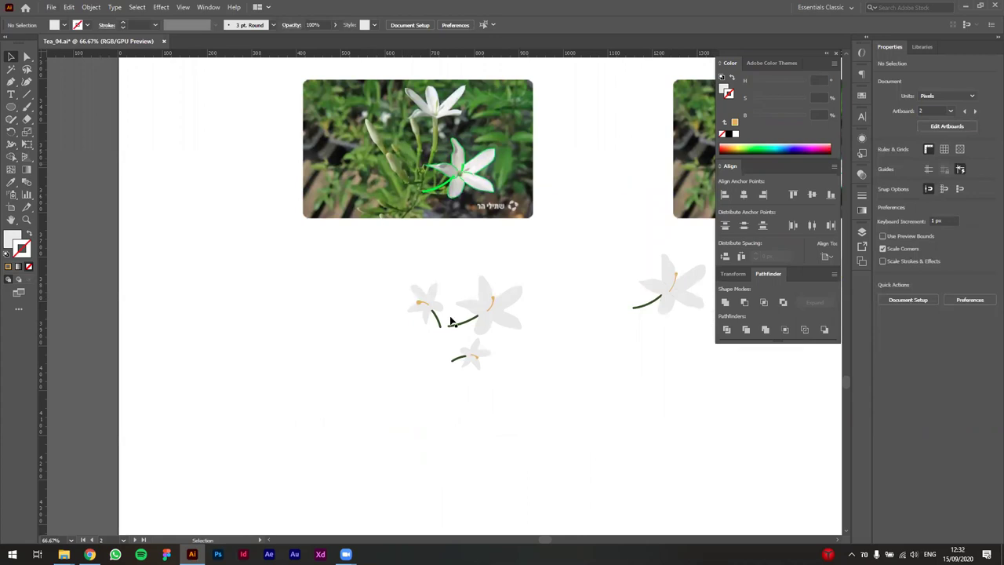
left_click_drag(601, 392, 572, 388)
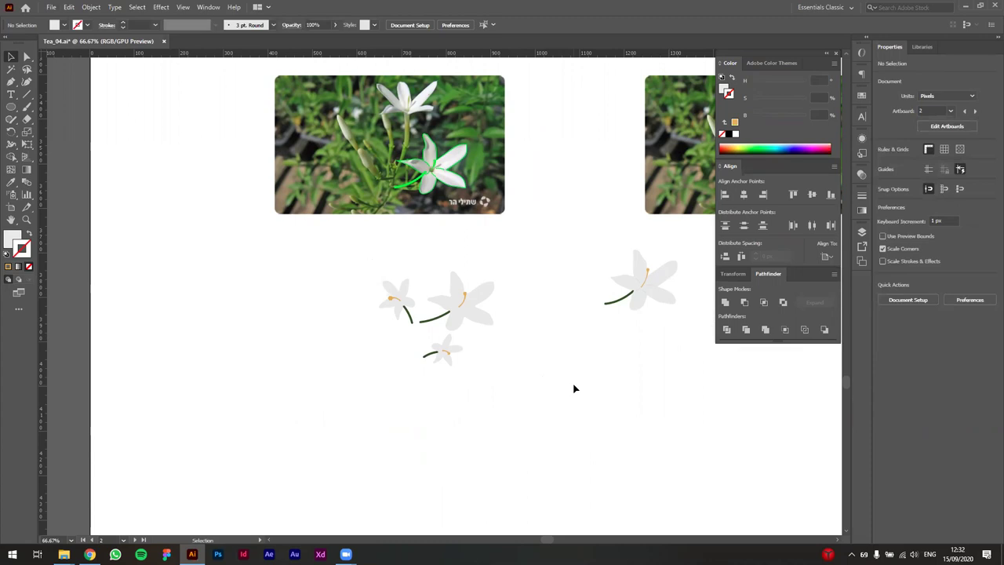
scroll(574, 388, "up", 1)
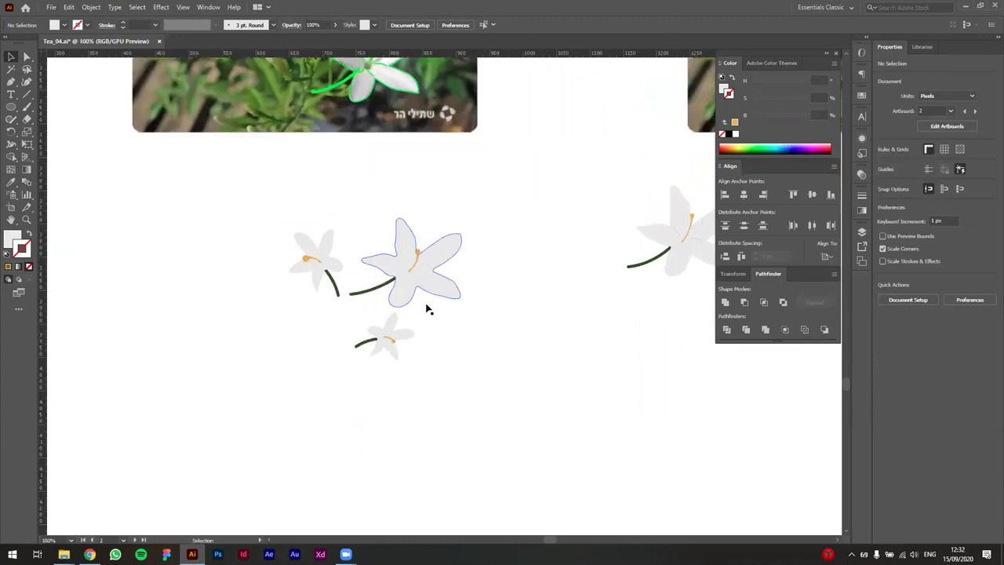
scroll(450, 357, "down", 1)
left_click_drag(527, 387, 384, 446)
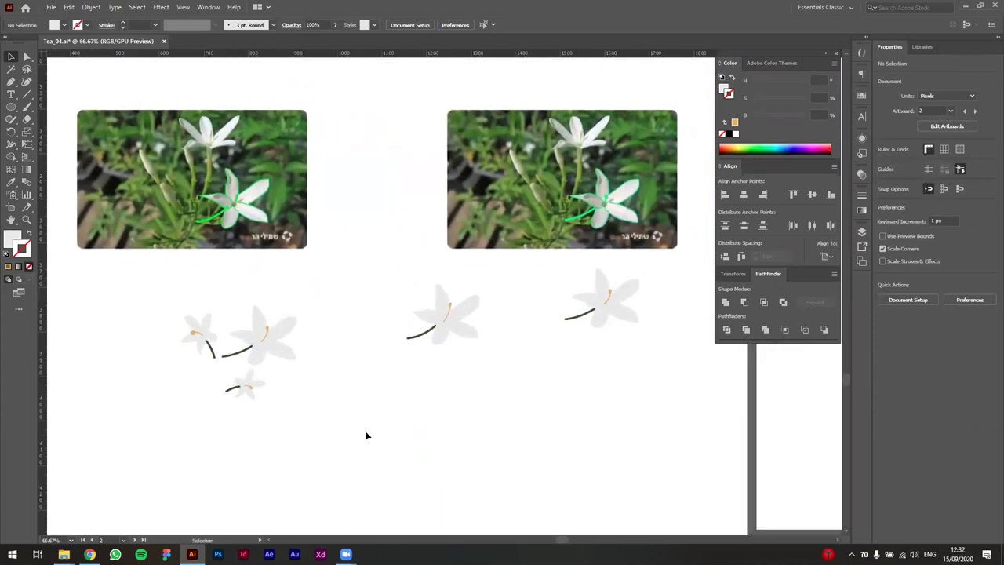
scroll(419, 387, "down", 4)
scroll(423, 392, "down", 1)
scroll(439, 398, "up", 2)
left_click_drag(625, 289, 518, 341)
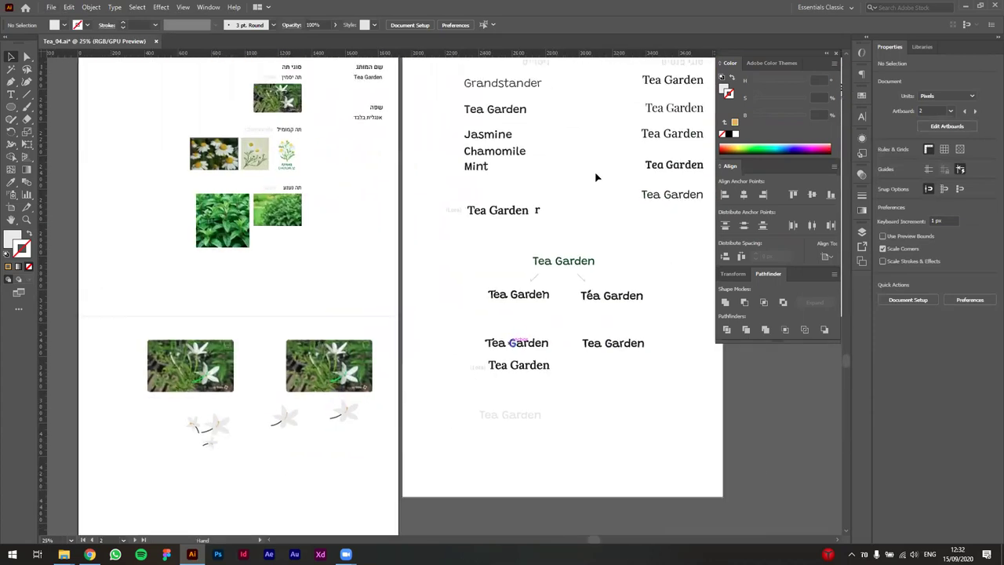
left_click_drag(489, 441, 528, 417)
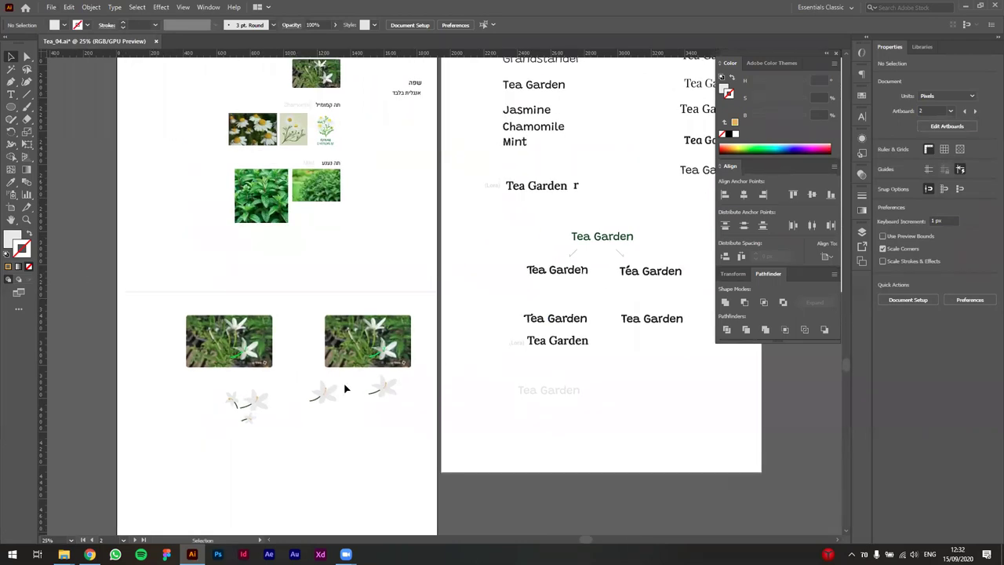
scroll(285, 391, "up", 2)
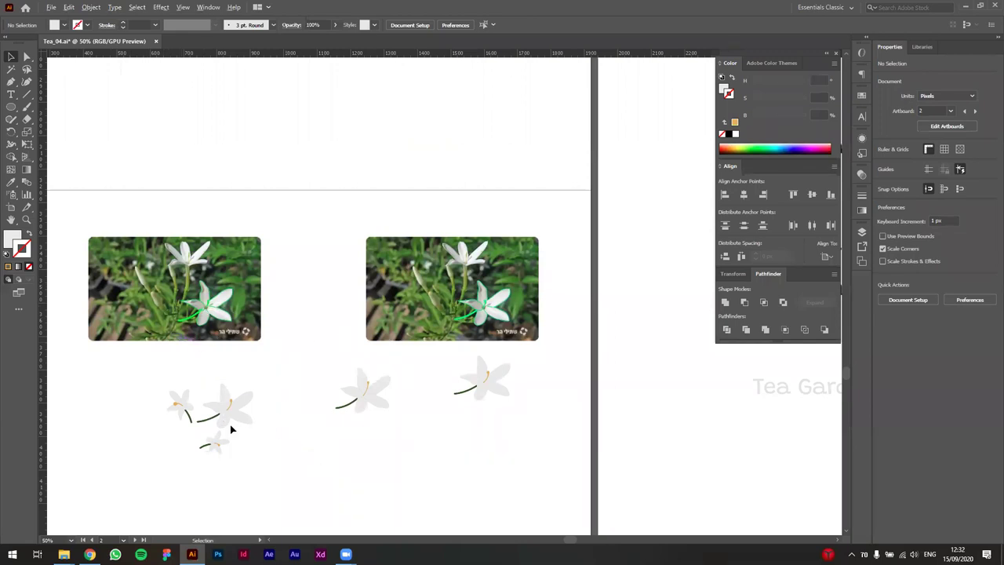
scroll(230, 425, "up", 2)
left_click_drag(346, 453, 386, 437)
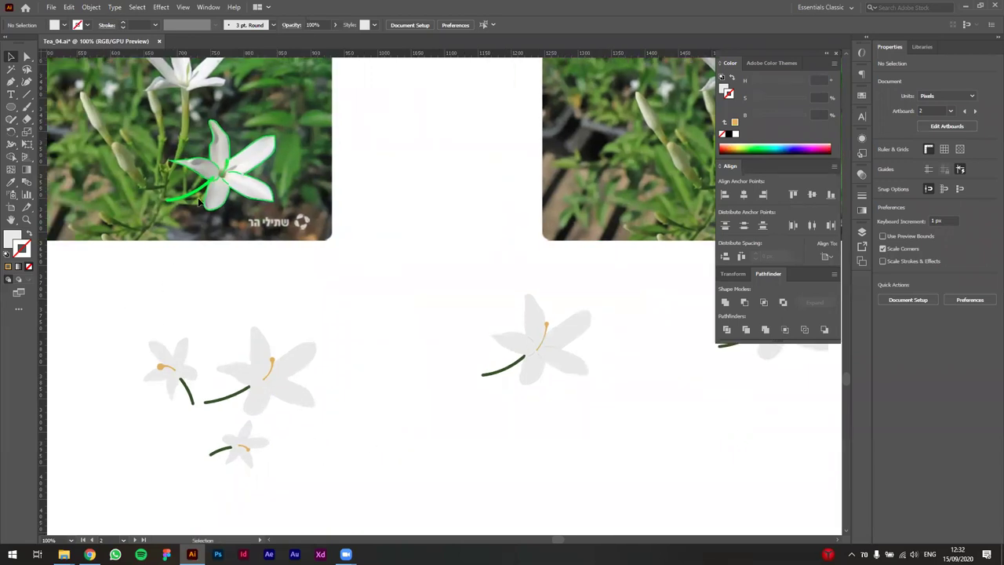
Examine the illustrated tea packaging on the inspiration artboard up close, and return to the jasmine flowers
scroll(249, 250, "down", 4)
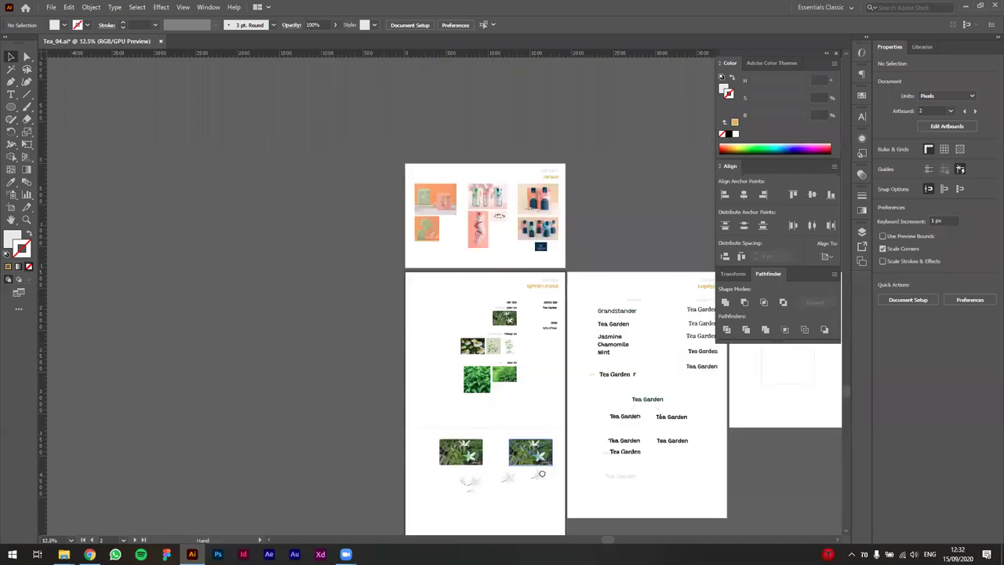
scroll(520, 269, "up", 4)
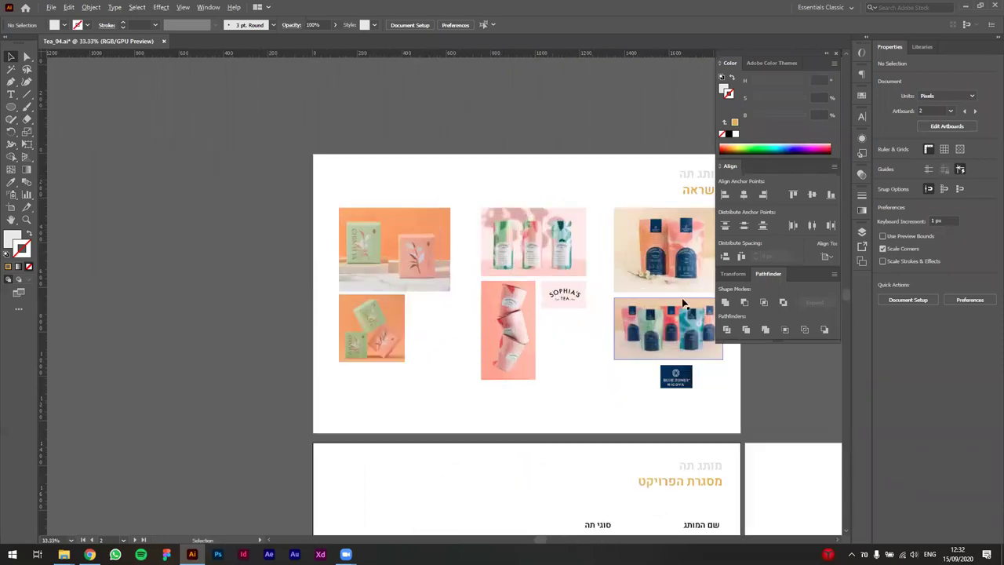
left_click_drag(557, 273, 246, 418)
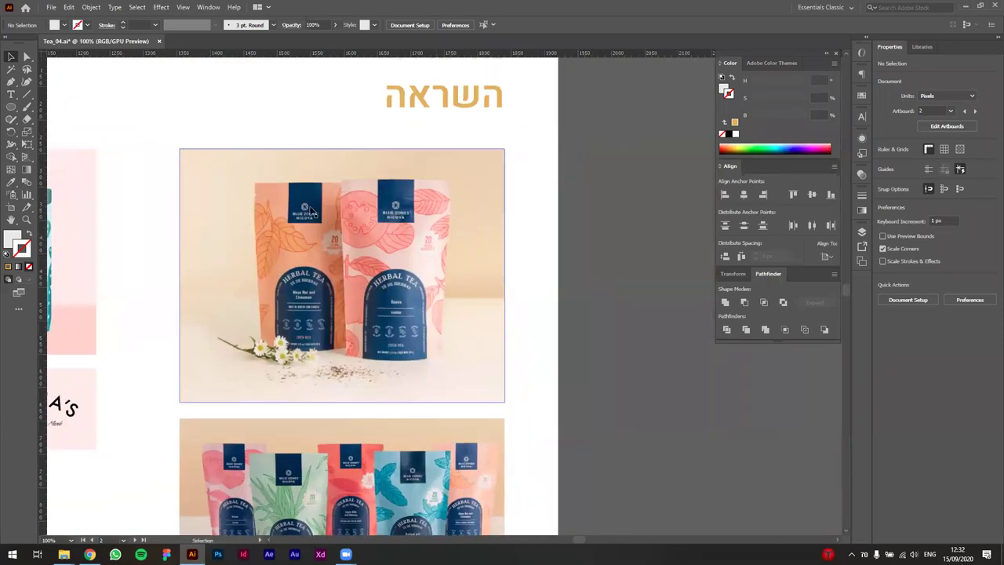
left_click_drag(435, 534, 656, 441)
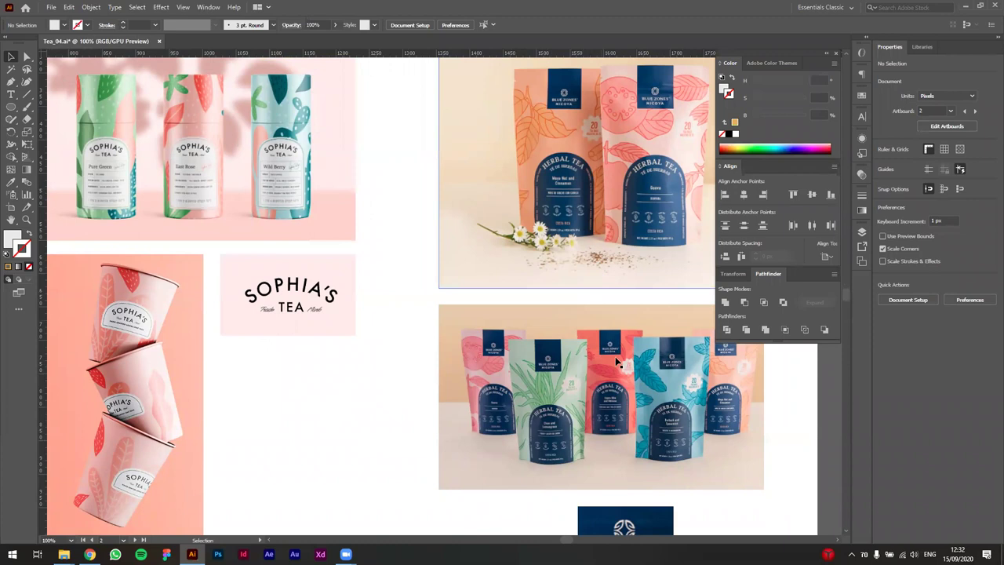
scroll(320, 105, "left", 3)
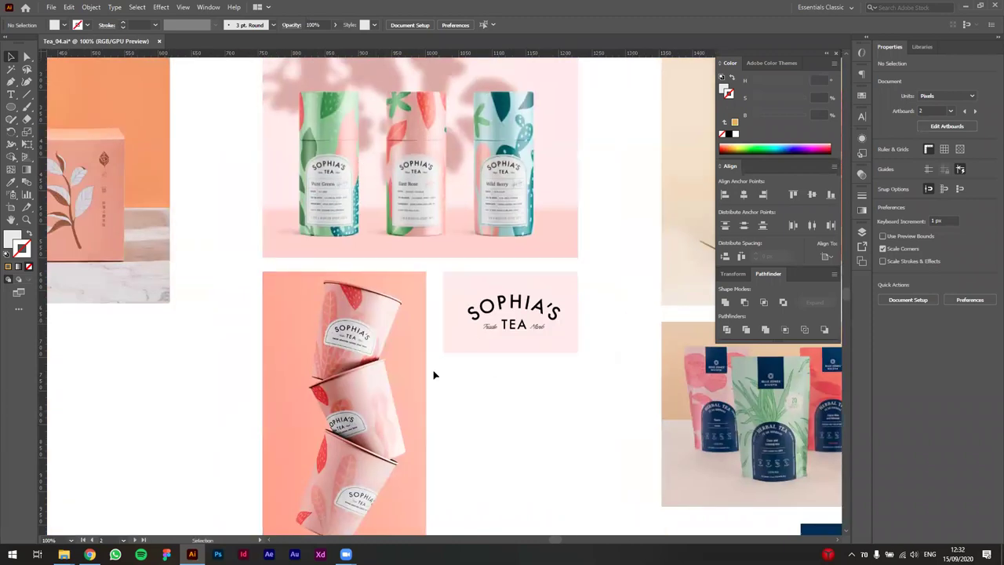
scroll(370, 408, "down", 2)
left_click_drag(424, 482, 450, 274)
scroll(447, 339, "down", 1)
scroll(233, 240, "down", 5)
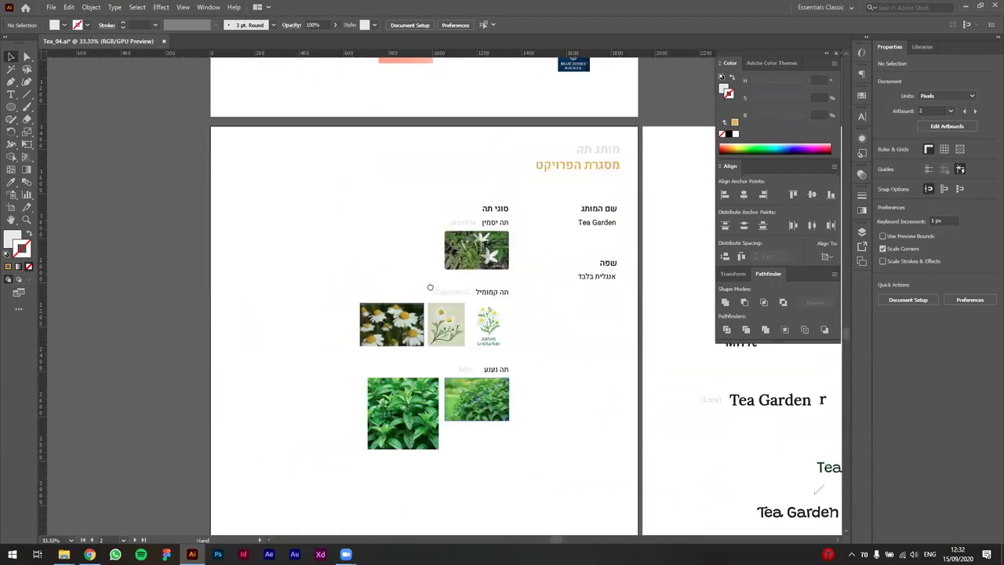
scroll(232, 240, "right", 3)
scroll(424, 223, "down", 2)
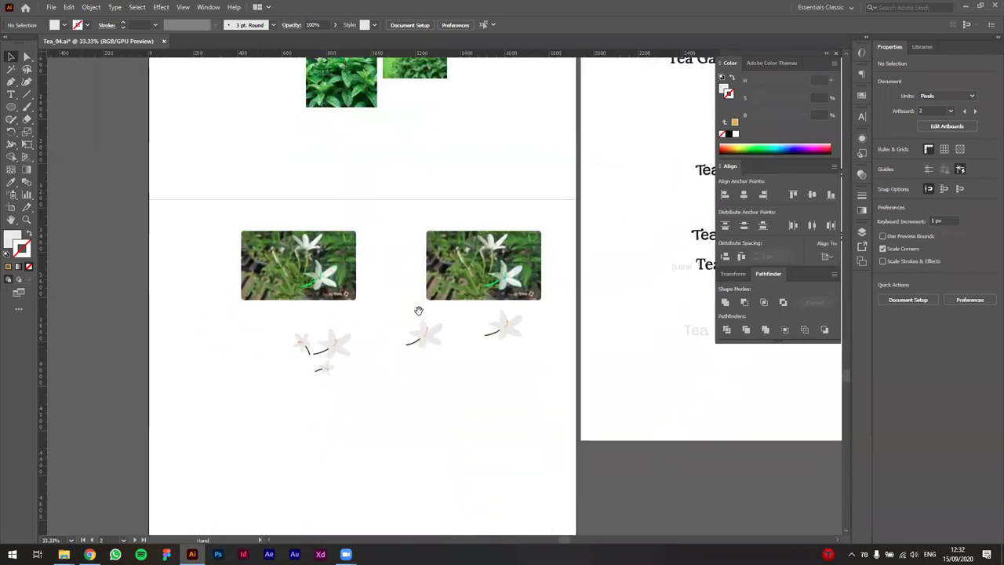
scroll(419, 306, "up", 3)
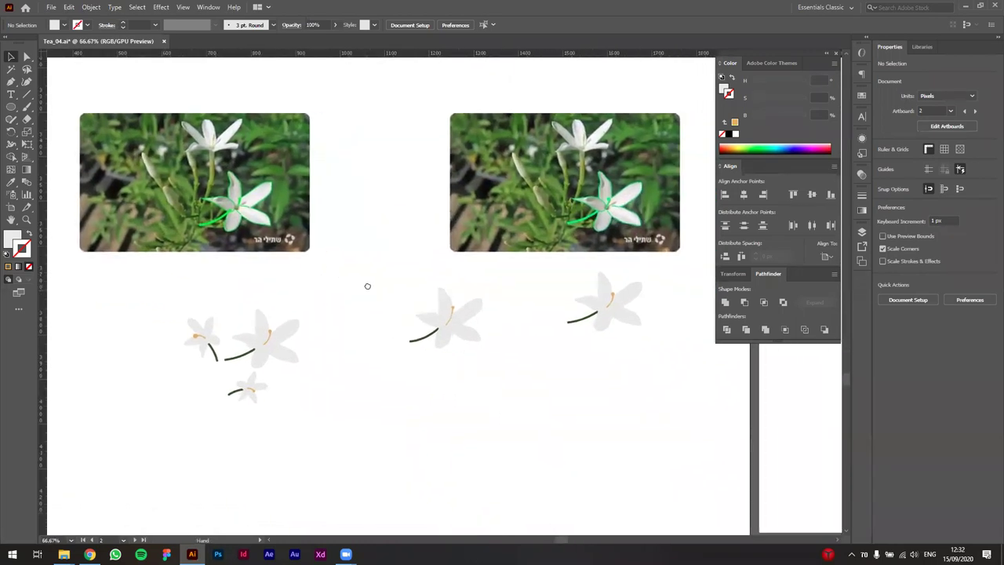